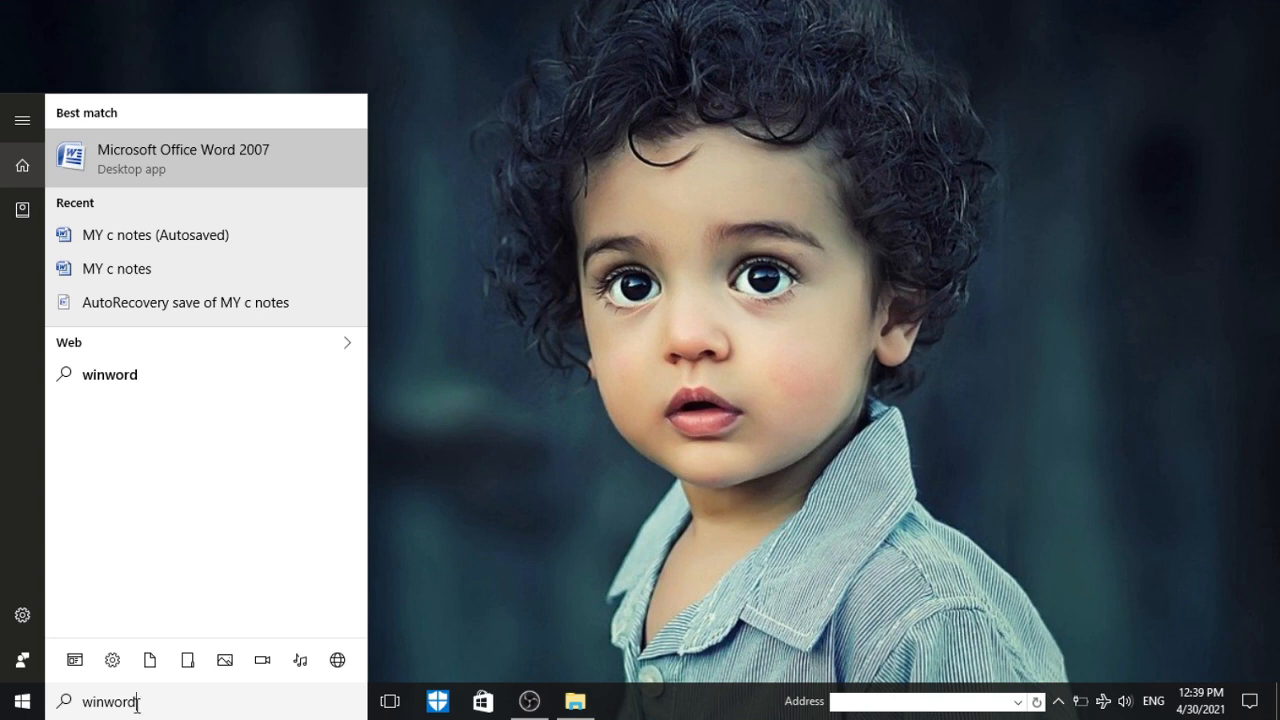
- Open Microsoft Office Word 2007 with a blank document
{"action": "left_click", "coordinate": [172, 155]}
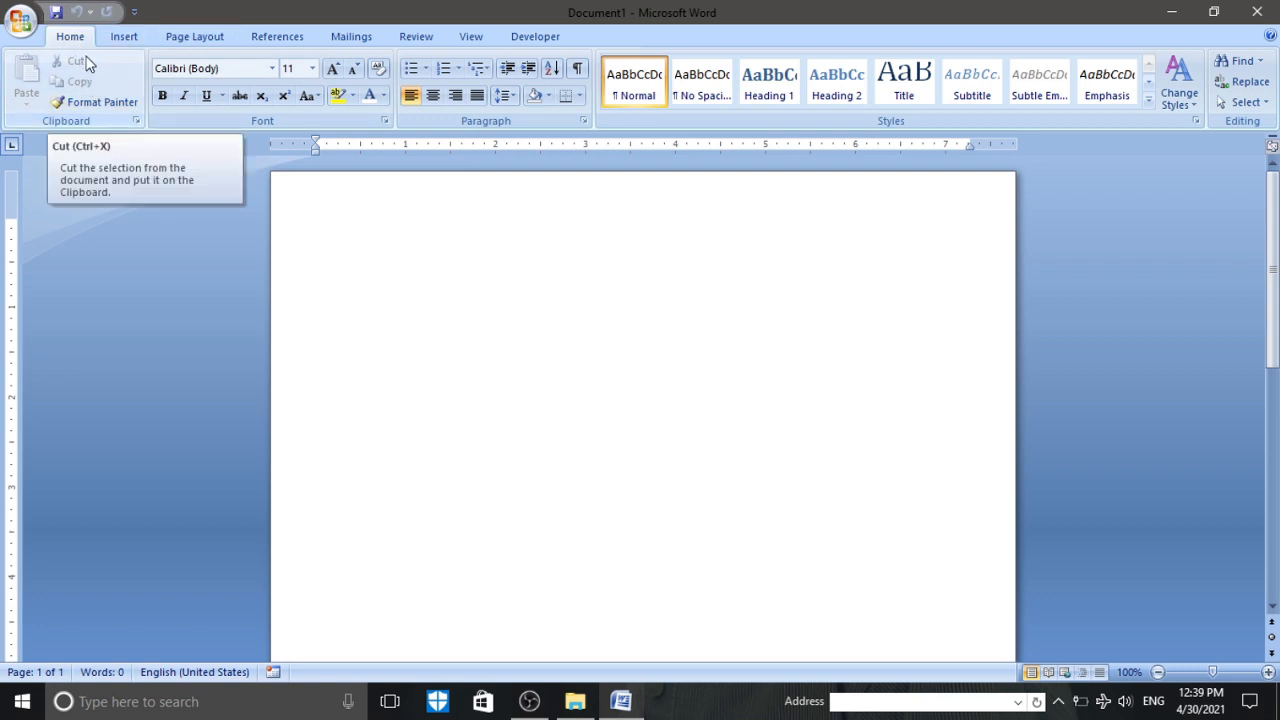
- Look through the Insert, Page Layout, References, Mailings, Review, View and Developer commands, returning to the Home commands
{"action": "left_click", "coordinate": [136, 38]}
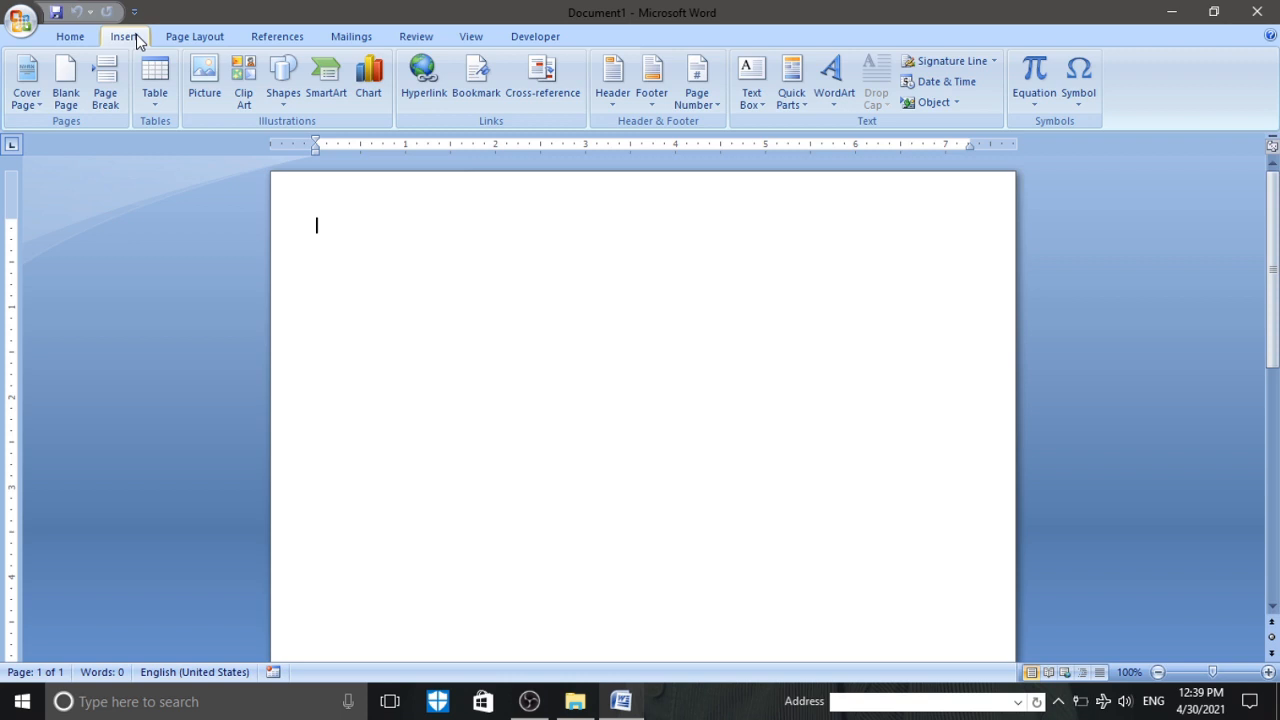
{"action": "left_click", "coordinate": [195, 38]}
{"action": "left_click", "coordinate": [272, 40]}
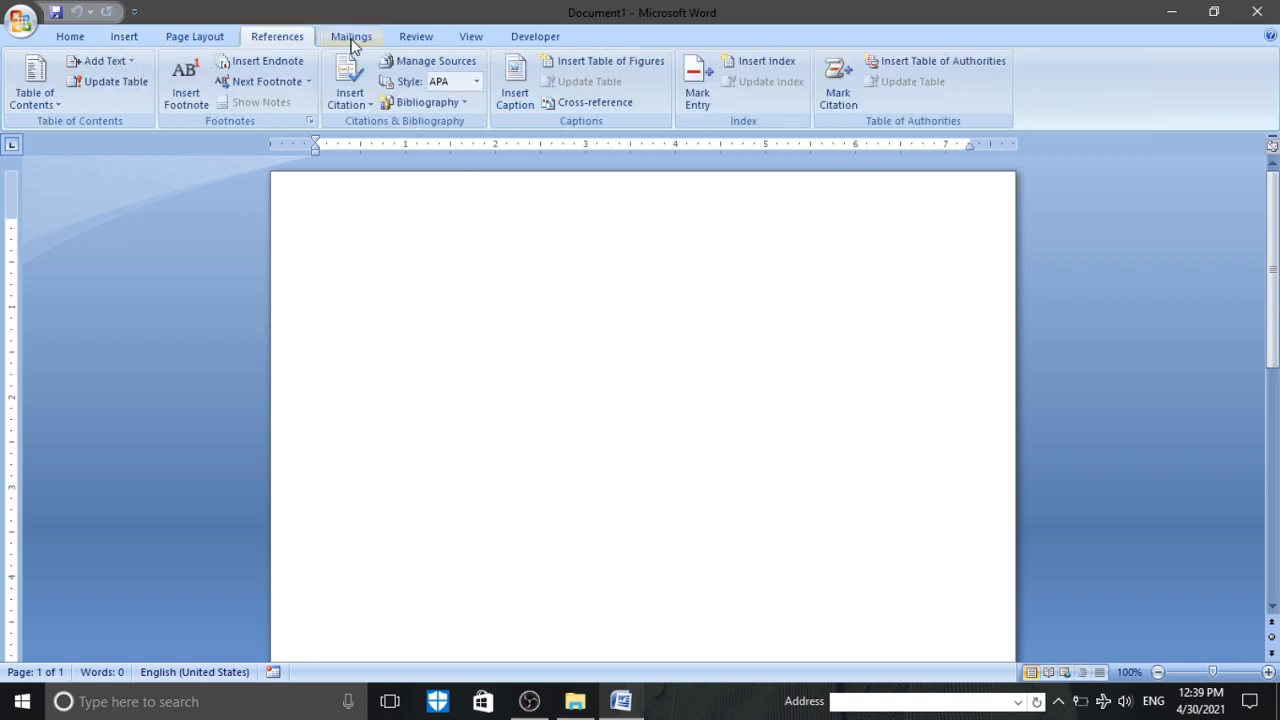
{"action": "left_click", "coordinate": [352, 40]}
{"action": "left_click", "coordinate": [418, 40]}
{"action": "left_click", "coordinate": [470, 38]}
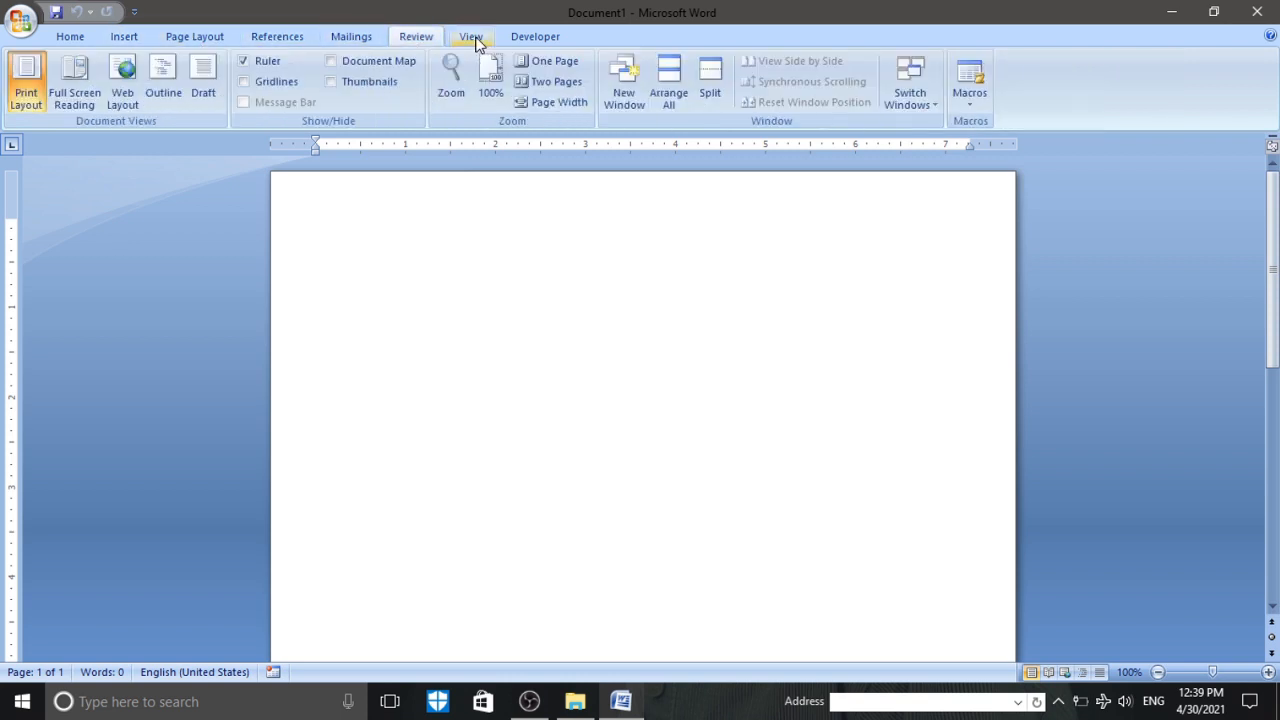
{"action": "left_click", "coordinate": [532, 35]}
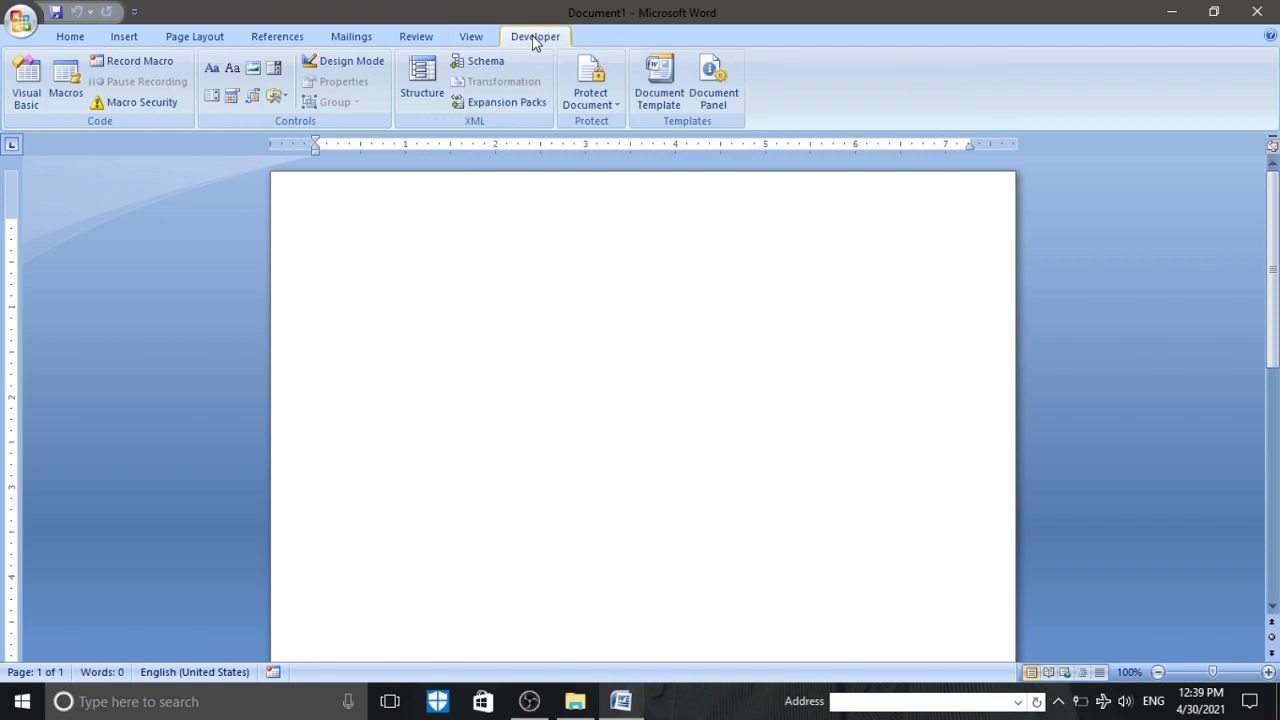
{"action": "left_click", "coordinate": [72, 38]}
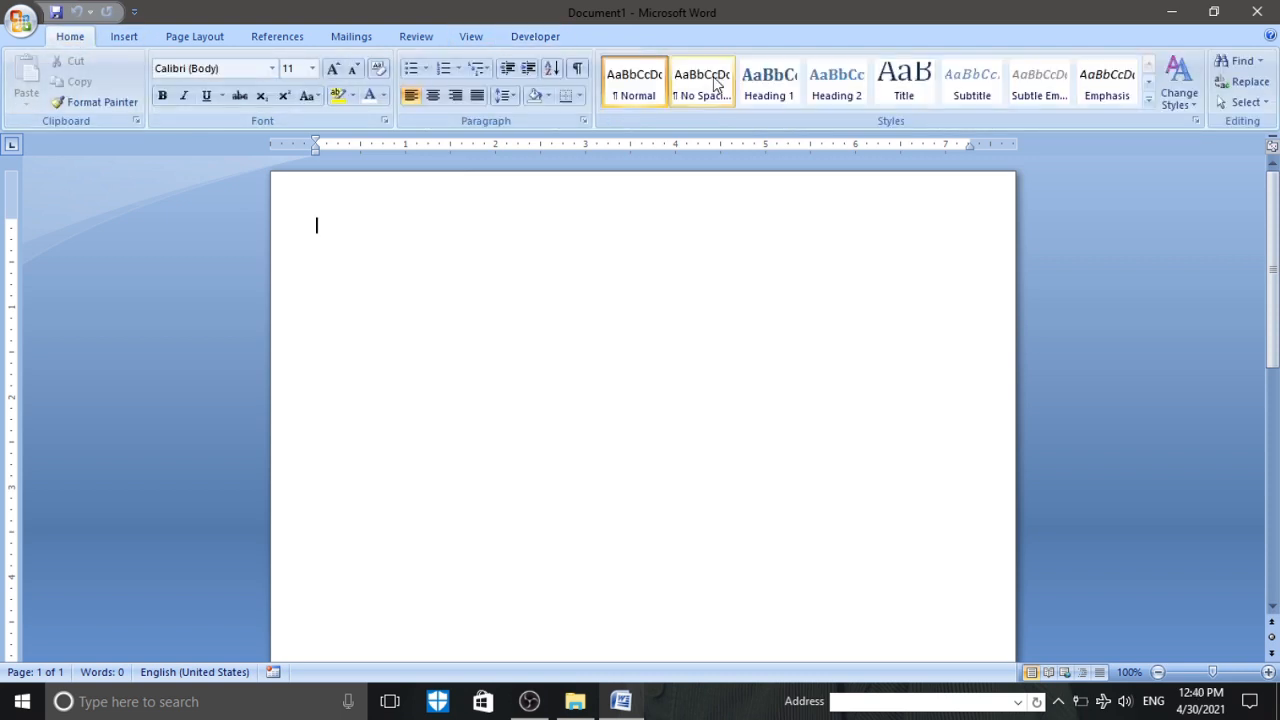
{"action": "left_click", "coordinate": [100, 102]}
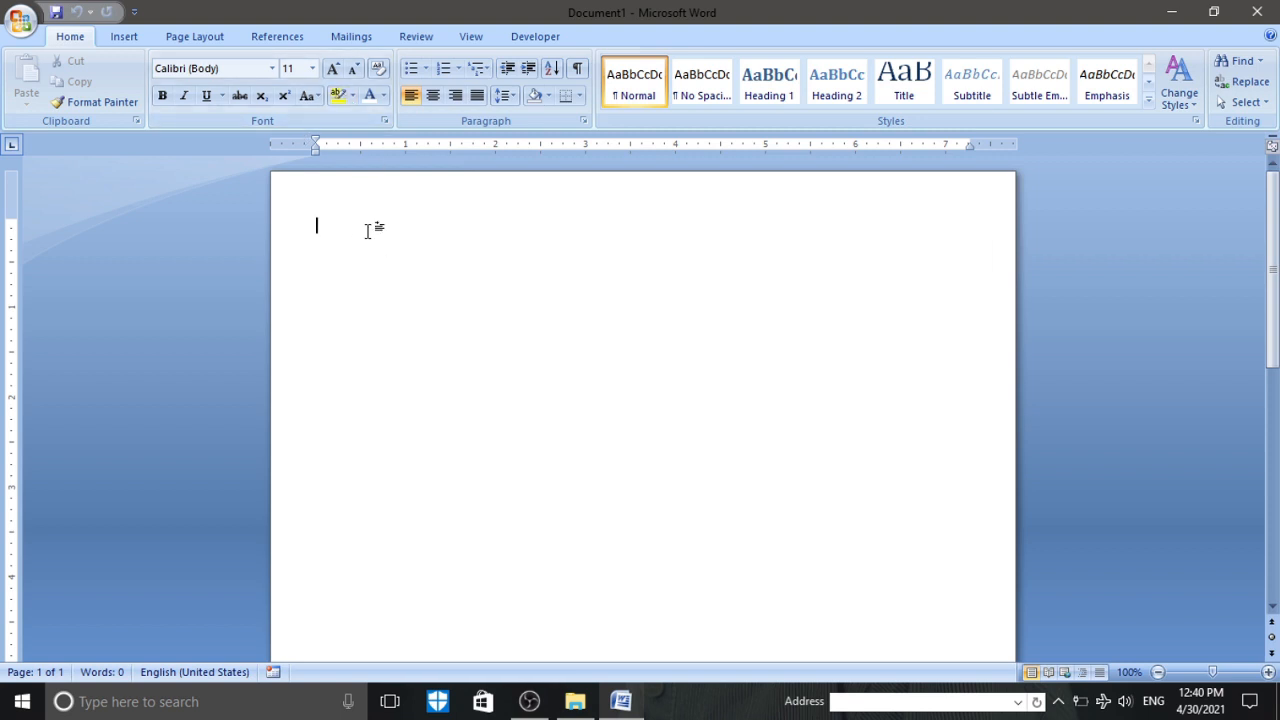
- Generate sample paragraphs at the start of the blank document with =rand()
{"action": "type", "text": "=rand"}
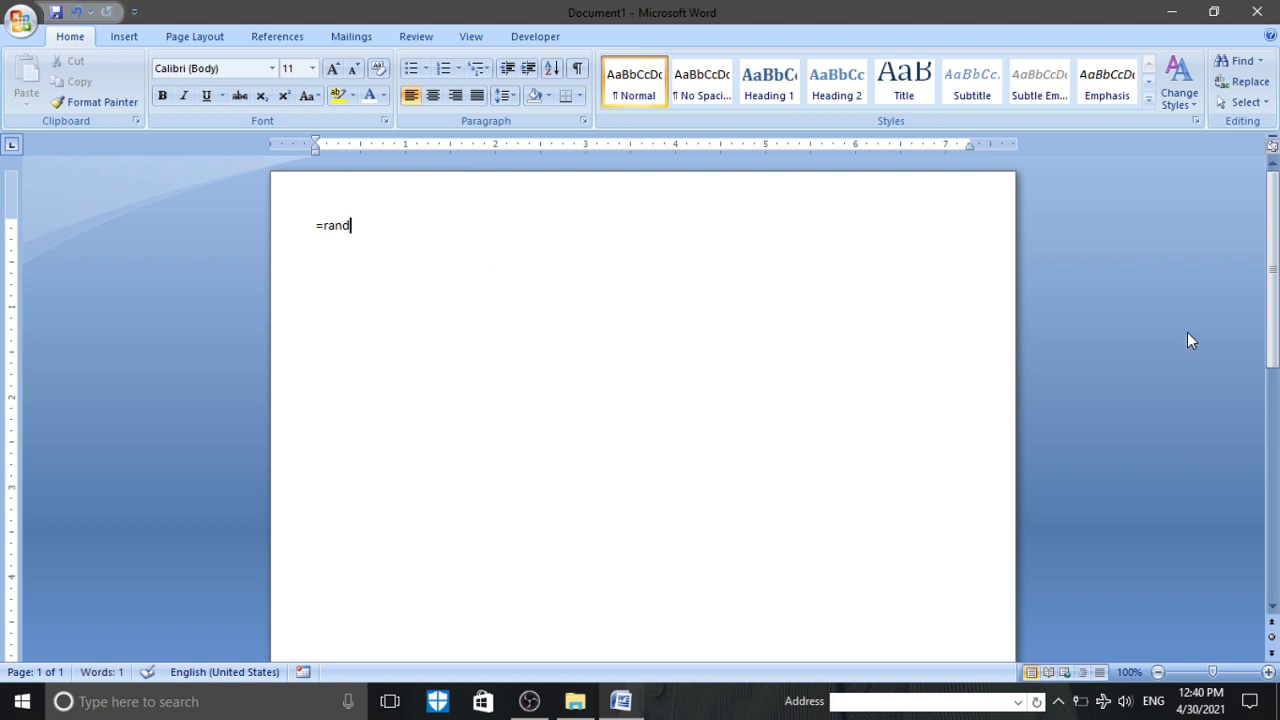
{"action": "type", "text": "()"}
{"action": "key", "text": "Return"}
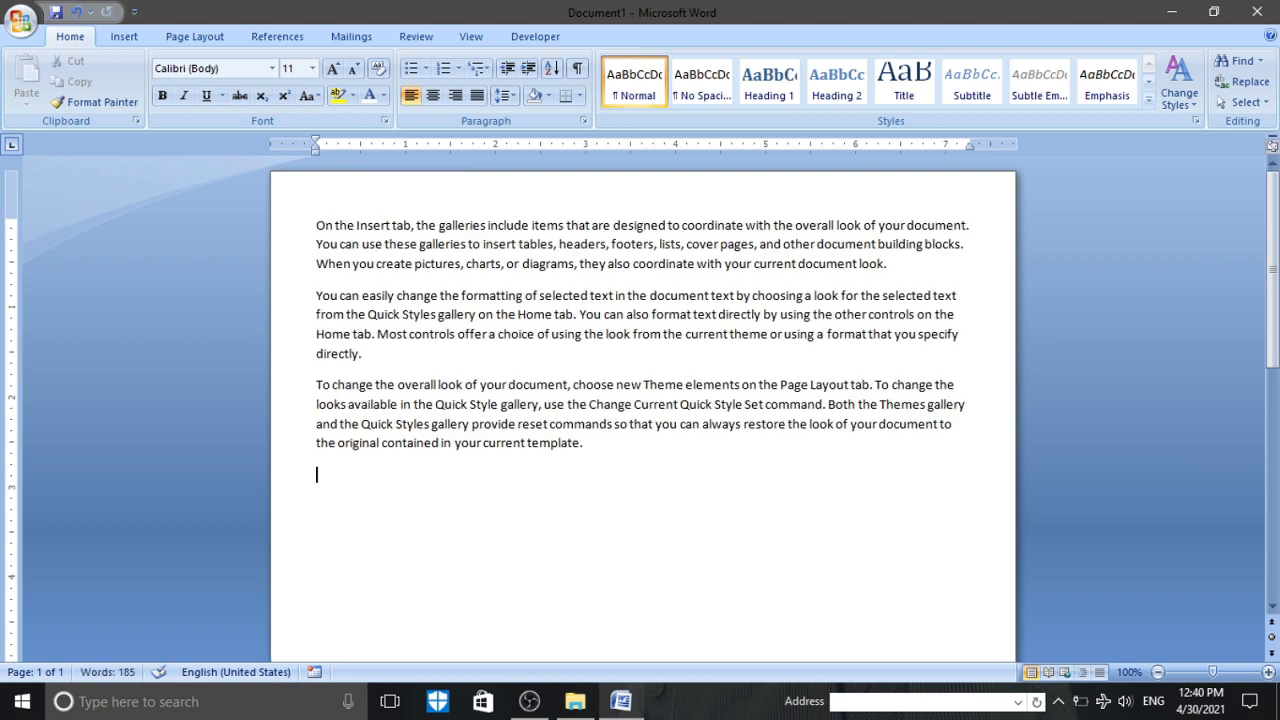
- Generate ten more sample paragraphs below the existing text with =rand(10)
{"action": "type", "text": "=rand"}
{"action": "type", "text": "()"}
{"action": "key", "text": "Left"}
{"action": "type", "text": "10"}
{"action": "key", "text": "End"}
{"action": "key", "text": "Return"}
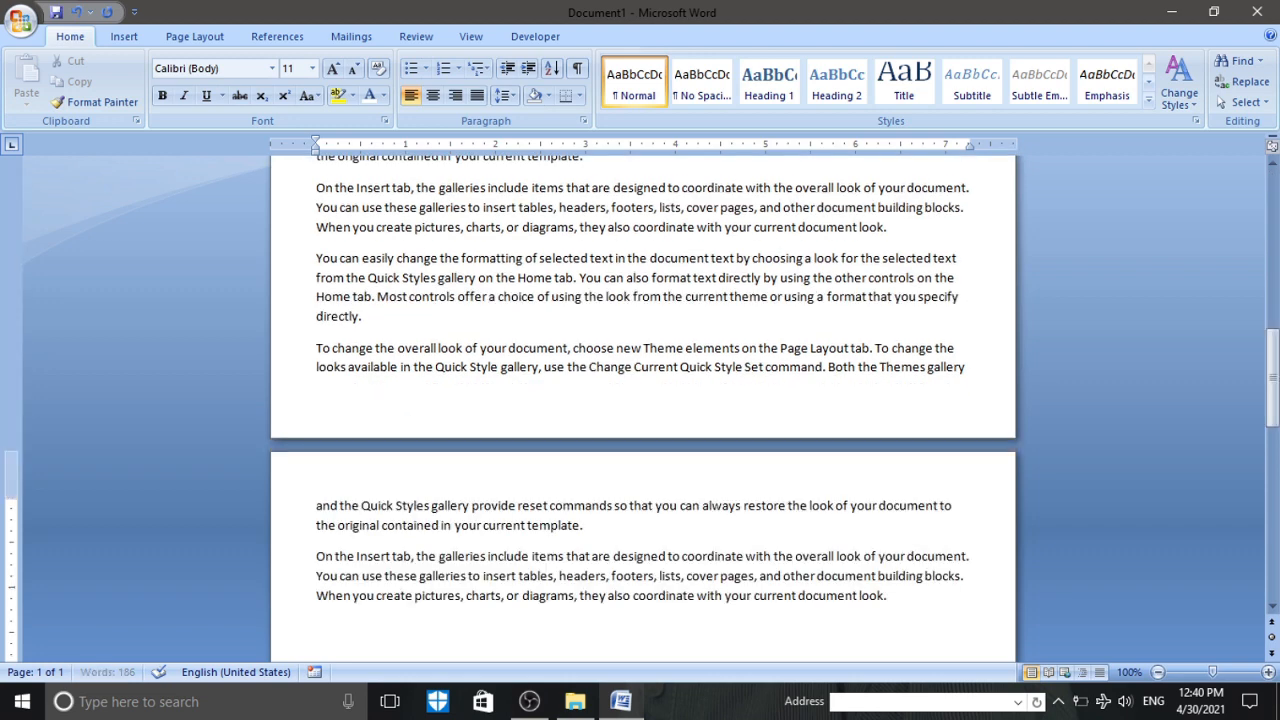
- Change the font of the document's first paragraph to Impact
{"action": "scroll", "coordinate": [556, 608], "scroll_direction": "up", "scroll_amount": 7}
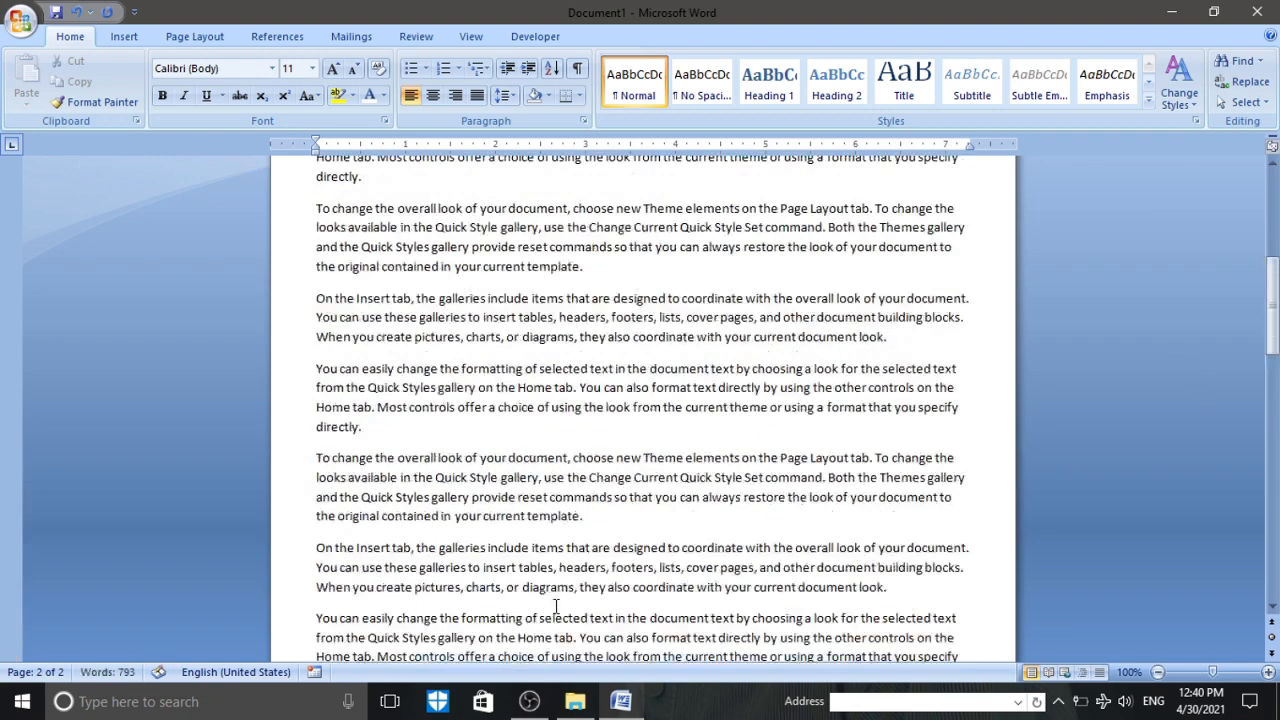
{"action": "left_click", "coordinate": [518, 314]}
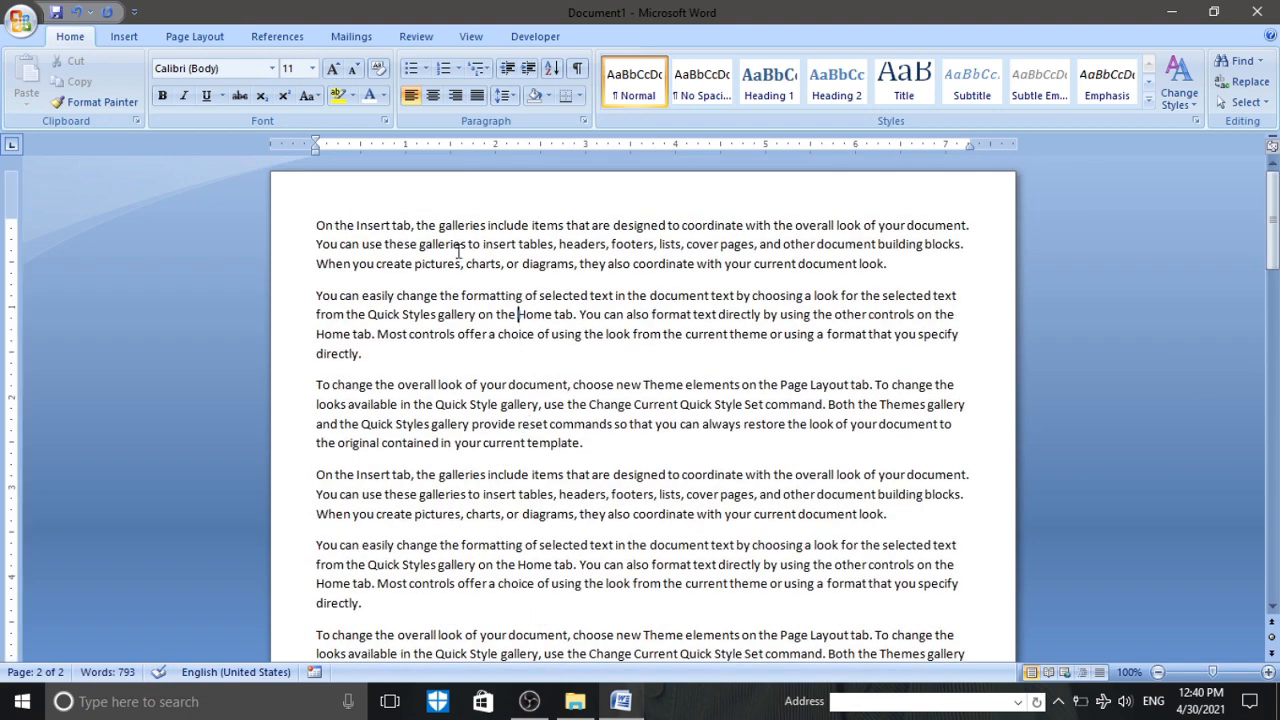
{"action": "triple_click", "coordinate": [438, 244]}
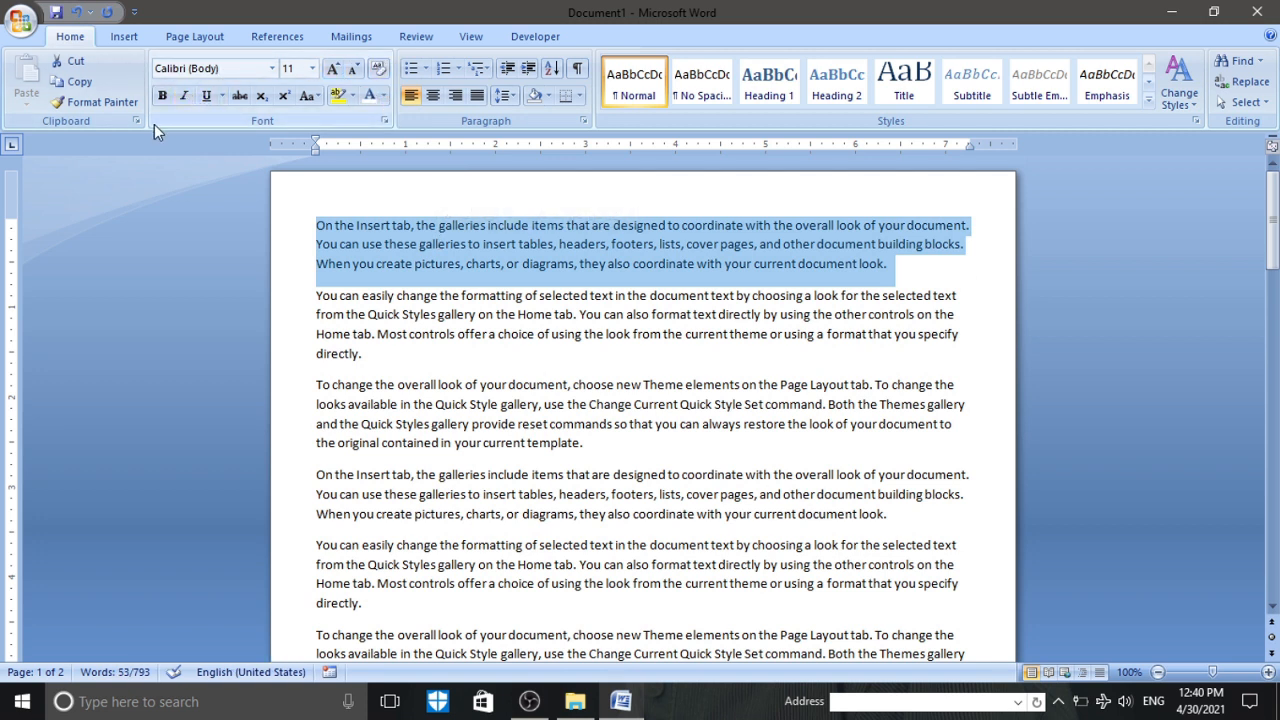
{"action": "left_click", "coordinate": [272, 69]}
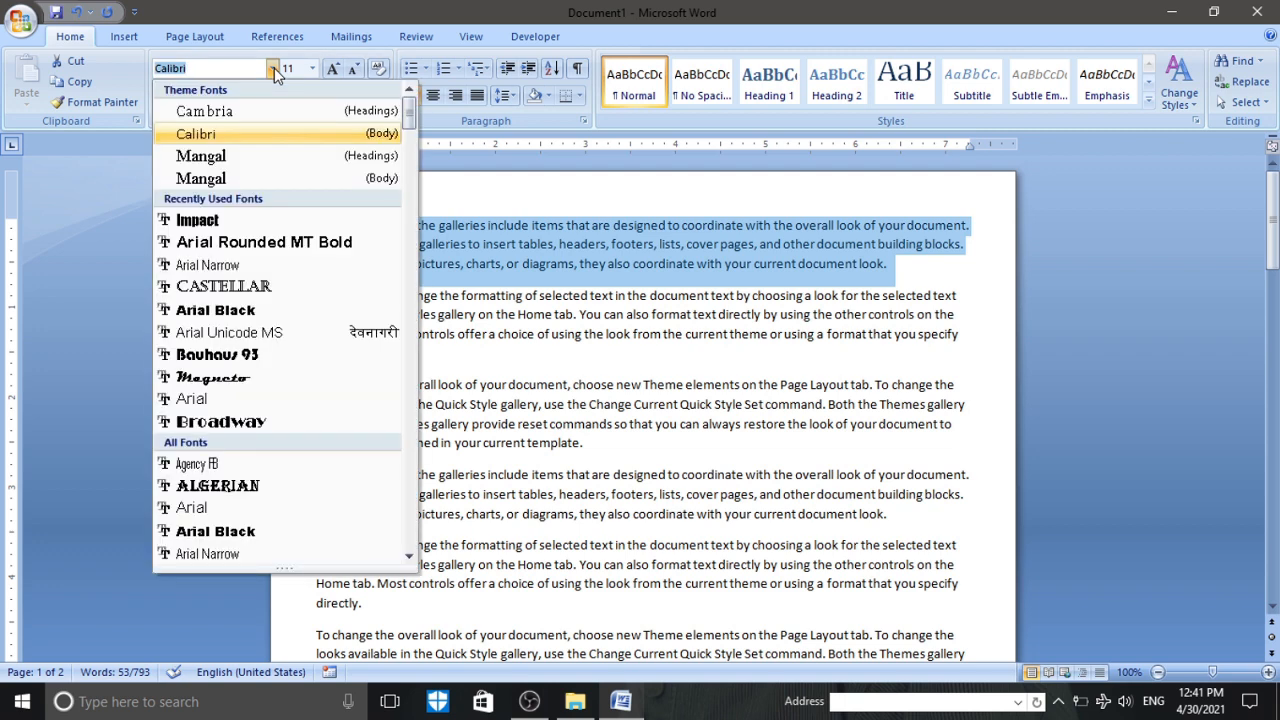
{"action": "left_click", "coordinate": [237, 221]}
- Change the font of the second paragraph to Broadway
{"action": "triple_click", "coordinate": [493, 314]}
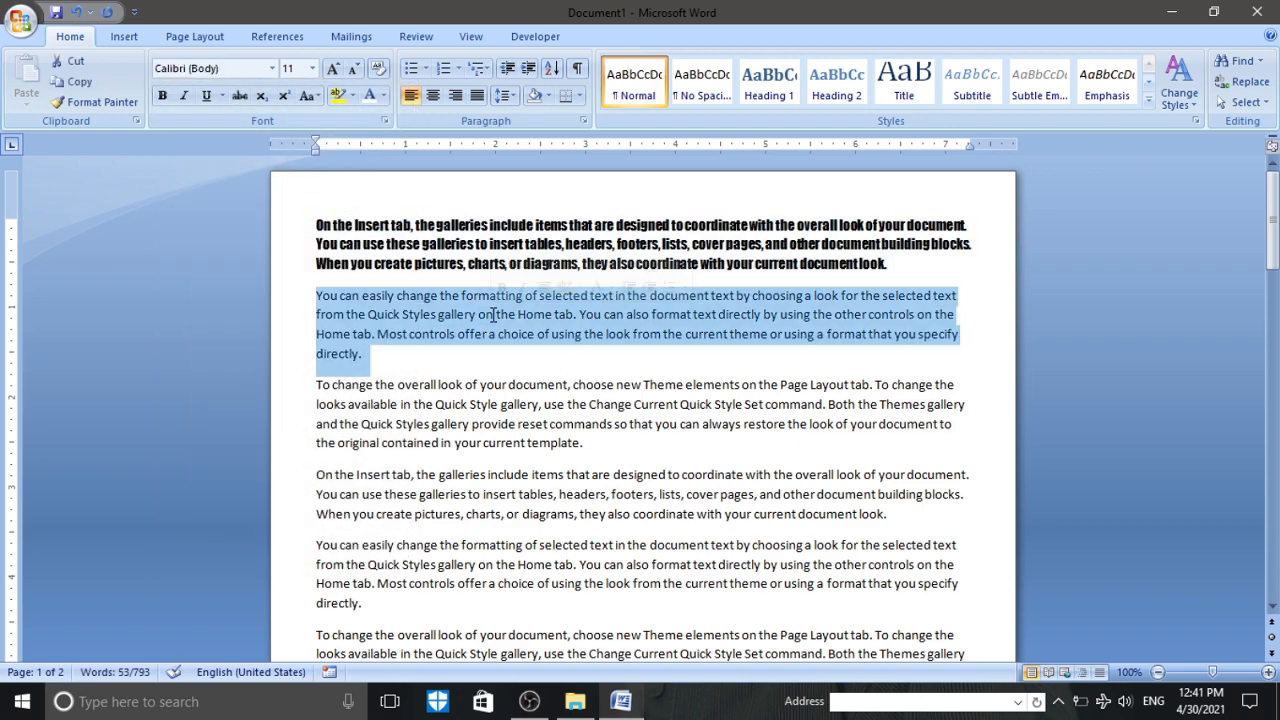
{"action": "left_click", "coordinate": [272, 68]}
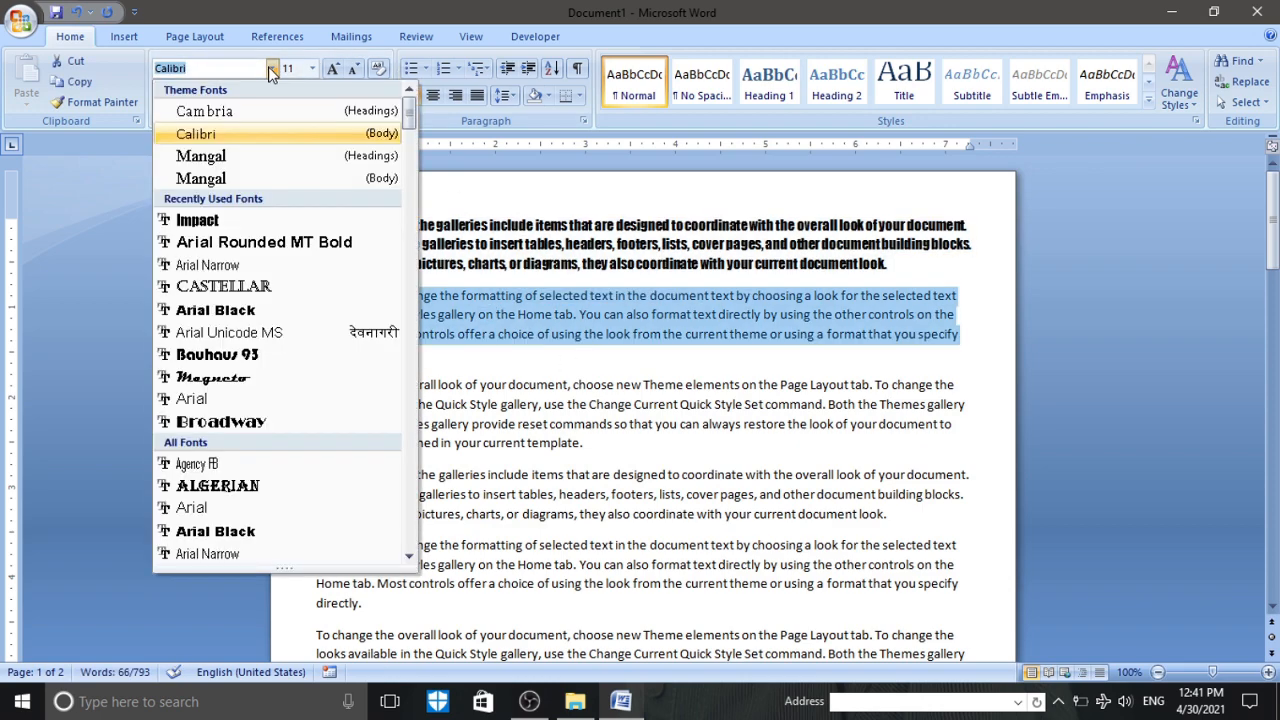
{"action": "left_click", "coordinate": [236, 423]}
- Change the font of the third paragraph to Arial Black and clear the selection
{"action": "left_click", "coordinate": [551, 409]}
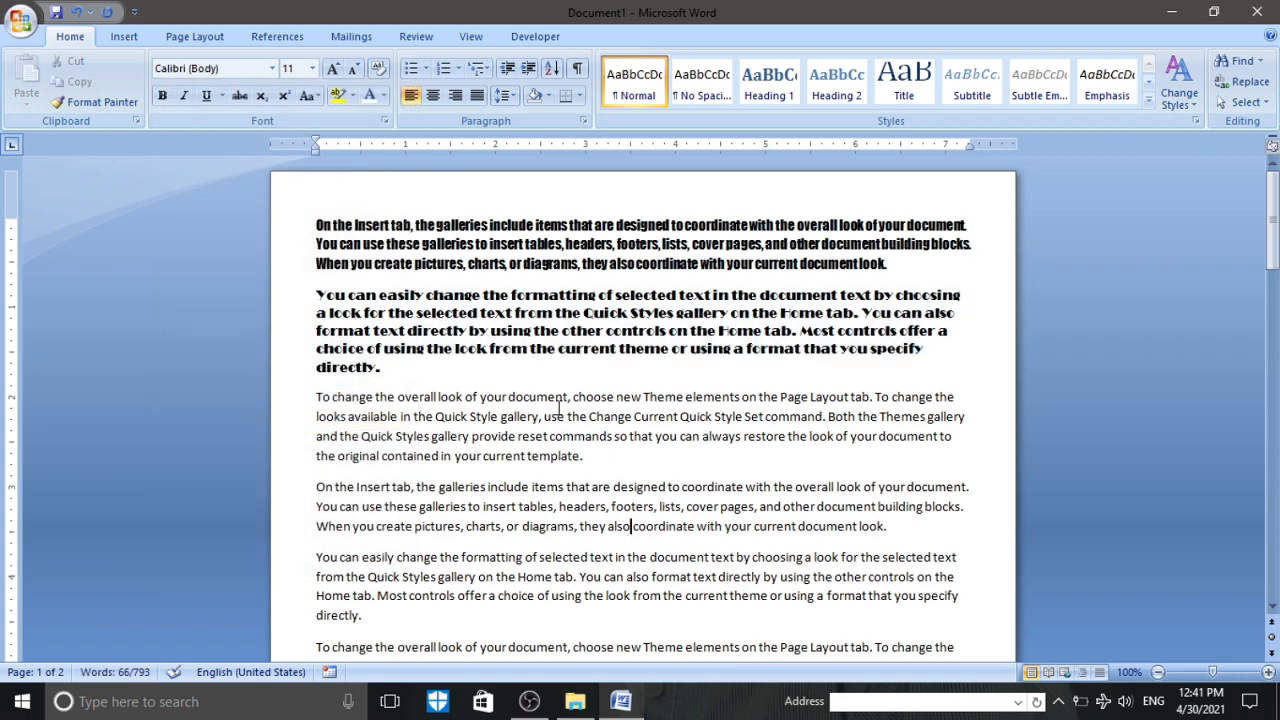
{"action": "triple_click", "coordinate": [551, 409]}
{"action": "left_click", "coordinate": [271, 68]}
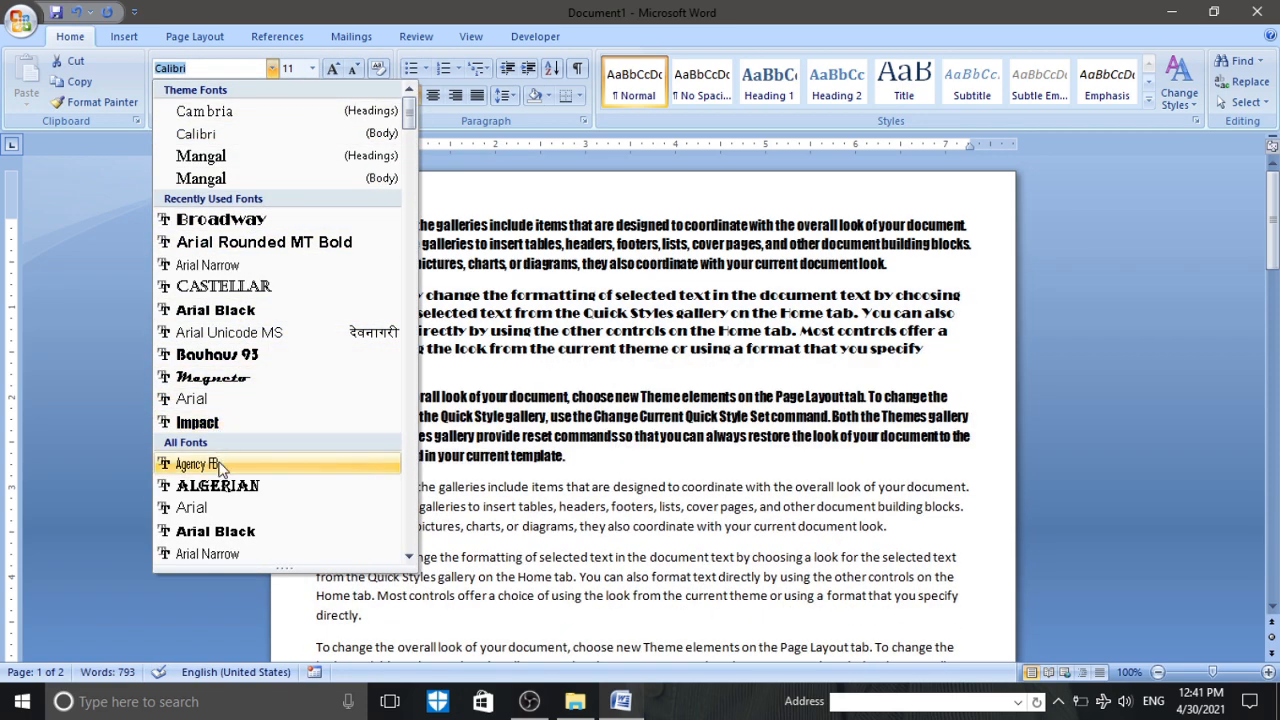
{"action": "left_click", "coordinate": [209, 530]}
{"action": "left_click", "coordinate": [537, 521]}
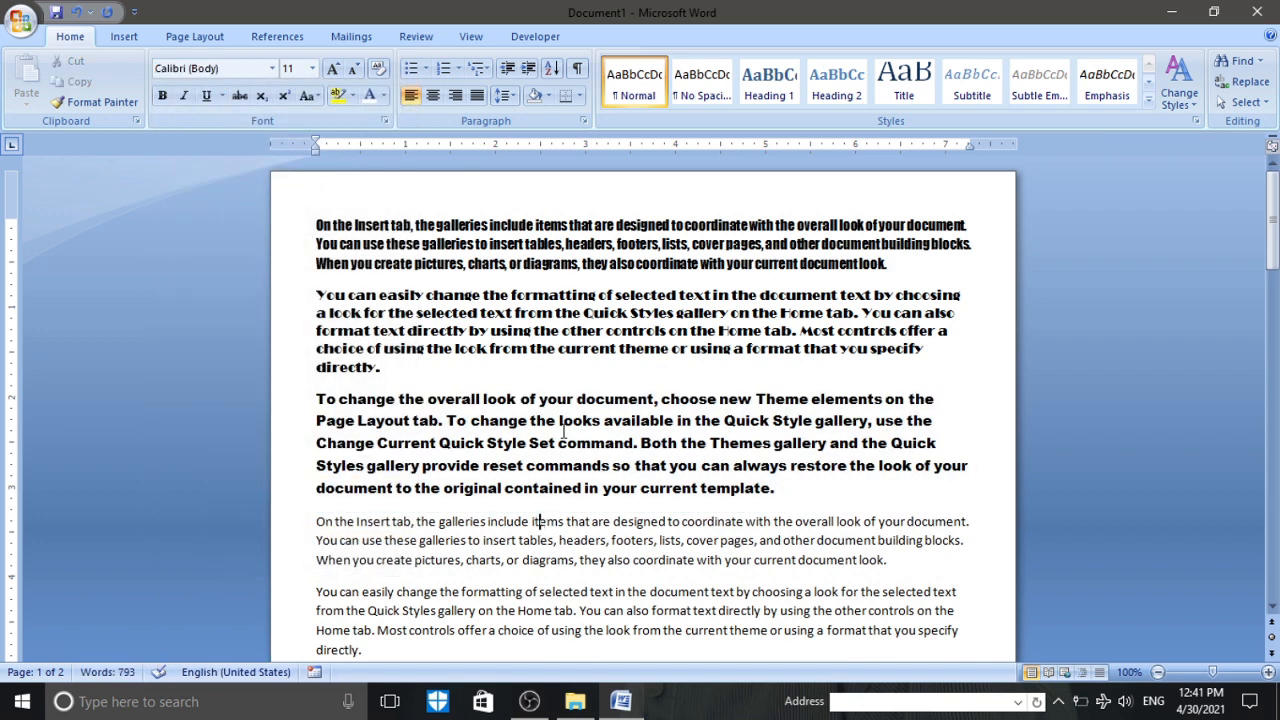
- Try font sizes 8 and 48 on the fourth paragraph
{"action": "scroll", "coordinate": [530, 362], "scroll_direction": "down", "scroll_amount": 2}
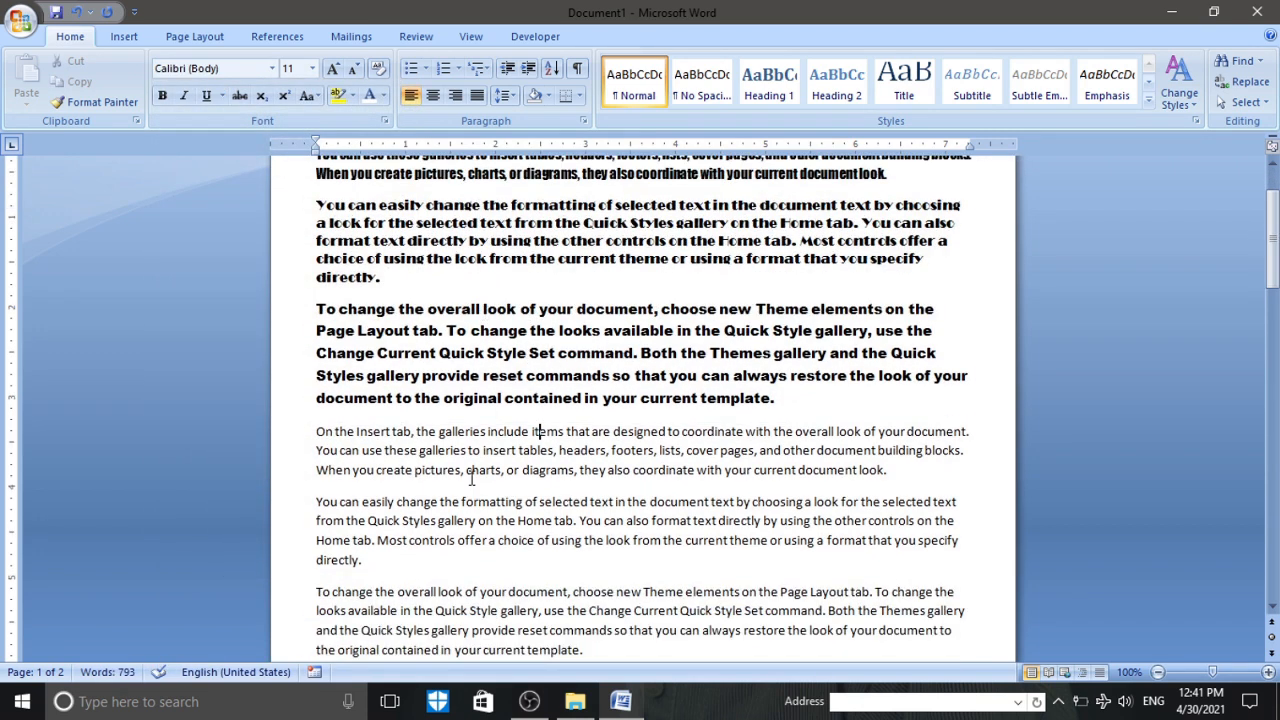
{"action": "triple_click", "coordinate": [442, 451]}
{"action": "scroll", "coordinate": [438, 412], "scroll_direction": "down", "scroll_amount": 1}
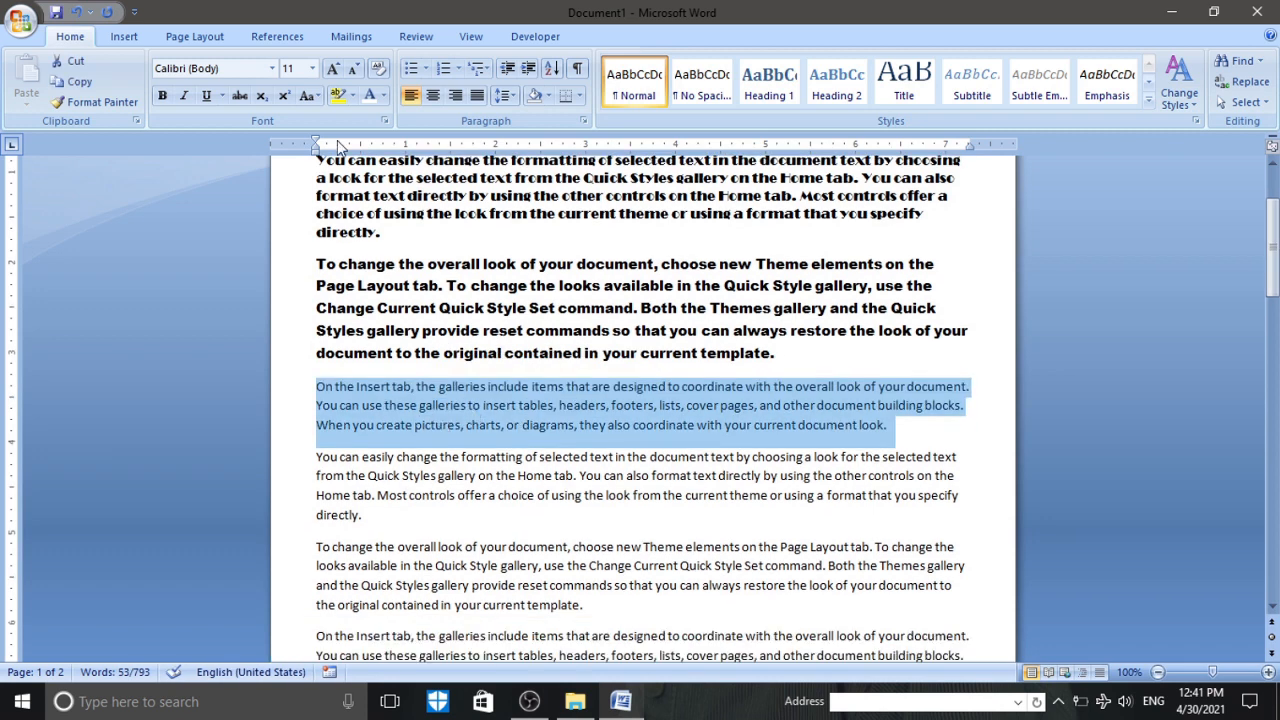
{"action": "left_click", "coordinate": [312, 70]}
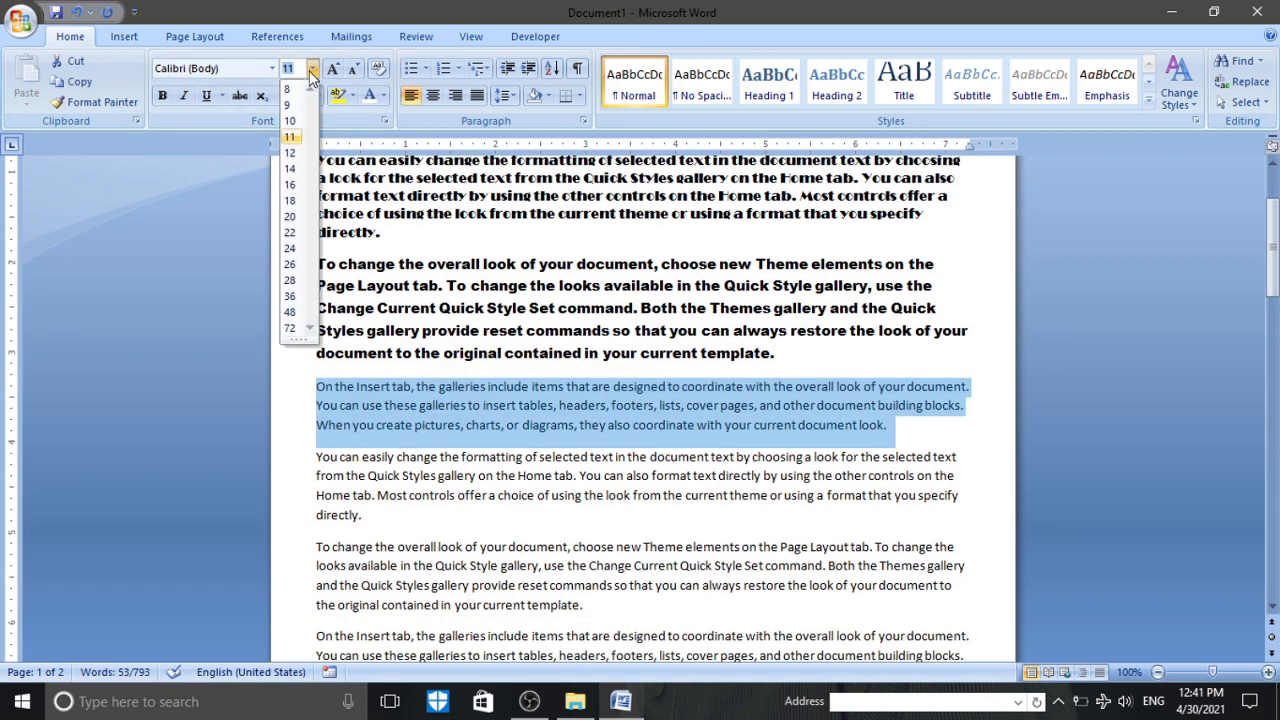
{"action": "left_click", "coordinate": [289, 91]}
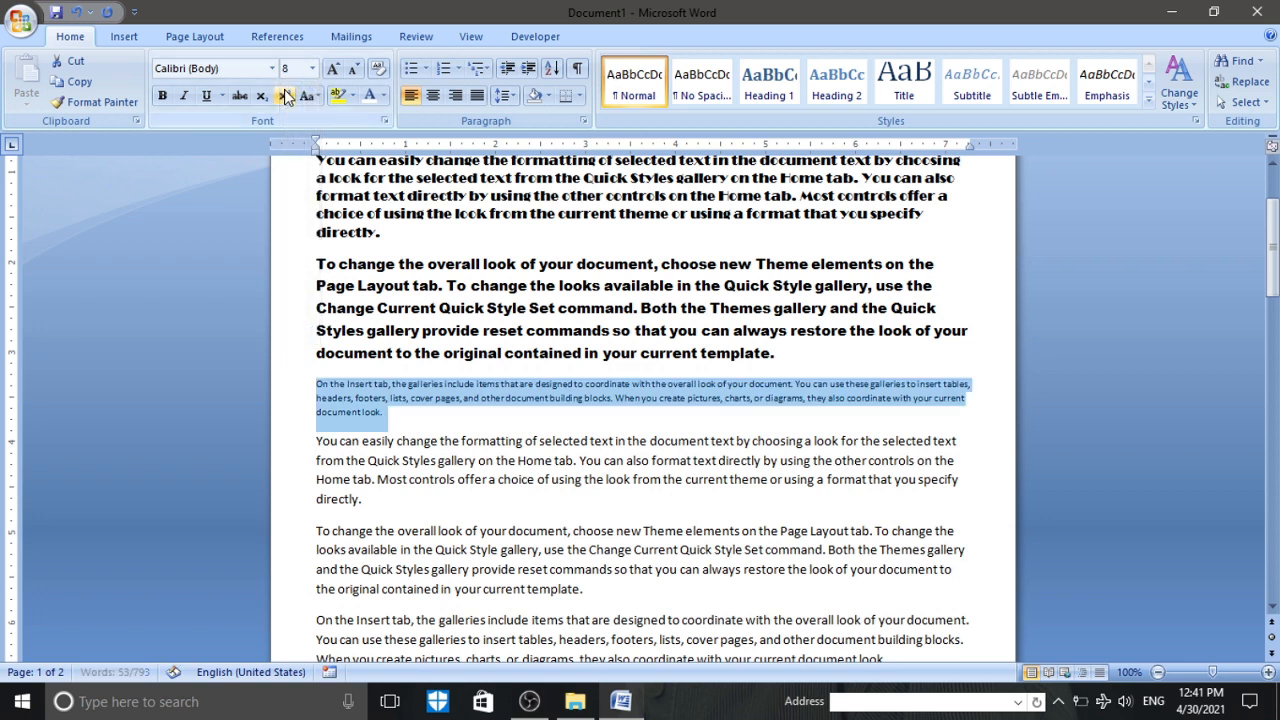
{"action": "left_click", "coordinate": [312, 68]}
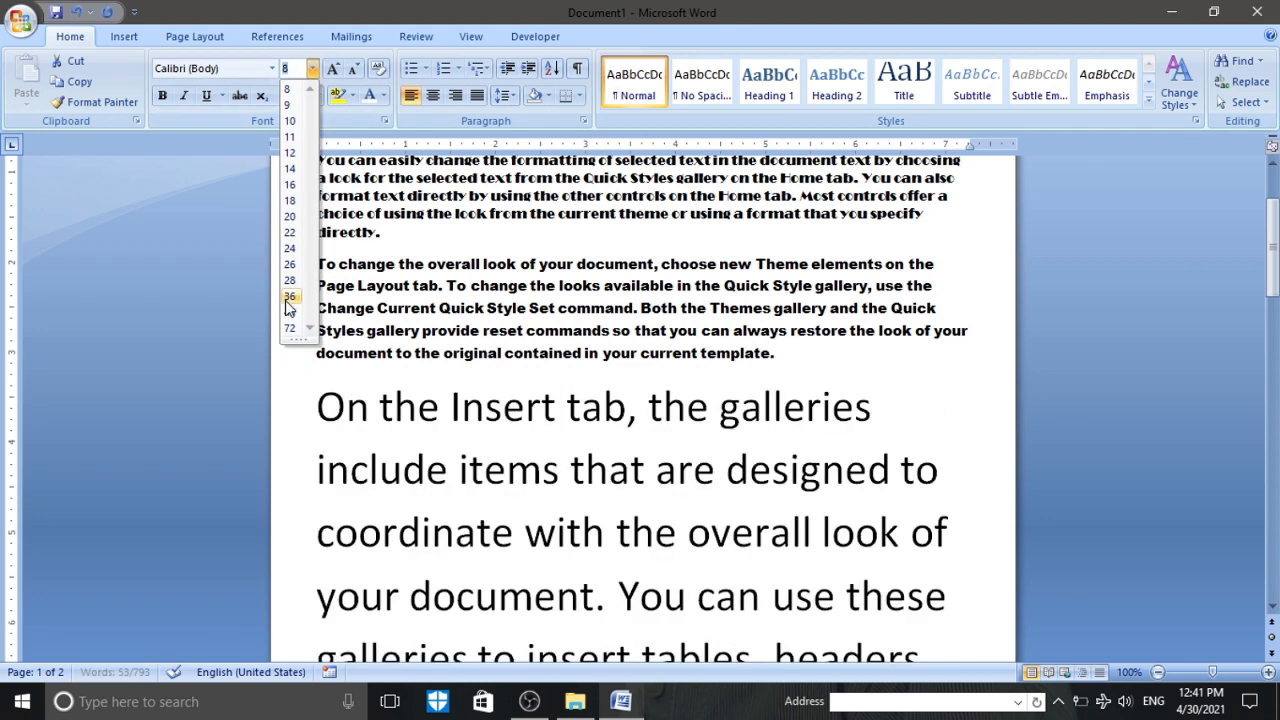
{"action": "left_click", "coordinate": [289, 312]}
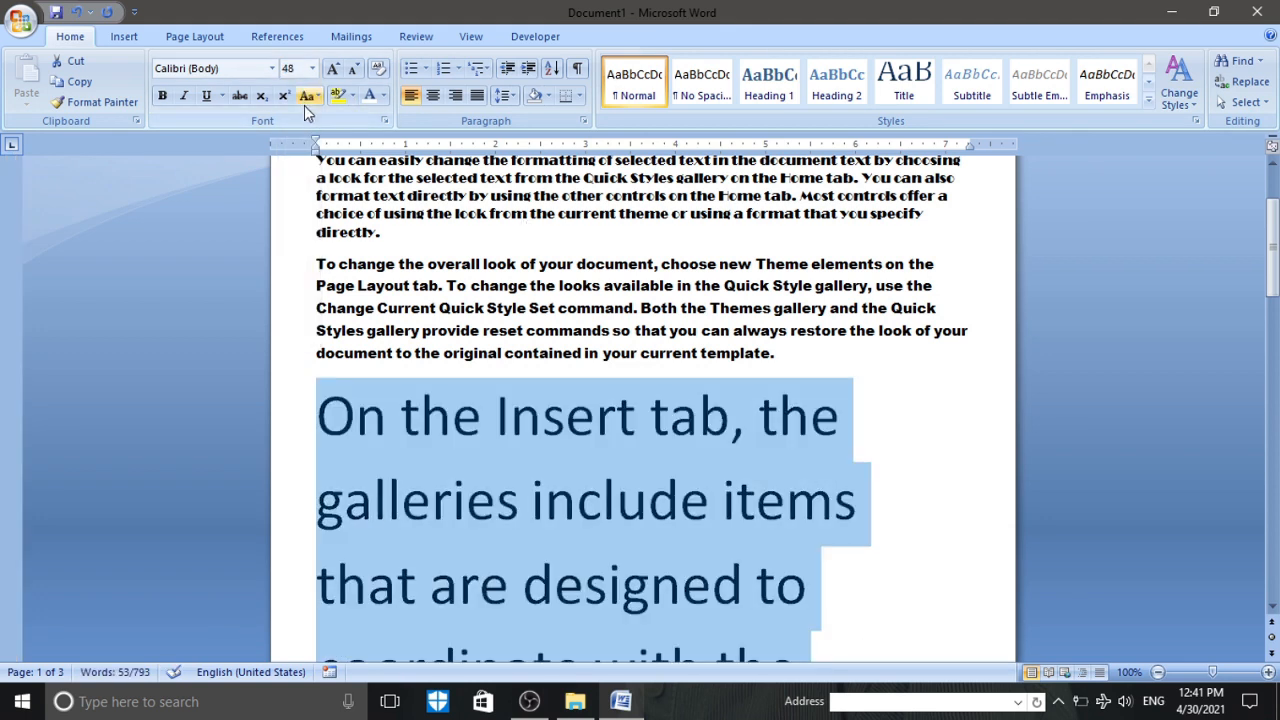
- Preview size 72 on the fourth paragraph, then reselect the paragraph and enter a custom font size of 6
{"action": "left_click", "coordinate": [312, 68]}
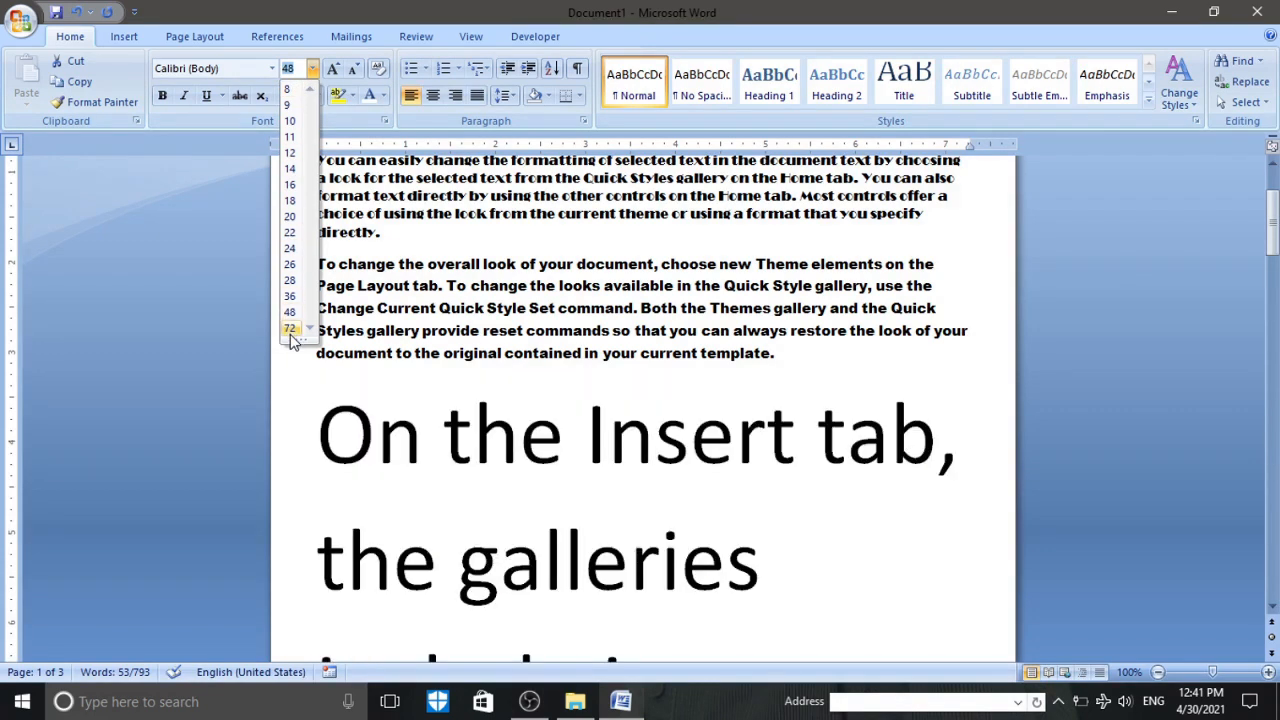
{"action": "left_click", "coordinate": [603, 495]}
{"action": "triple_click", "coordinate": [603, 490]}
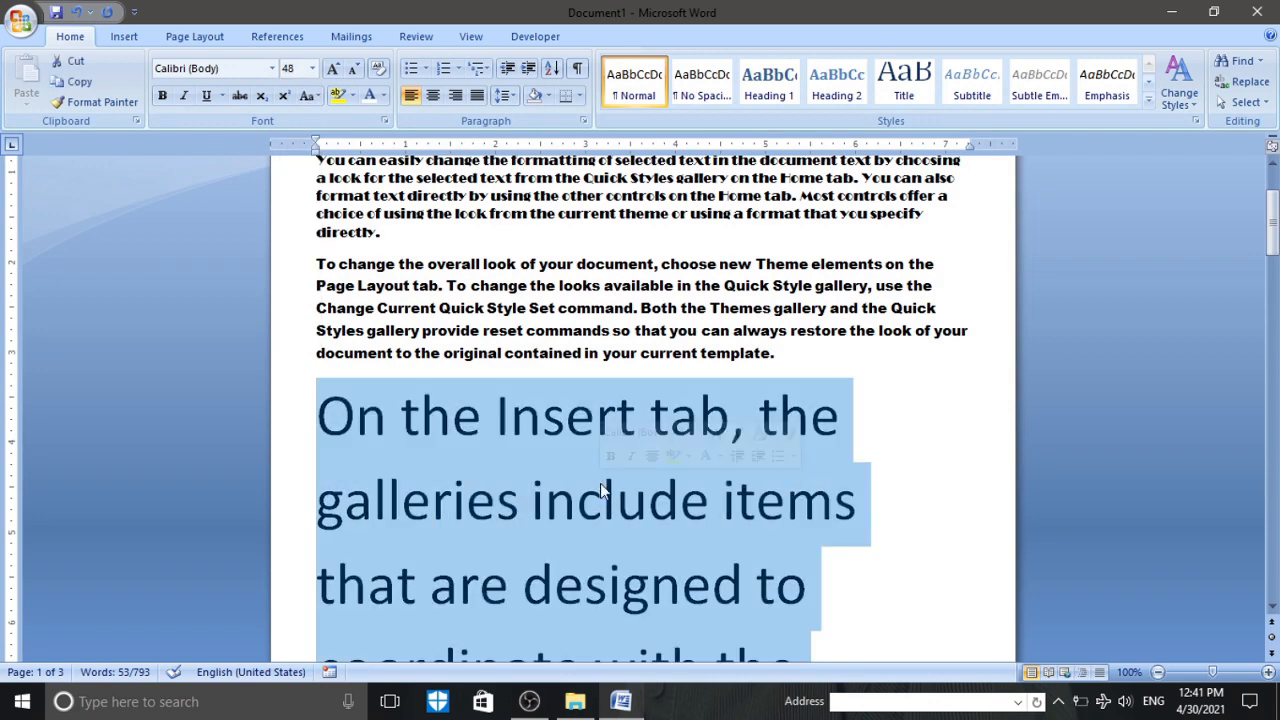
{"action": "left_click", "coordinate": [313, 70]}
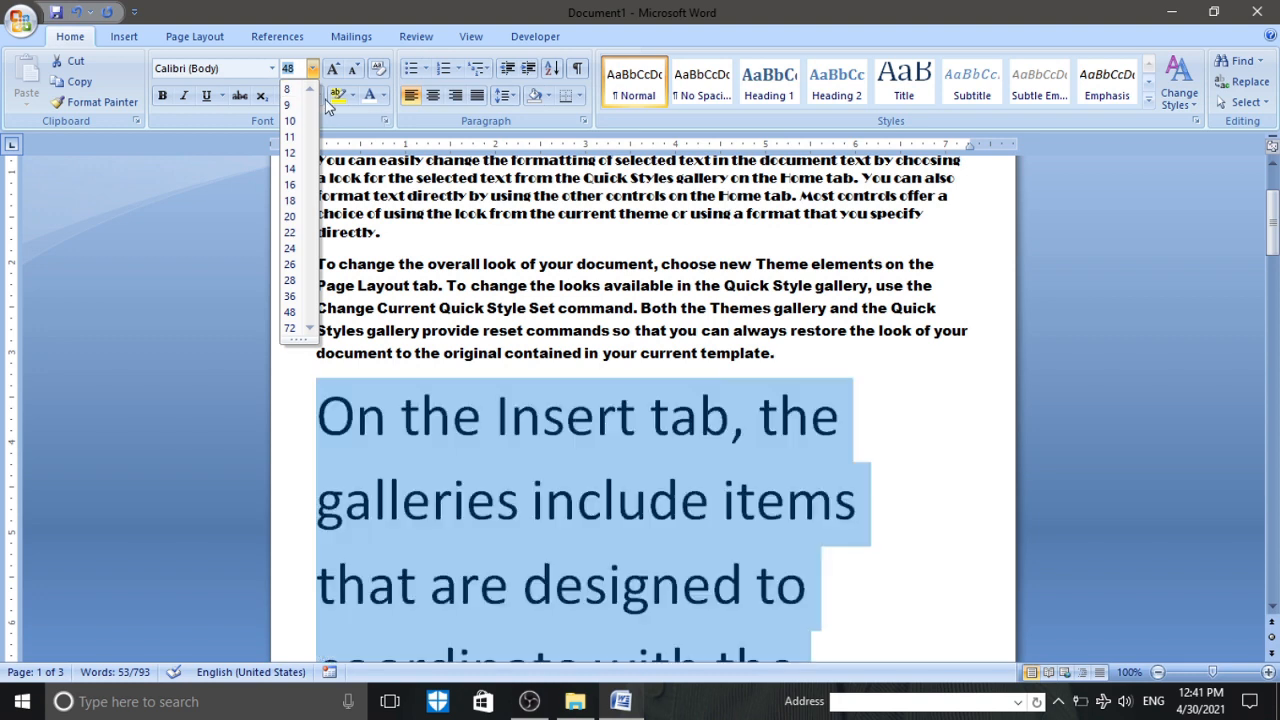
{"action": "type", "text": "6"}
{"action": "key", "text": "Return"}
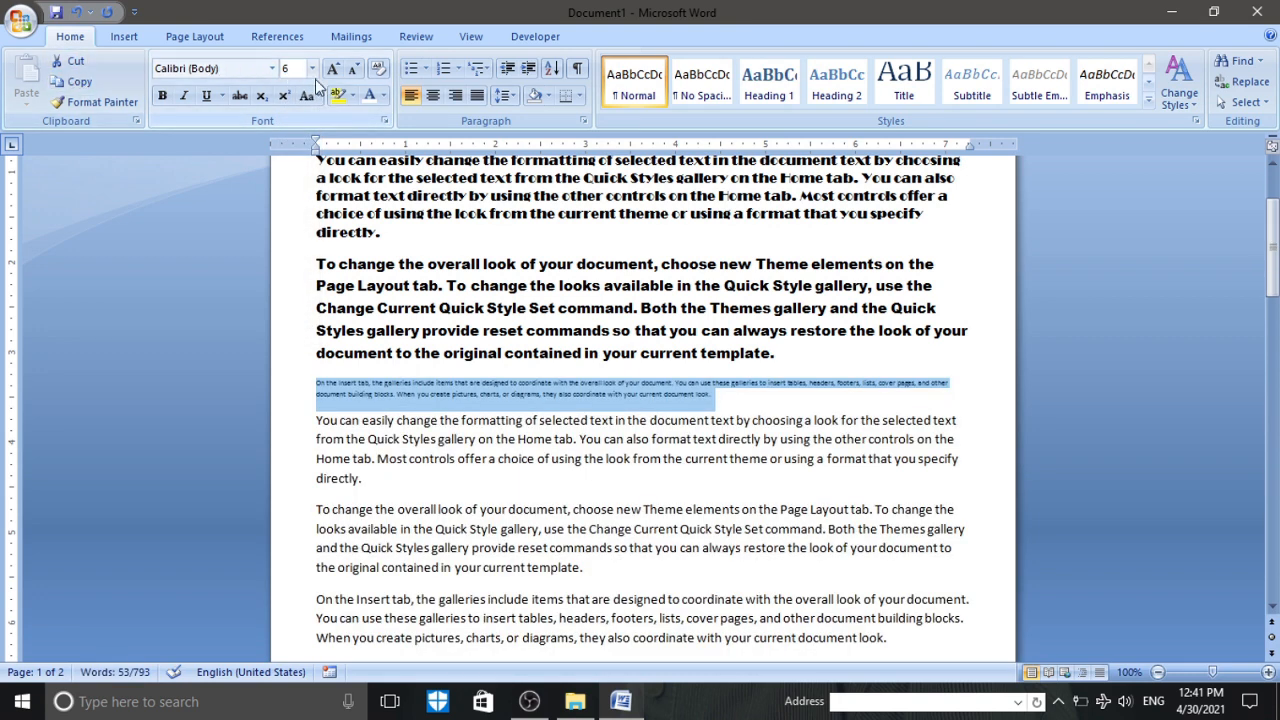
- Enter a custom font size of 100 for the selected fourth paragraph
{"action": "left_click", "coordinate": [312, 69]}
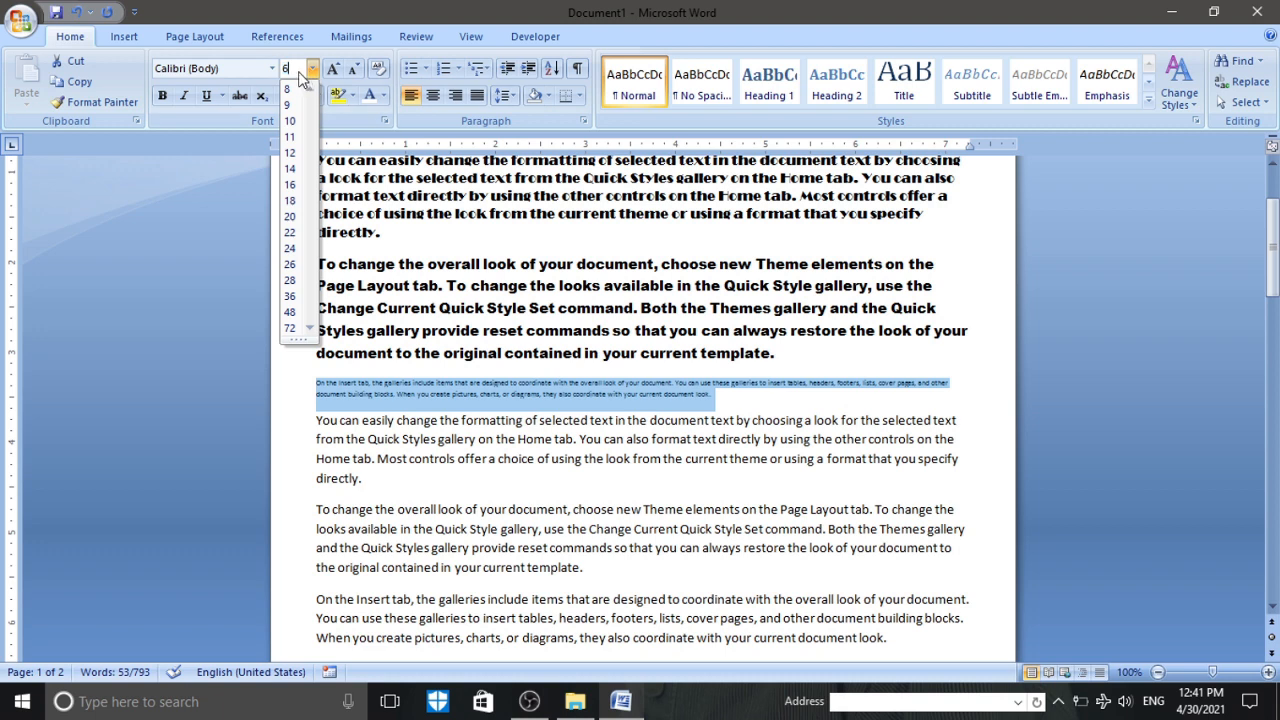
{"action": "type", "text": "100"}
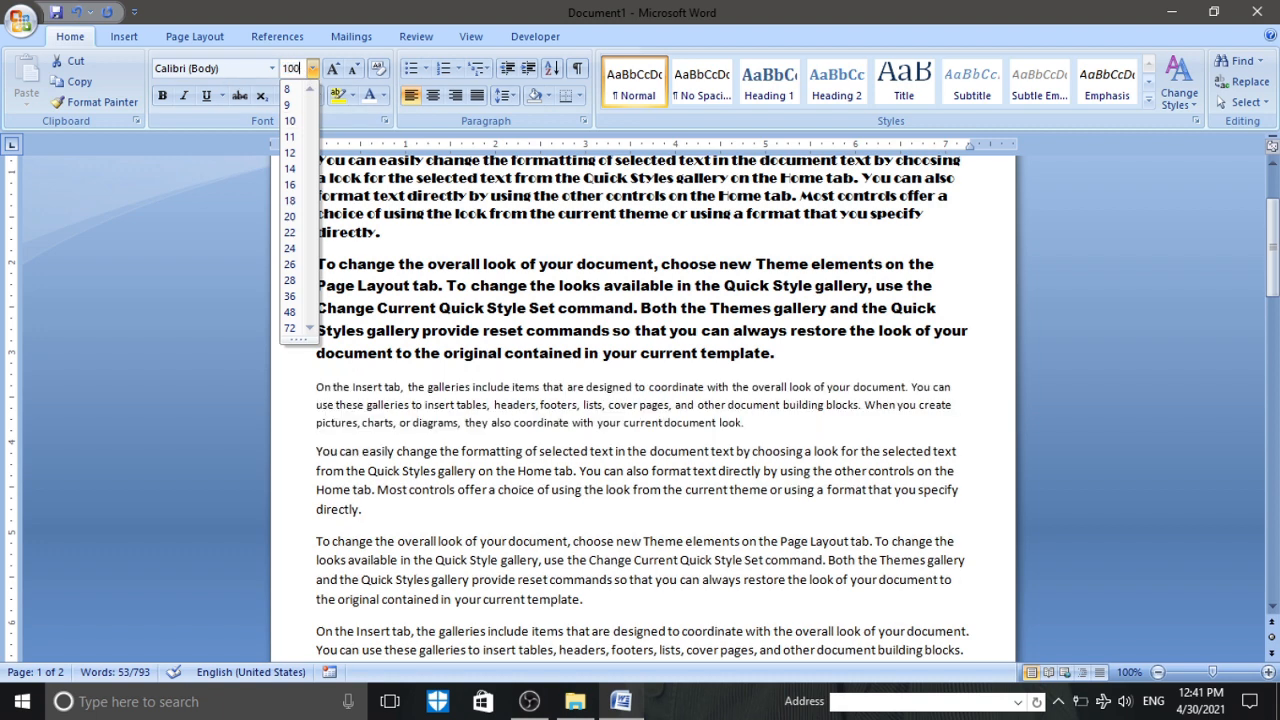
{"action": "key", "text": "Return"}
{"action": "scroll", "coordinate": [509, 409], "scroll_direction": "down", "scroll_amount": 3}
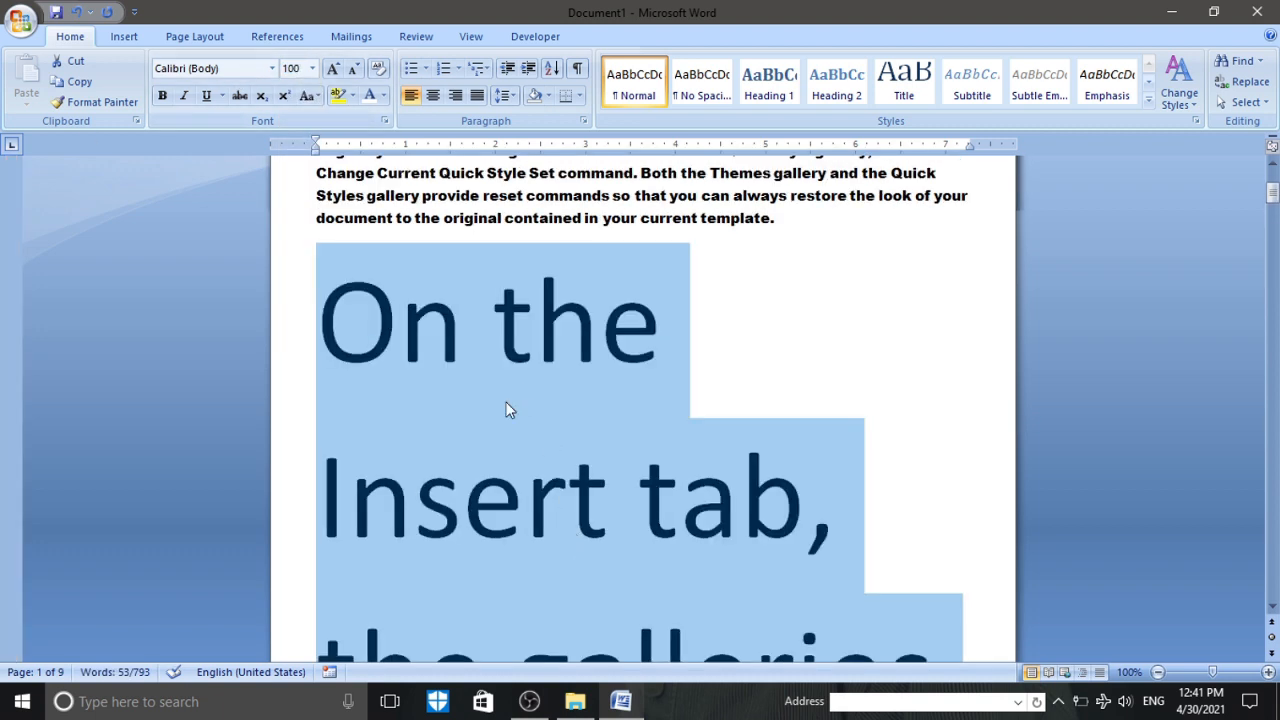
- Set the fourth paragraph's font size to 22
{"action": "left_click", "coordinate": [312, 68]}
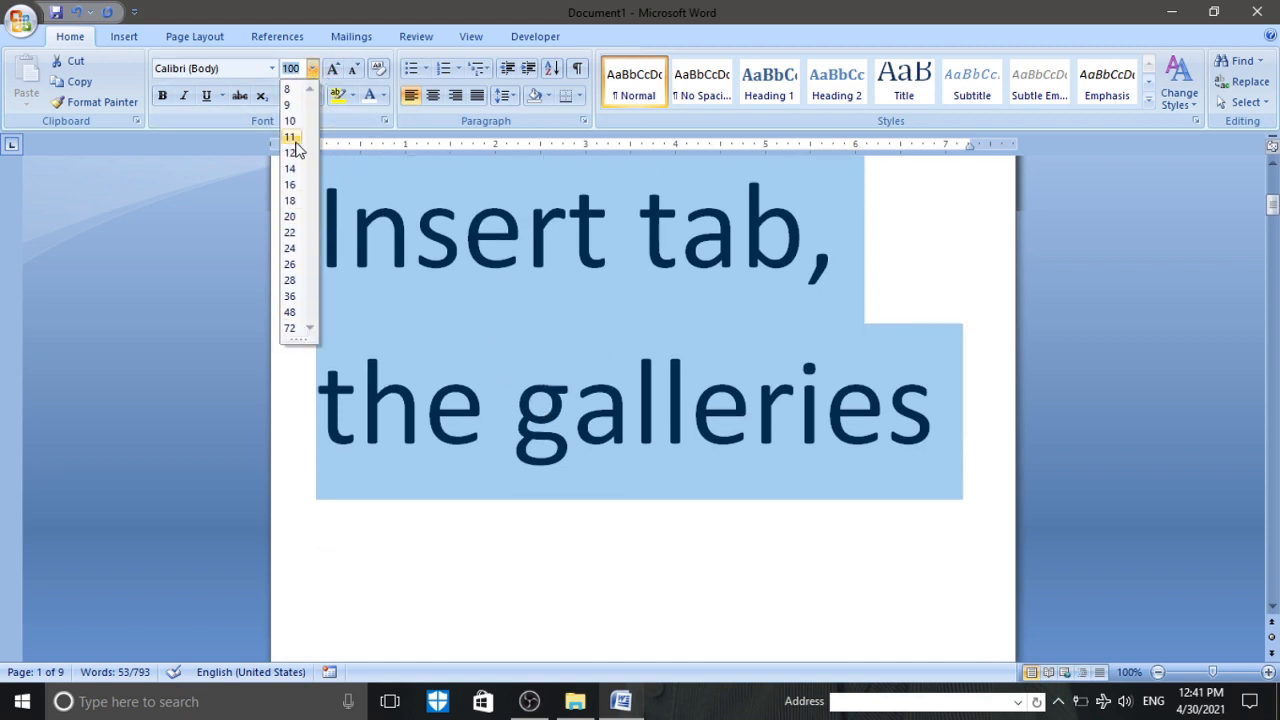
{"action": "left_click", "coordinate": [298, 70]}
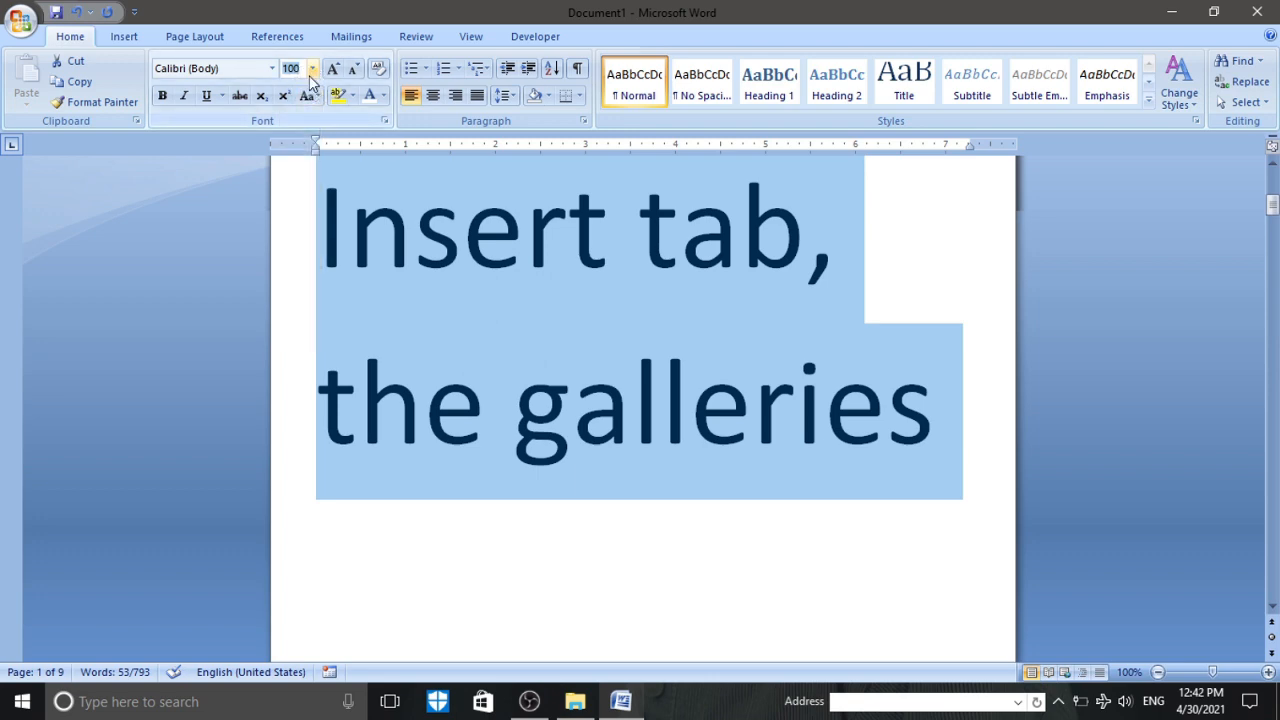
{"action": "left_click", "coordinate": [312, 68]}
{"action": "left_click", "coordinate": [290, 226]}
{"action": "scroll", "coordinate": [441, 570], "scroll_direction": "up", "scroll_amount": 4}
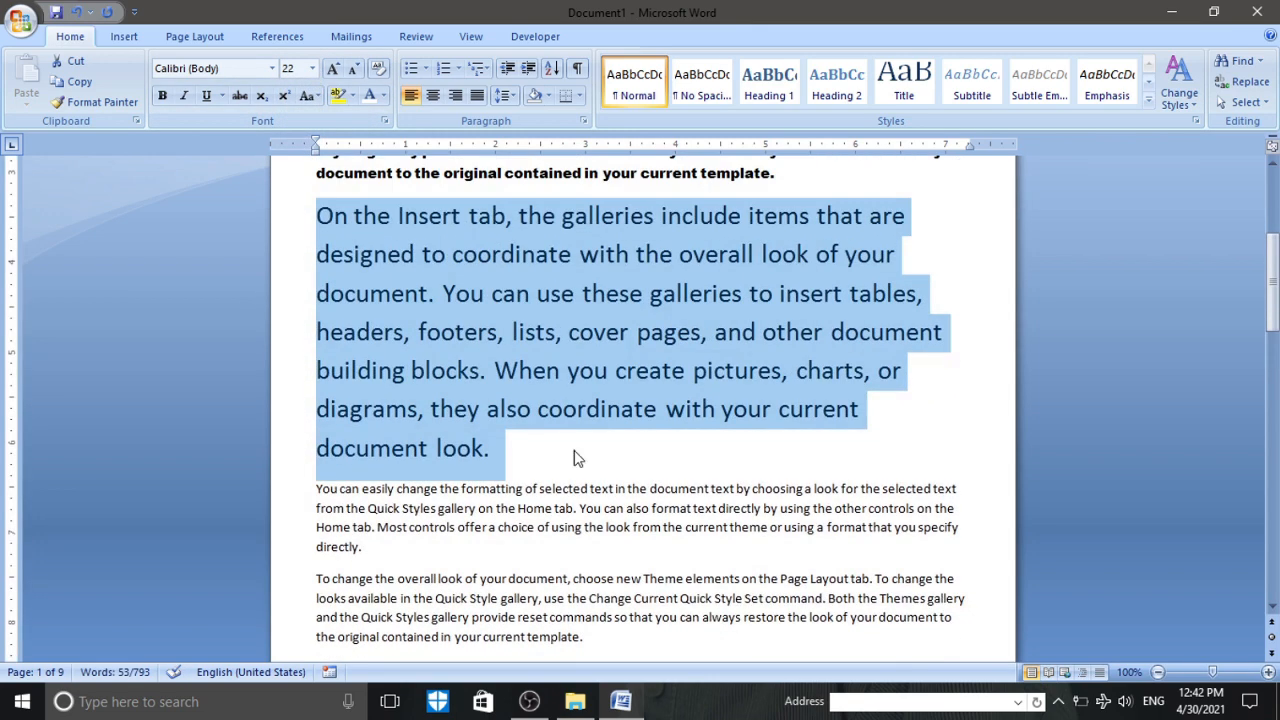
- Grow the selected fourth paragraph's font step by step to size 36
{"action": "left_click", "coordinate": [334, 70]}
{"action": "left_click", "coordinate": [334, 70]}
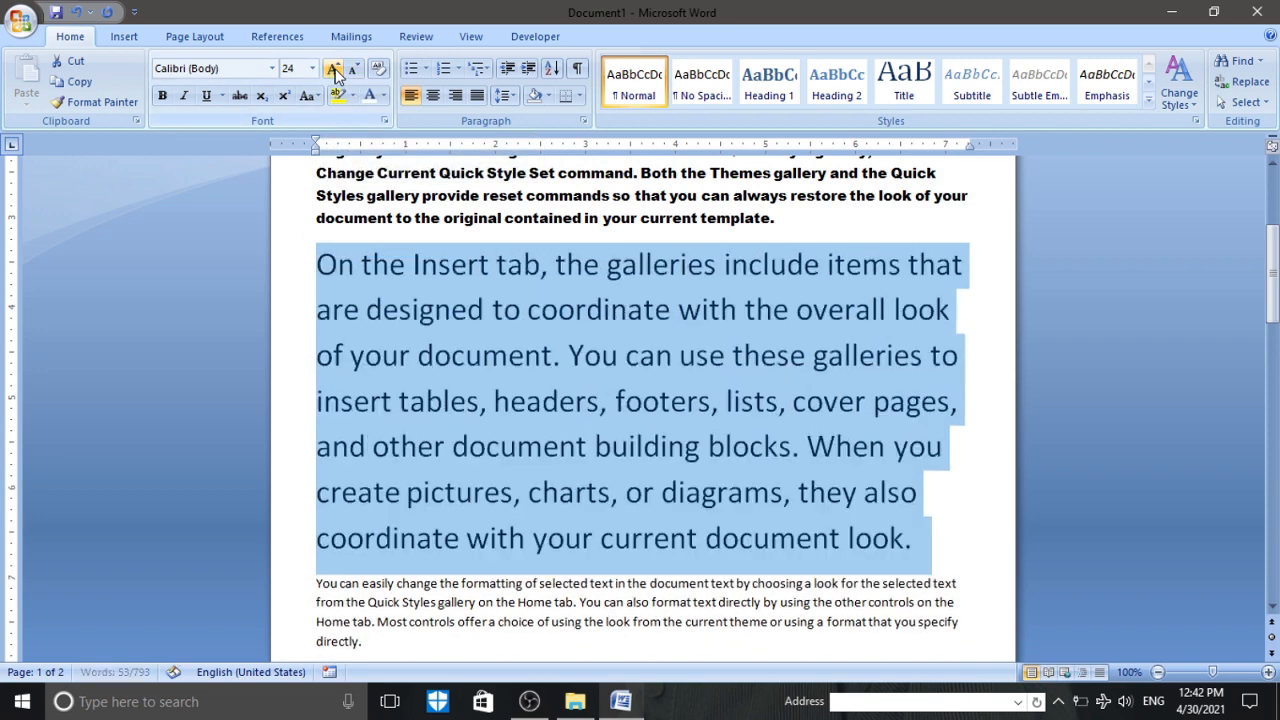
{"action": "left_click", "coordinate": [334, 70]}
{"action": "left_click", "coordinate": [334, 70]}
{"action": "left_click", "coordinate": [334, 70]}
- Shrink the selected fourth paragraph's font step by step to size 11
{"action": "left_click", "coordinate": [354, 70]}
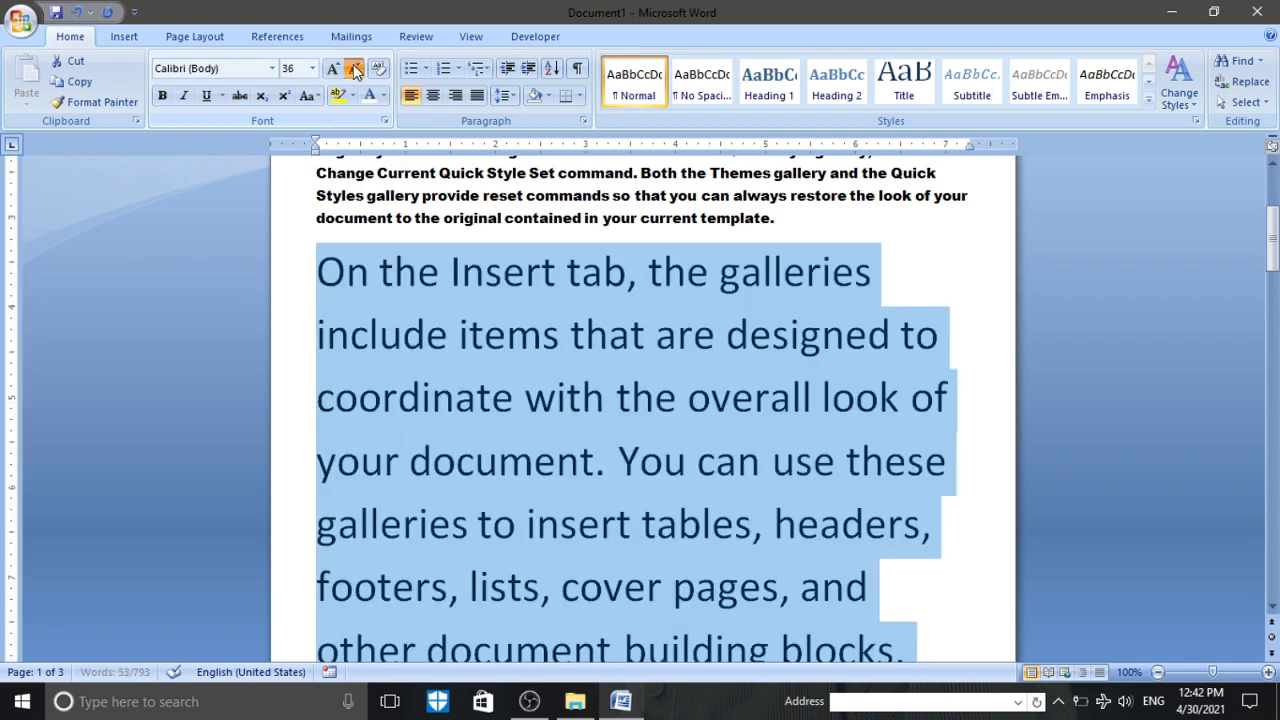
{"action": "left_click", "coordinate": [354, 70]}
{"action": "left_click", "coordinate": [354, 70]}
{"action": "left_click", "coordinate": [354, 70]}
{"action": "left_click", "coordinate": [354, 70]}
{"action": "left_click", "coordinate": [354, 70]}
{"action": "left_click", "coordinate": [354, 70]}
{"action": "left_click", "coordinate": [354, 70]}
{"action": "left_click", "coordinate": [354, 70]}
{"action": "left_click", "coordinate": [354, 70]}
{"action": "left_click", "coordinate": [354, 70]}
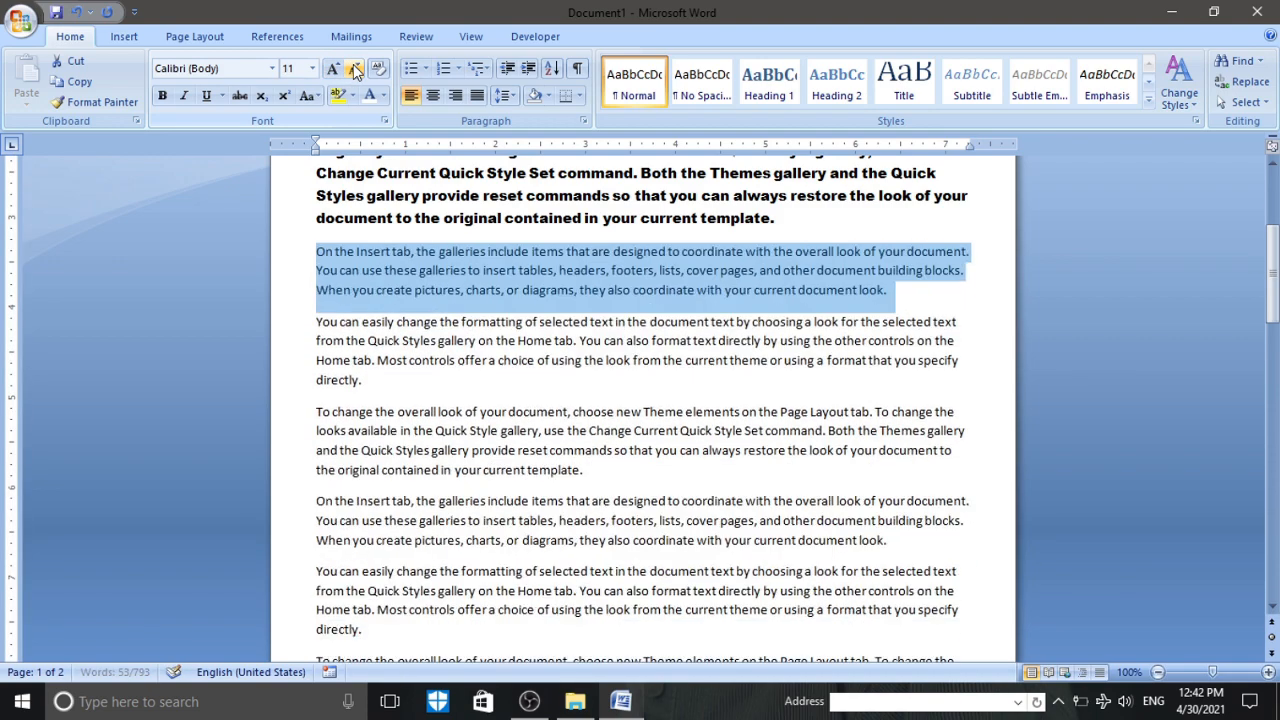
- Grow the fourth paragraph's font to size 16, and shrink it one step to 14
{"action": "left_click", "coordinate": [334, 70]}
{"action": "left_click", "coordinate": [334, 70]}
{"action": "left_click", "coordinate": [334, 70]}
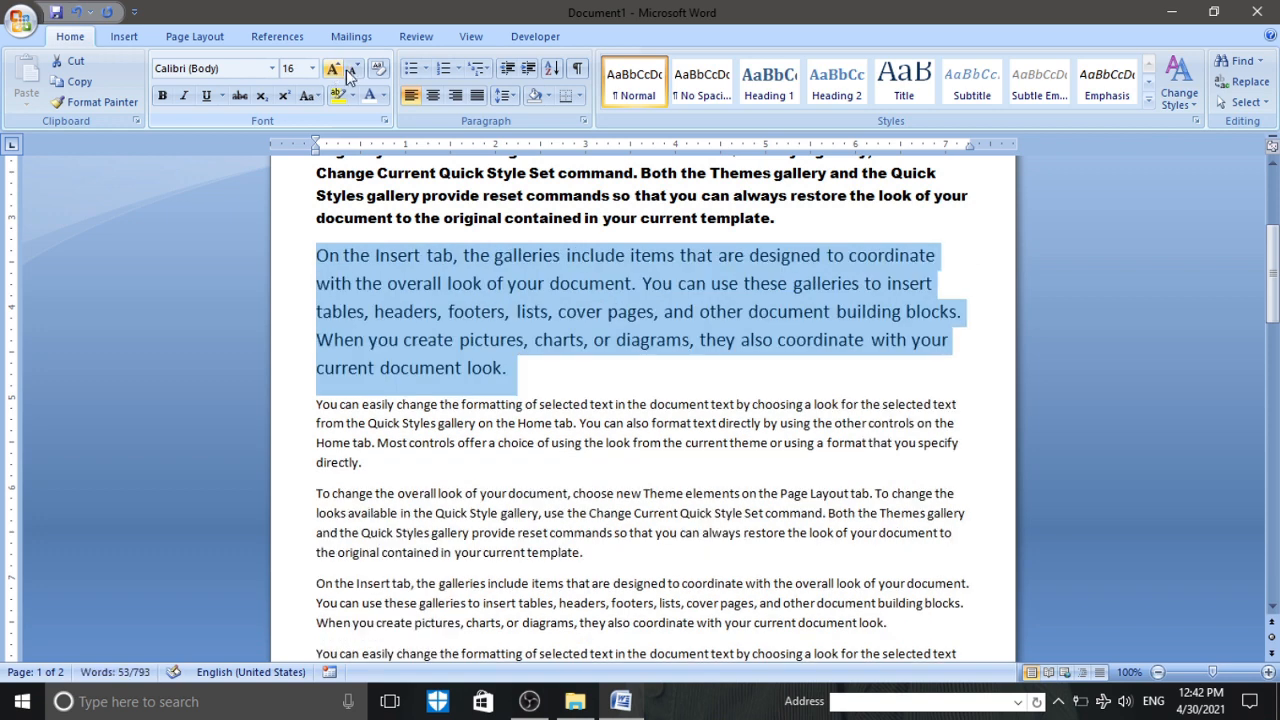
{"action": "left_click", "coordinate": [354, 70]}
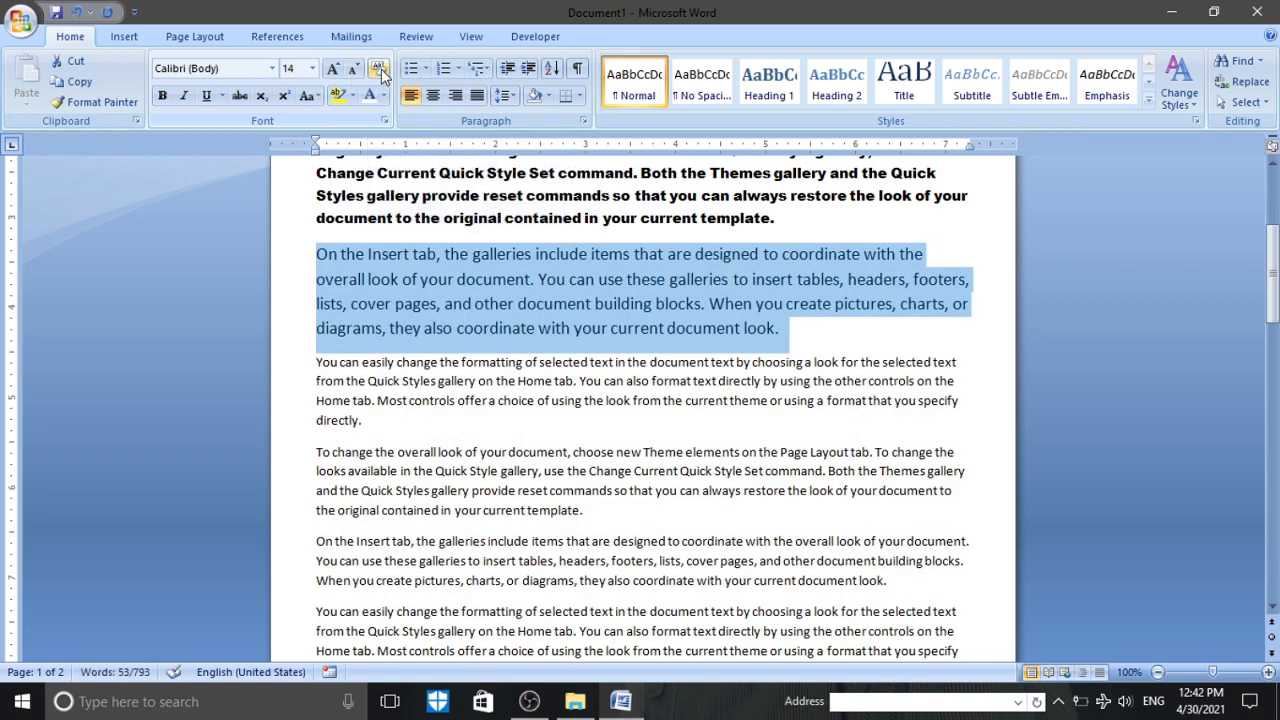
- Make the selected fourth paragraph and the paragraph directly below it bold
{"action": "left_click", "coordinate": [163, 99]}
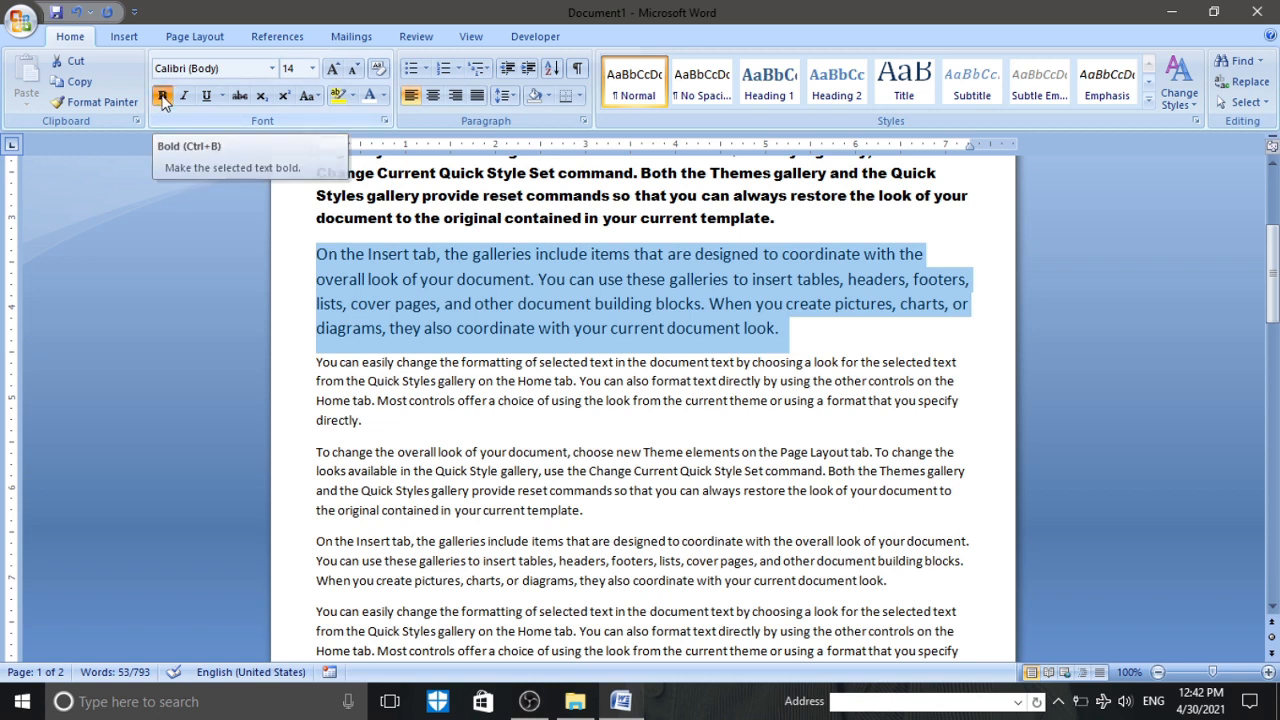
{"action": "triple_click", "coordinate": [545, 381]}
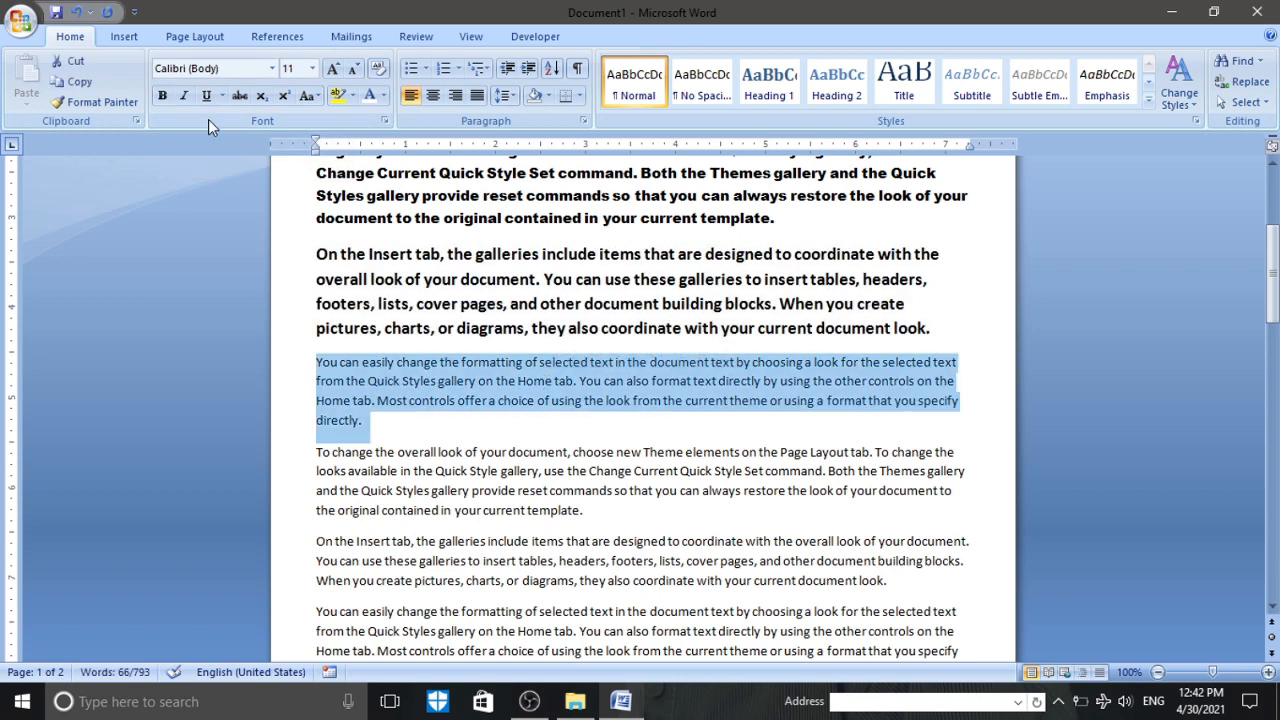
{"action": "left_click", "coordinate": [162, 96]}
{"action": "left_click", "coordinate": [507, 384]}
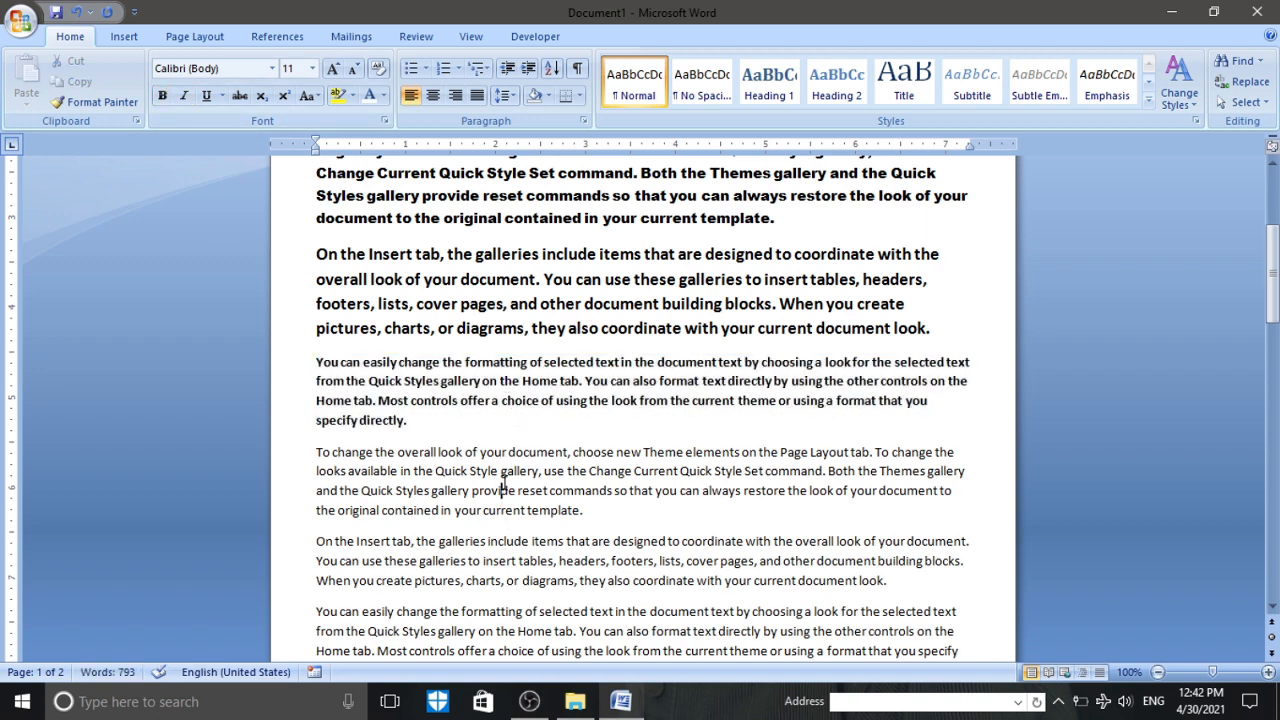
- Italicize the paragraph below the bold ones and apply a plain underline to the paragraph following it
{"action": "scroll", "coordinate": [503, 489], "scroll_direction": "down", "scroll_amount": 3}
{"action": "triple_click", "coordinate": [458, 355]}
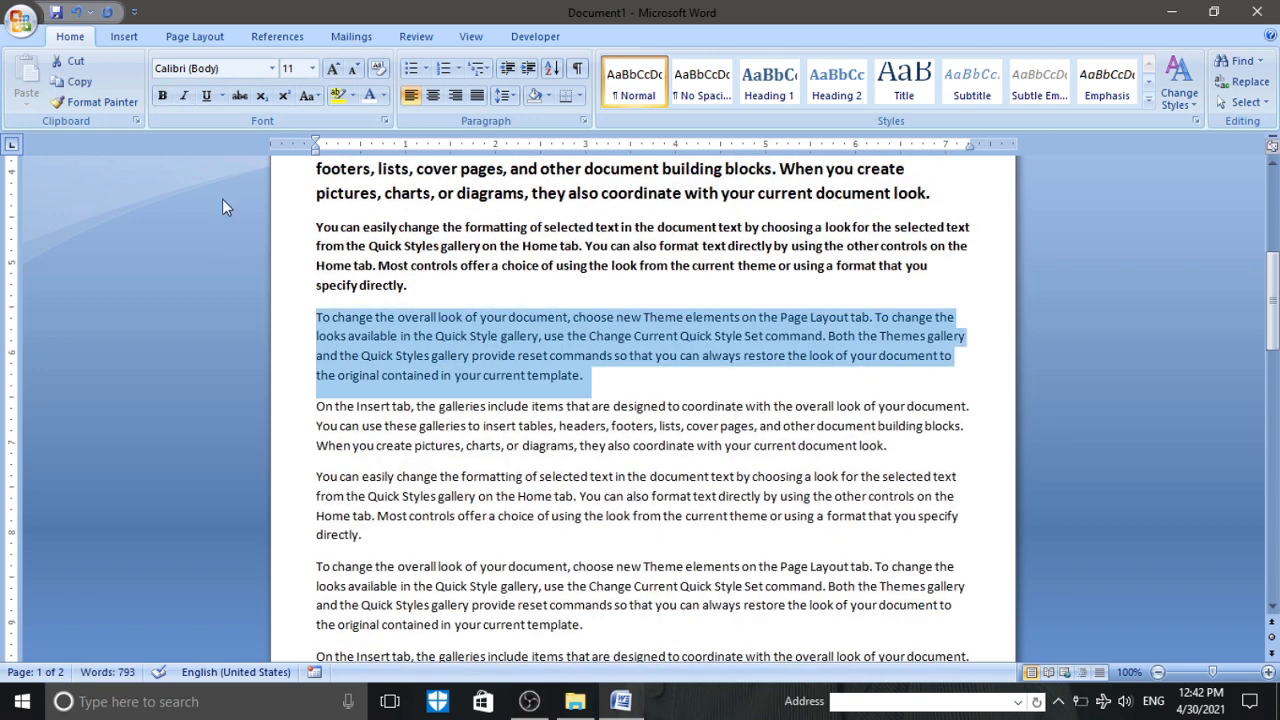
{"action": "left_click", "coordinate": [184, 96]}
{"action": "triple_click", "coordinate": [528, 428]}
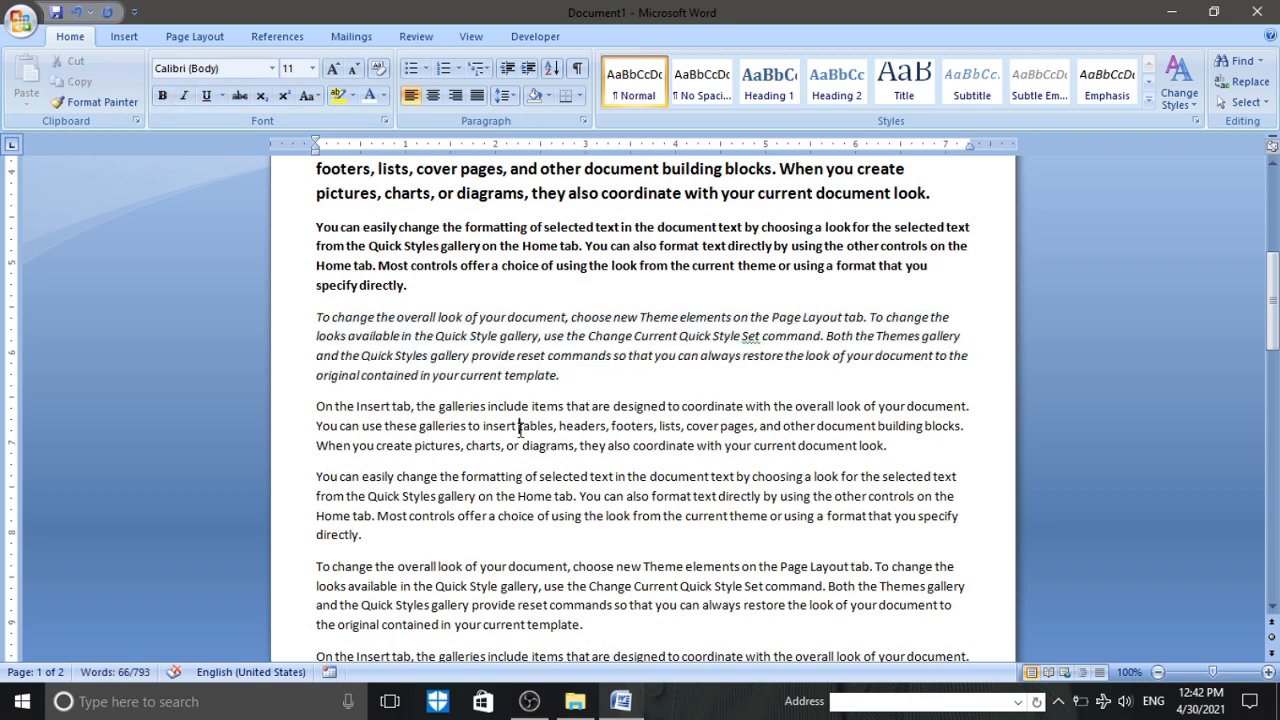
{"action": "left_click", "coordinate": [205, 97]}
{"action": "left_click", "coordinate": [531, 494]}
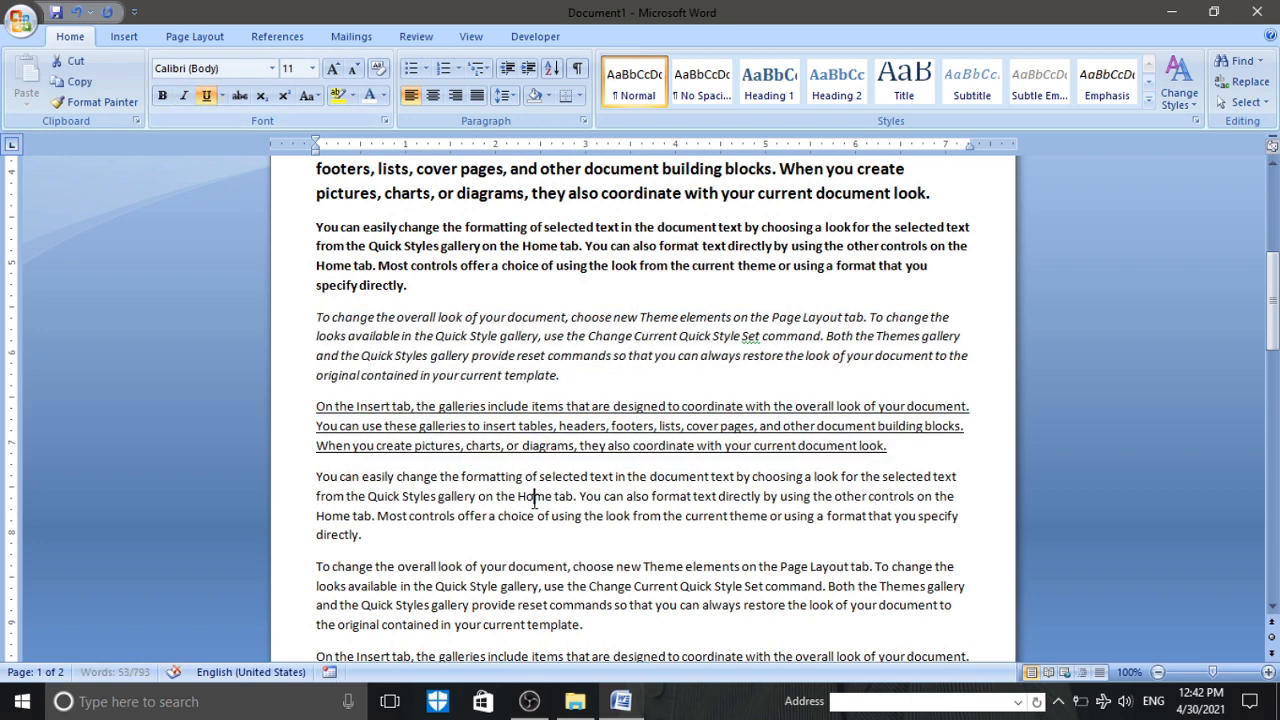
- Apply a thick underline in red to the paragraph directly below the underlined one
{"action": "scroll", "coordinate": [532, 480], "scroll_direction": "down", "scroll_amount": 2}
{"action": "triple_click", "coordinate": [494, 388]}
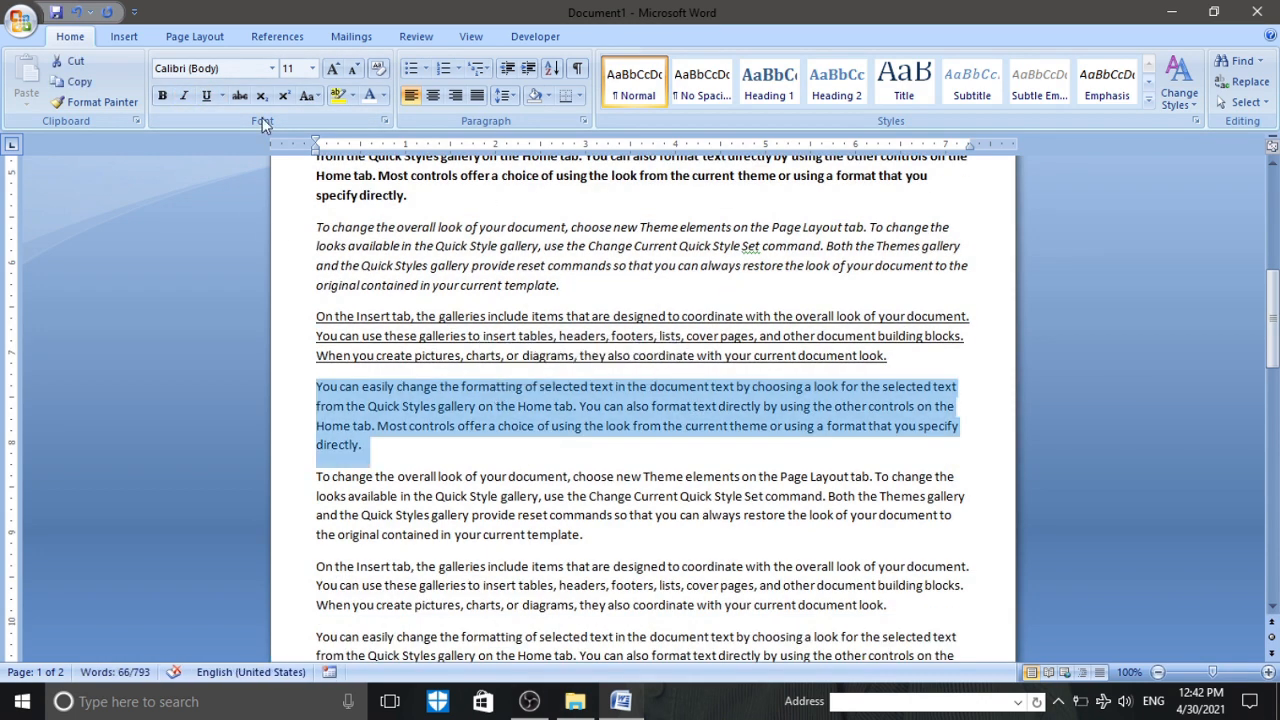
{"action": "left_click", "coordinate": [221, 96]}
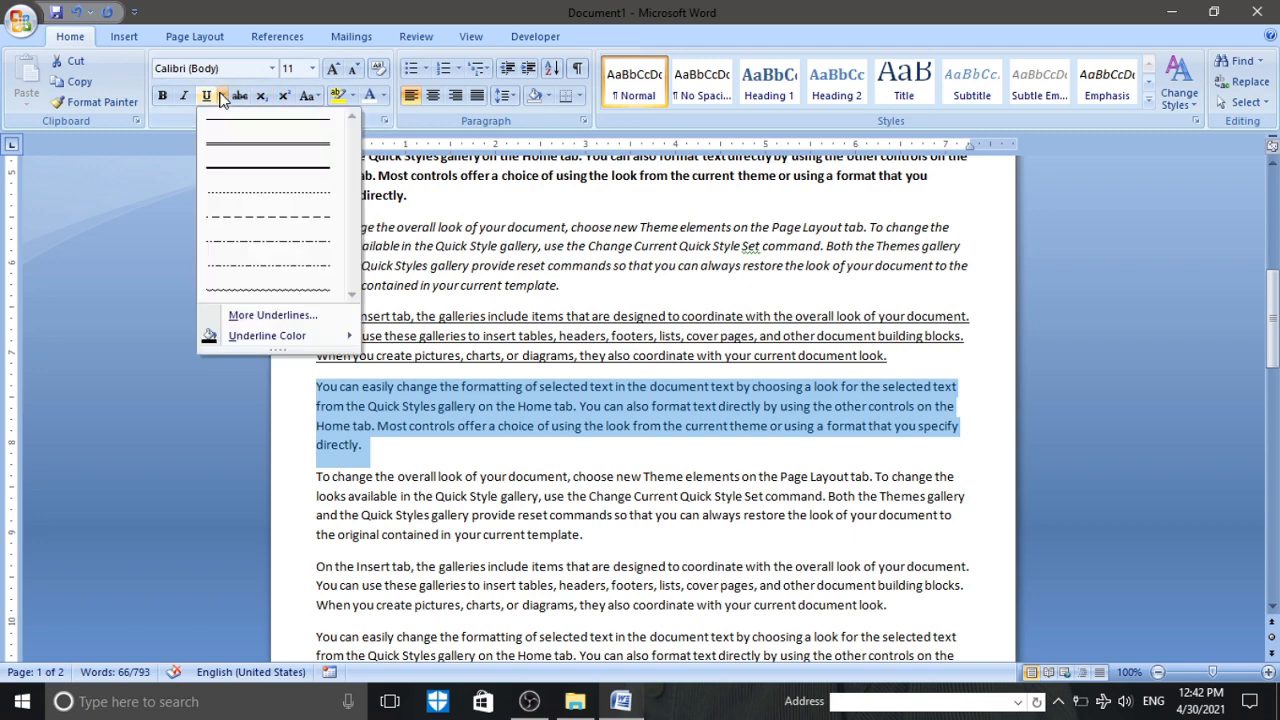
{"action": "left_click", "coordinate": [260, 178]}
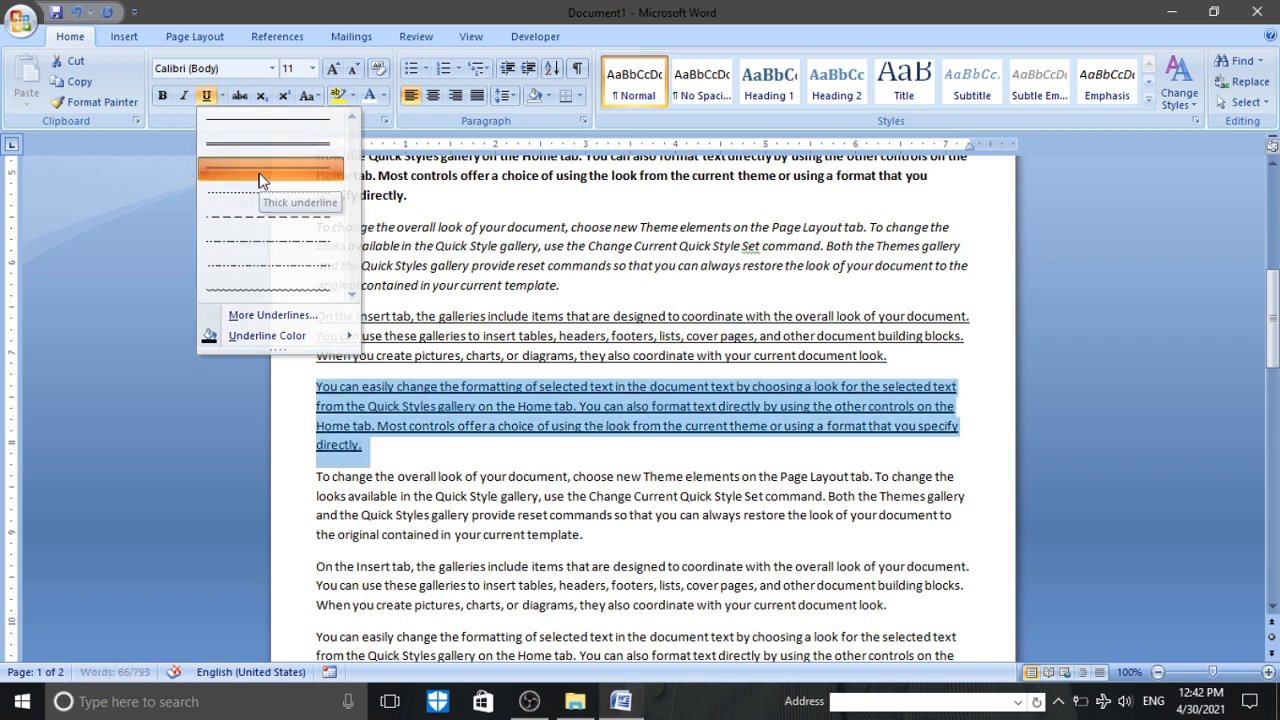
{"action": "left_click", "coordinate": [224, 97]}
{"action": "mouse_move", "coordinate": [290, 337]}
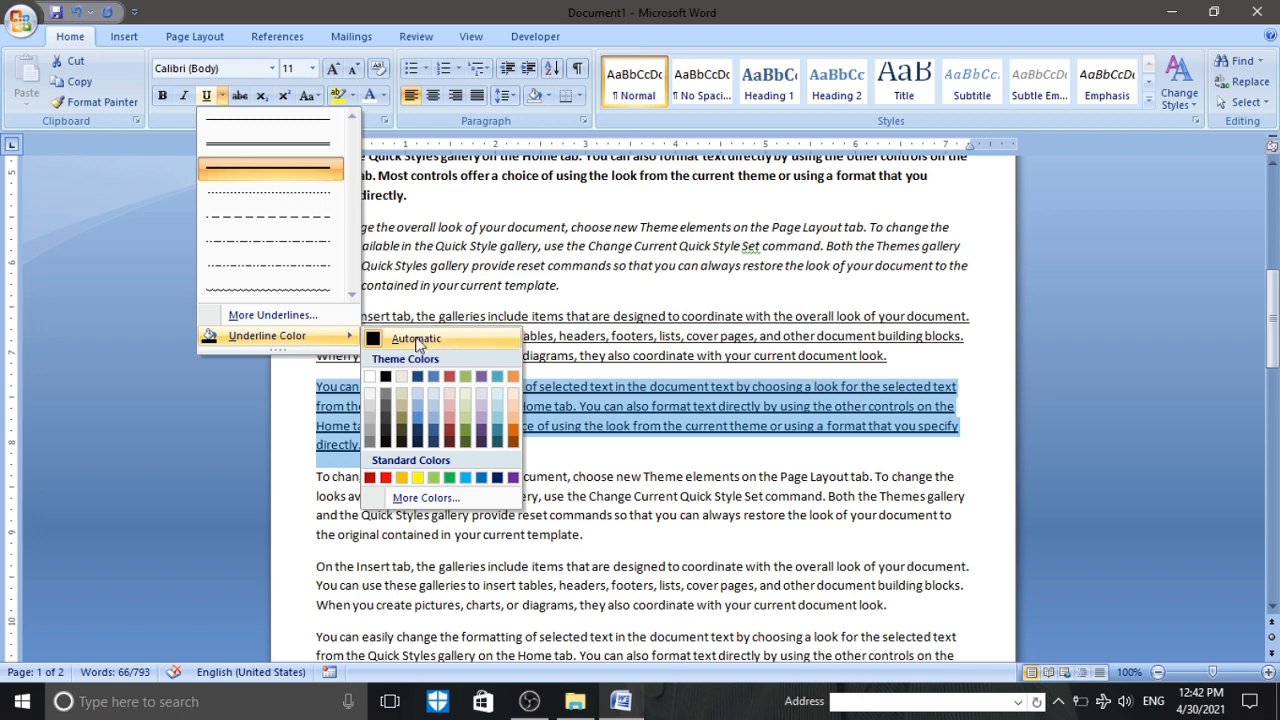
{"action": "left_click", "coordinate": [385, 477]}
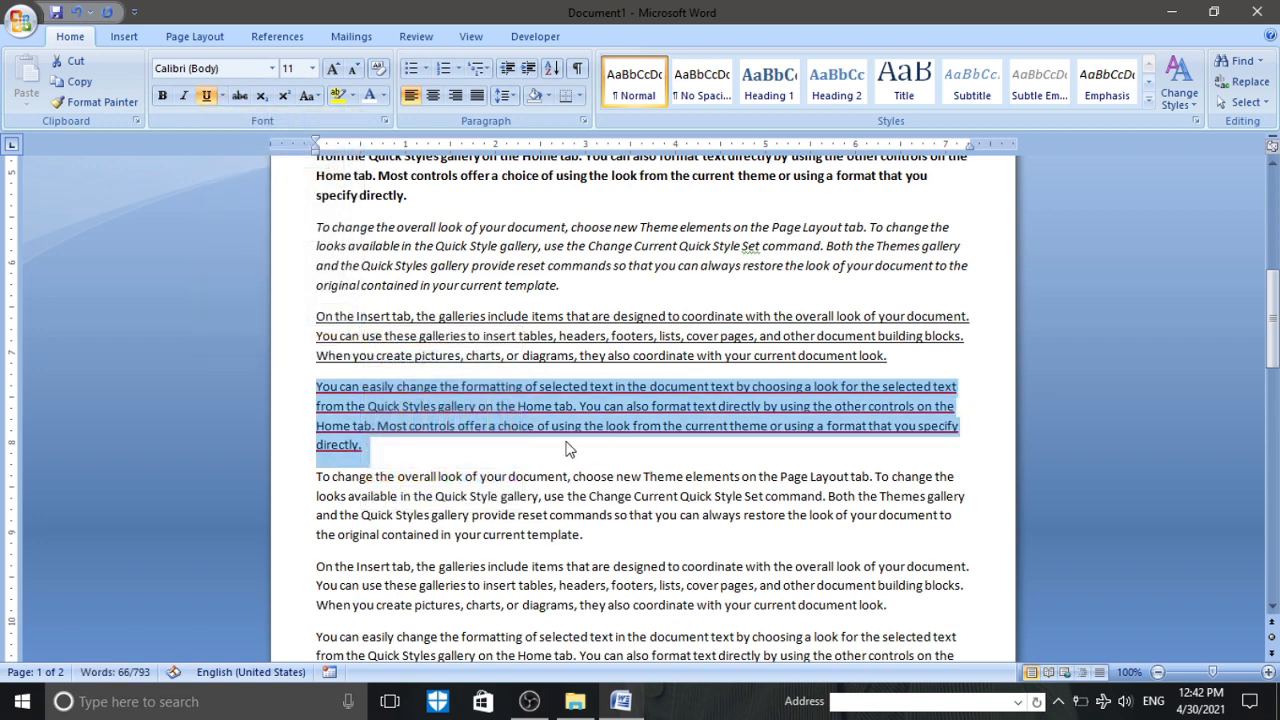
- Apply strikethrough to the paragraph below the red-underlined one
{"action": "scroll", "coordinate": [566, 450], "scroll_direction": "down", "scroll_amount": 2}
{"action": "left_click", "coordinate": [500, 425]}
{"action": "triple_click", "coordinate": [487, 413]}
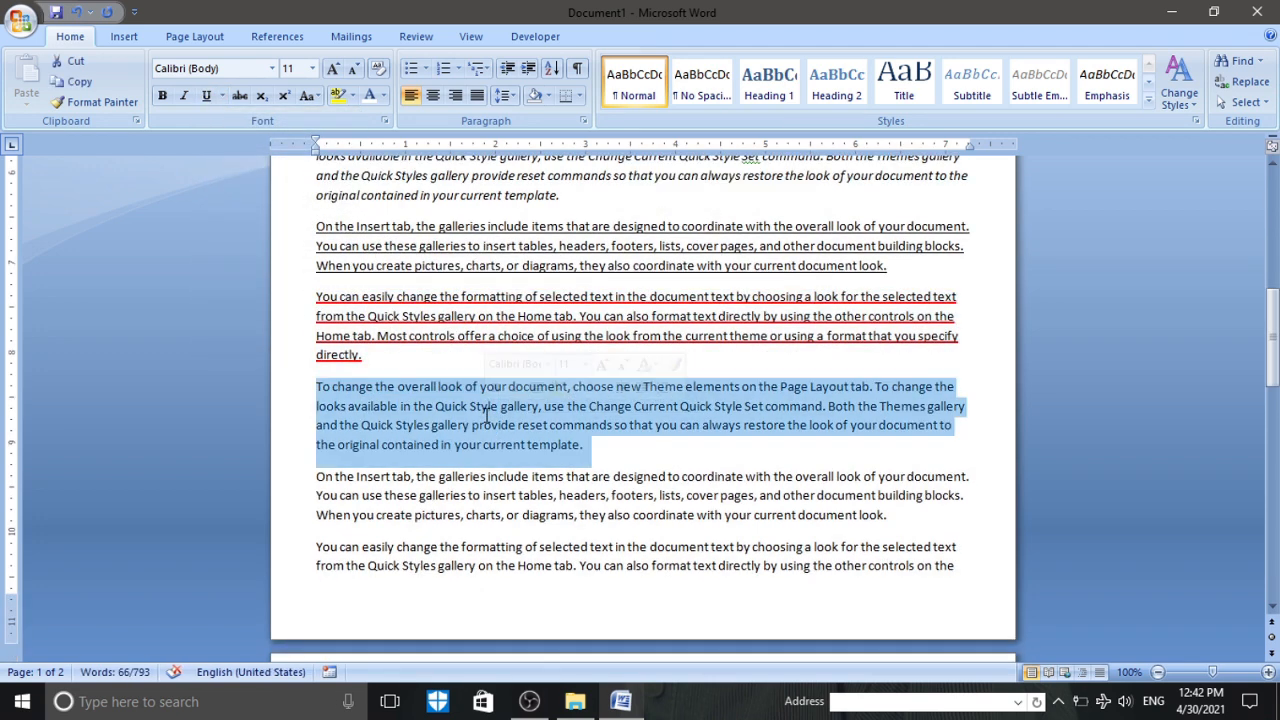
{"action": "left_click", "coordinate": [240, 96]}
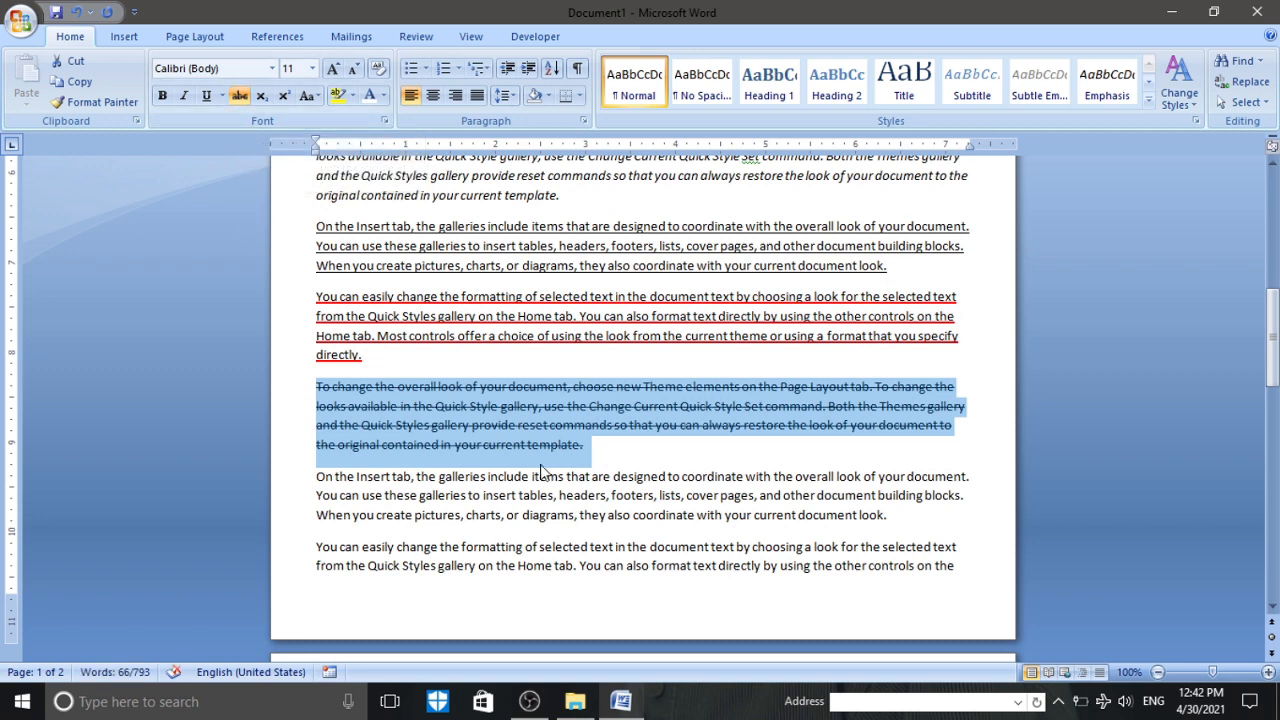
{"action": "left_click", "coordinate": [540, 444]}
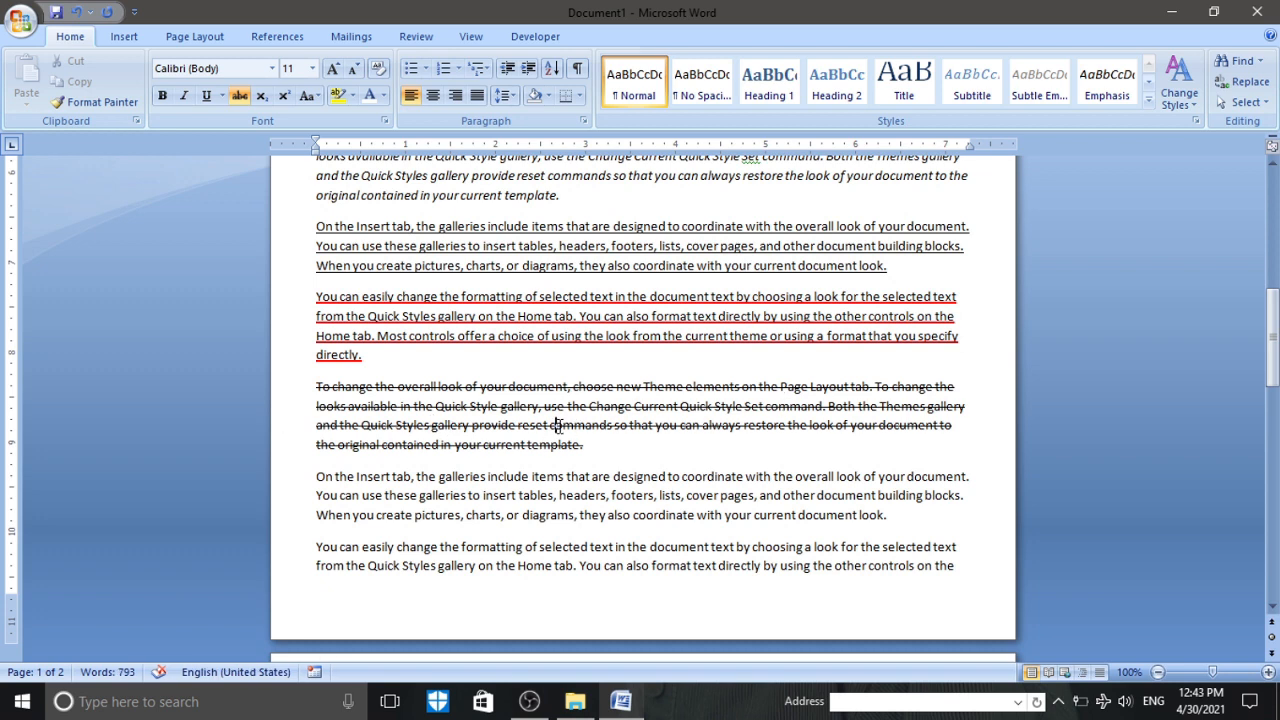
- Remove the strikethrough from the paragraph below the red-underlined one
{"action": "triple_click", "coordinate": [559, 425]}
{"action": "left_click", "coordinate": [1268, 672]}
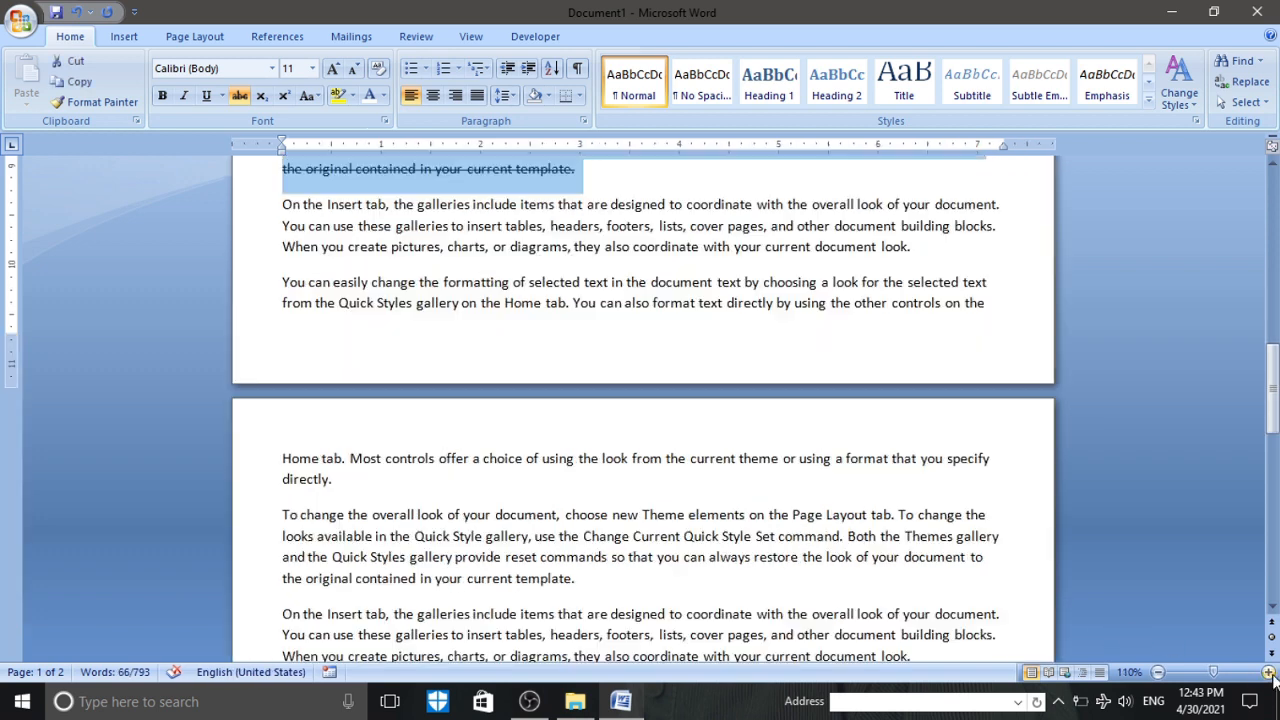
{"action": "scroll", "coordinate": [641, 469], "scroll_direction": "up", "scroll_amount": 4}
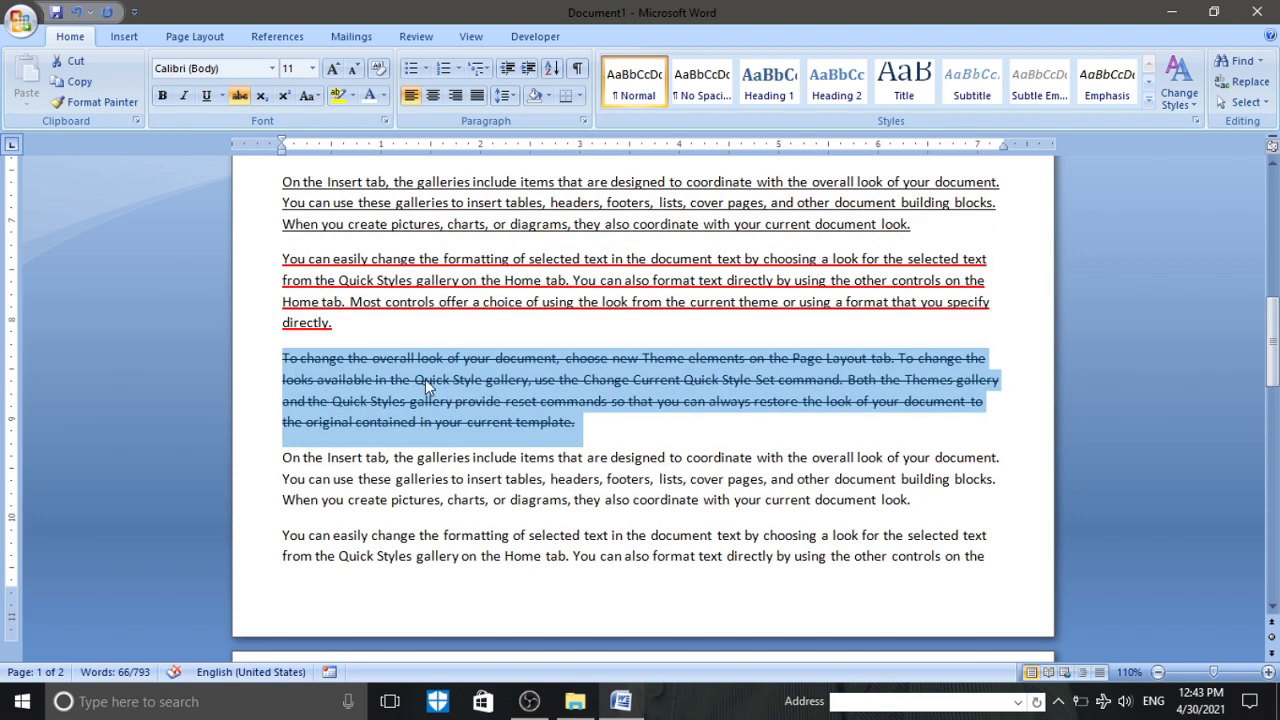
{"action": "left_click", "coordinate": [424, 424]}
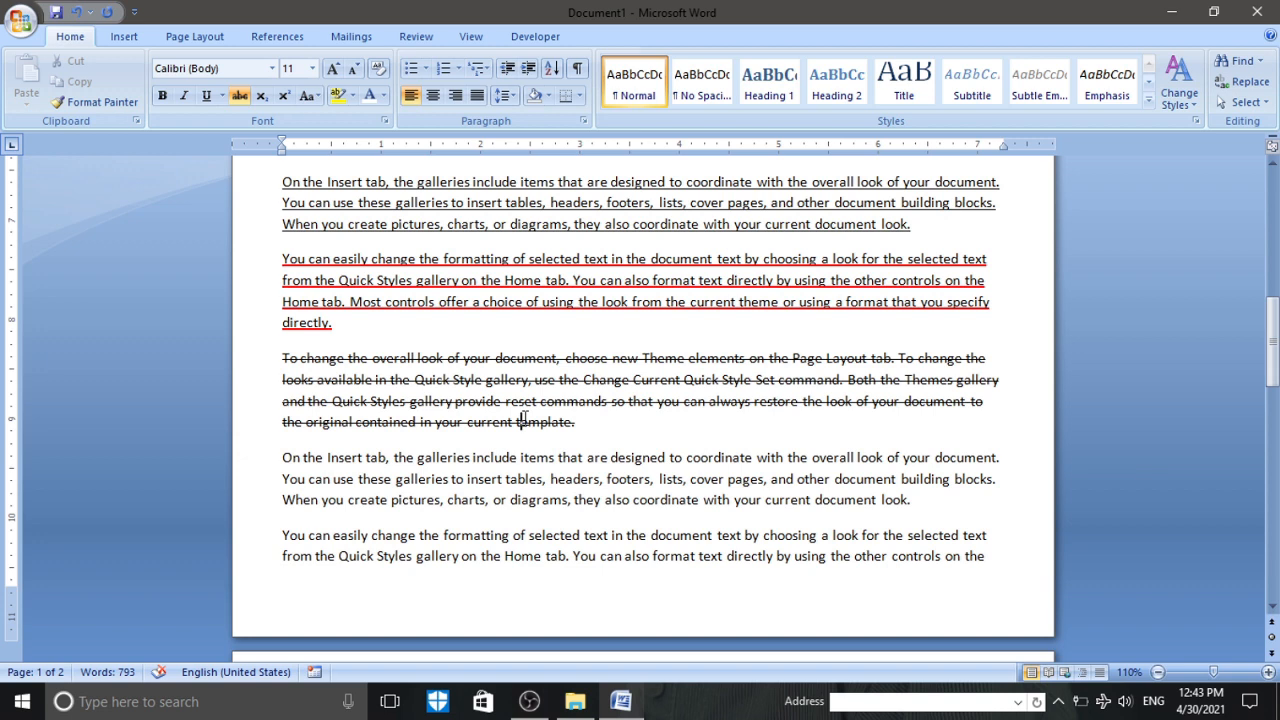
{"action": "triple_click", "coordinate": [471, 380]}
{"action": "left_click", "coordinate": [460, 405]}
{"action": "triple_click", "coordinate": [484, 378]}
{"action": "left_click", "coordinate": [240, 96]}
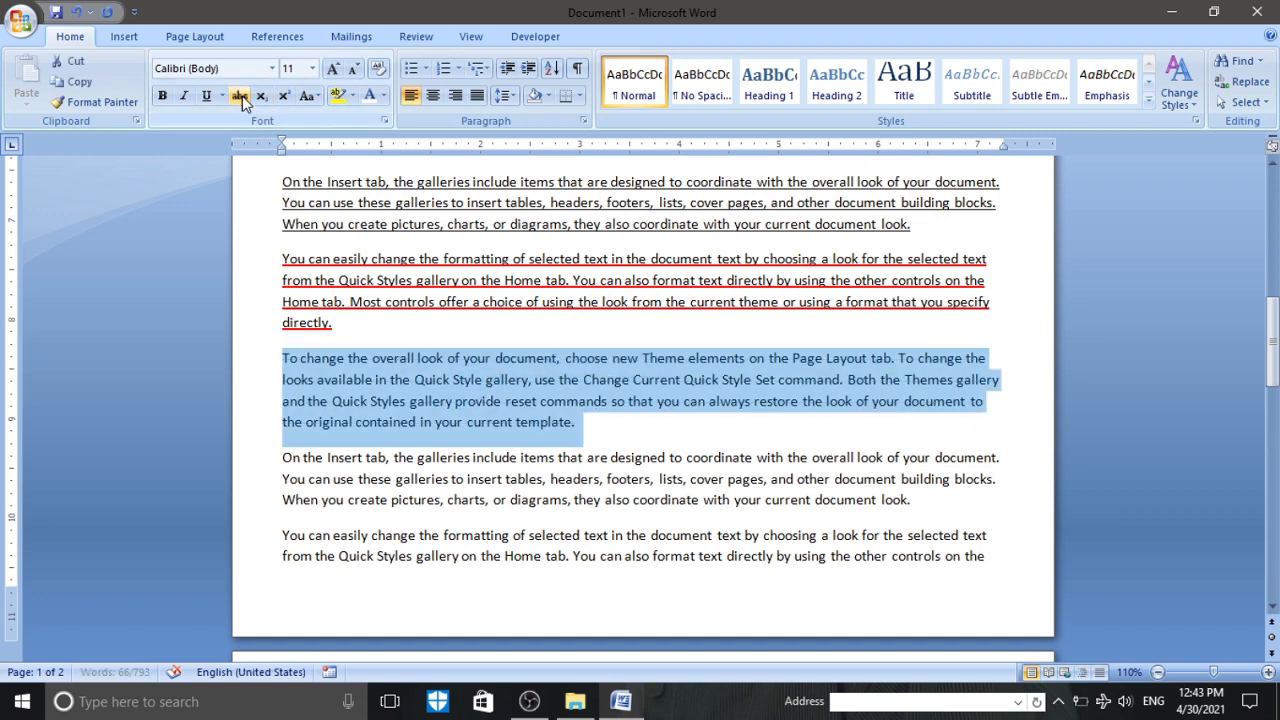
{"action": "left_click", "coordinate": [240, 96]}
{"action": "left_click", "coordinate": [242, 98]}
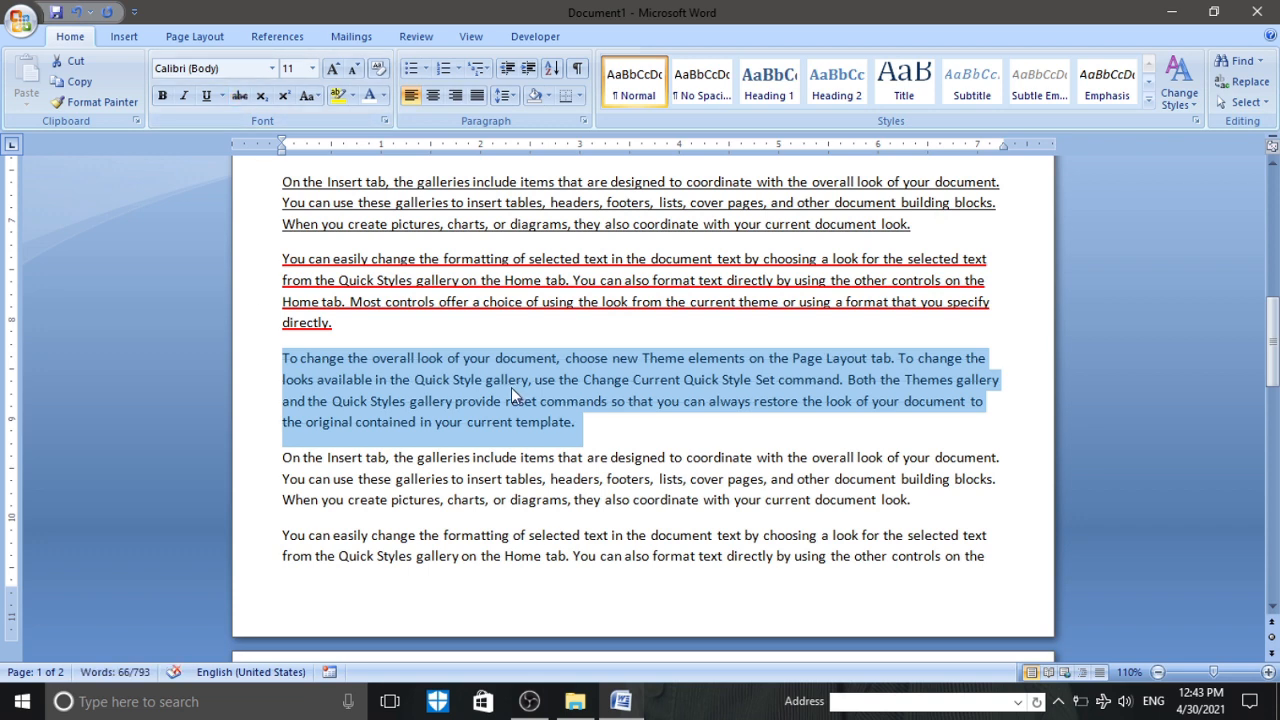
- Toggle bold on and off repeatedly for the paragraph below the red-underlined one
{"action": "left_click", "coordinate": [511, 386]}
{"action": "triple_click", "coordinate": [512, 386]}
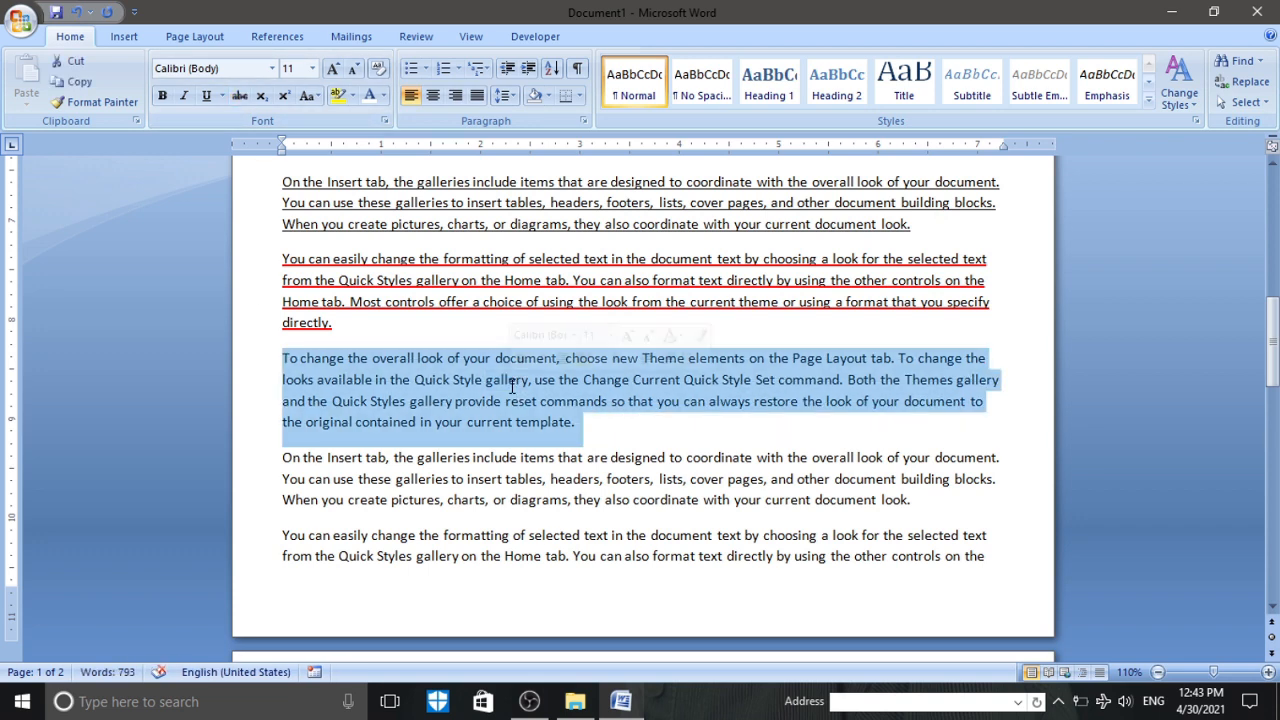
{"action": "left_click", "coordinate": [161, 100]}
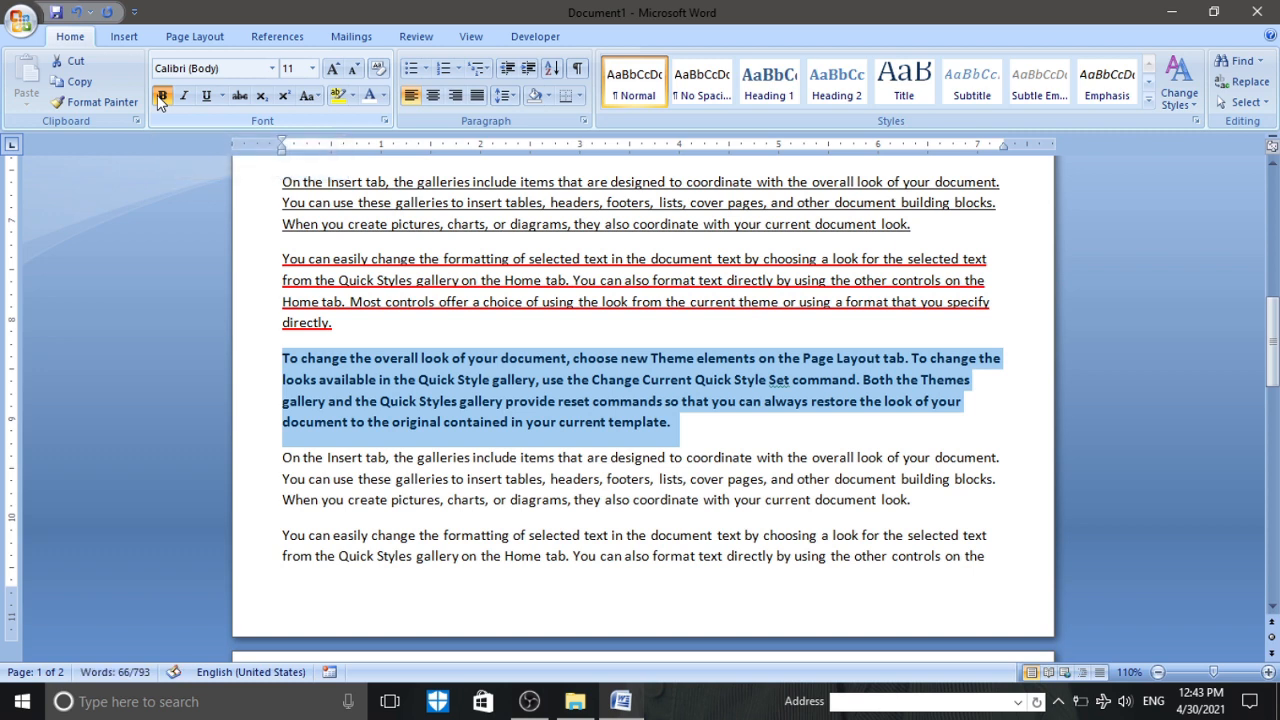
{"action": "left_click", "coordinate": [163, 98]}
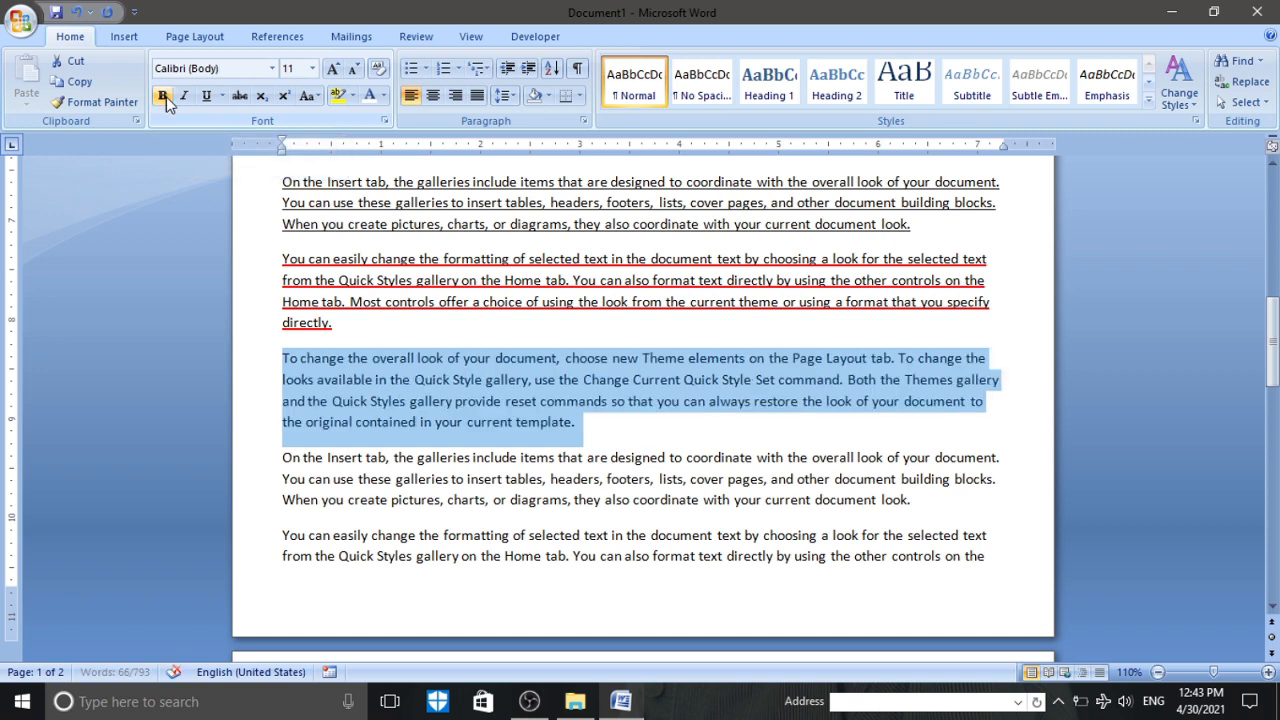
{"action": "left_click", "coordinate": [164, 99]}
{"action": "left_click", "coordinate": [164, 99]}
{"action": "left_click", "coordinate": [169, 98]}
- Remove bold from the selected paragraph and toggle italic until the text is italic
{"action": "left_click", "coordinate": [182, 98]}
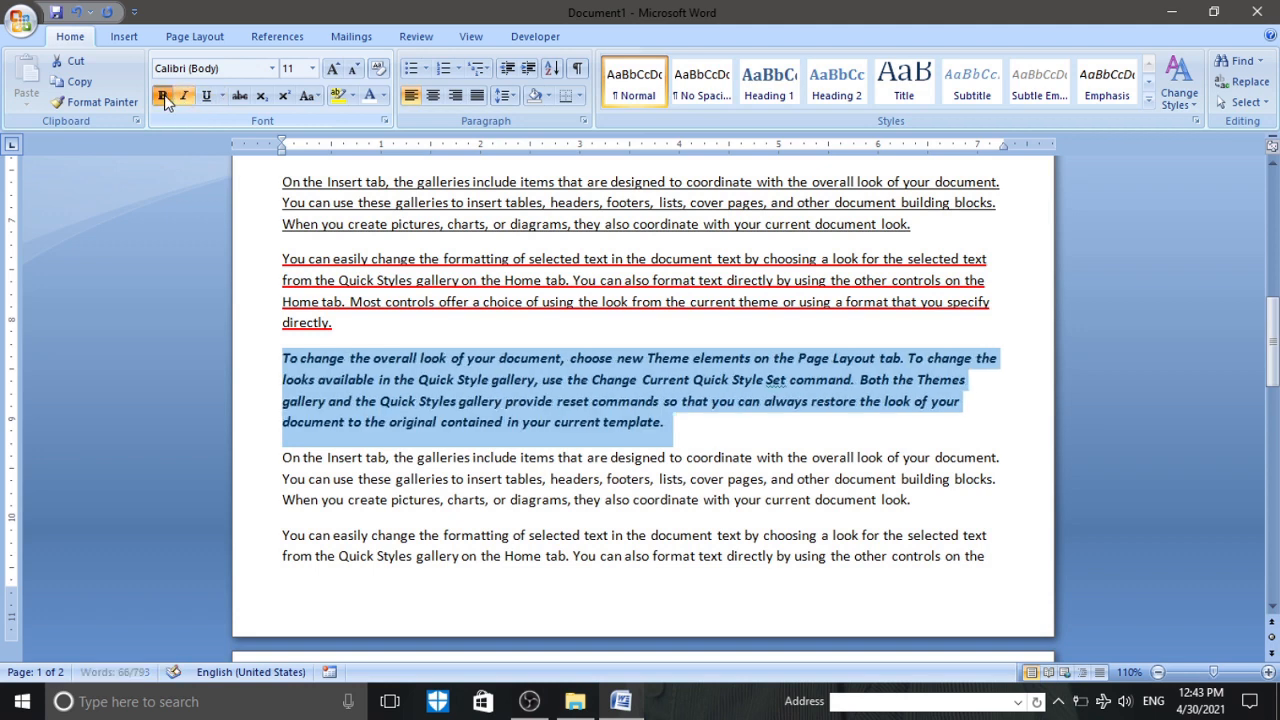
{"action": "left_click", "coordinate": [165, 97]}
{"action": "left_click", "coordinate": [188, 98]}
{"action": "left_click", "coordinate": [188, 98]}
{"action": "left_click", "coordinate": [188, 98]}
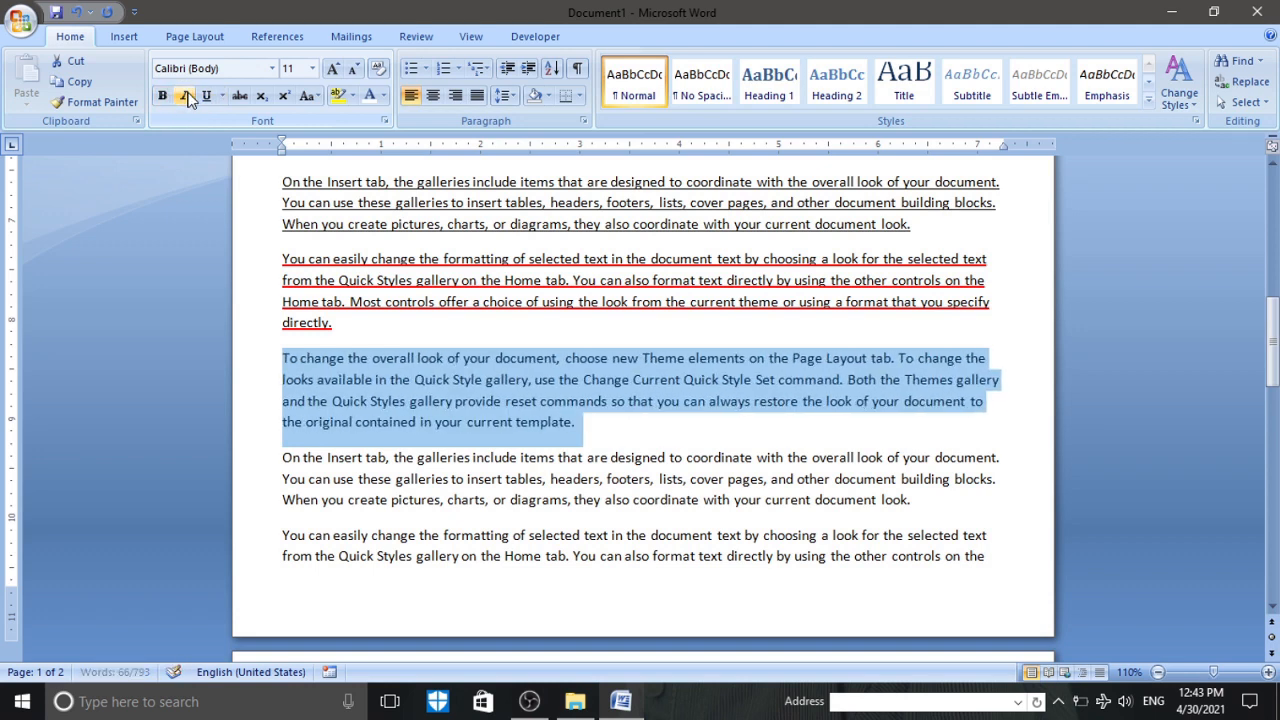
{"action": "left_click", "coordinate": [188, 98]}
- Try underline and strikethrough on the selected italic paragraph, switching each one off again
{"action": "left_click", "coordinate": [207, 97]}
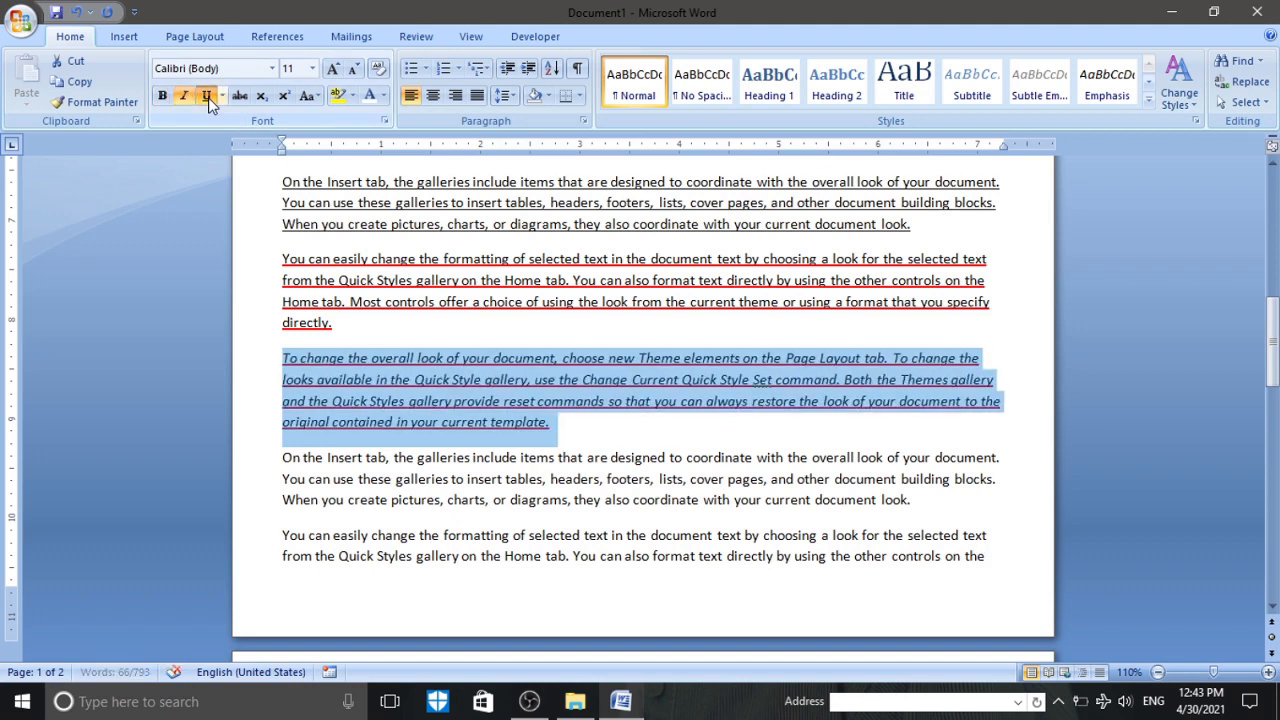
{"action": "left_click", "coordinate": [207, 97]}
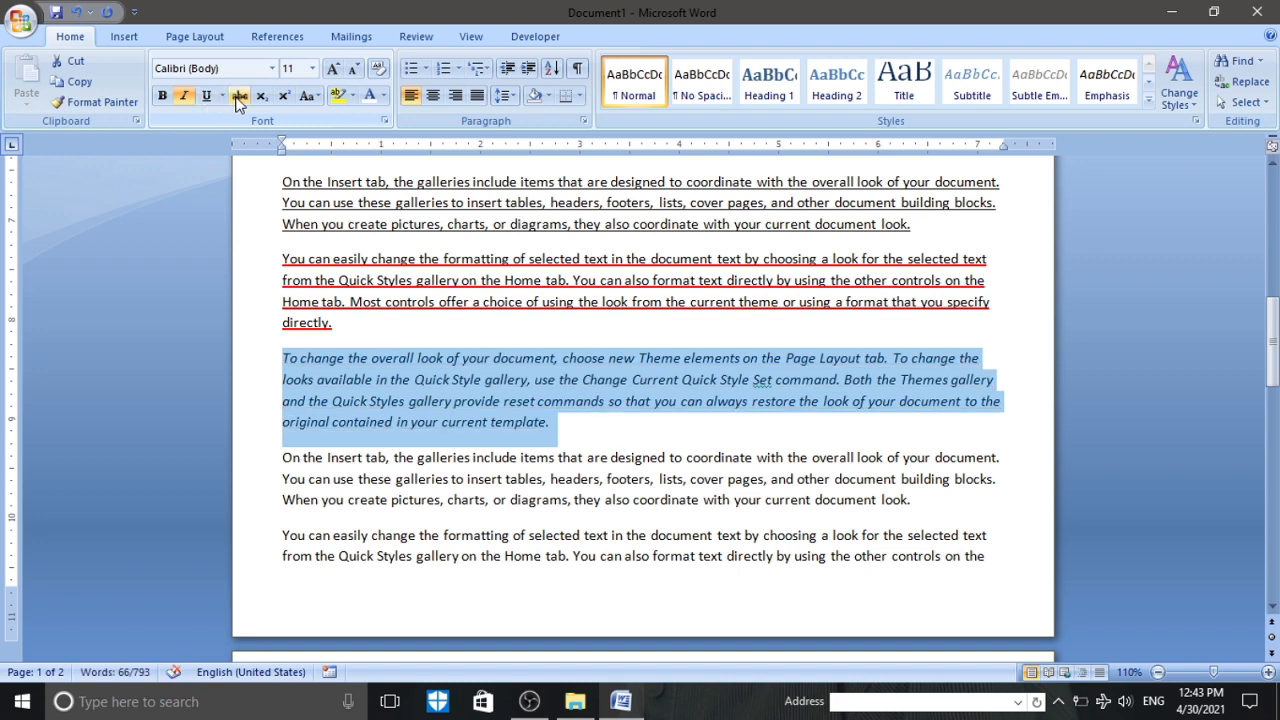
{"action": "left_click", "coordinate": [238, 98]}
{"action": "left_click", "coordinate": [238, 98]}
- Review the Change Case options, and place the cursor in the plain paragraph directly below the italic one
{"action": "left_click", "coordinate": [311, 97]}
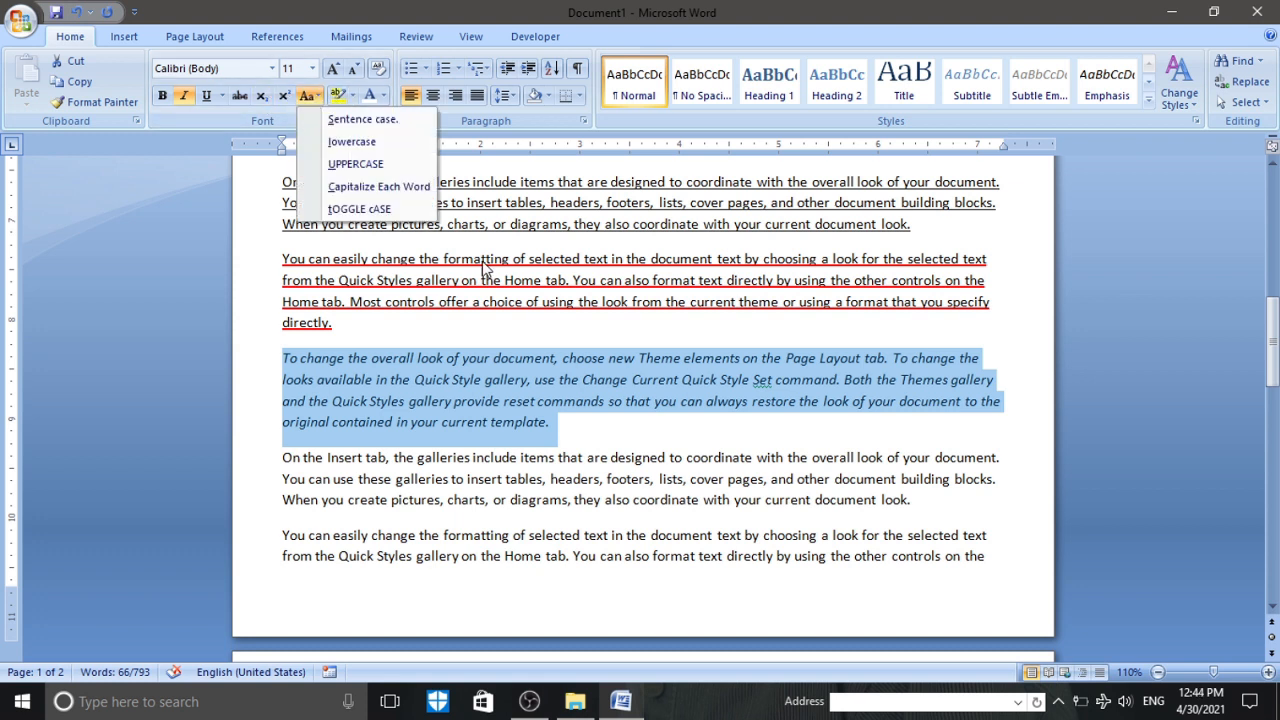
{"action": "left_click", "coordinate": [312, 96]}
{"action": "left_click", "coordinate": [315, 93]}
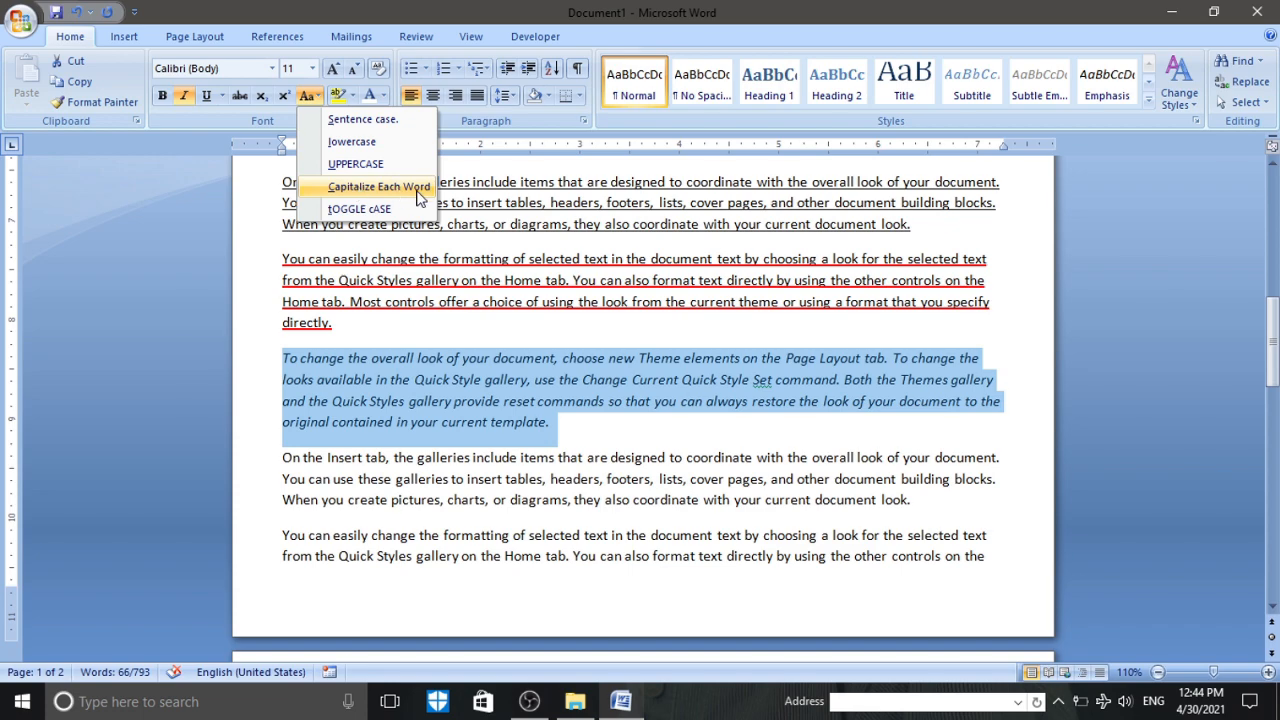
{"action": "scroll", "coordinate": [522, 392], "scroll_direction": "down", "scroll_amount": 2}
{"action": "scroll", "coordinate": [522, 392], "scroll_direction": "down", "scroll_amount": 4}
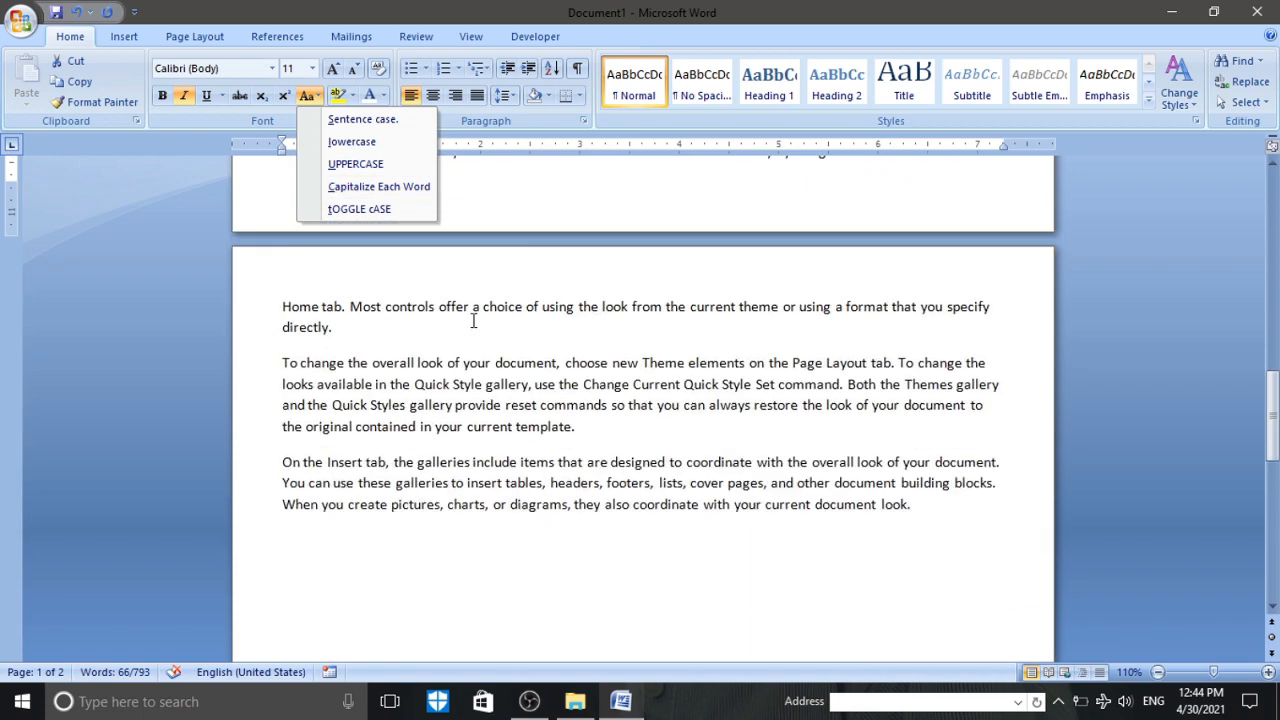
{"action": "scroll", "coordinate": [472, 327], "scroll_direction": "up", "scroll_amount": 5}
{"action": "scroll", "coordinate": [468, 340], "scroll_direction": "down", "scroll_amount": 1}
{"action": "left_click", "coordinate": [400, 377]}
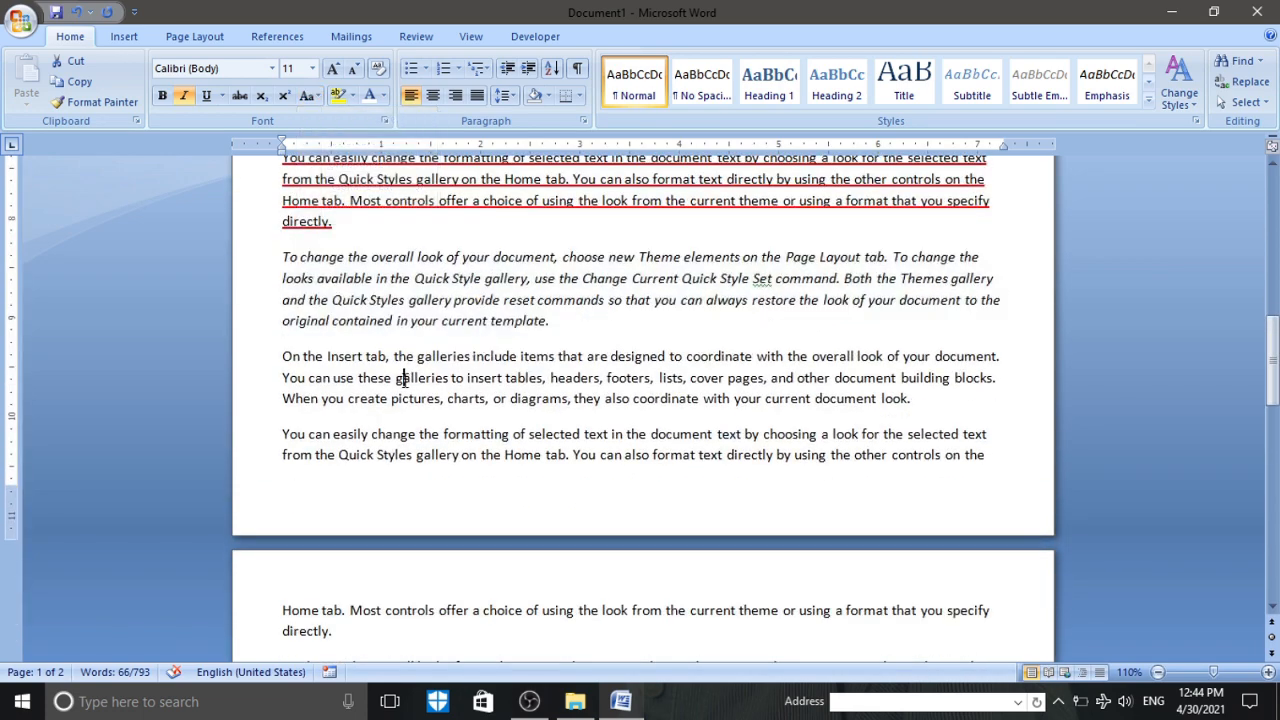
{"action": "triple_click", "coordinate": [400, 377]}
{"action": "left_click", "coordinate": [506, 362]}
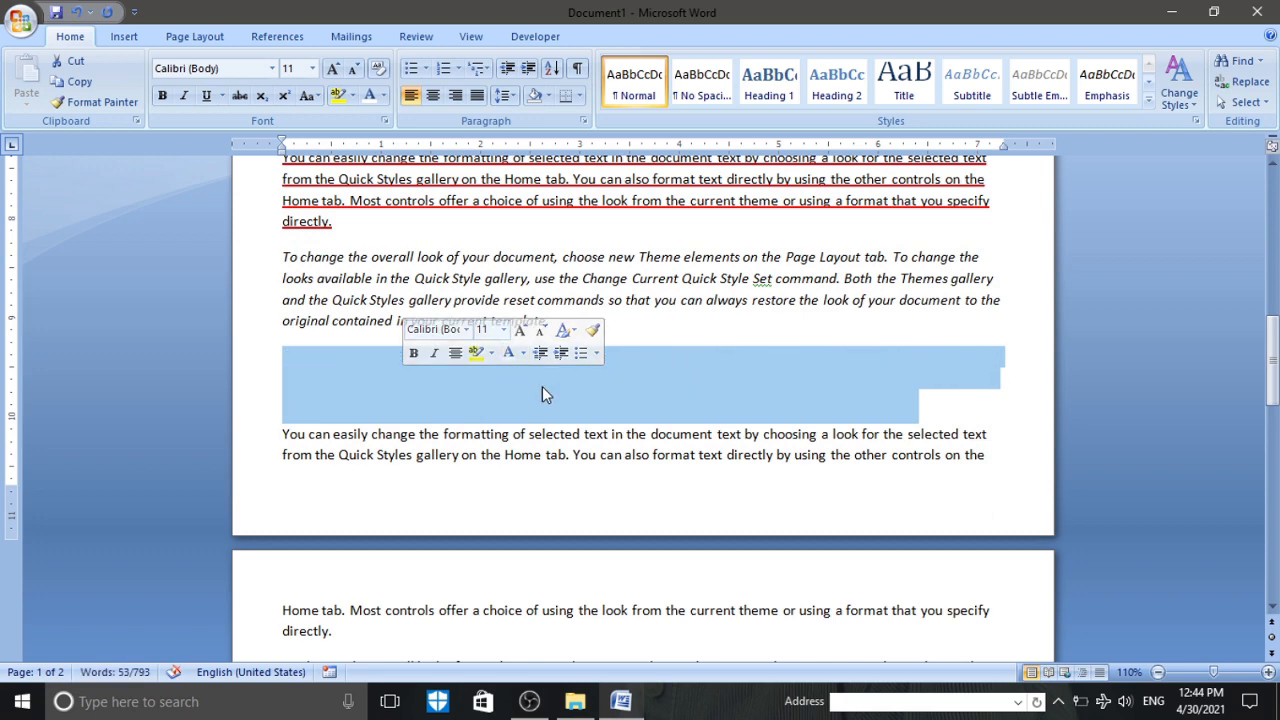
{"action": "key", "text": "ctrl+z"}
{"action": "left_click", "coordinate": [420, 285]}
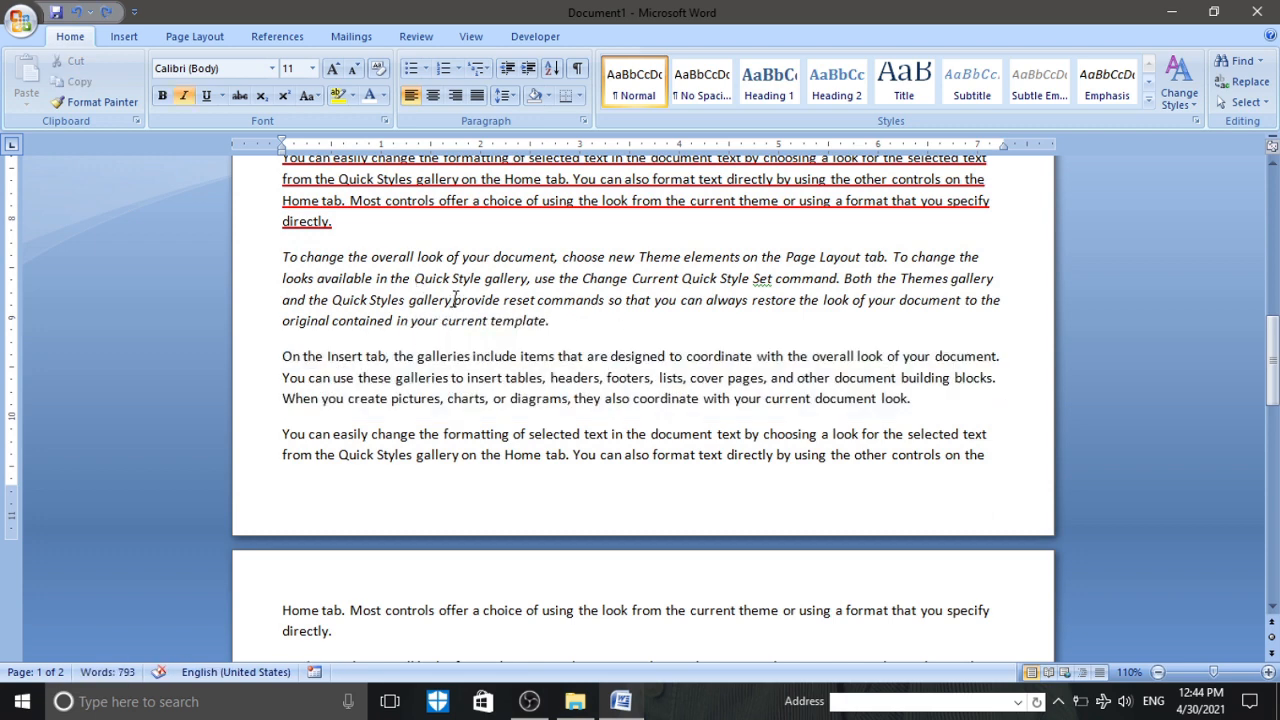
- Change the case of the plain paragraph directly below the italic one to UPPERCASE, and switch it to lowercase
{"action": "left_click", "coordinate": [473, 358]}
{"action": "triple_click", "coordinate": [495, 358]}
{"action": "left_click", "coordinate": [312, 95]}
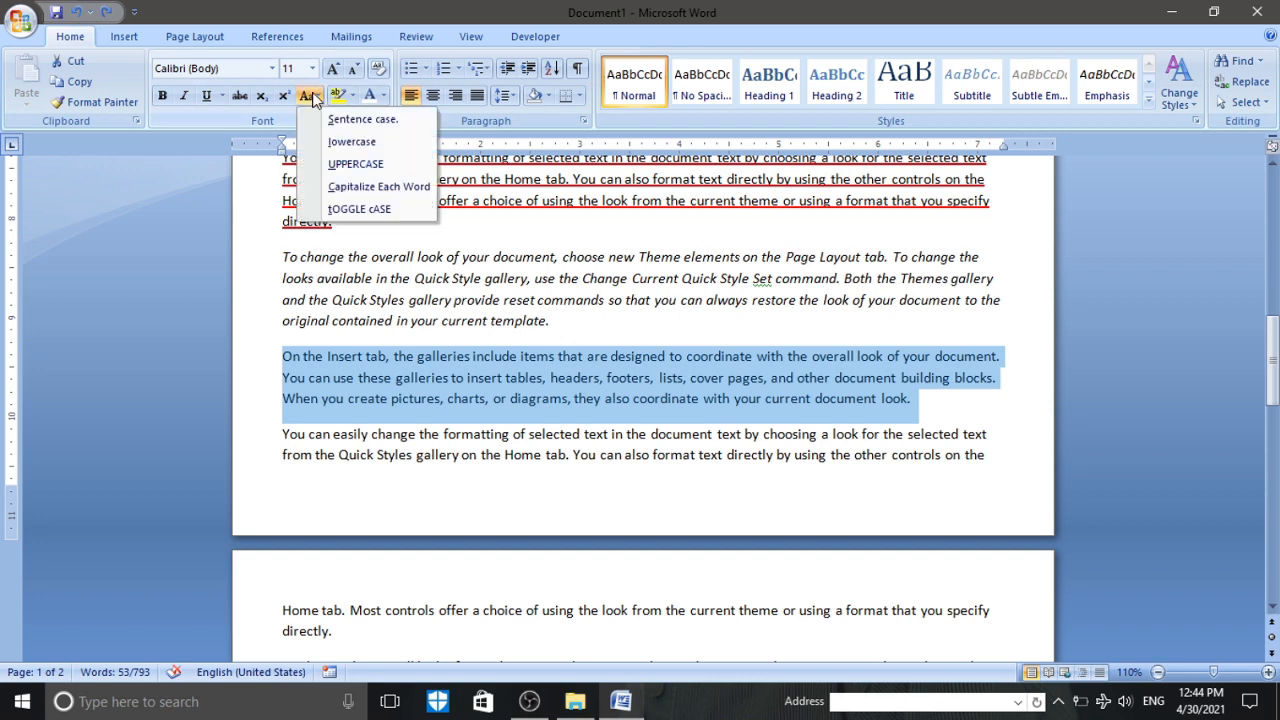
{"action": "left_click", "coordinate": [330, 157]}
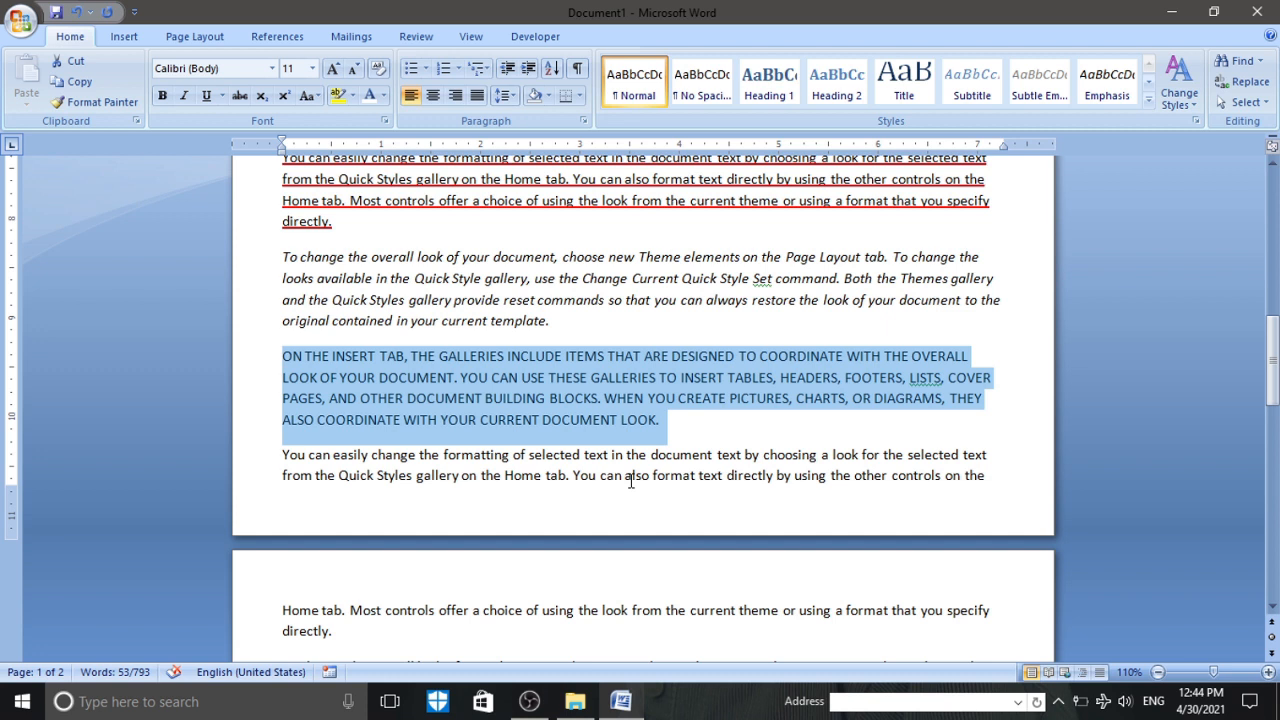
{"action": "left_click", "coordinate": [307, 95]}
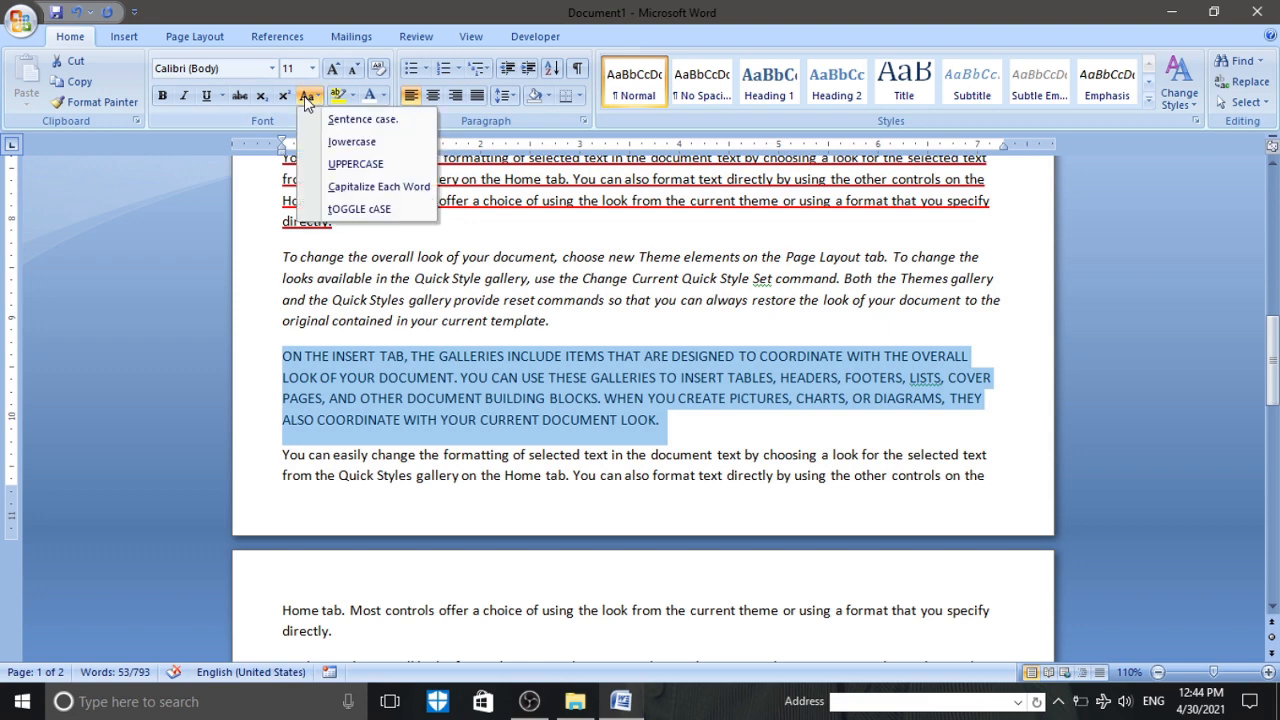
{"action": "left_click", "coordinate": [340, 141]}
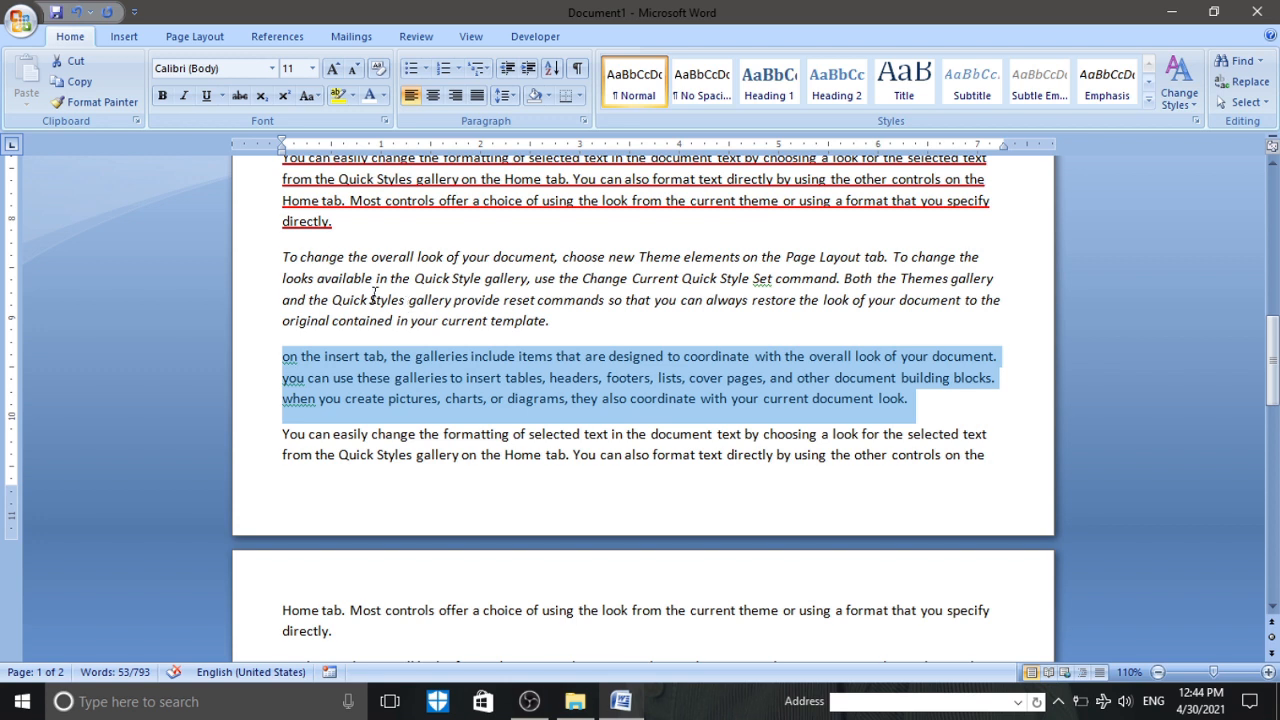
- Apply Capitalize Each Word to the selected paragraph and check the initial letters of its words
{"action": "left_click", "coordinate": [309, 98]}
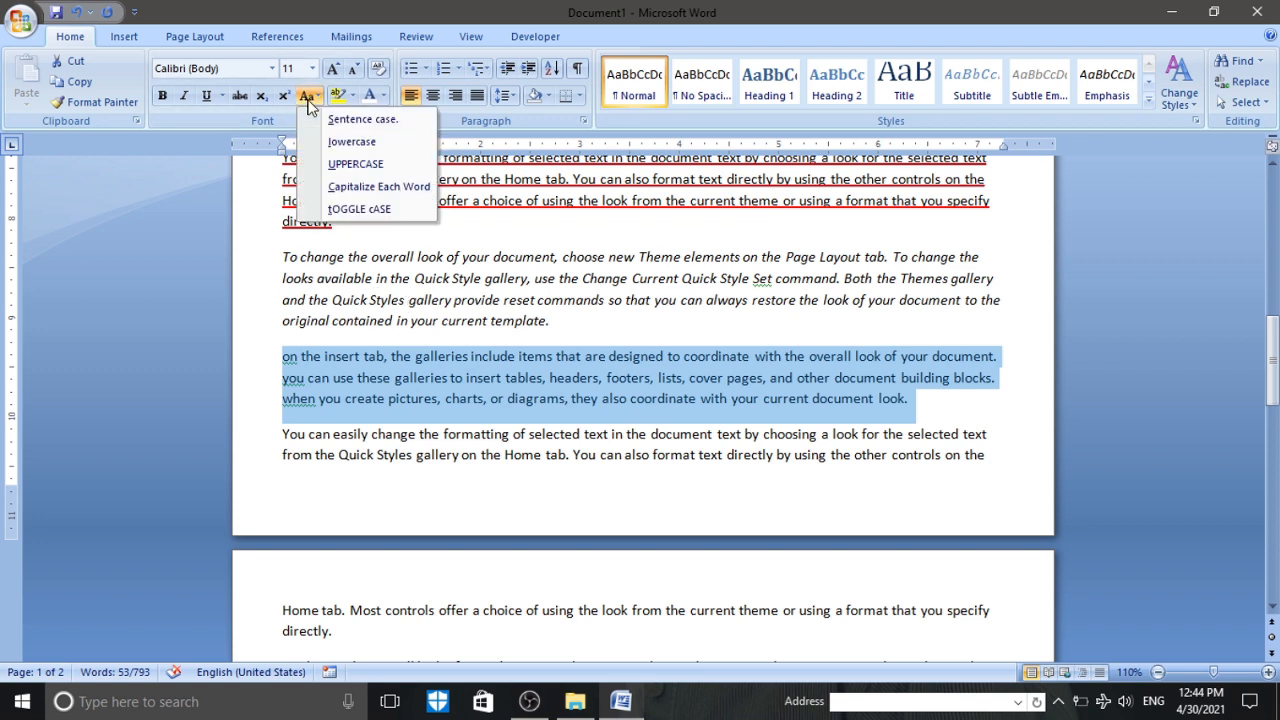
{"action": "left_click", "coordinate": [347, 190]}
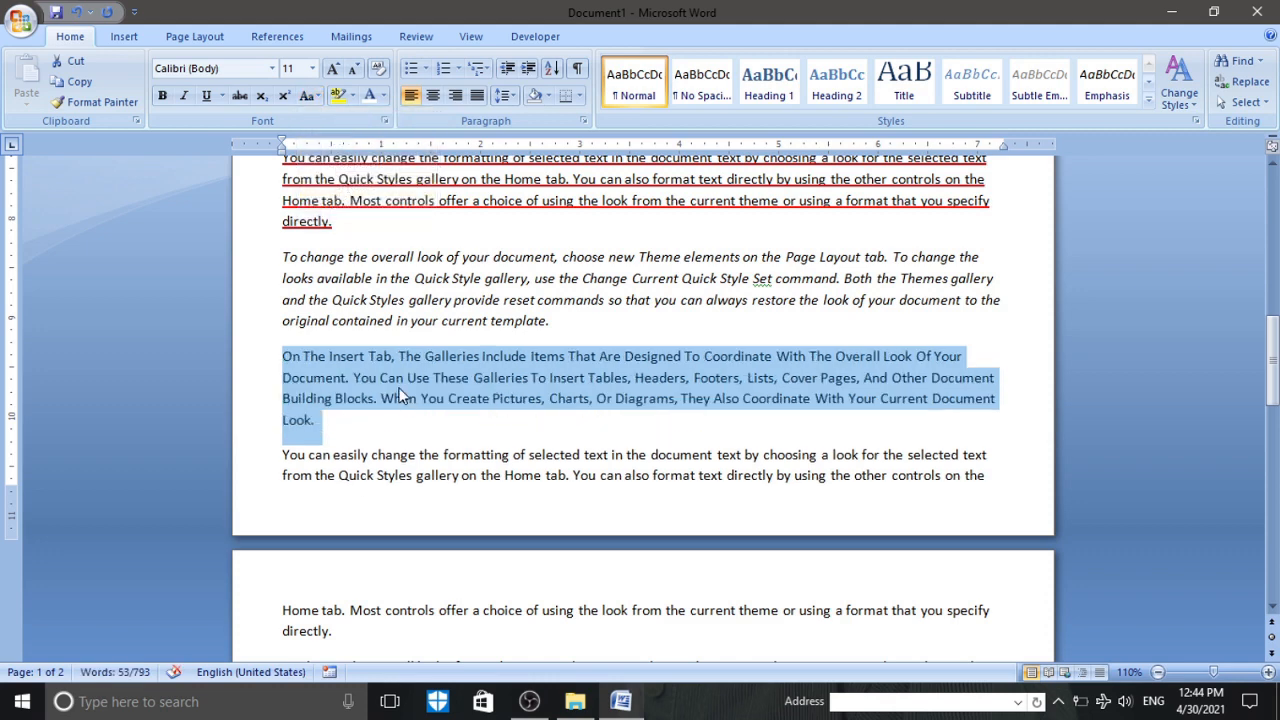
{"action": "left_click", "coordinate": [316, 392]}
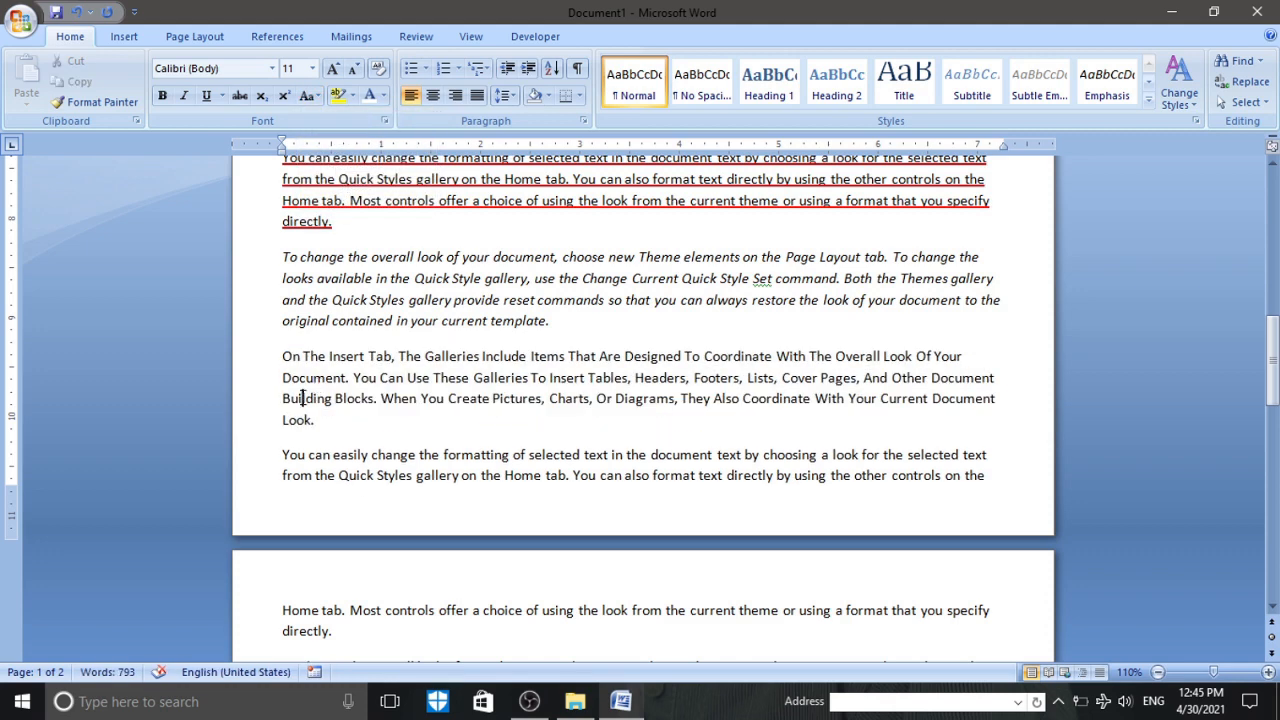
{"action": "left_click_drag", "start_coordinate": [283, 356], "coordinate": [400, 352]}
{"action": "left_click", "coordinate": [316, 378]}
{"action": "left_click", "coordinate": [314, 420]}
{"action": "left_click", "coordinate": [369, 421]}
{"action": "left_click", "coordinate": [389, 420]}
- Apply tOGGLE cASE to the whole paragraph below the italic one and inspect its first words
{"action": "triple_click", "coordinate": [500, 378]}
{"action": "left_click", "coordinate": [311, 95]}
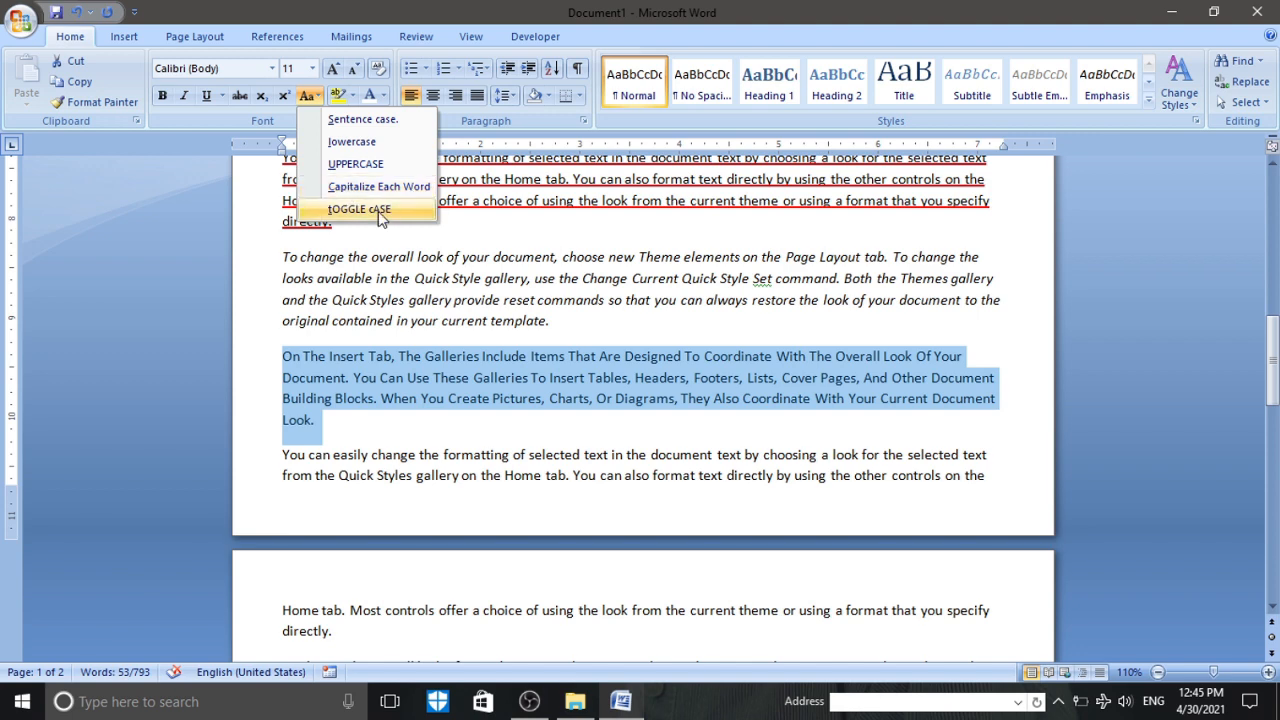
{"action": "left_click", "coordinate": [380, 212]}
{"action": "left_click", "coordinate": [381, 420]}
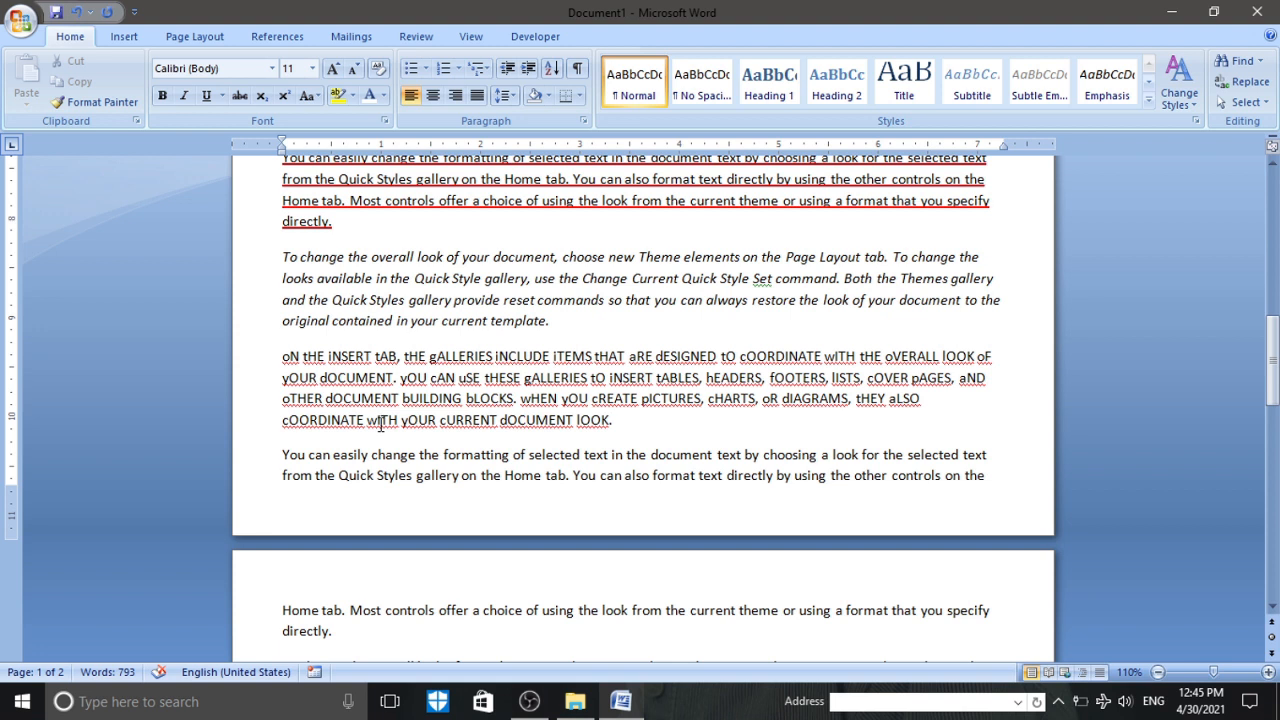
{"action": "left_click_drag", "start_coordinate": [280, 357], "coordinate": [293, 357]}
{"action": "left_click", "coordinate": [312, 420]}
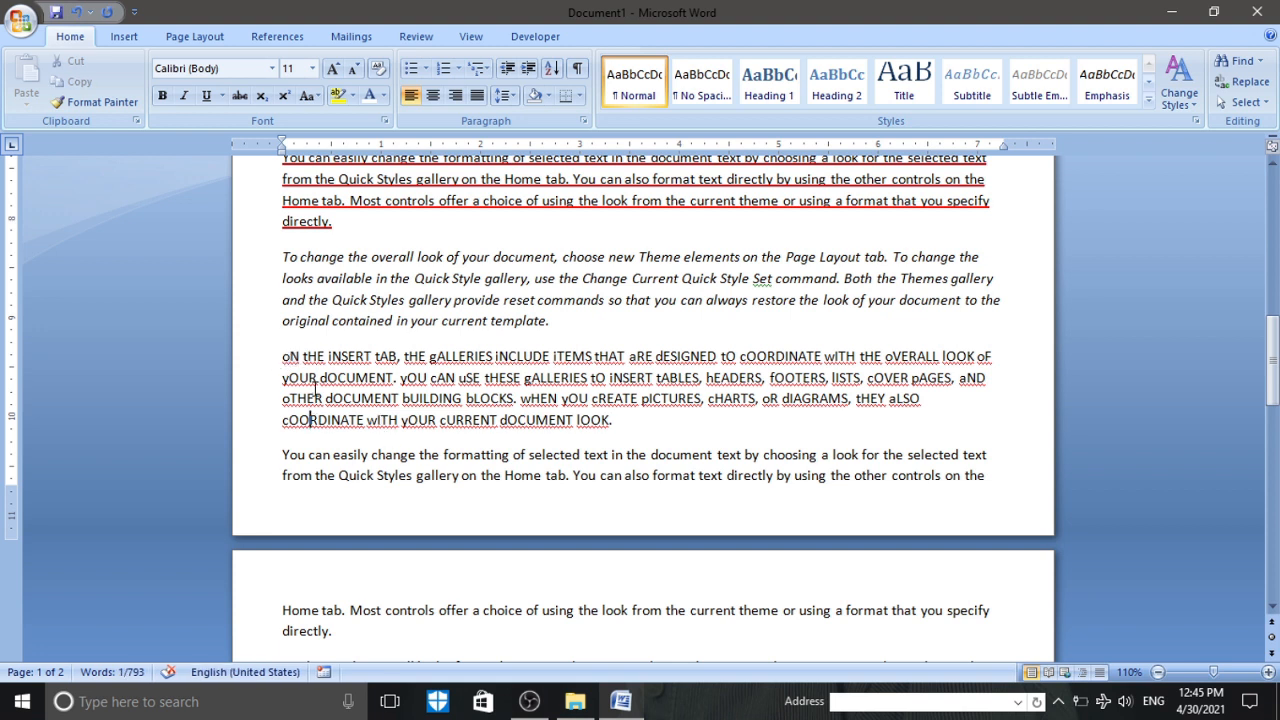
{"action": "left_click_drag", "start_coordinate": [303, 357], "coordinate": [324, 357]}
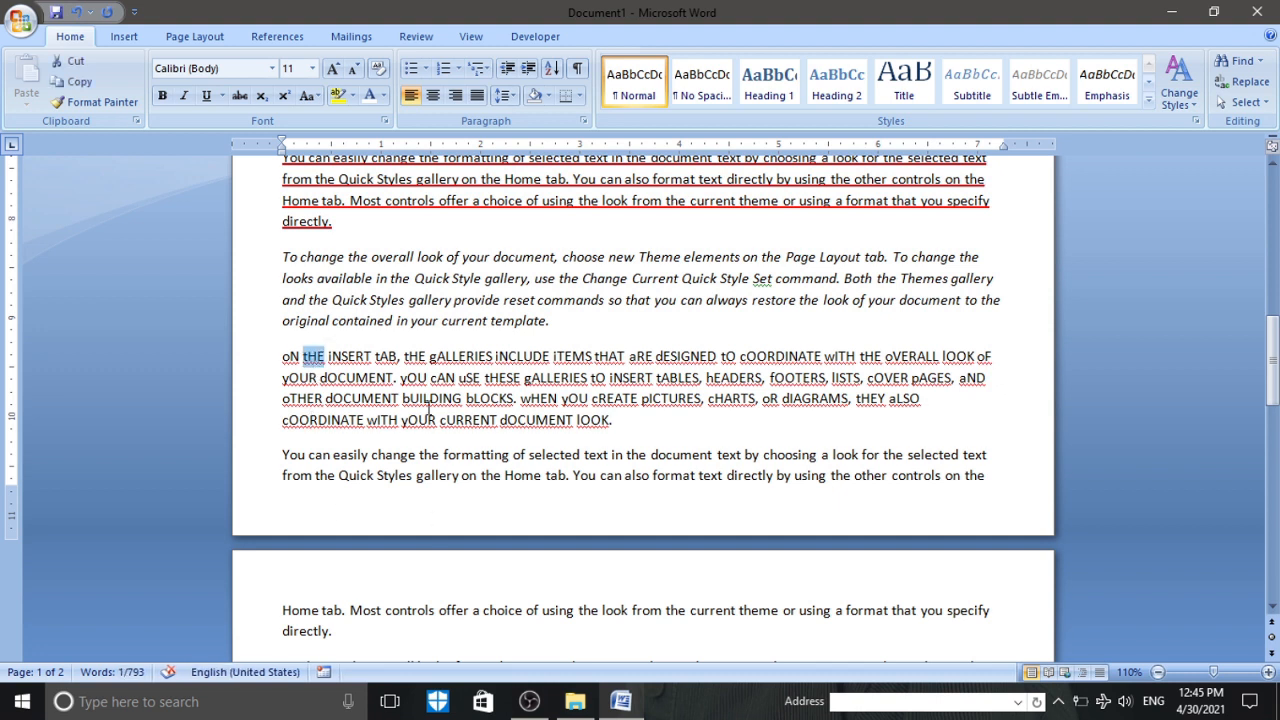
- Change the whole paragraph below the italic one to Sentence case
{"action": "triple_click", "coordinate": [444, 396]}
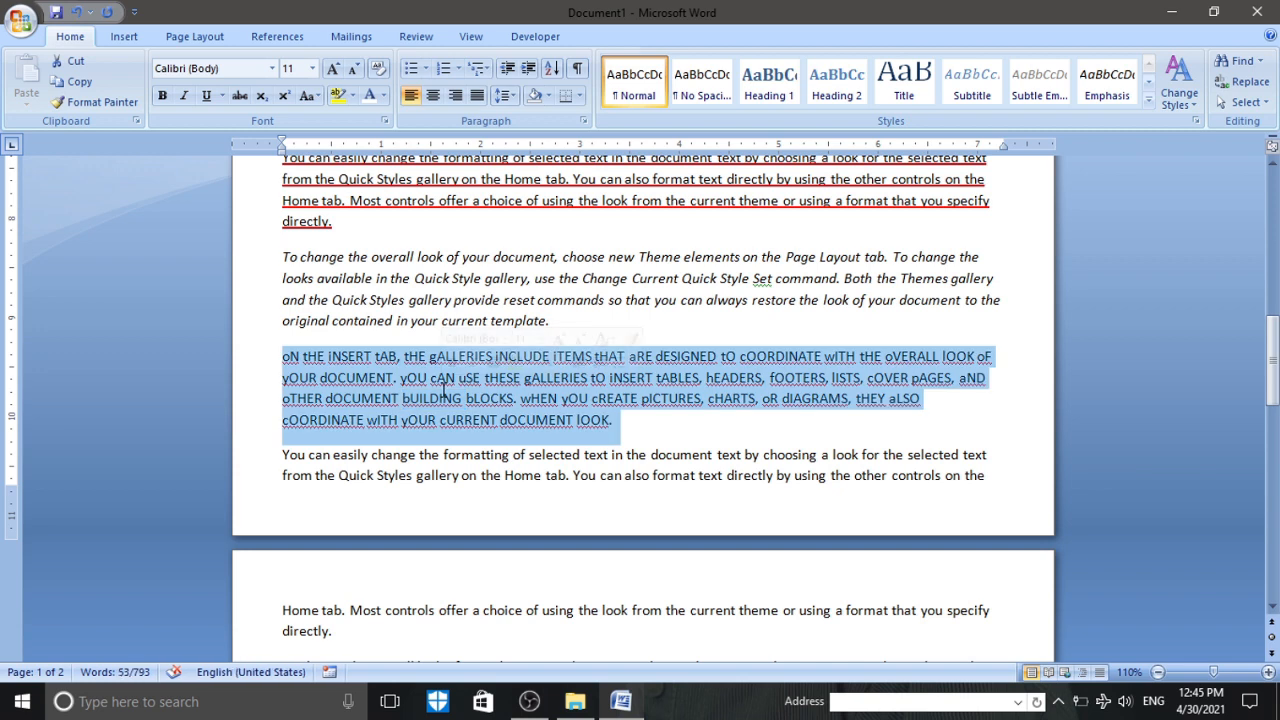
{"action": "left_click", "coordinate": [309, 95]}
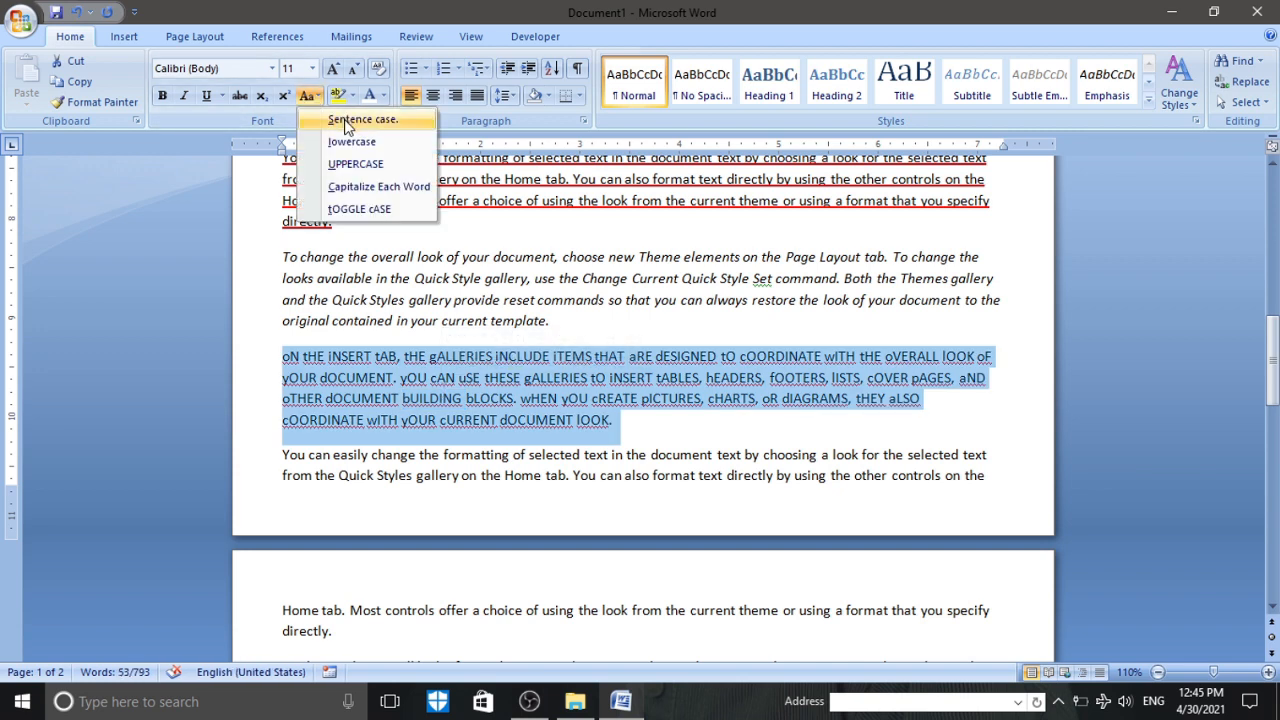
{"action": "left_click", "coordinate": [348, 121]}
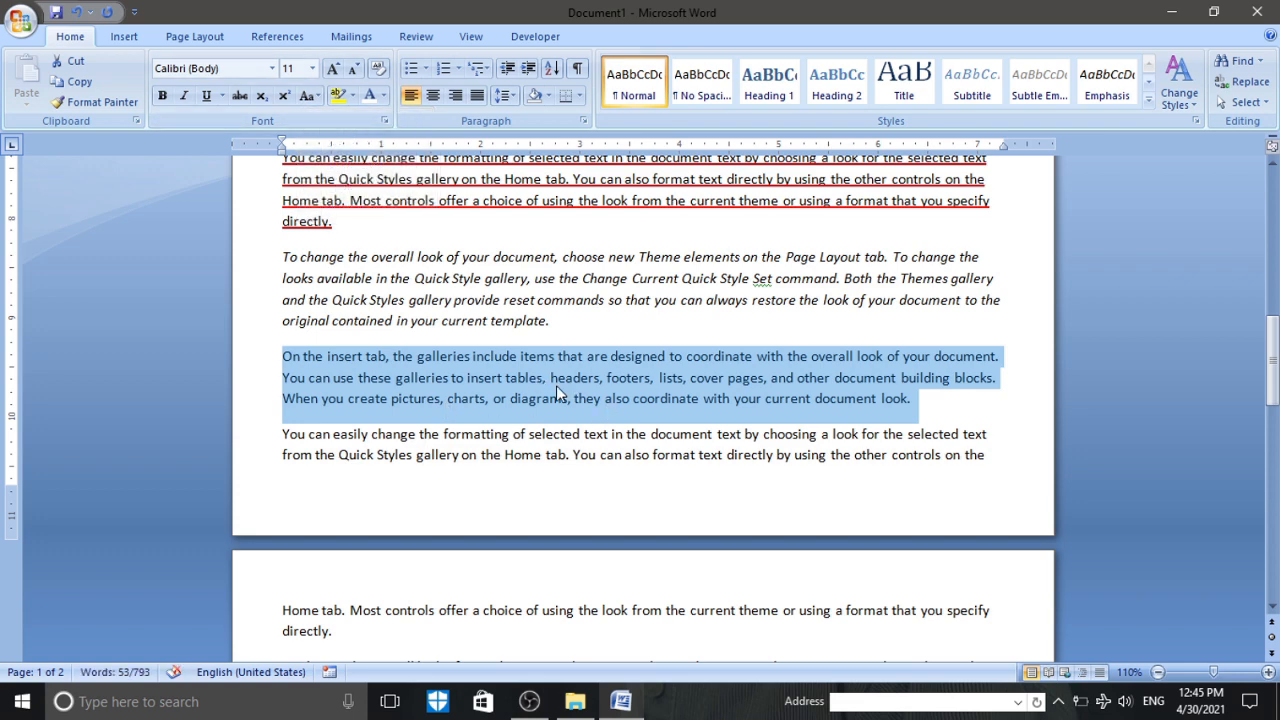
- Add the line "The quick brown fox jumps over the lazy dog." below the last paragraph on page 2
{"action": "scroll", "coordinate": [566, 382], "scroll_direction": "down", "scroll_amount": 2}
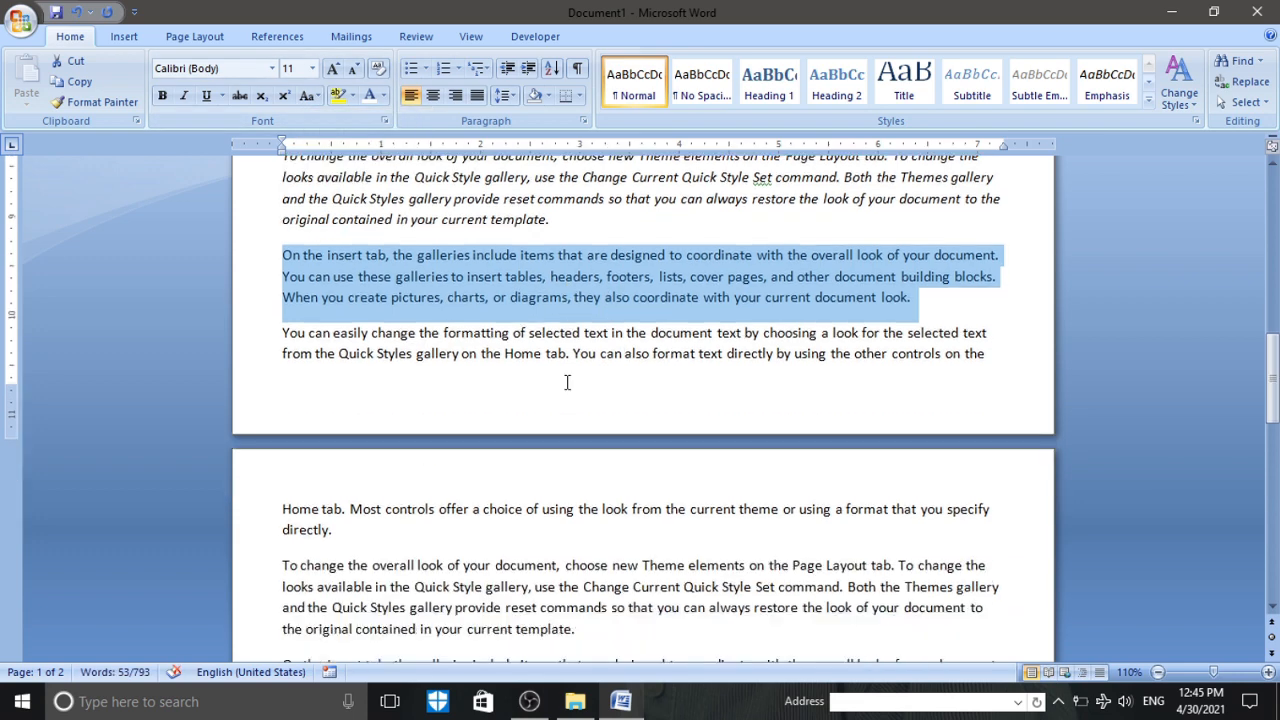
{"action": "scroll", "coordinate": [566, 382], "scroll_direction": "down", "scroll_amount": 4}
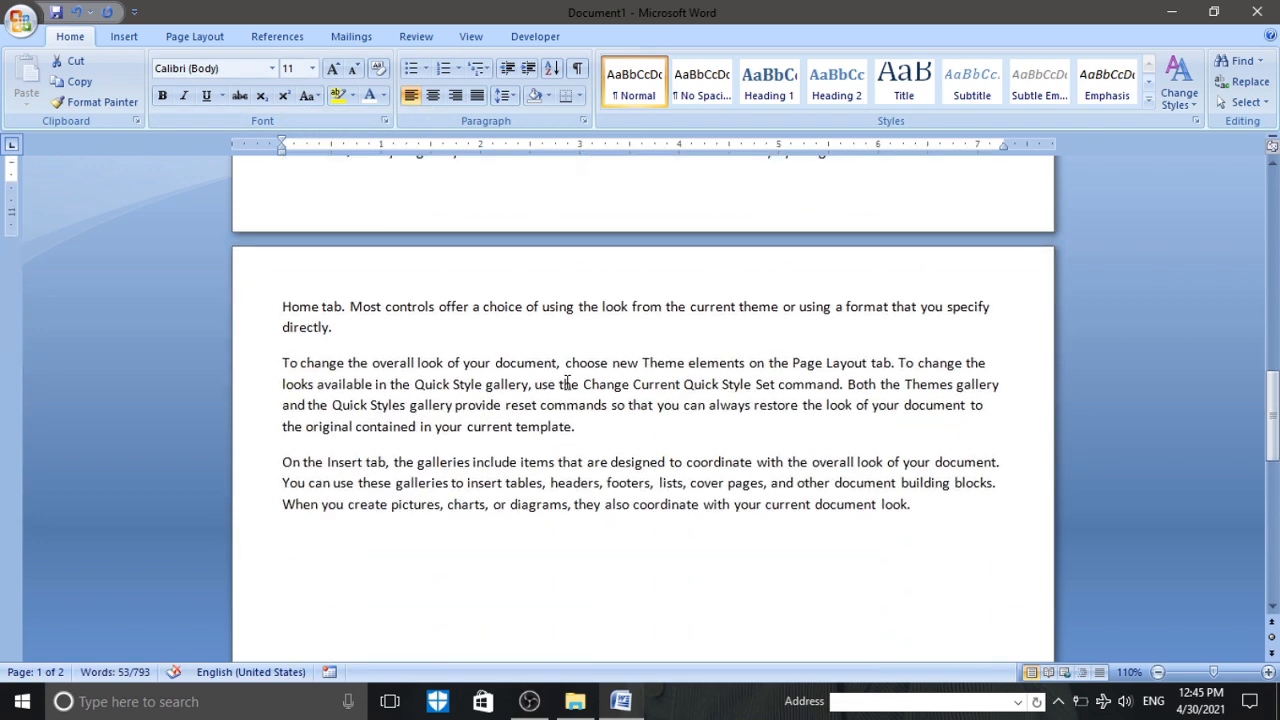
{"action": "left_click", "coordinate": [318, 551]}
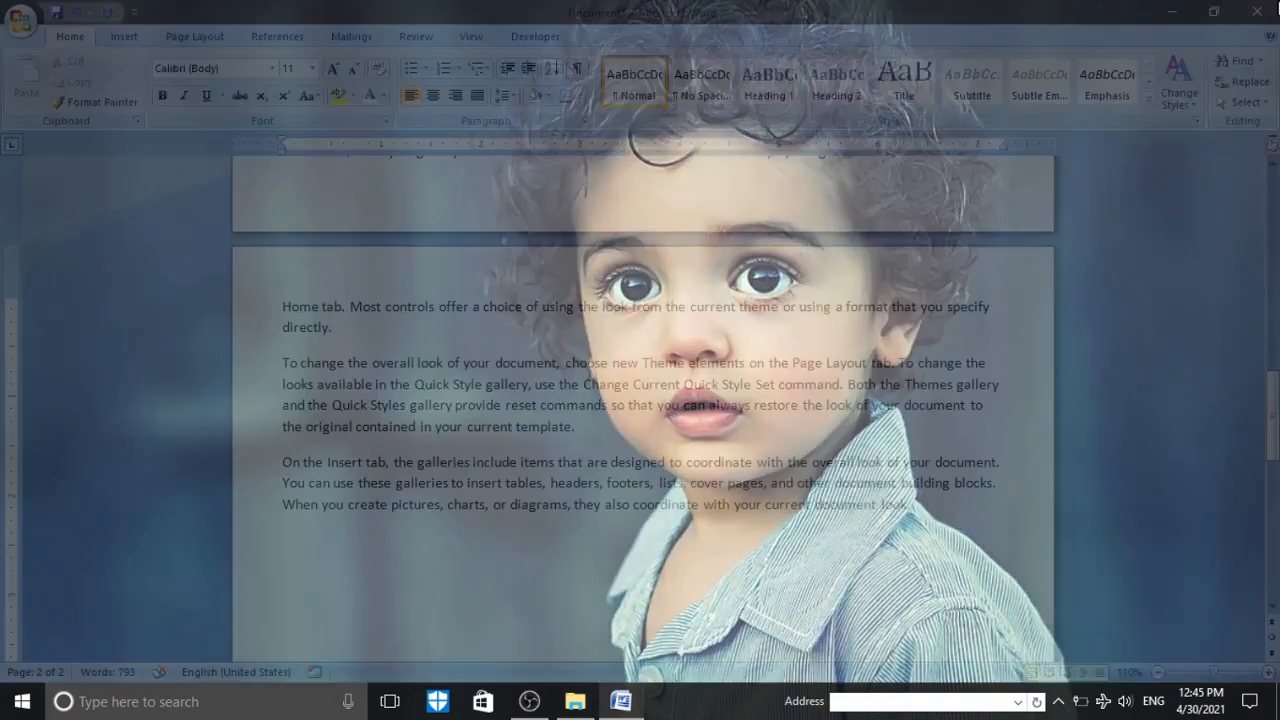
{"action": "type", "text": "the"}
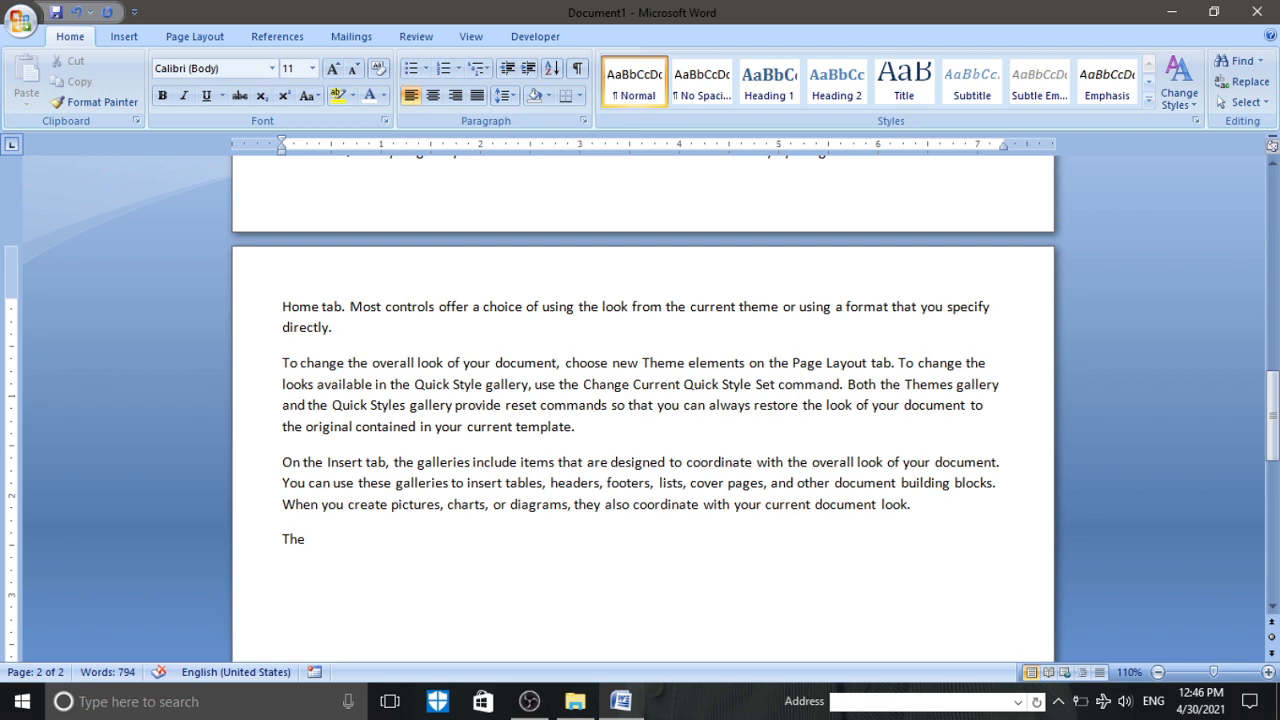
{"action": "type", "text": " quick brown fo"}
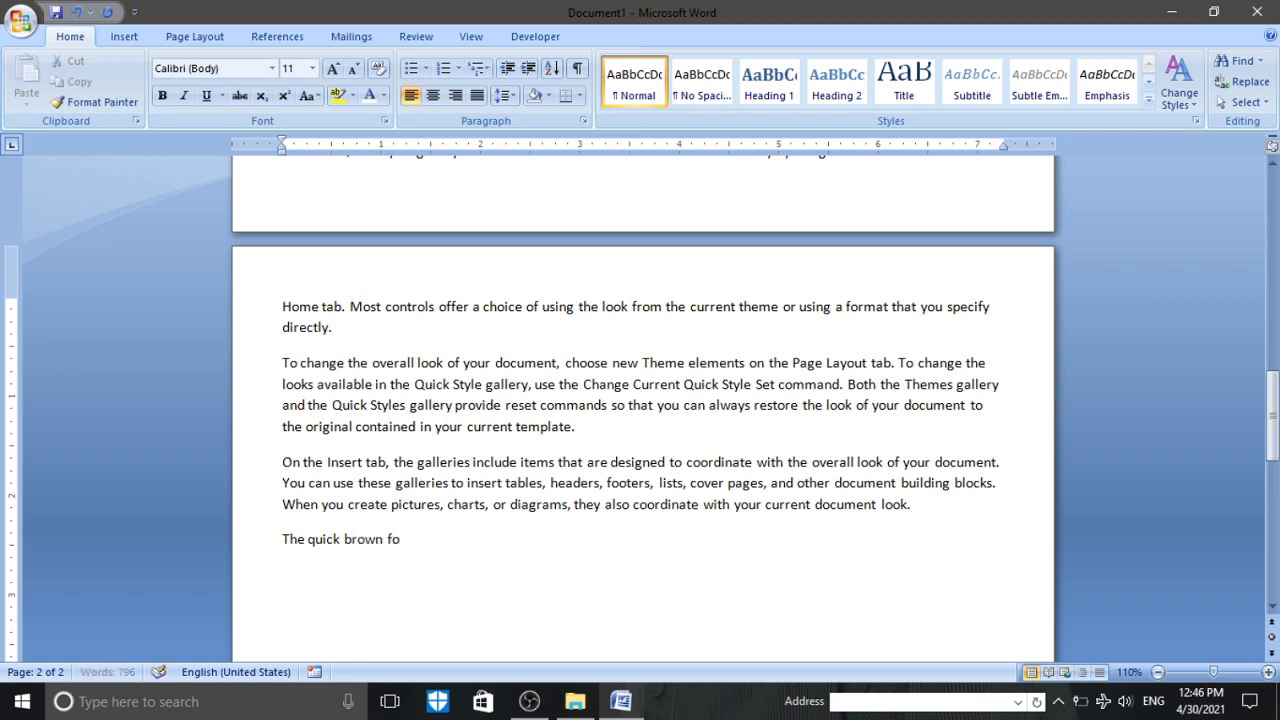
{"action": "type", "text": "x jumps"}
{"action": "type", "text": "over the las"}
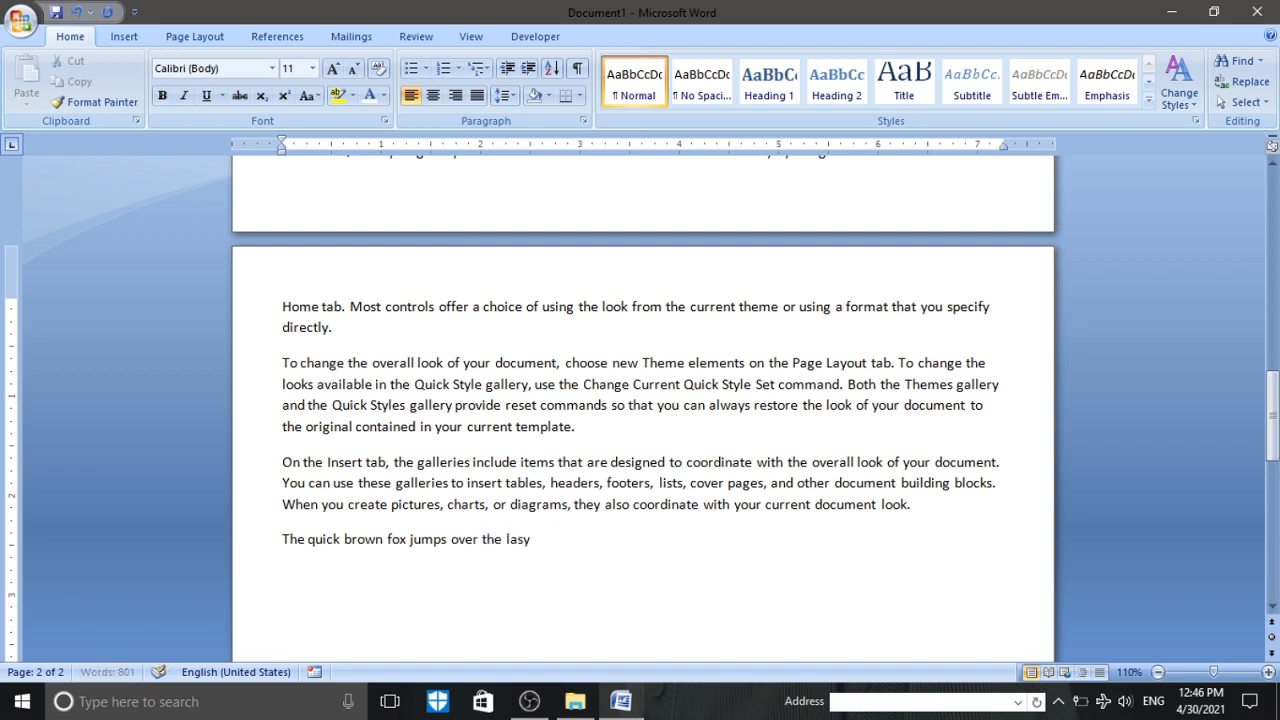
{"action": "type", "text": "y"}
{"action": "key", "text": "BackSpace"}
{"action": "key", "text": "BackSpace"}
{"action": "type", "text": "zy dog"}
{"action": "type", "text": "."}
- Continue the practice line with filler text and a new sentence starting with "The", and delete the entire line
{"action": "type", "text": " he"}
{"action": "type", "text": "jsd fklsjdaflkj"}
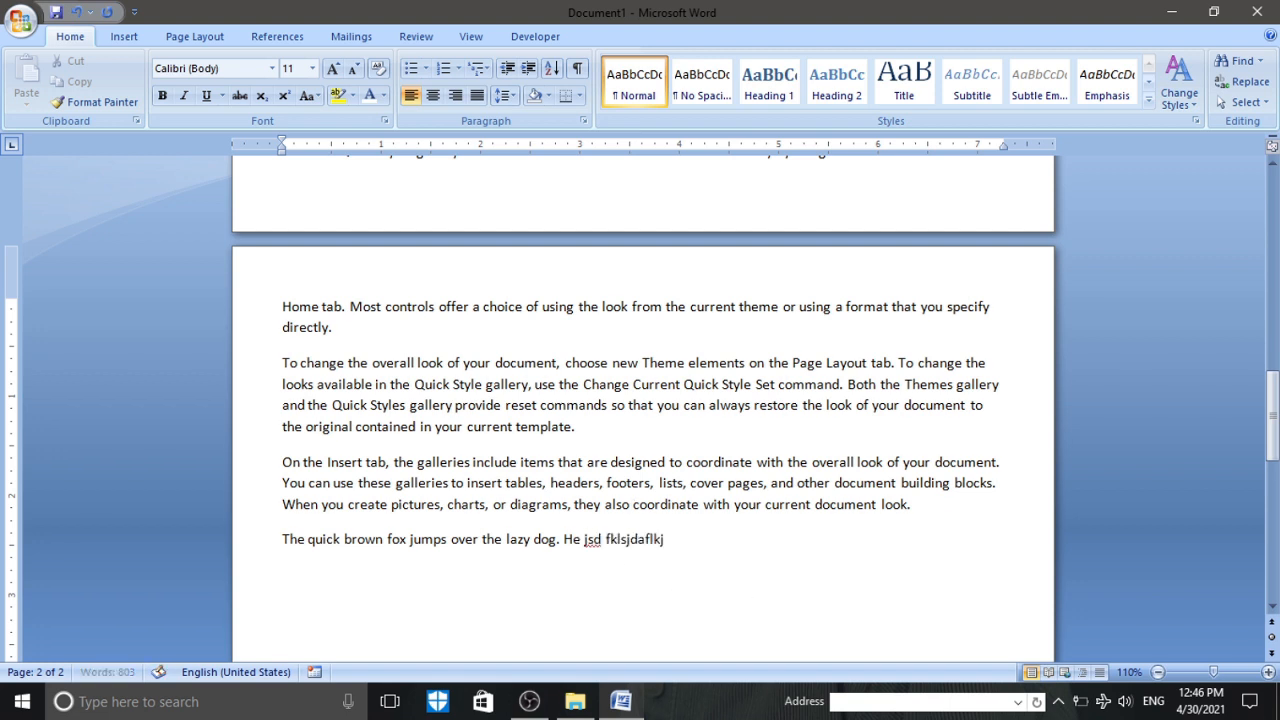
{"action": "type", "text": "sa;klfj;skldajf;dsaklf.  the"}
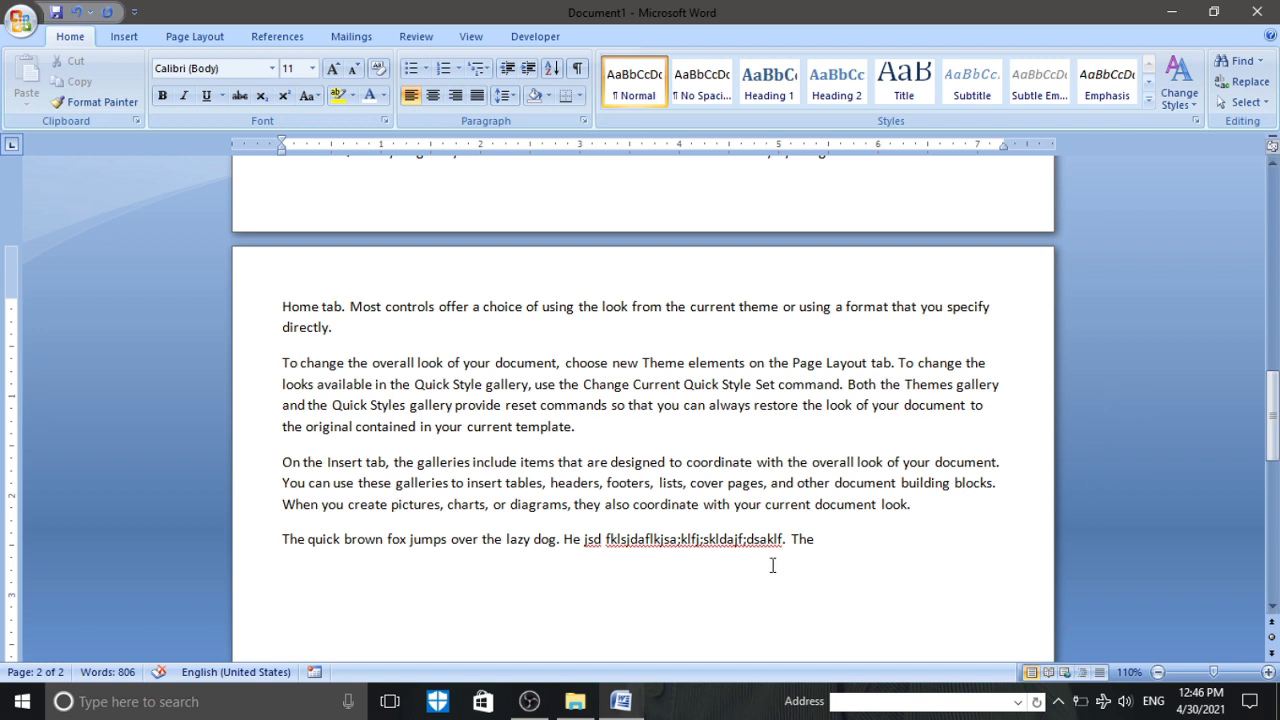
{"action": "left_click_drag", "start_coordinate": [823, 539], "coordinate": [221, 547]}
{"action": "key", "text": "BackSpace"}
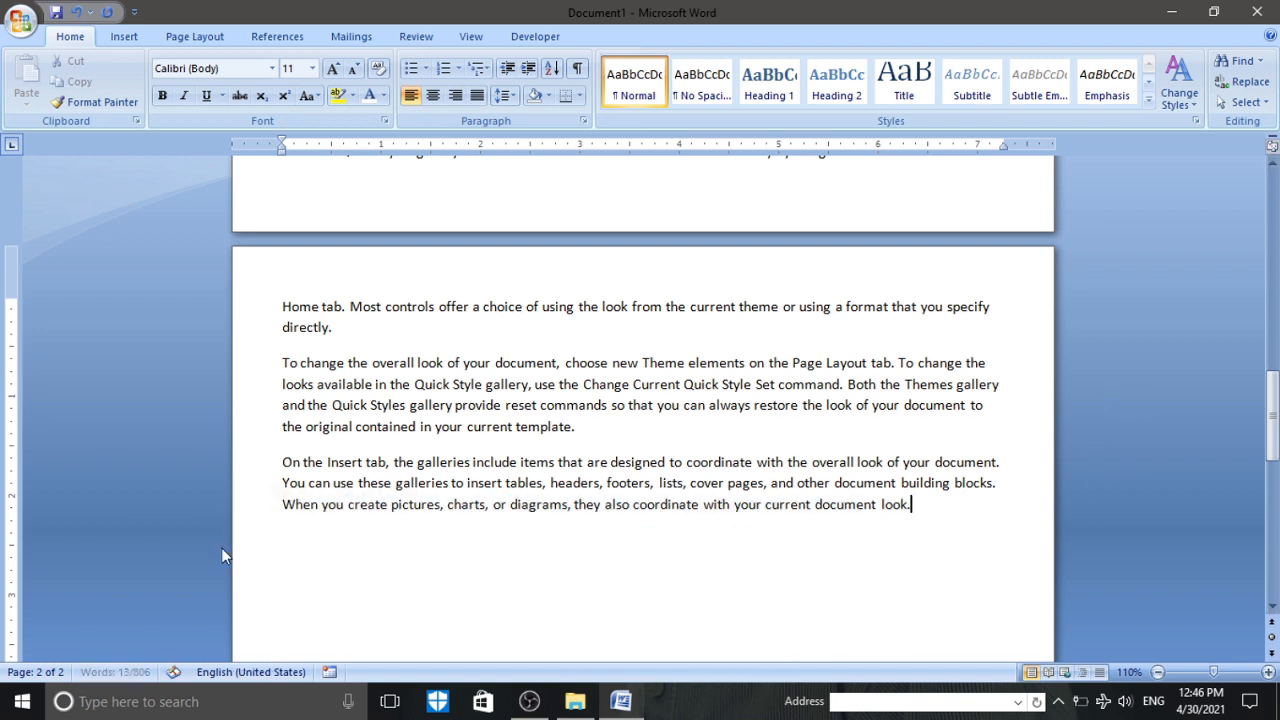
- Try font size 12 on the last paragraph and undo the size change
{"action": "triple_click", "coordinate": [436, 487]}
{"action": "left_click", "coordinate": [551, 446]}
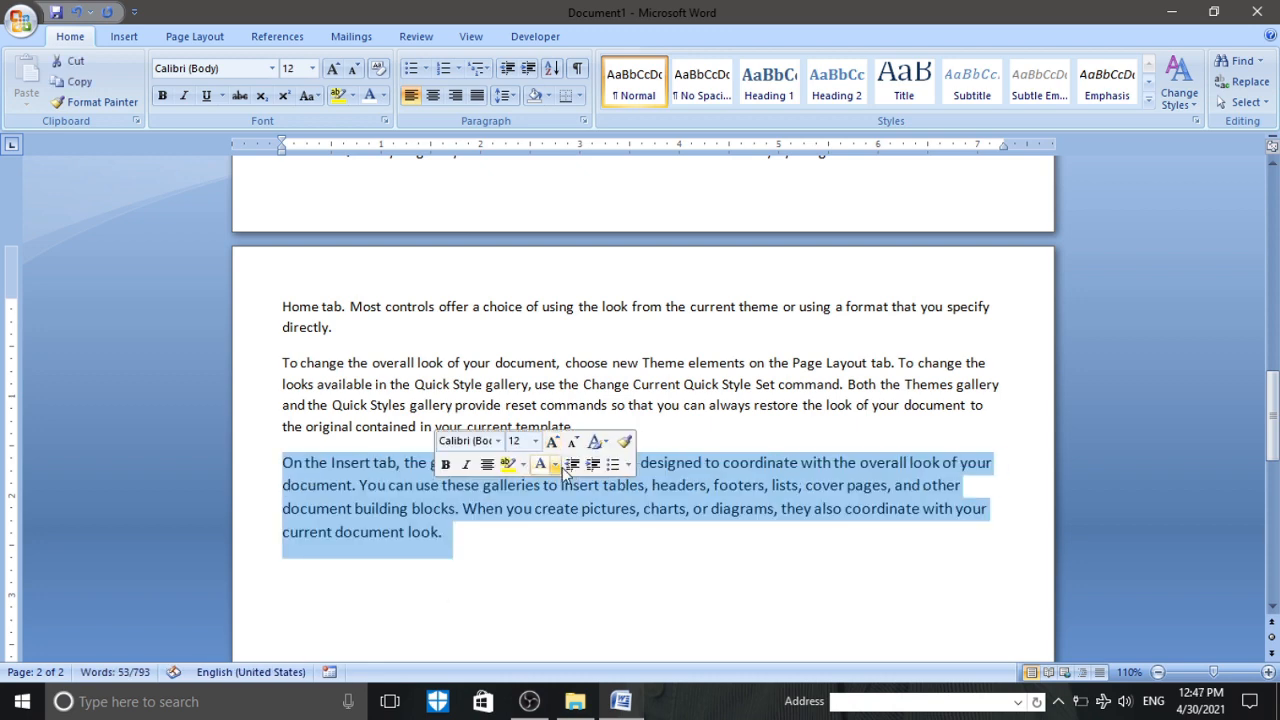
{"action": "key", "text": "ctrl+z"}
{"action": "left_click", "coordinate": [362, 337]}
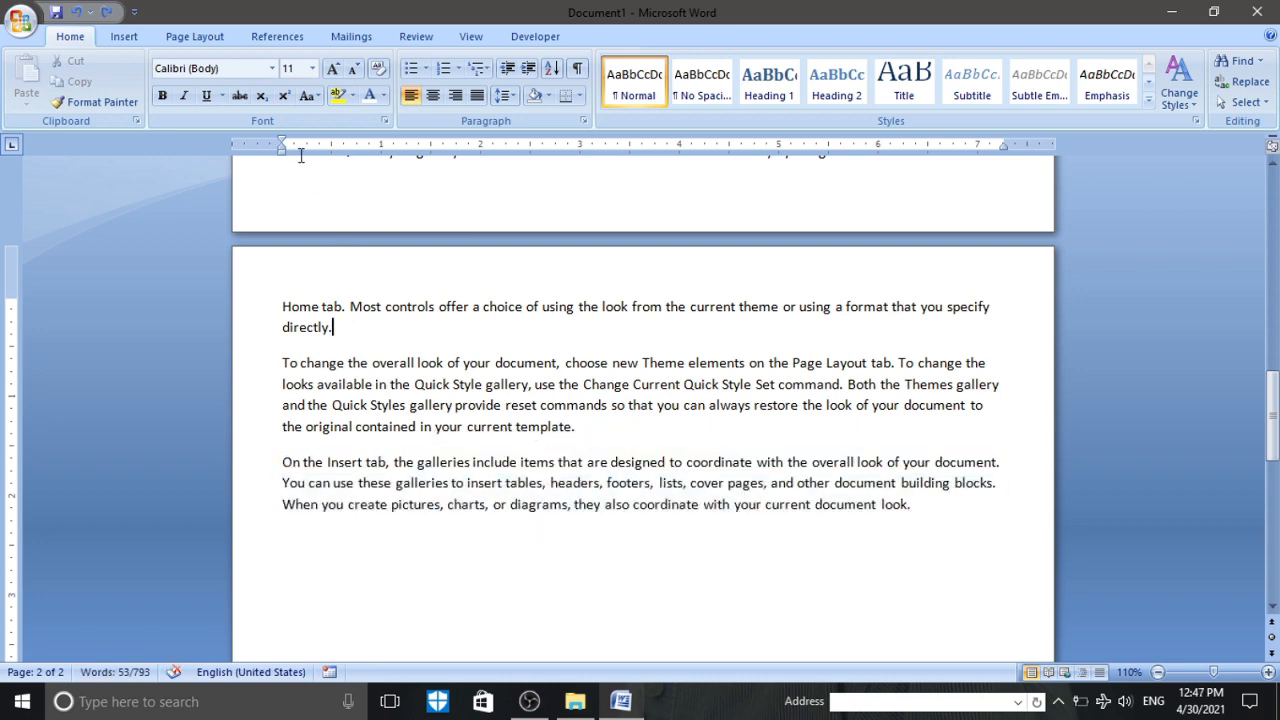
- Set the font color of the page 2 paragraph beginning "To change the overall look" to standard red
{"action": "left_click", "coordinate": [312, 100]}
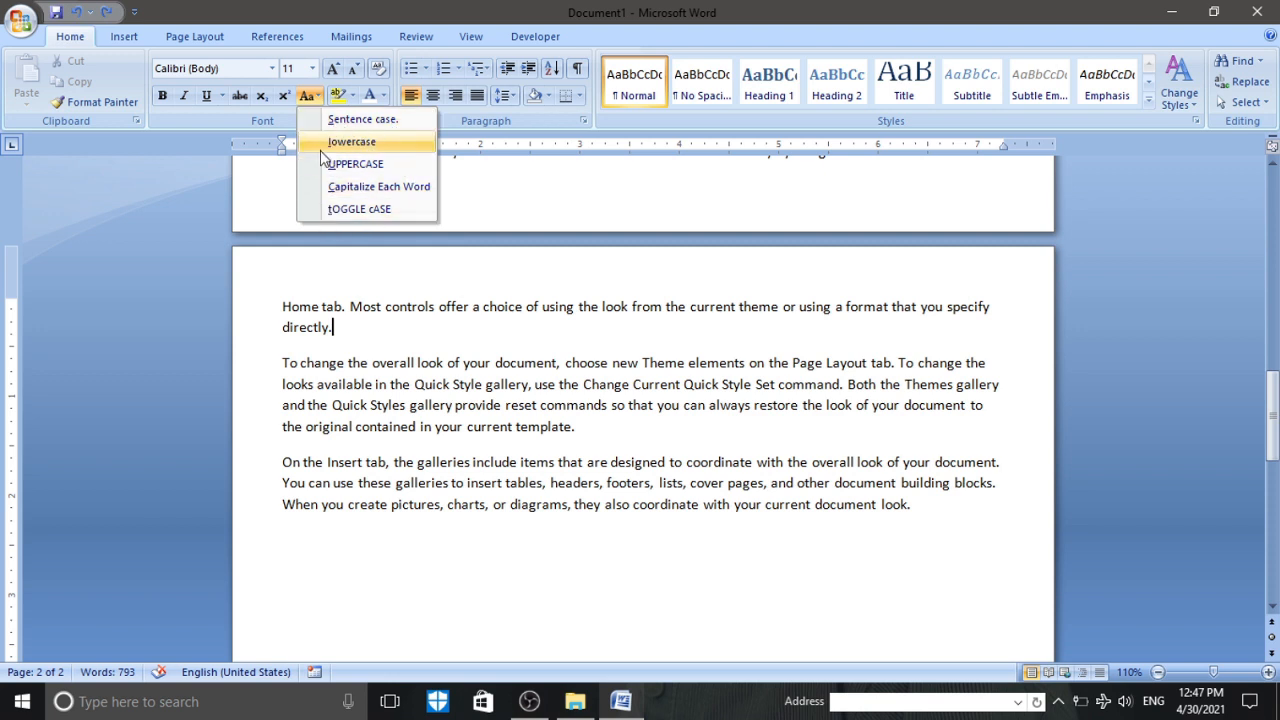
{"action": "double_click", "coordinate": [436, 386]}
{"action": "triple_click", "coordinate": [436, 390]}
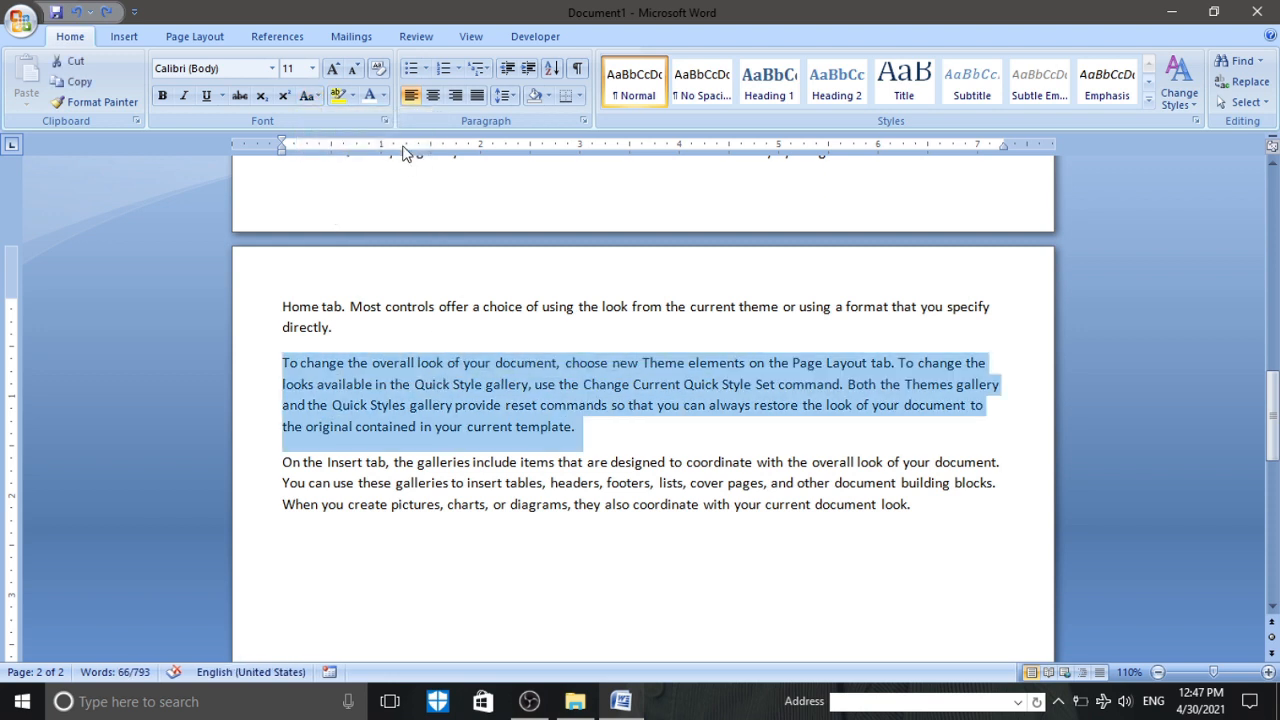
{"action": "left_click", "coordinate": [381, 95]}
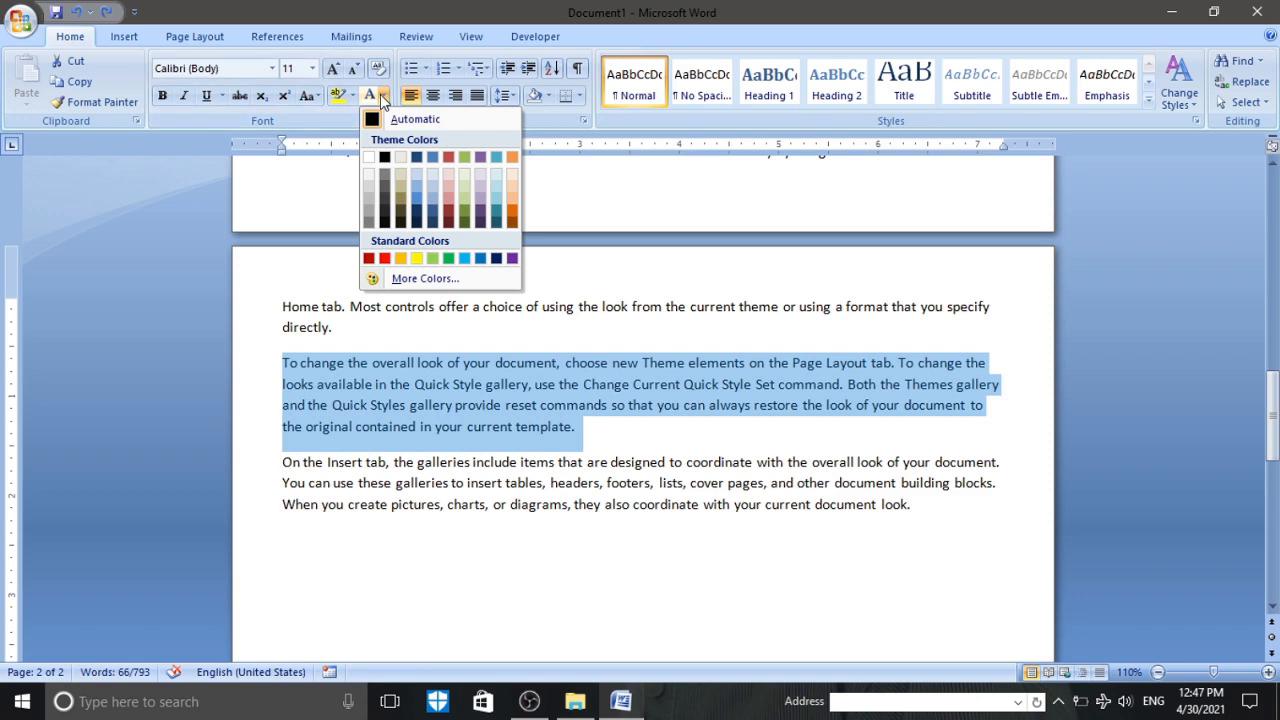
{"action": "left_click", "coordinate": [385, 259]}
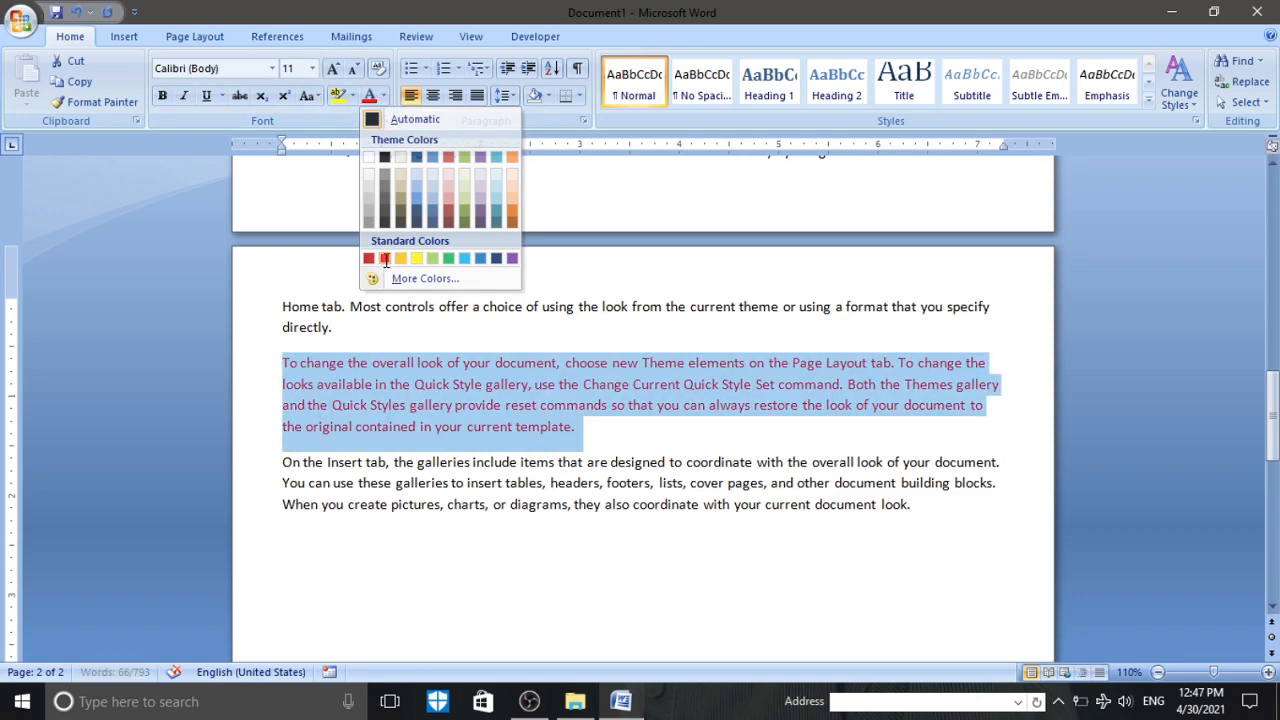
{"action": "left_click", "coordinate": [451, 483]}
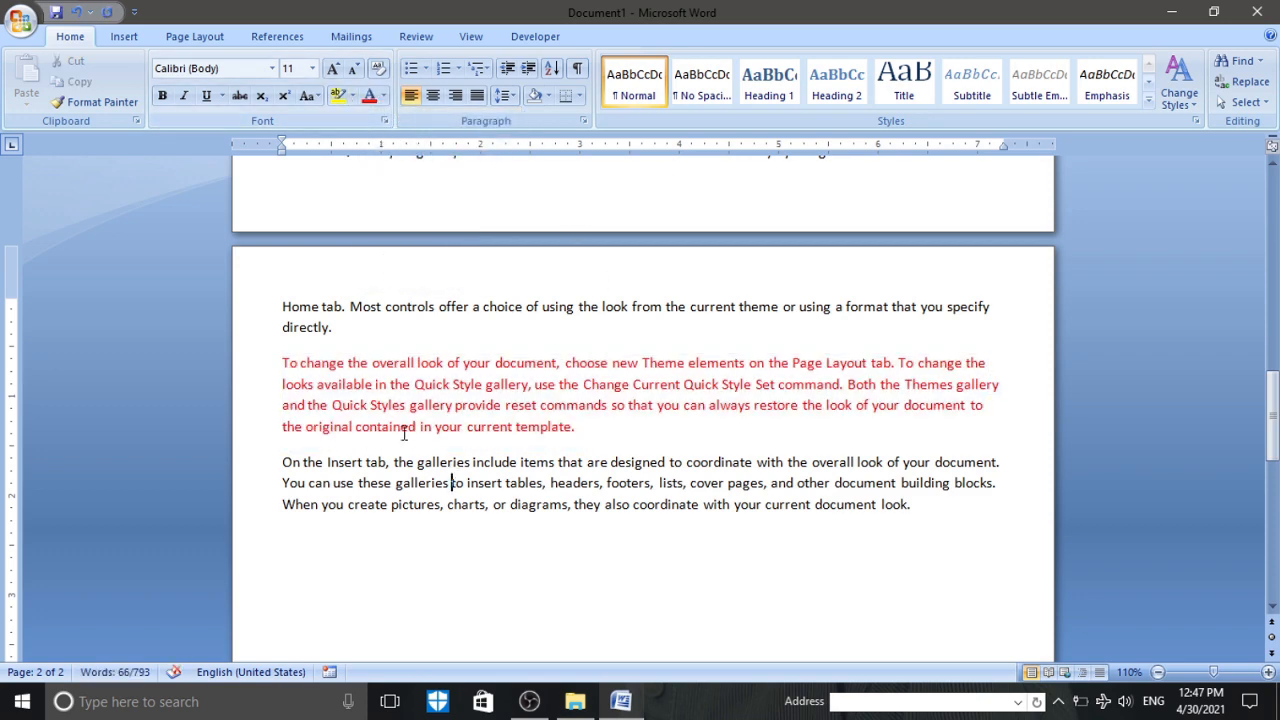
- Highlight the text from "available in the Quick Style gallery" through "provide reset" in the red page 2 paragraph in yellow
{"action": "left_click", "coordinate": [313, 384]}
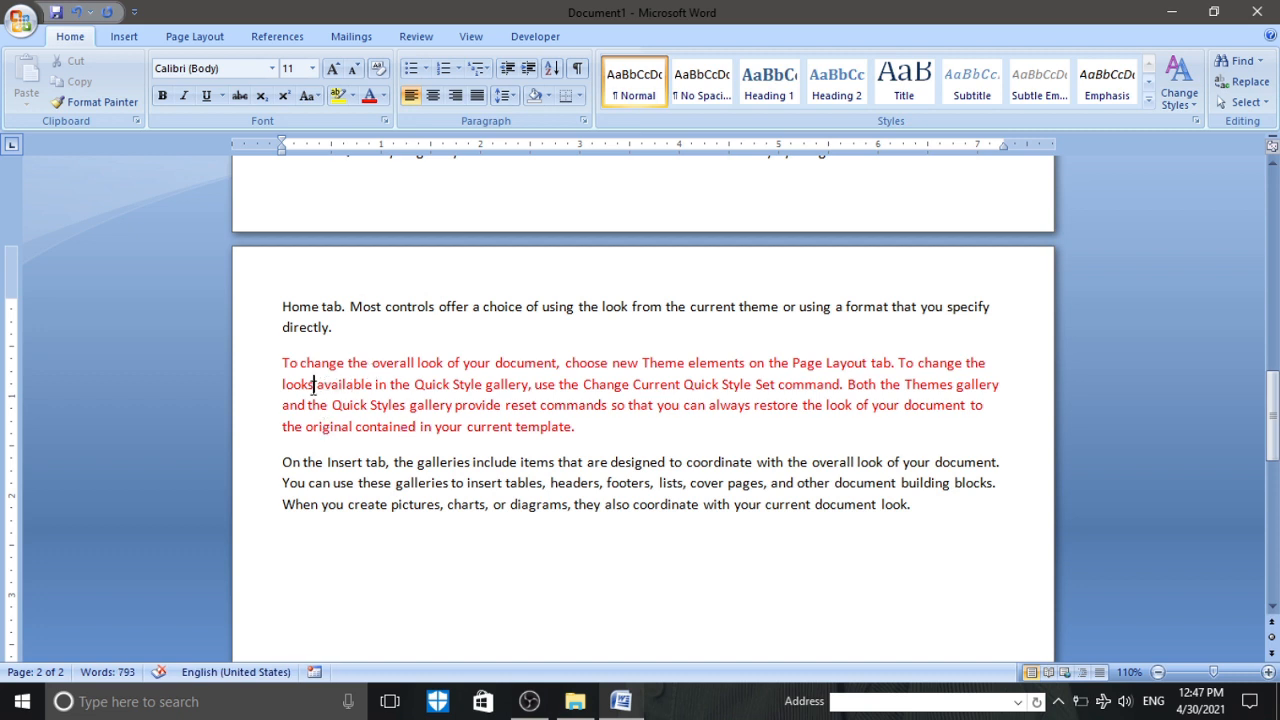
{"action": "left_click_drag", "start_coordinate": [313, 384], "coordinate": [538, 405]}
{"action": "left_click", "coordinate": [454, 510]}
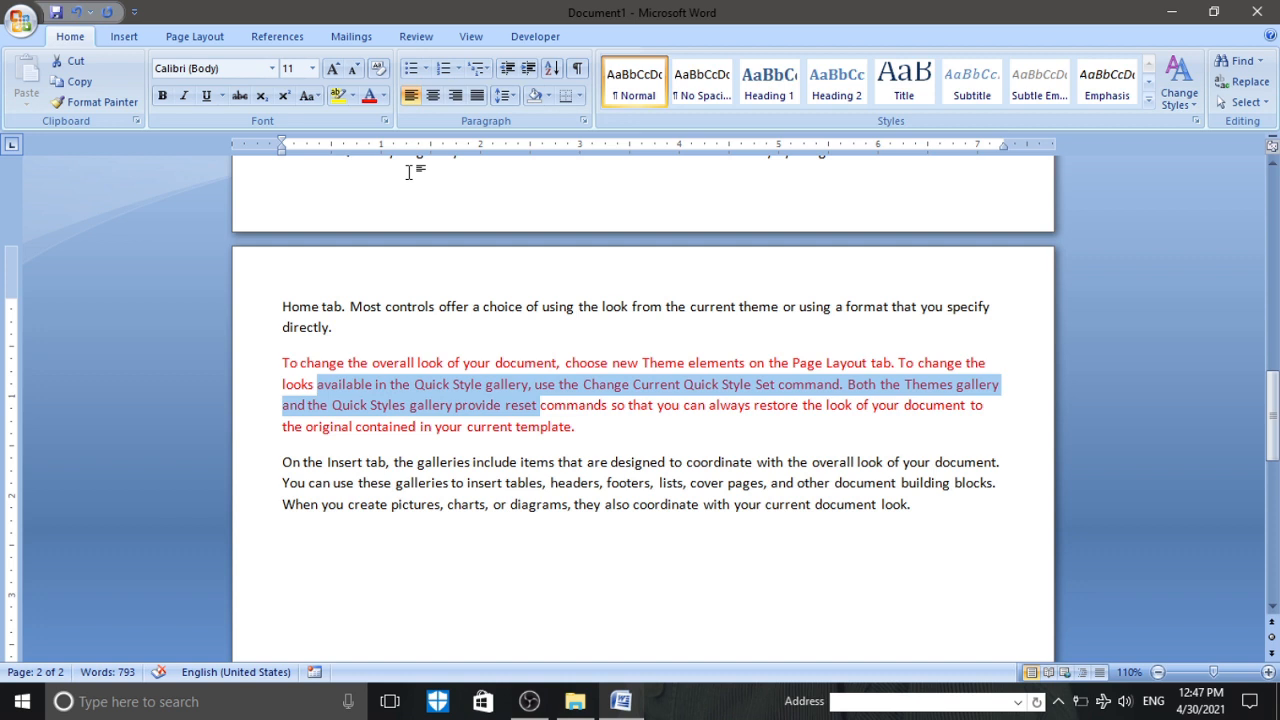
{"action": "left_click", "coordinate": [354, 97]}
{"action": "left_click", "coordinate": [495, 536]}
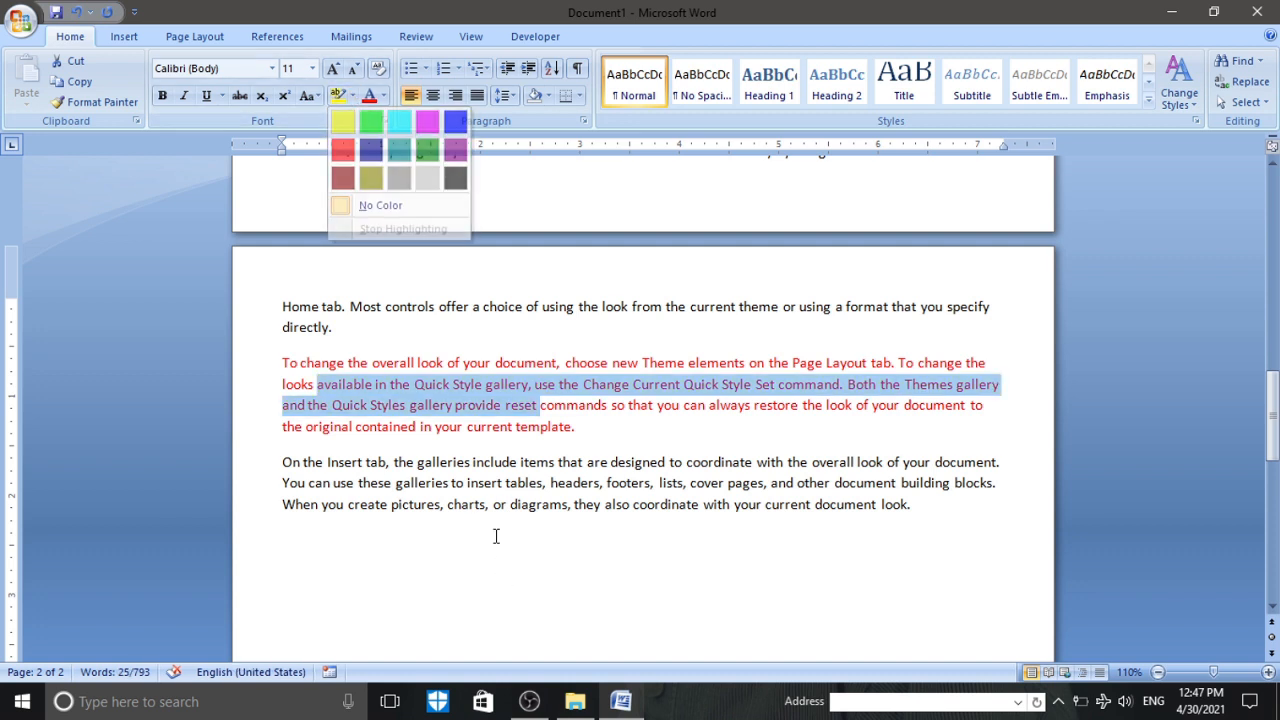
{"action": "left_click", "coordinate": [354, 97]}
{"action": "left_click", "coordinate": [343, 122]}
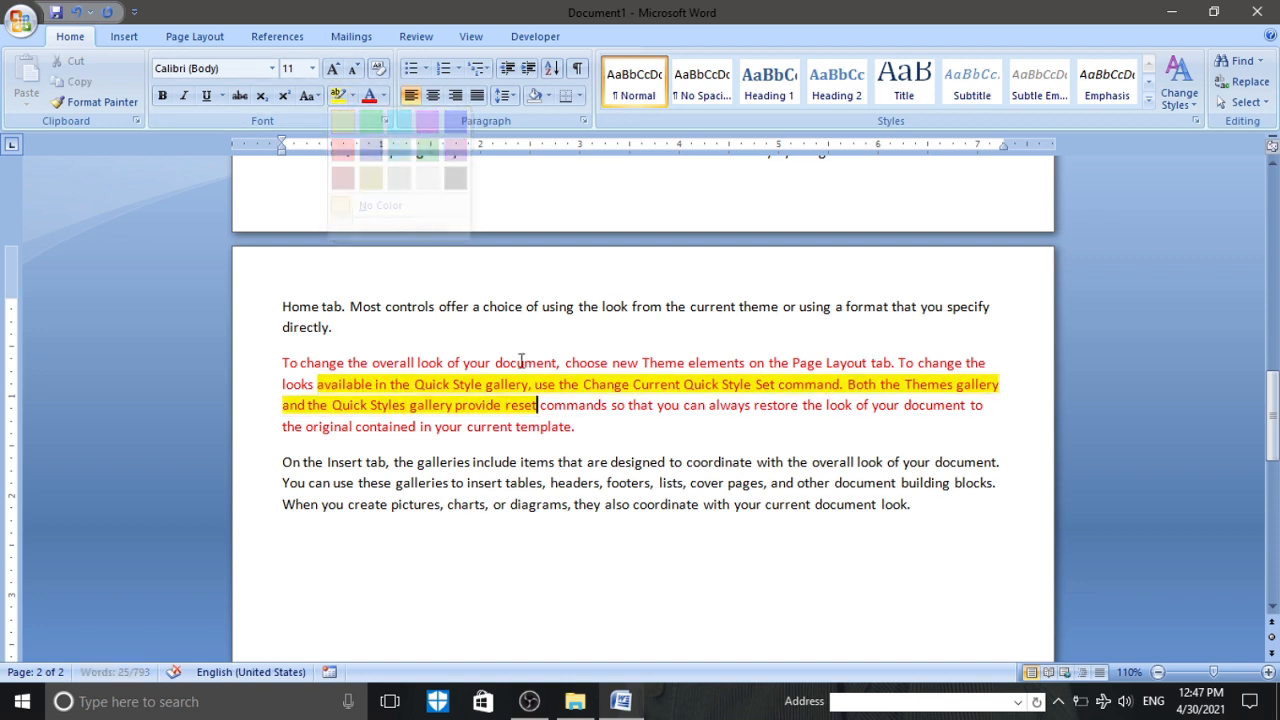
{"action": "left_click", "coordinate": [477, 506]}
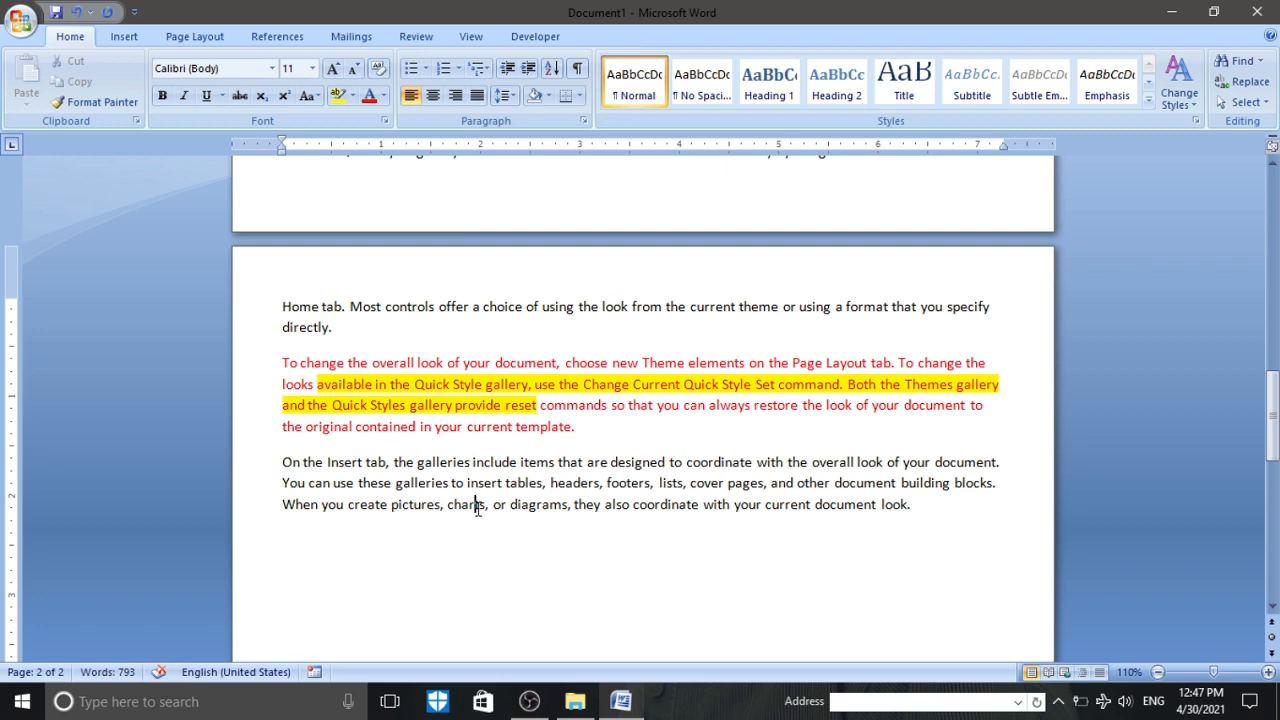
{"action": "left_click", "coordinate": [489, 507]}
{"action": "triple_click", "coordinate": [476, 390]}
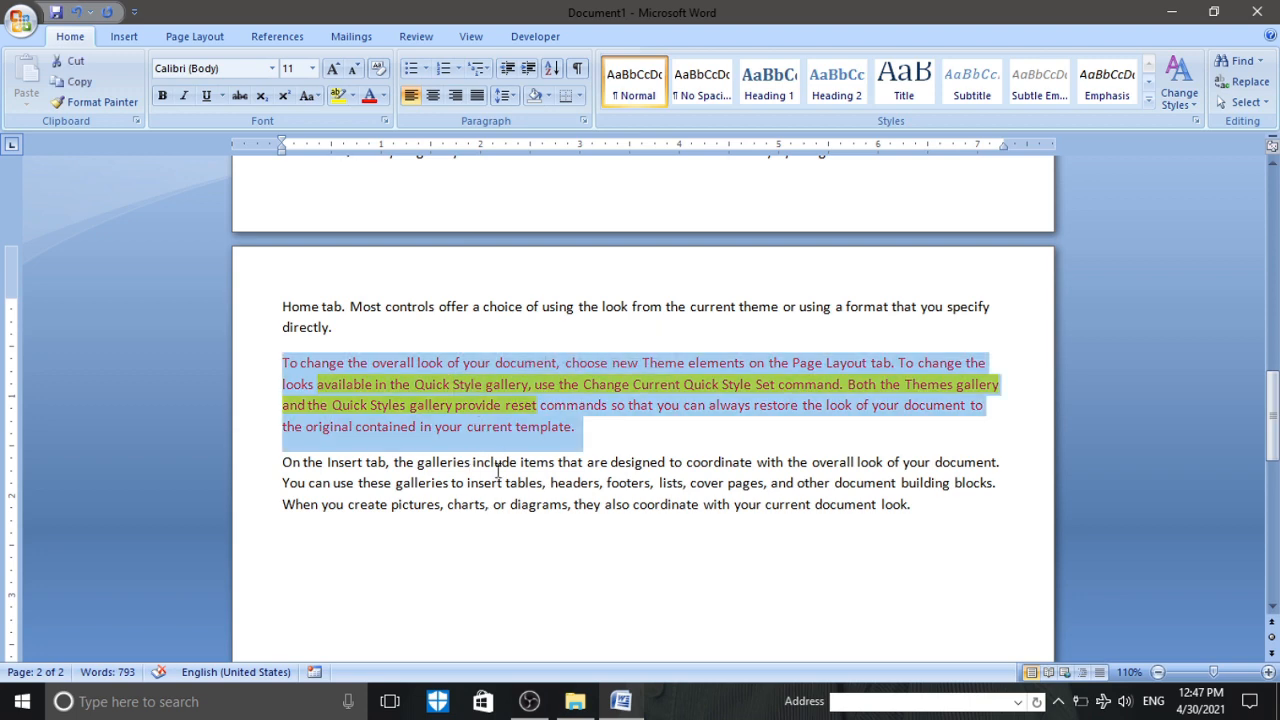
{"action": "left_click", "coordinate": [497, 470]}
- Set the last paragraph, beginning "On the Insert tab", to font size 18 and standard red
{"action": "scroll", "coordinate": [510, 475], "scroll_direction": "down", "scroll_amount": 3}
{"action": "triple_click", "coordinate": [430, 279]}
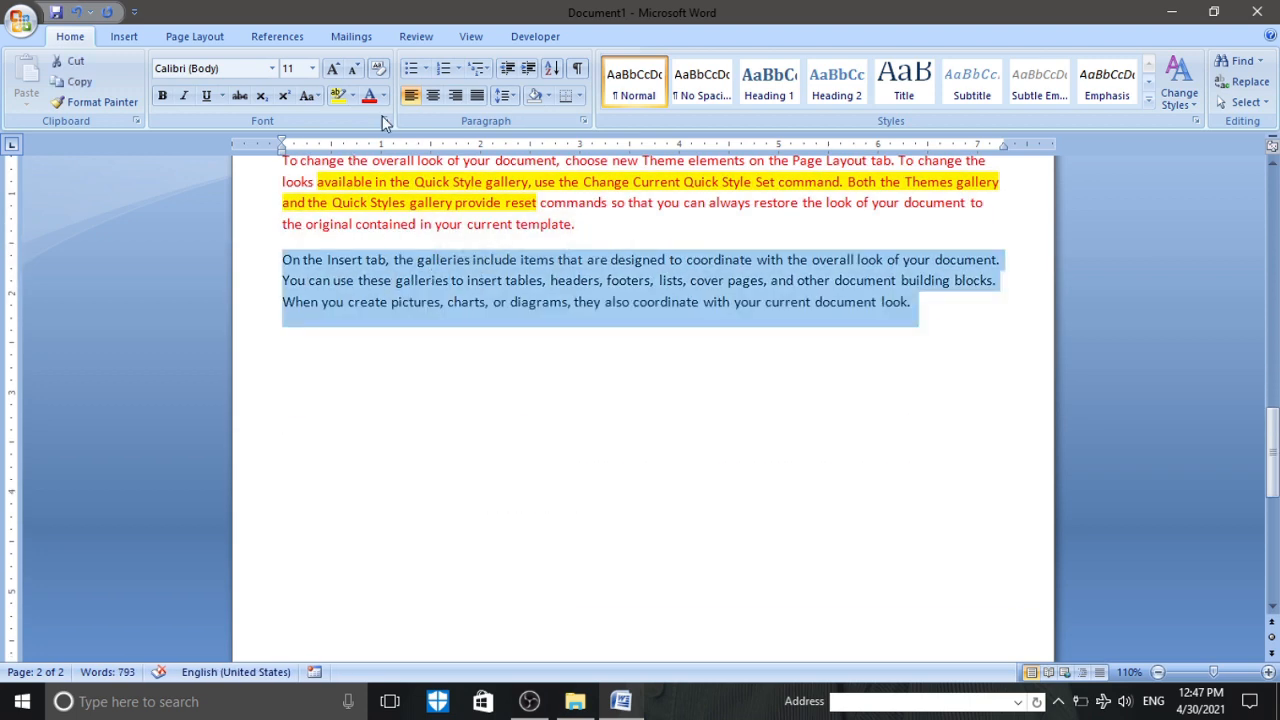
{"action": "left_click", "coordinate": [312, 68]}
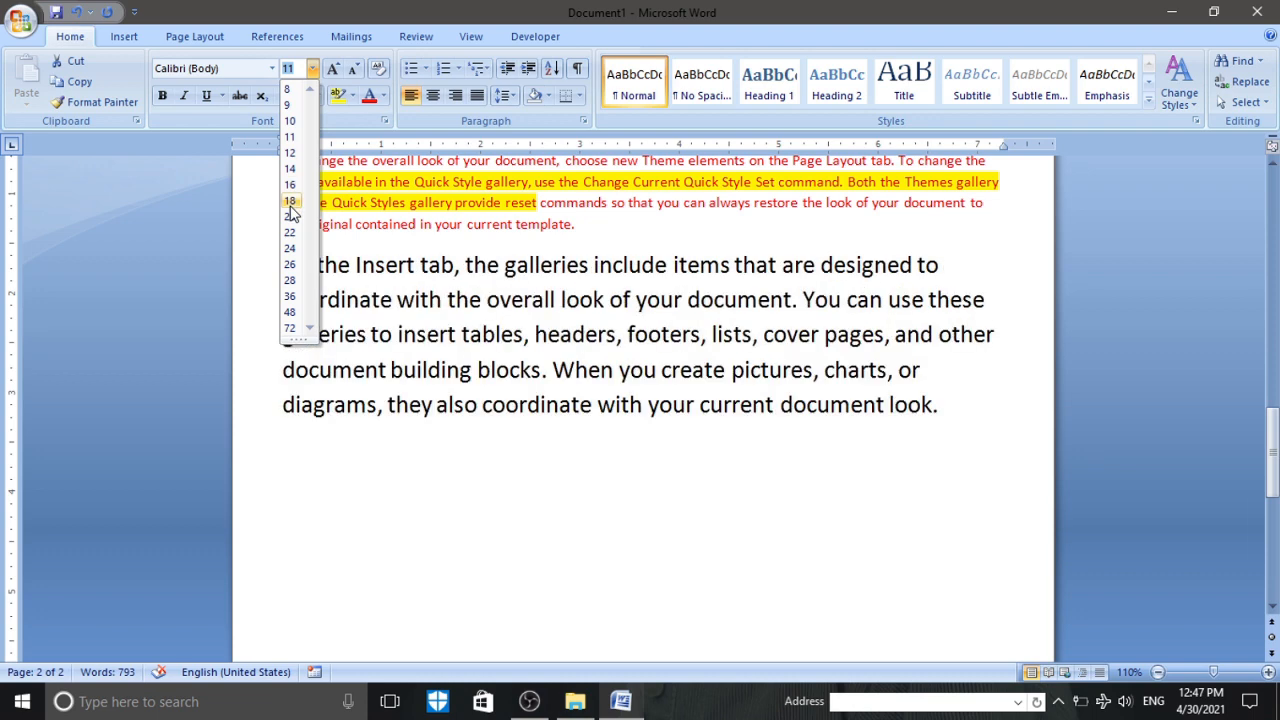
{"action": "left_click", "coordinate": [290, 205]}
{"action": "left_click", "coordinate": [383, 95]}
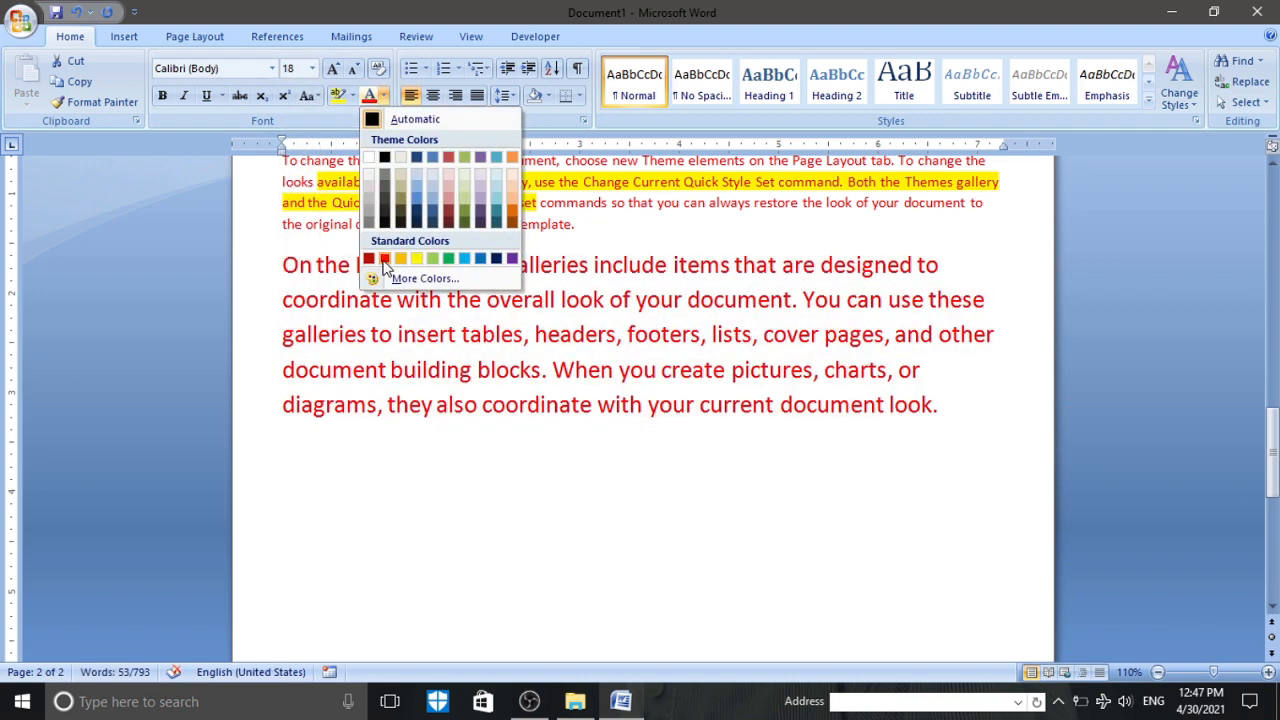
{"action": "left_click", "coordinate": [384, 259]}
- Make the last paragraph bold and italic and change its font to Castellar
{"action": "left_click", "coordinate": [162, 97]}
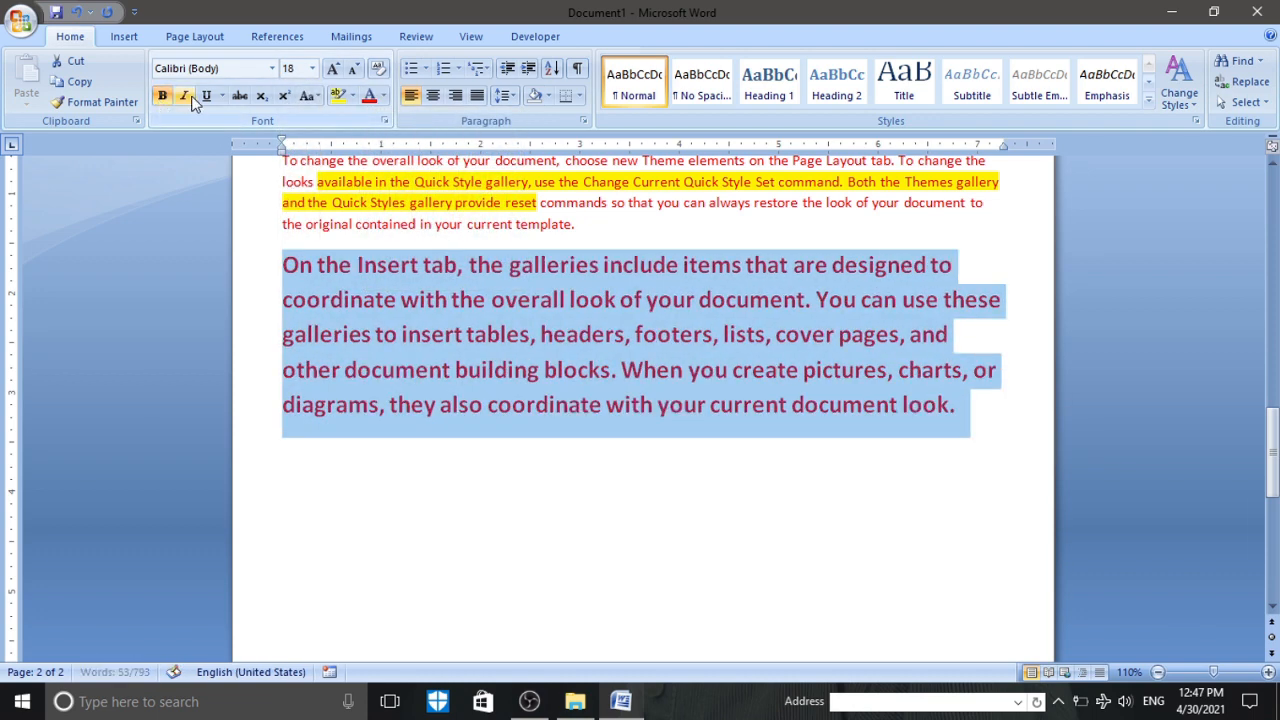
{"action": "left_click", "coordinate": [188, 97]}
{"action": "left_click", "coordinate": [271, 68]}
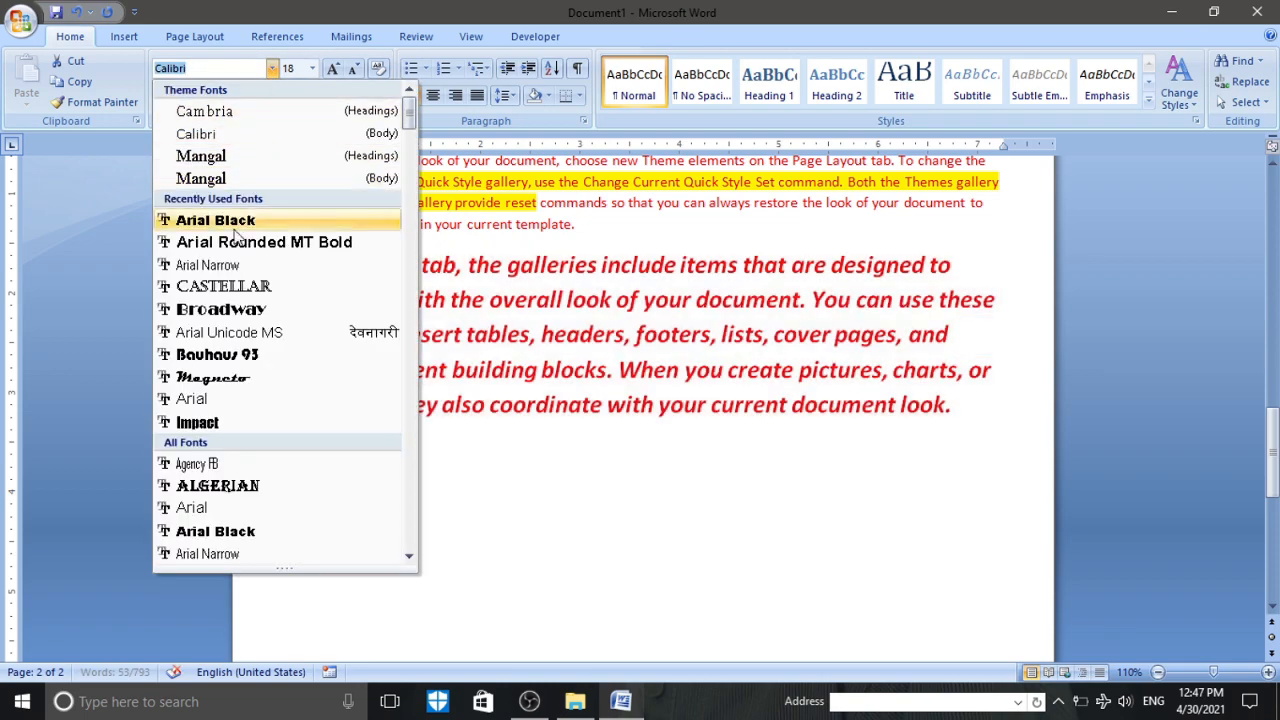
{"action": "left_click", "coordinate": [228, 287]}
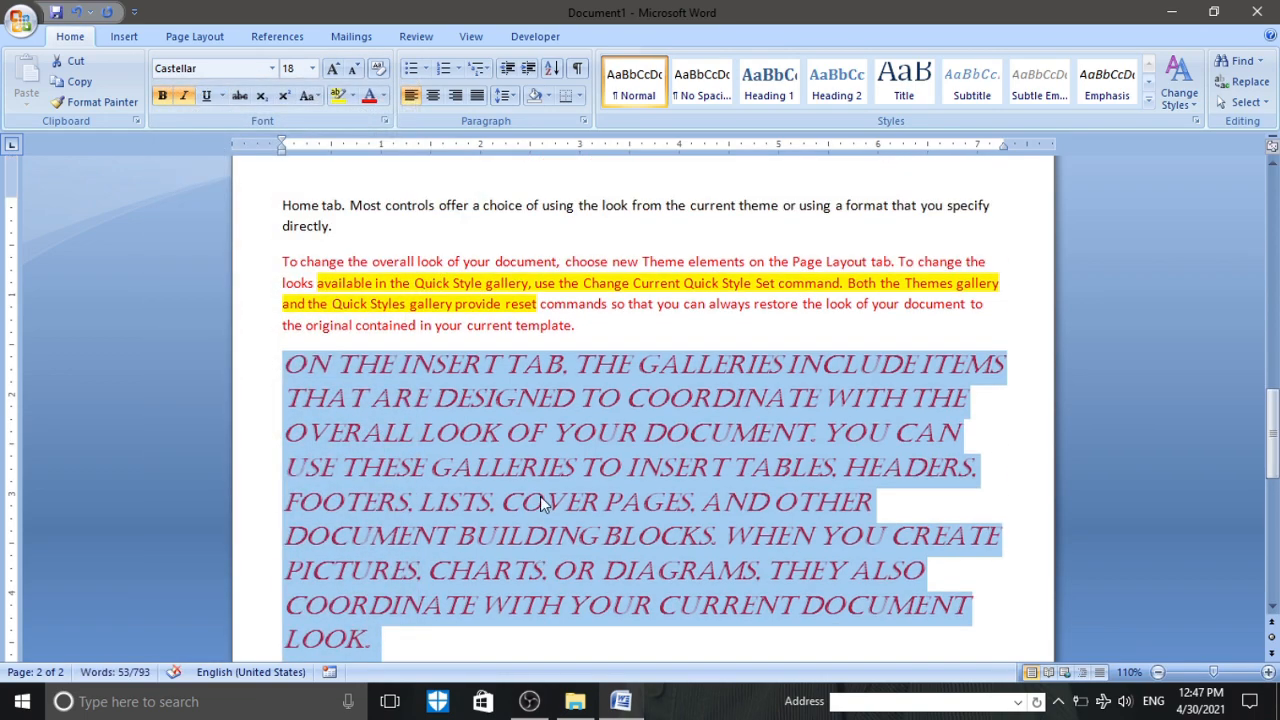
{"action": "scroll", "coordinate": [546, 480], "scroll_direction": "down", "scroll_amount": 1}
{"action": "left_click", "coordinate": [483, 540]}
{"action": "scroll", "coordinate": [564, 512], "scroll_direction": "up", "scroll_amount": 1}
- Try Clear Formatting on the whole last paragraph and undo it
{"action": "double_click", "coordinate": [530, 471]}
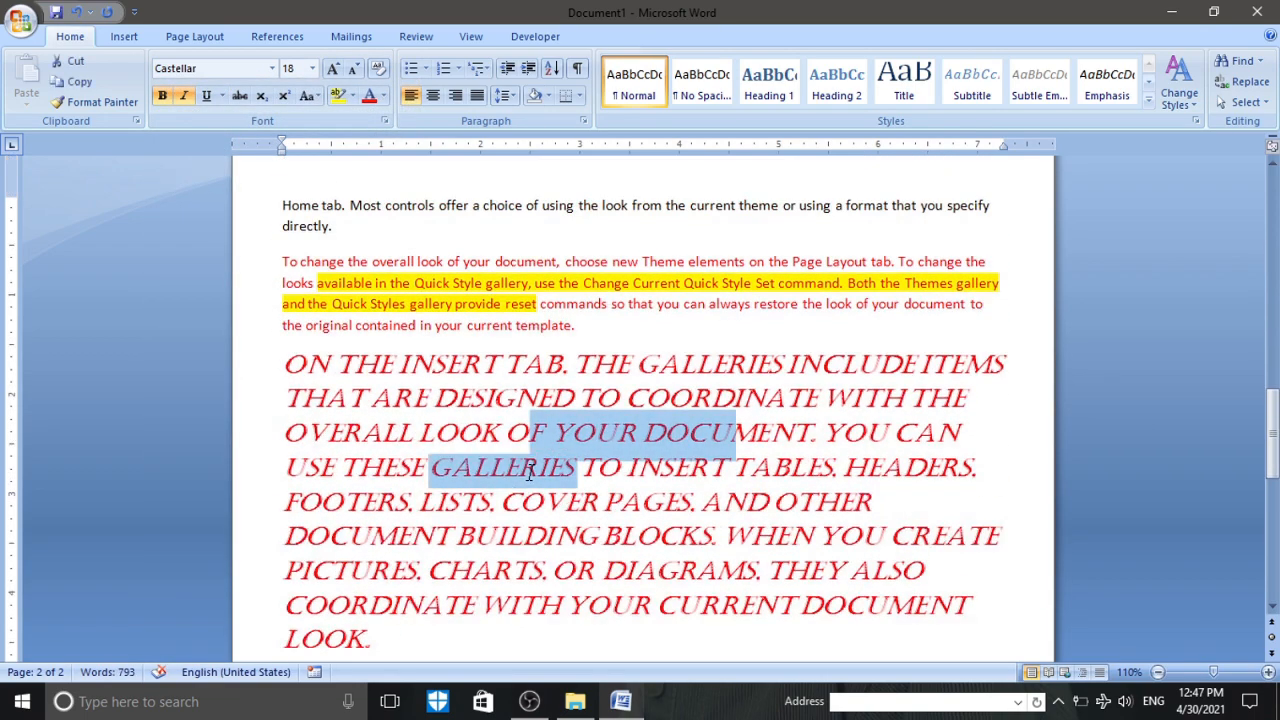
{"action": "left_click", "coordinate": [530, 471]}
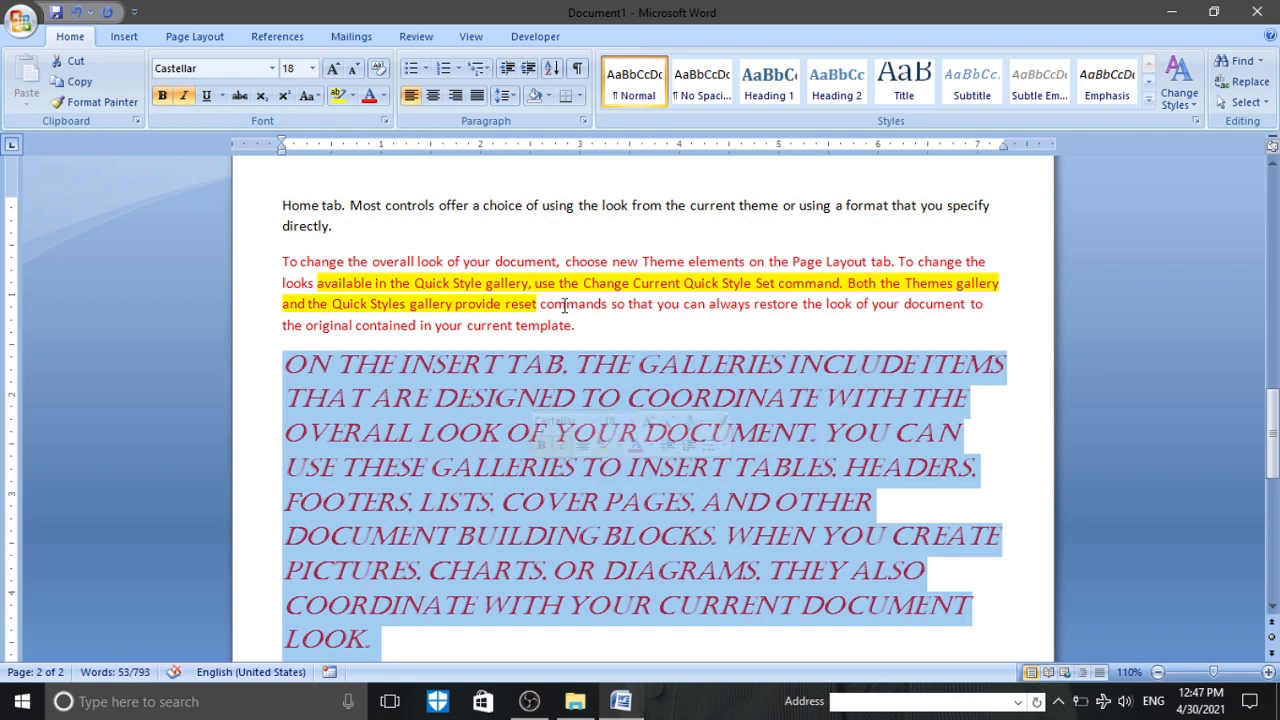
{"action": "left_click", "coordinate": [379, 69]}
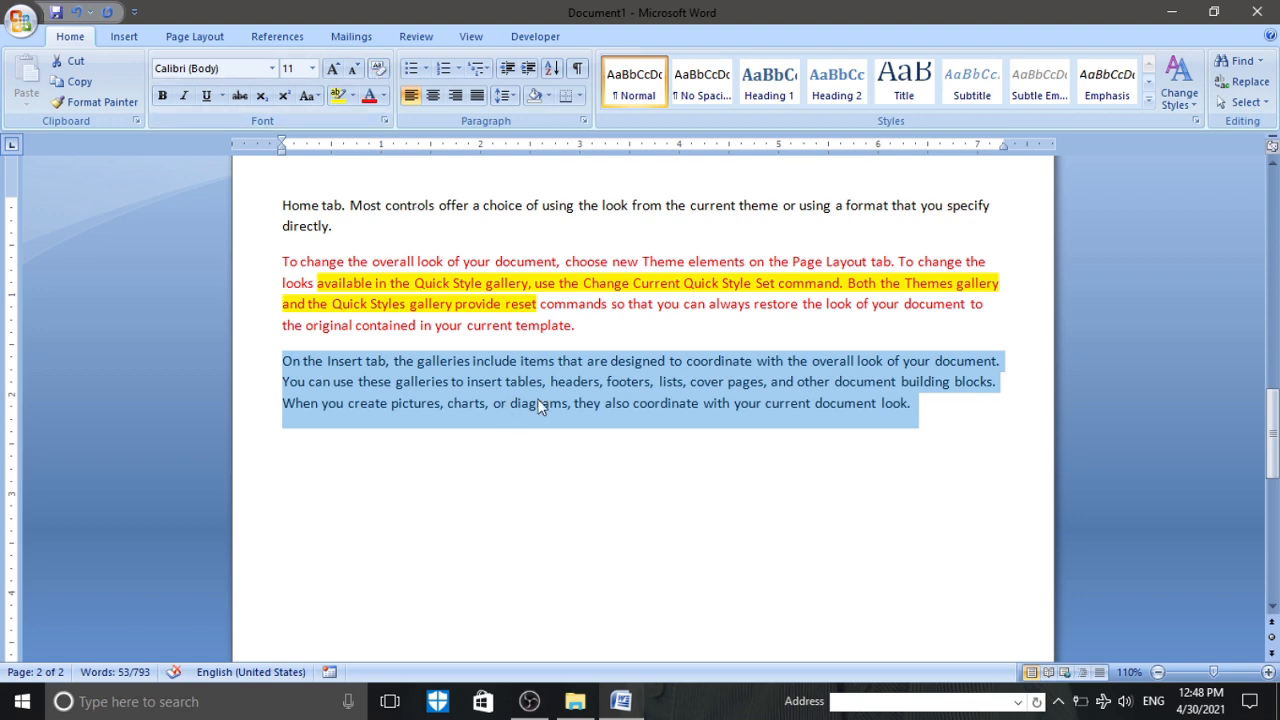
{"action": "key", "text": "ctrl+z"}
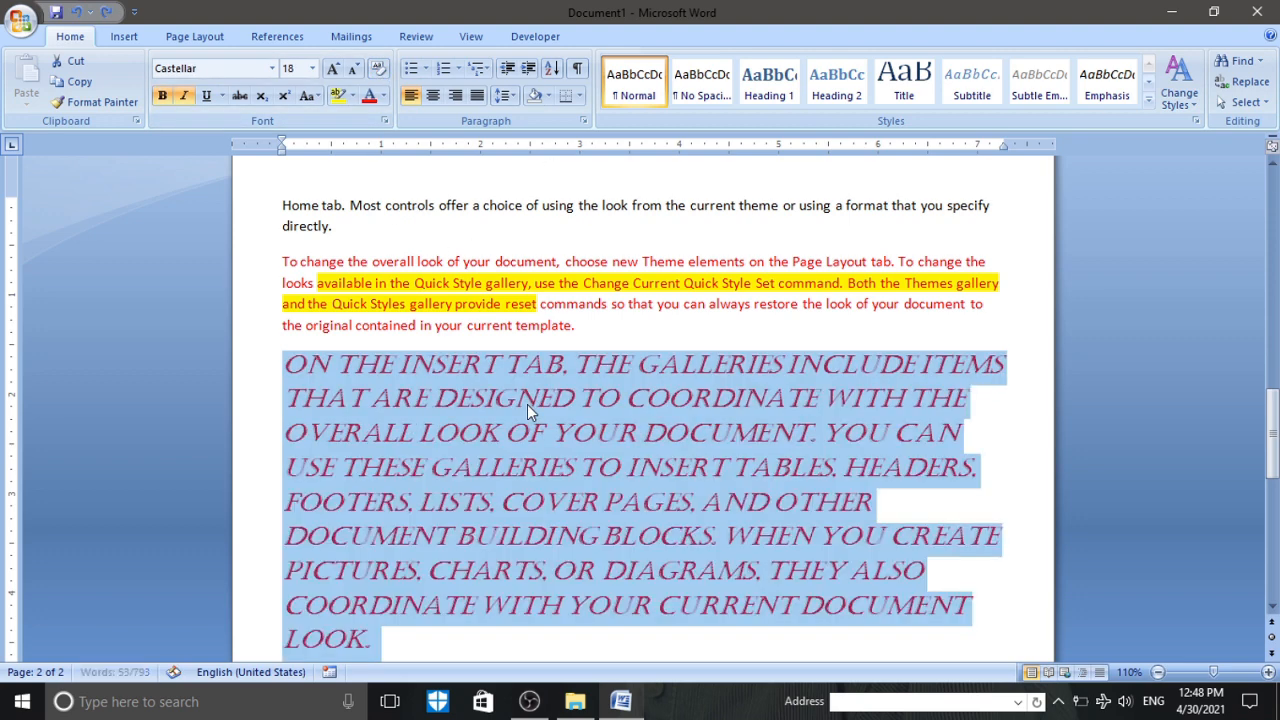
- Clear all formatting from the Castellar paragraph at the end of page 2, leaving plain text
{"action": "left_click", "coordinate": [499, 500]}
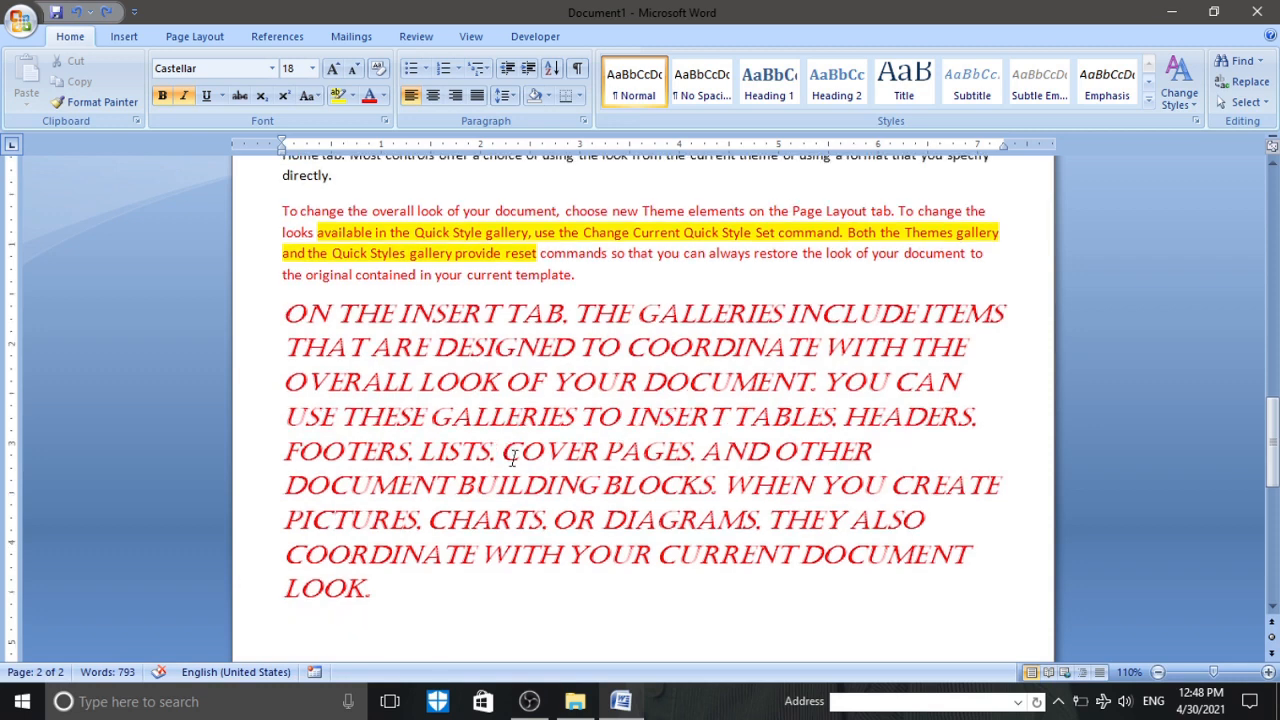
{"action": "scroll", "coordinate": [512, 458], "scroll_direction": "down", "scroll_amount": 1}
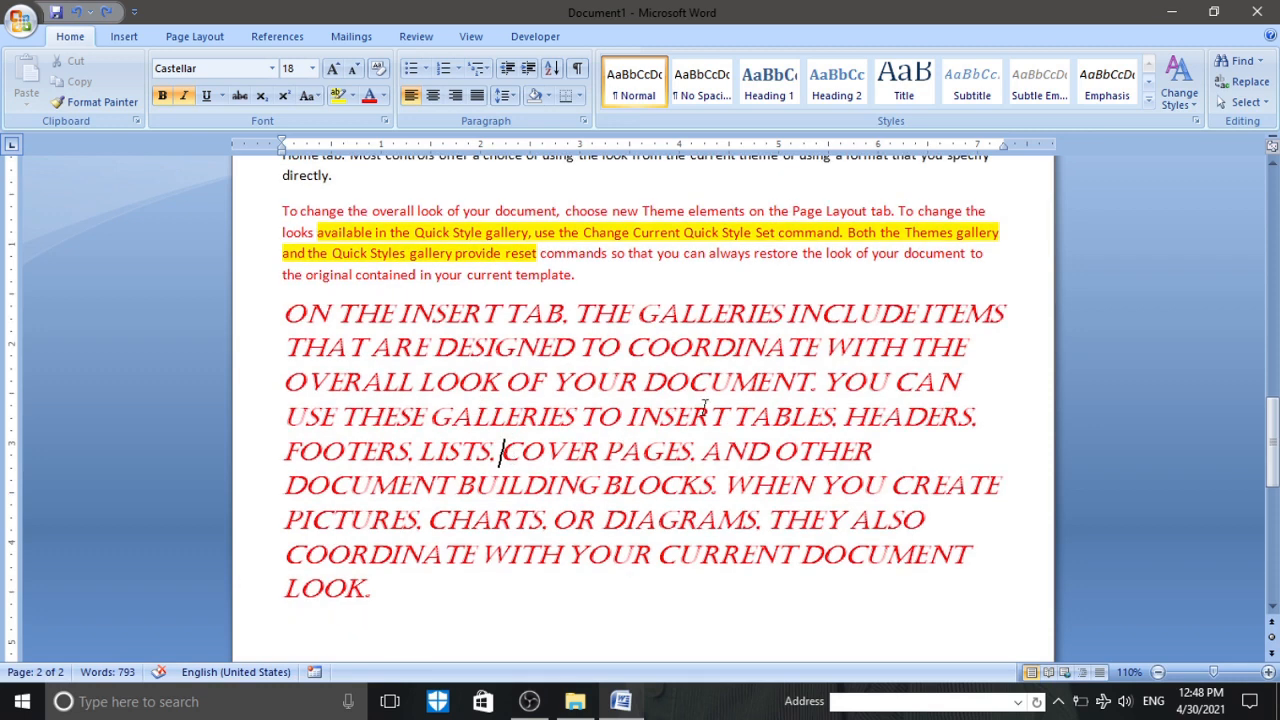
{"action": "triple_click", "coordinate": [506, 392]}
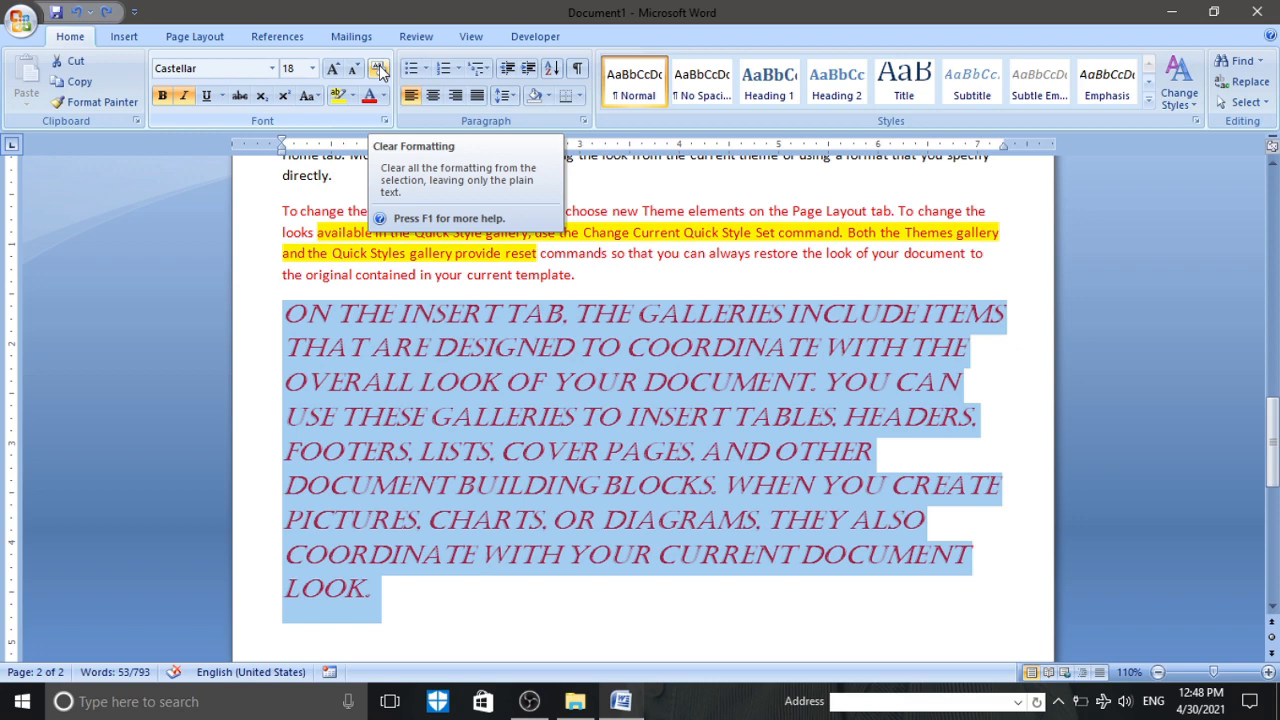
{"action": "left_click", "coordinate": [380, 68]}
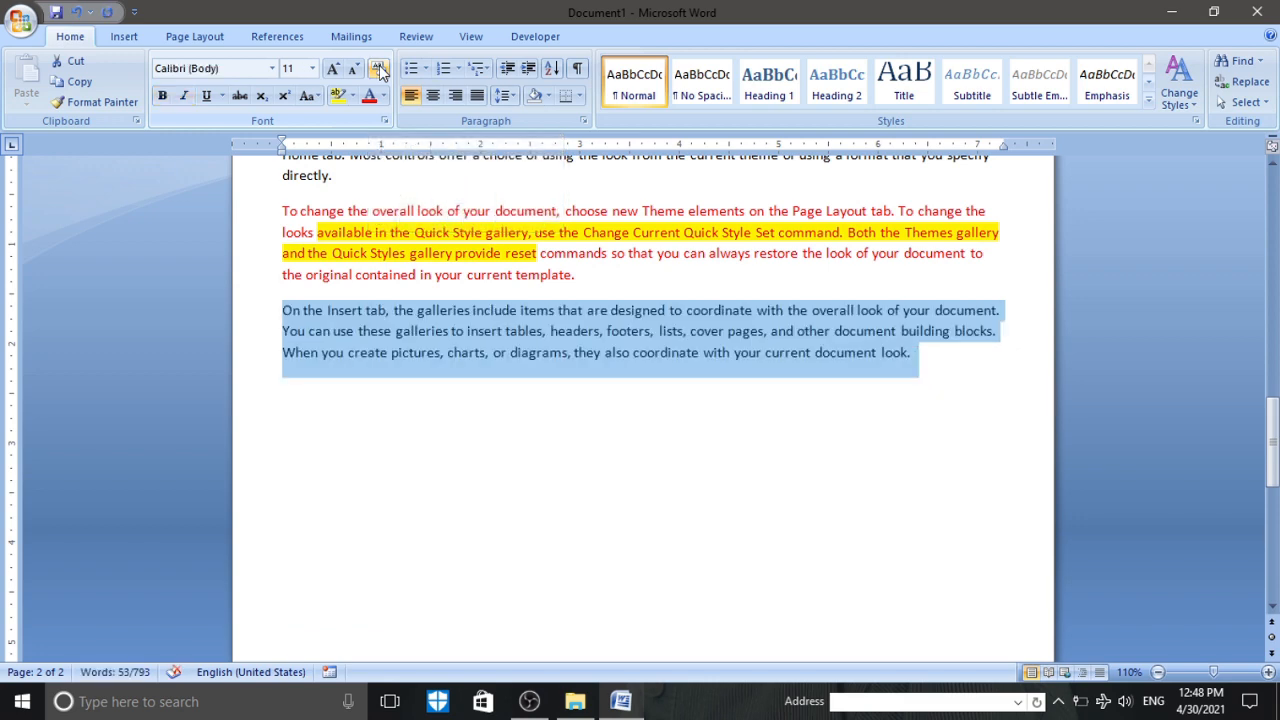
{"action": "left_click", "coordinate": [435, 375]}
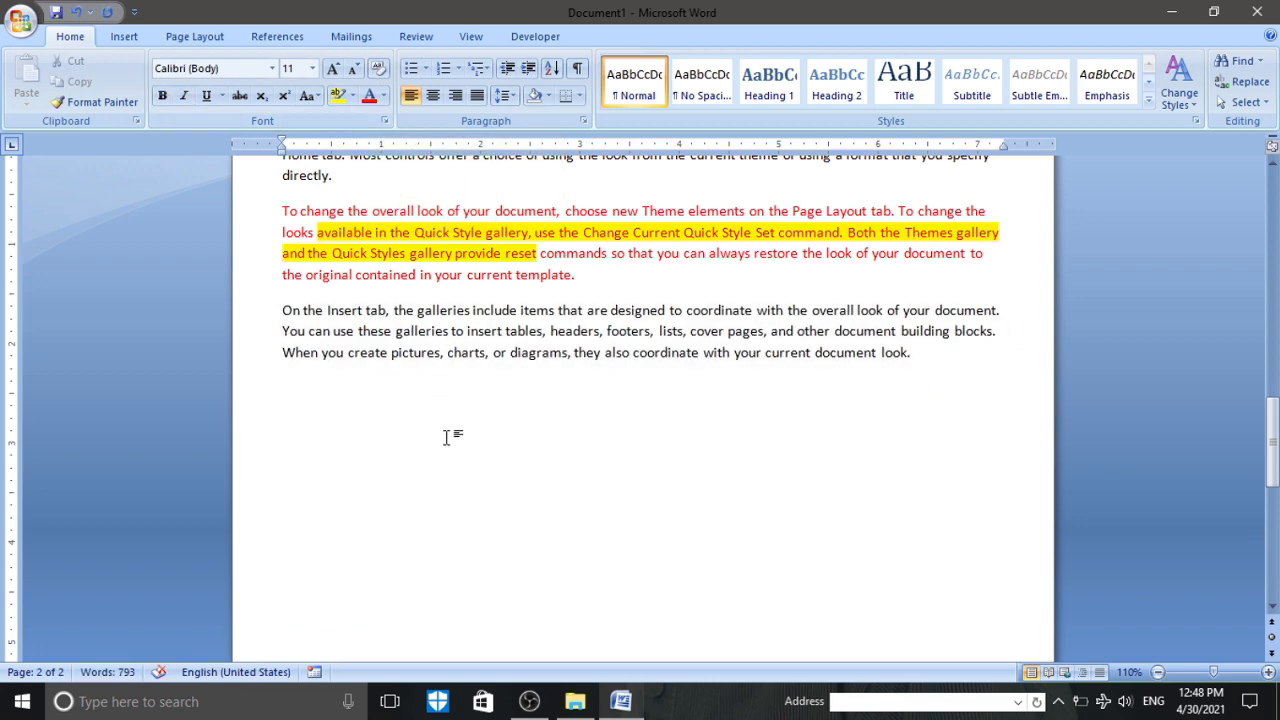
{"action": "scroll", "coordinate": [434, 400], "scroll_direction": "up", "scroll_amount": 1}
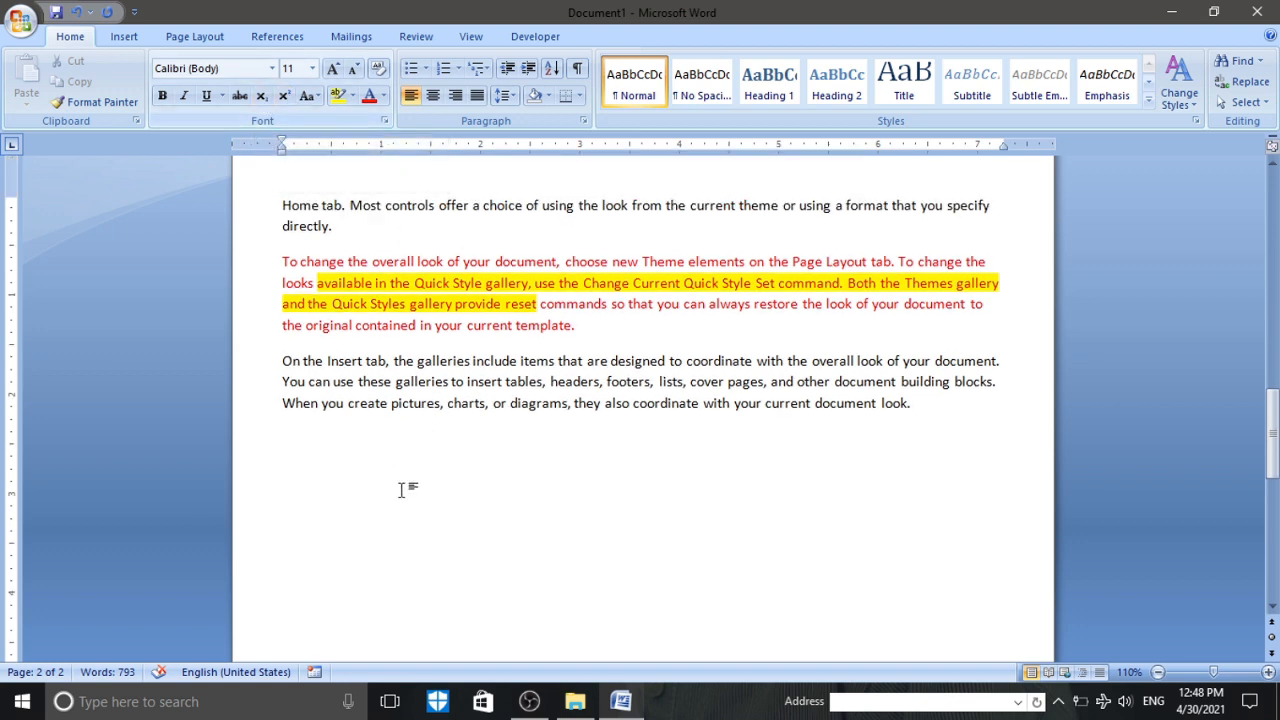
- Add two lines of filler text below the last paragraph, one in capitals starting "IICASE" and one in lowercase
{"action": "left_click", "coordinate": [306, 456]}
{"action": "left_click", "coordinate": [953, 411]}
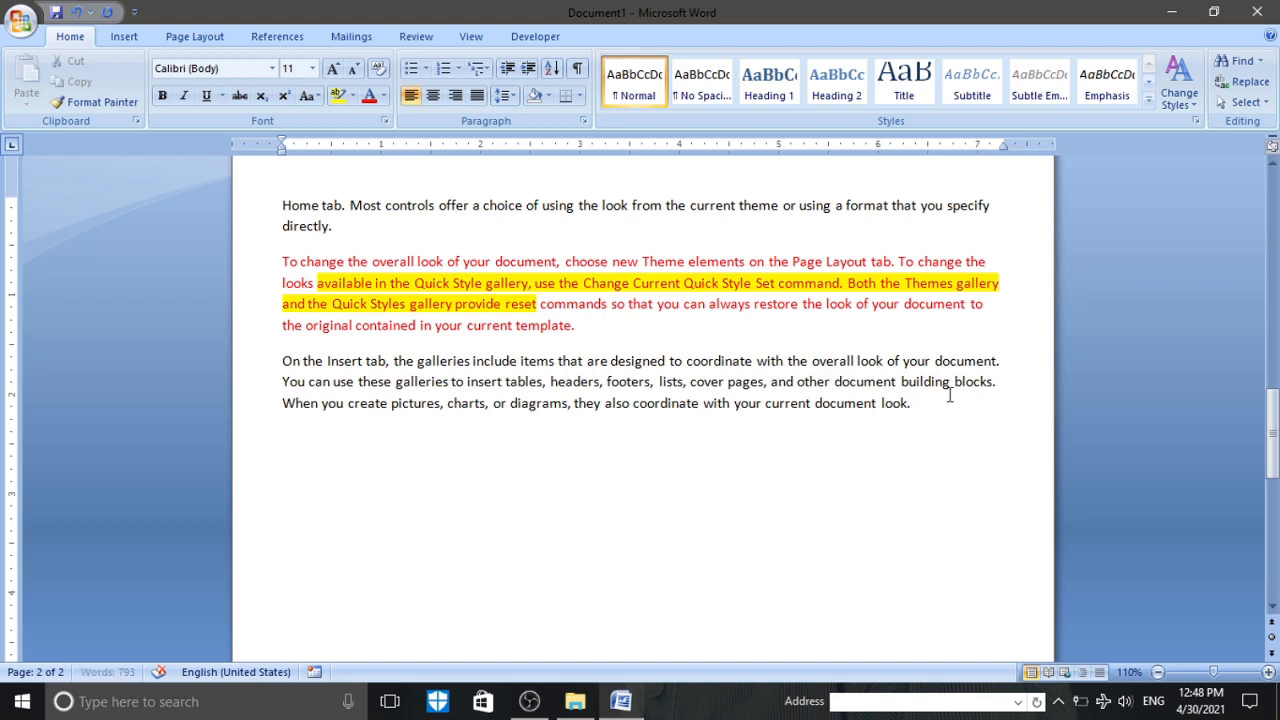
{"action": "scroll", "coordinate": [949, 396], "scroll_direction": "down", "scroll_amount": 3}
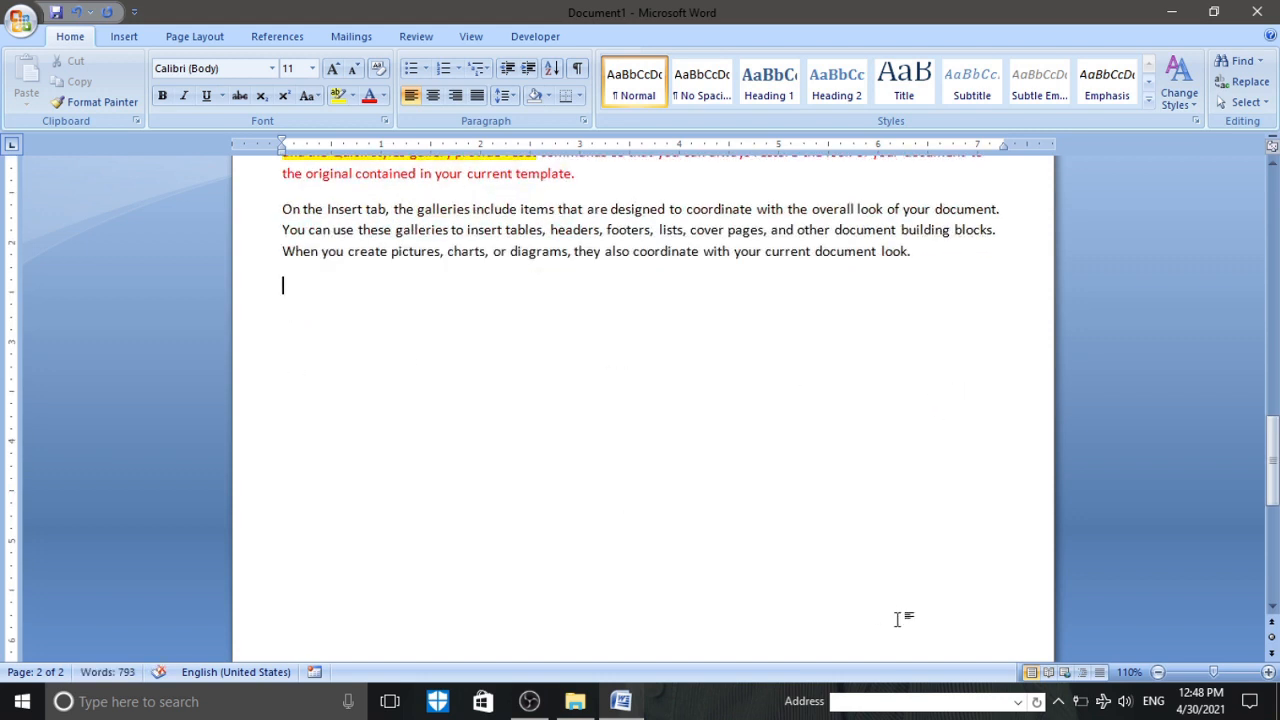
{"action": "key", "text": "Return"}
{"action": "type", "text": "IICASE D;FKLJSDKL  FJKLSJFKLSJSAKLD  FJKSLAJF  KLJSDA  FLJSF"}
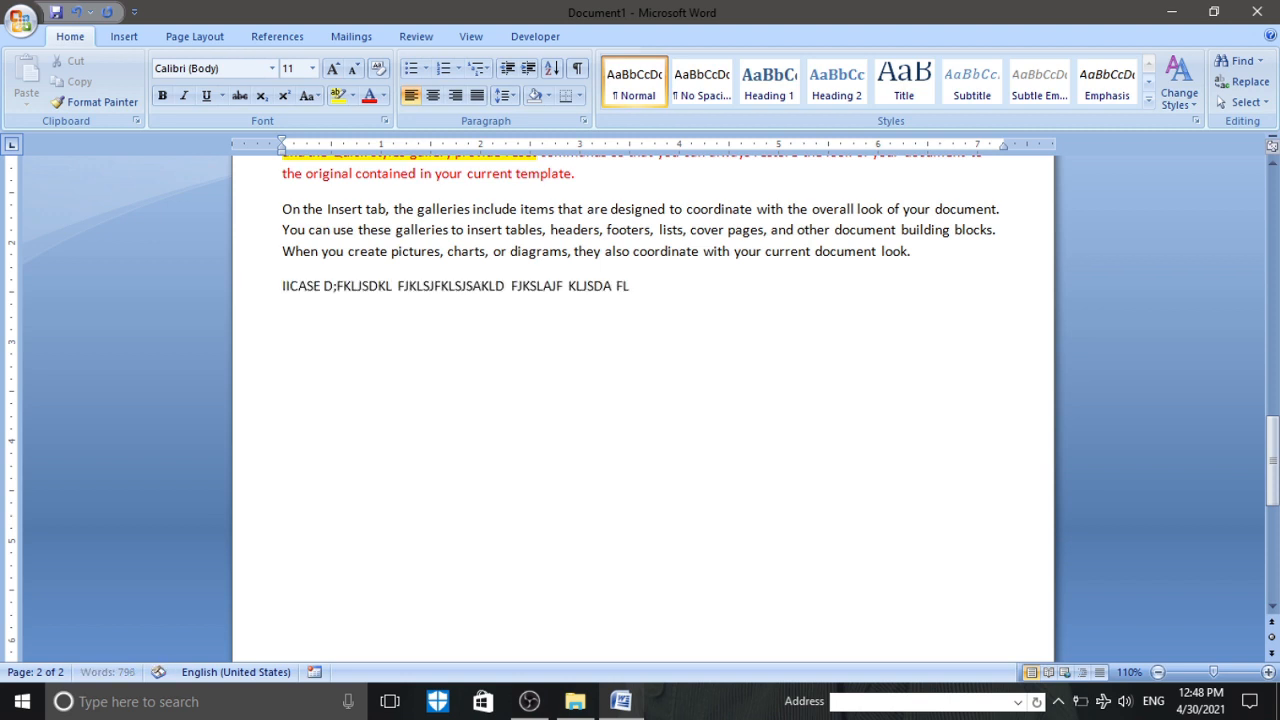
{"action": "key", "text": "Return"}
{"action": "type", "text": "dkj glkdfjgkl dfjgkdfj gkjfdgkjfd"}
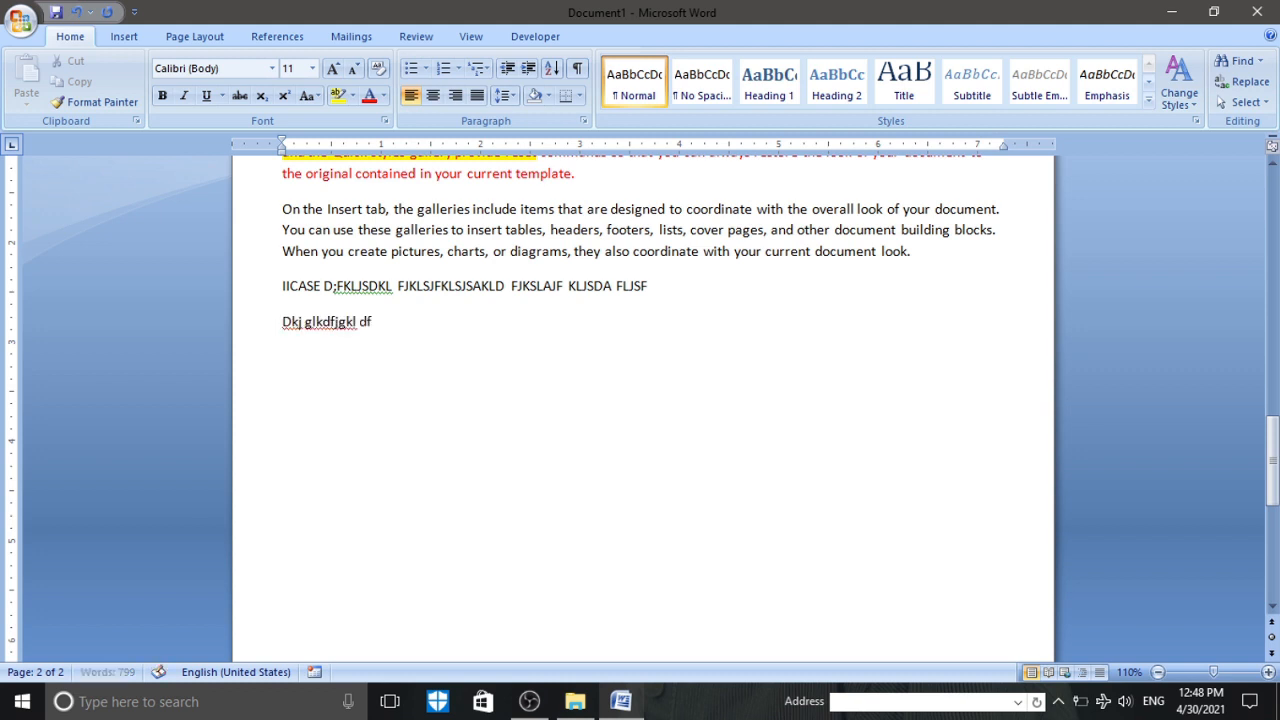
- Delete both filler lines below the last paragraph
{"action": "key", "text": "BackSpace"}
{"action": "key", "text": "BackSpace"}
{"action": "key", "text": "BackSpace"}
{"action": "key", "text": "BackSpace"}
{"action": "key", "text": "BackSpace"}
{"action": "key", "text": "BackSpace"}
{"action": "key", "text": "BackSpace"}
{"action": "key", "text": "BackSpace"}
{"action": "key", "text": "BackSpace"}
{"action": "key", "text": "BackSpace"}
{"action": "key", "text": "BackSpace"}
{"action": "key", "text": "BackSpace"}
{"action": "key", "text": "BackSpace"}
{"action": "key", "text": "BackSpace"}
{"action": "key", "text": "BackSpace"}
{"action": "key", "text": "BackSpace"}
{"action": "key", "text": "BackSpace"}
{"action": "key", "text": "BackSpace"}
{"action": "key", "text": "BackSpace"}
{"action": "key", "text": "BackSpace"}
{"action": "key", "text": "BackSpace"}
{"action": "key", "text": "BackSpace"}
{"action": "key", "text": "BackSpace"}
{"action": "key", "text": "BackSpace"}
{"action": "key", "text": "BackSpace"}
{"action": "key", "text": "BackSpace"}
{"action": "key", "text": "BackSpace"}
{"action": "key", "text": "BackSpace"}
{"action": "key", "text": "BackSpace"}
{"action": "key", "text": "BackSpace"}
{"action": "key", "text": "BackSpace"}
{"action": "key", "text": "BackSpace"}
{"action": "key", "text": "BackSpace"}
{"action": "key", "text": "BackSpace"}
{"action": "key", "text": "BackSpace"}
{"action": "key", "text": "BackSpace"}
{"action": "key", "text": "BackSpace"}
{"action": "key", "text": "BackSpace"}
{"action": "key", "text": "BackSpace"}
{"action": "key", "text": "BackSpace"}
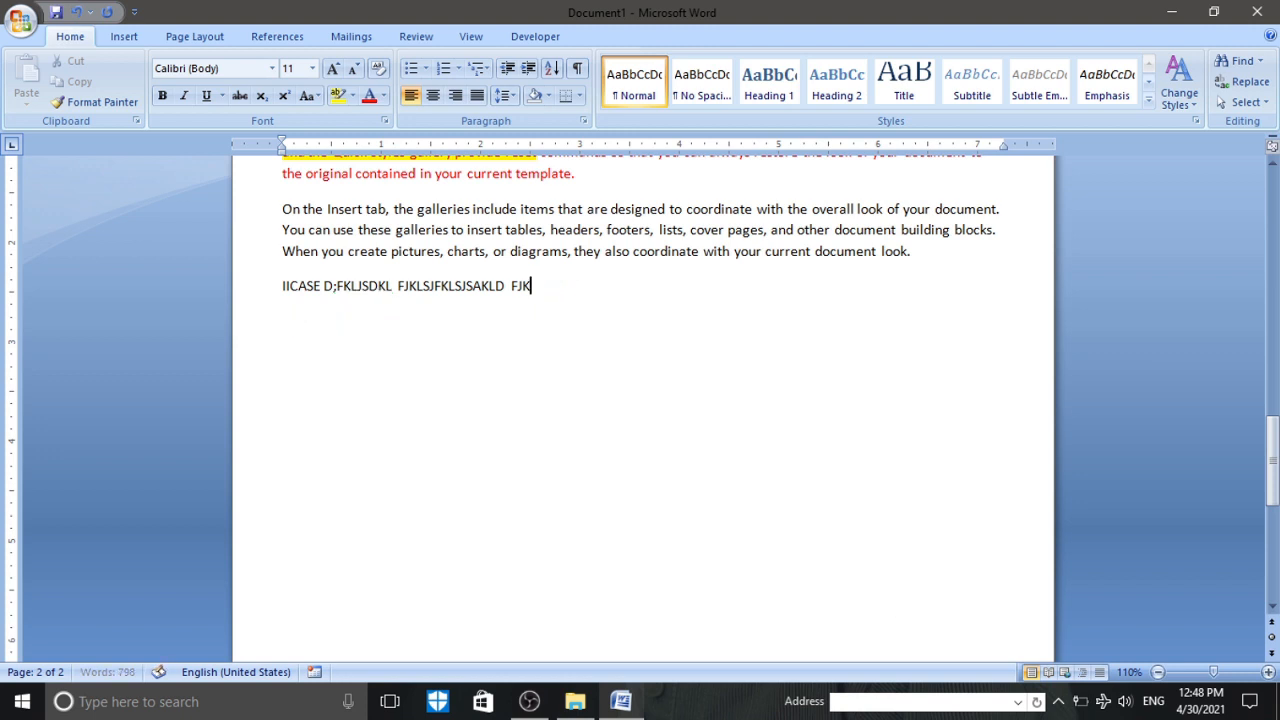
{"action": "key", "text": "BackSpace"}
{"action": "key", "text": "BackSpace"}
{"action": "key", "text": "BackSpace"}
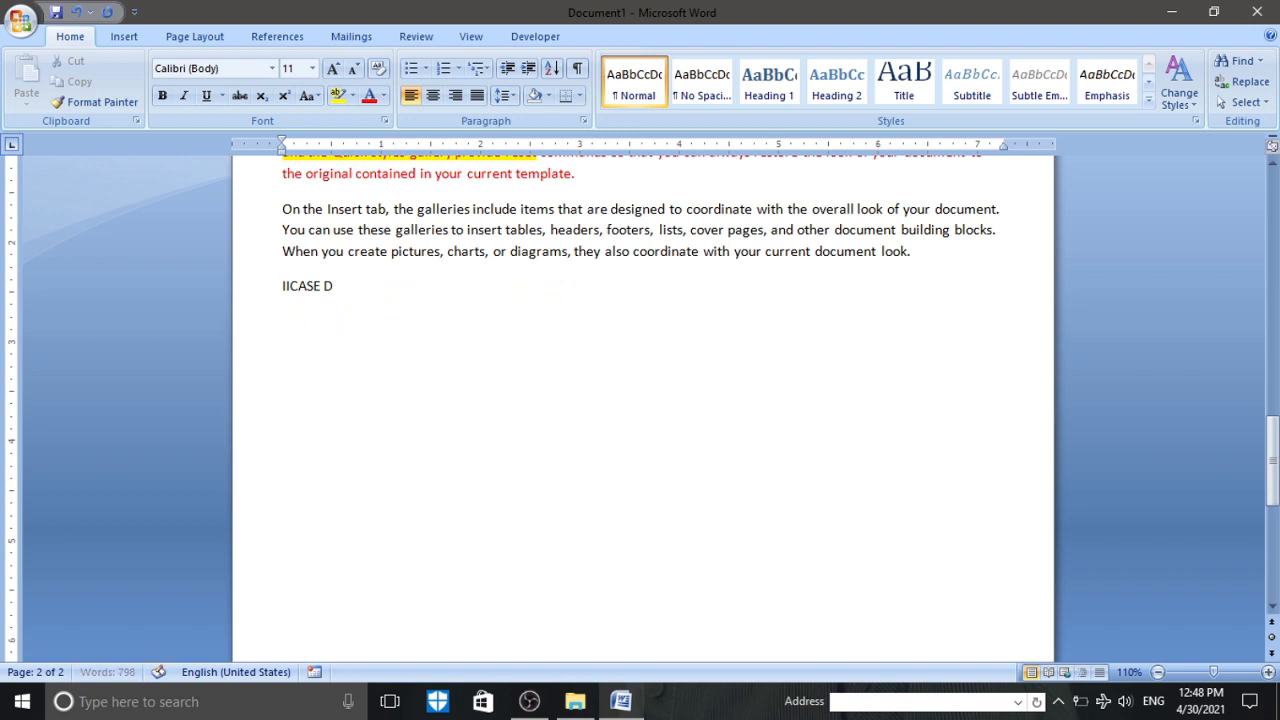
{"action": "key", "text": "BackSpace"}
{"action": "key", "text": "BackSpace"}
{"action": "key", "text": "BackSpace"}
{"action": "key", "text": "BackSpace"}
- Add a line reading "IICA" below an empty paragraph and repeat "IICA" in a second tabbed column on the same line
{"action": "key", "text": "Return"}
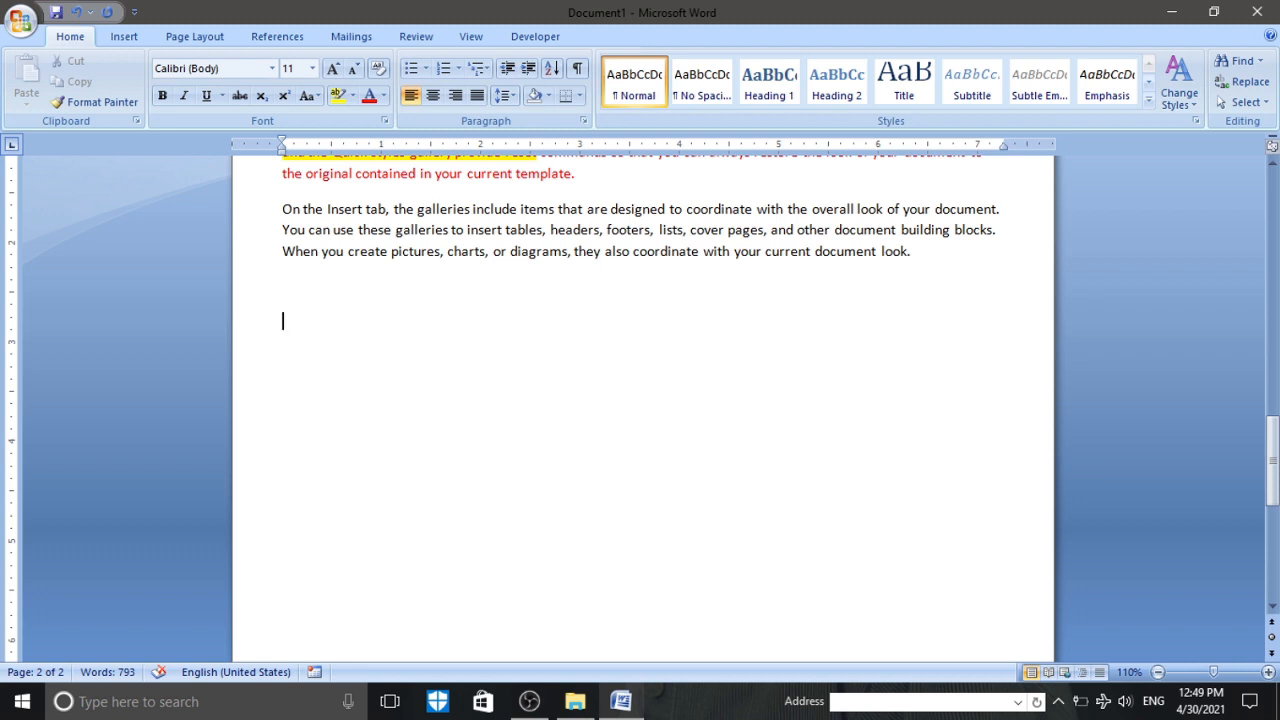
{"action": "type", "text": "The"}
{"action": "key", "text": "BackSpace"}
{"action": "key", "text": "BackSpace"}
{"action": "key", "text": "BackSpace"}
{"action": "key", "text": "BackSpace"}
{"action": "type", "text": "ICA\tIICA"}
- Add the line "Microsoft Office" directly below the first "IICA"
{"action": "key", "text": "Return"}
{"action": "type", "text": "Mico"}
{"action": "key", "text": "BackSpace"}
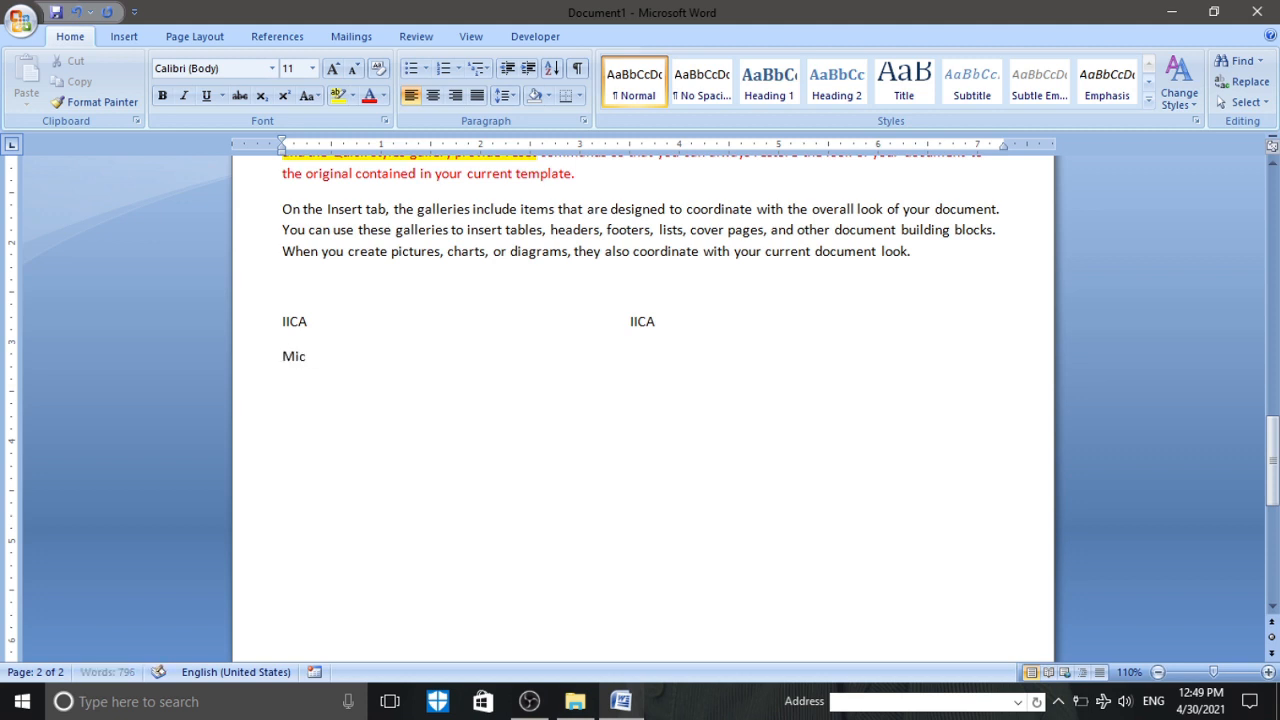
{"action": "type", "text": "rosoft Of"}
- Copy "Microsoft Office" and paste it on the same line, tabbed across to align under the second "IICA"
{"action": "key", "text": "shift+Left"}
{"action": "key", "text": "shift+Left"}
{"action": "key", "text": "shift+Left"}
{"action": "key", "text": "shift+Left"}
{"action": "key", "text": "shift+Left"}
{"action": "key", "text": "shift+Left"}
{"action": "key", "text": "shift+Left"}
{"action": "key", "text": "shift+Left"}
{"action": "key", "text": "shift+Left"}
{"action": "key", "text": "shift+Left"}
{"action": "key", "text": "shift+Left"}
{"action": "key", "text": "shift+Left"}
{"action": "key", "text": "shift+Left"}
{"action": "key", "text": "shift+Left"}
{"action": "key", "text": "shift+Left"}
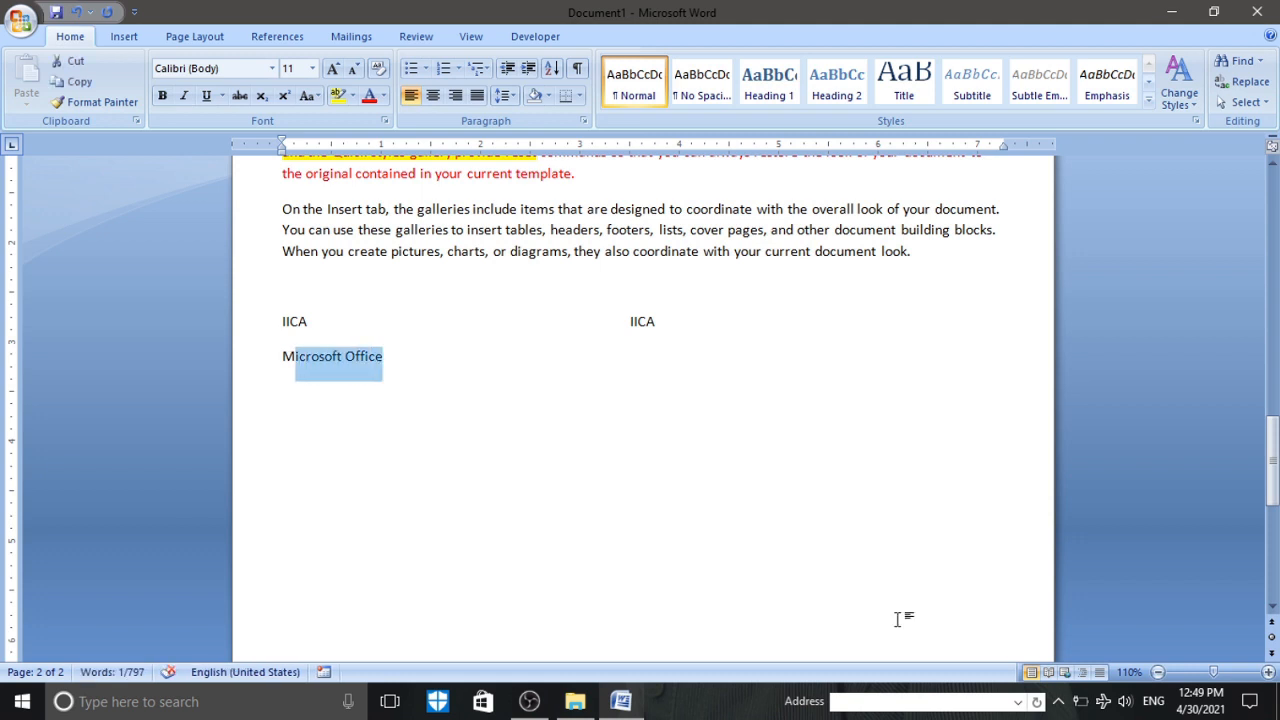
{"action": "key", "text": "shift+Left"}
{"action": "key", "text": "ctrl+c"}
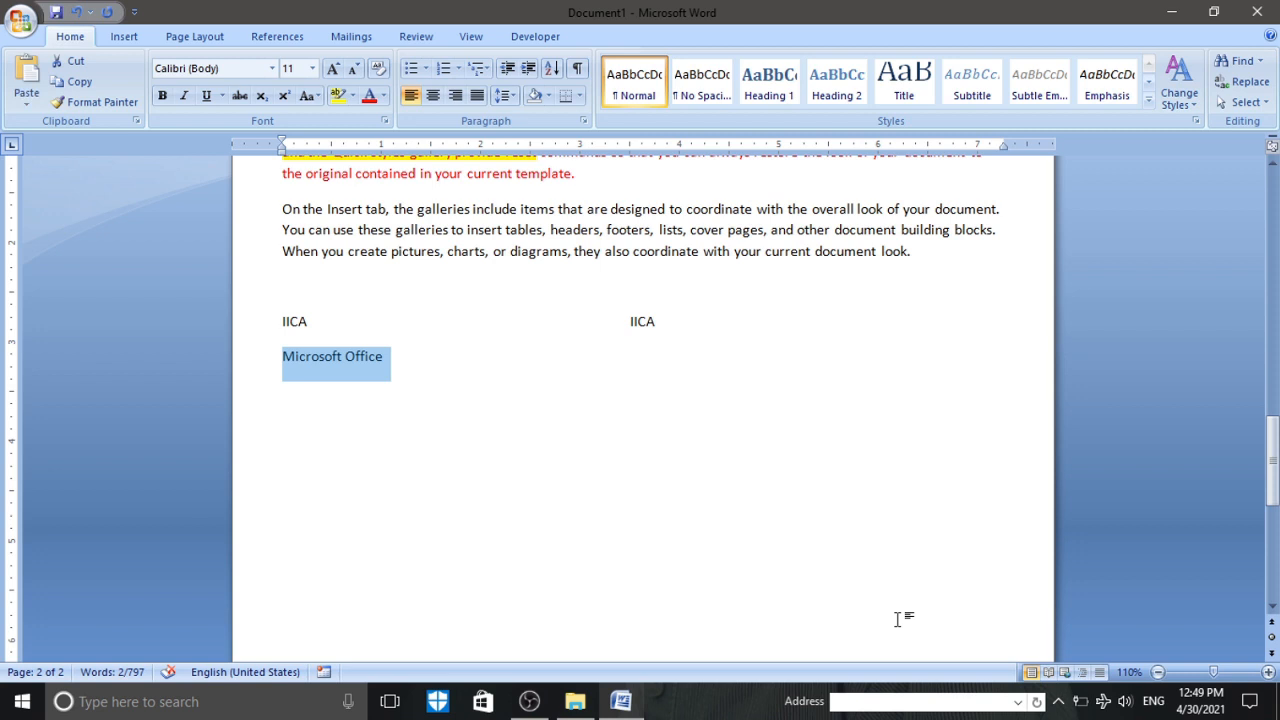
{"action": "key", "text": "Right"}
{"action": "key", "text": "Tab"}
{"action": "key", "text": "Tab"}
{"action": "key", "text": "Tab"}
{"action": "key", "text": "Tab"}
{"action": "key", "text": "Tab"}
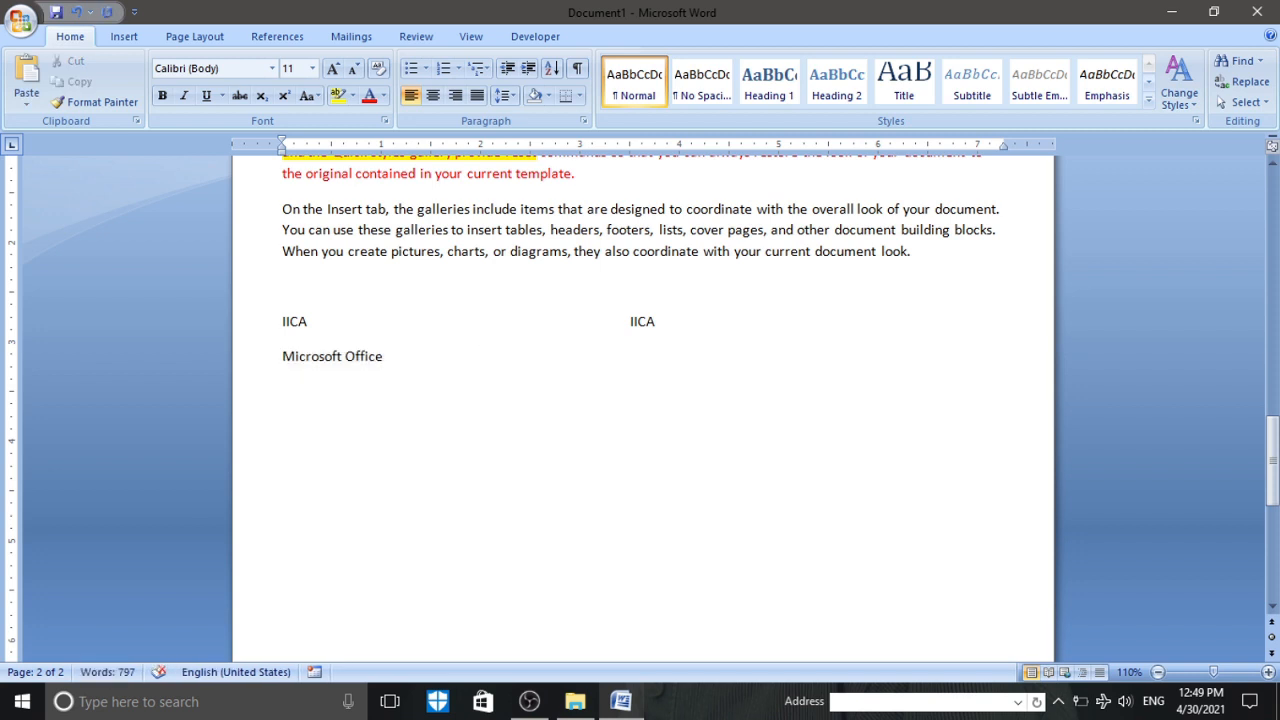
{"action": "key", "text": "ctrl+v"}
- Enter the formula "(a + b)2 = a2 + 2ab + b2" as plain text on the line below "Microsoft Office"
{"action": "type", "text": "(a + b)2 = "}
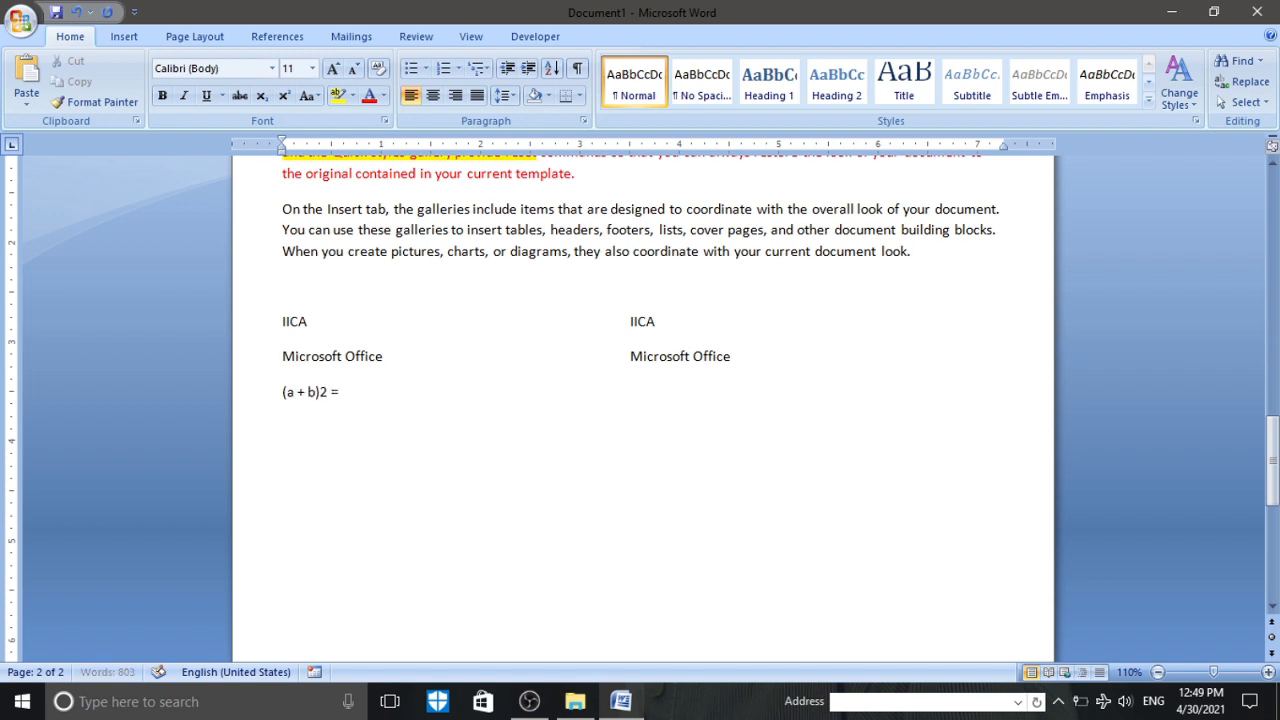
{"action": "type", "text": "a2 + 2ab + b2"}
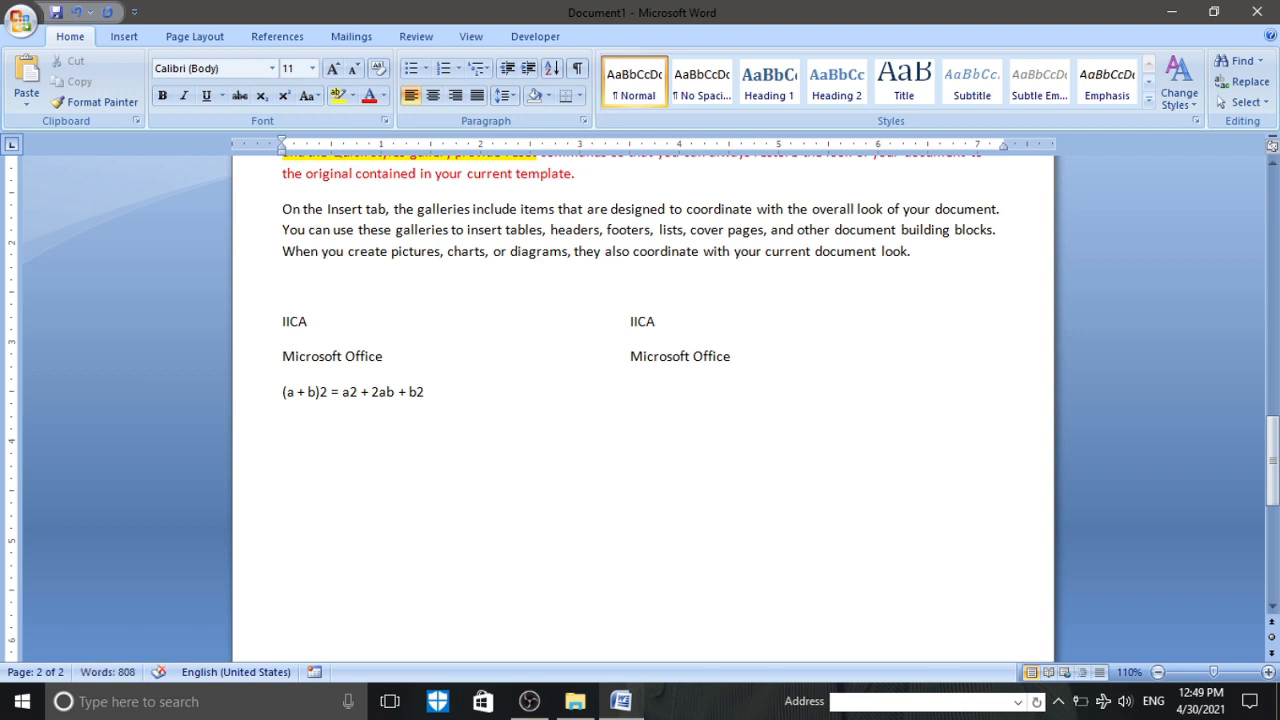
- Enter the formula "(a + b)3 = a3 + 3a2b + 3ab2 + b3" as plain text in the second column of the existing formula's line
{"action": "type", "text": "(a + b)3 ="}
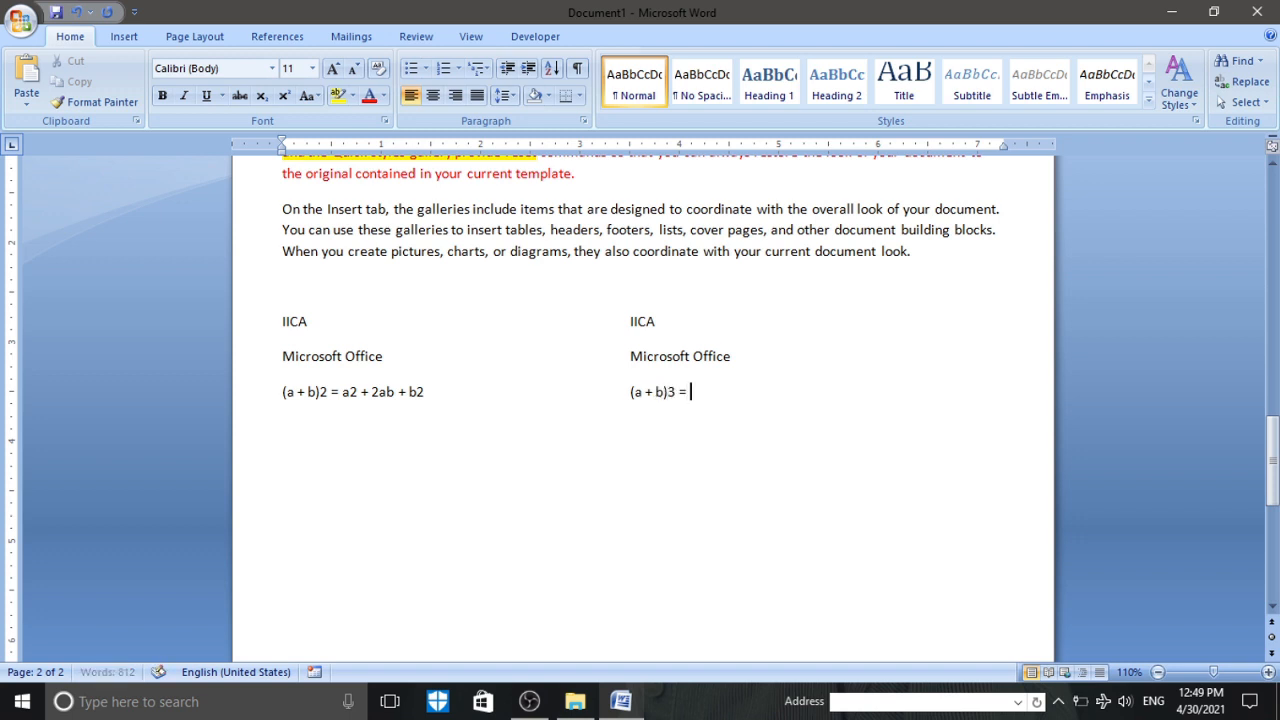
{"action": "type", "text": " a3 + 3a2b +"}
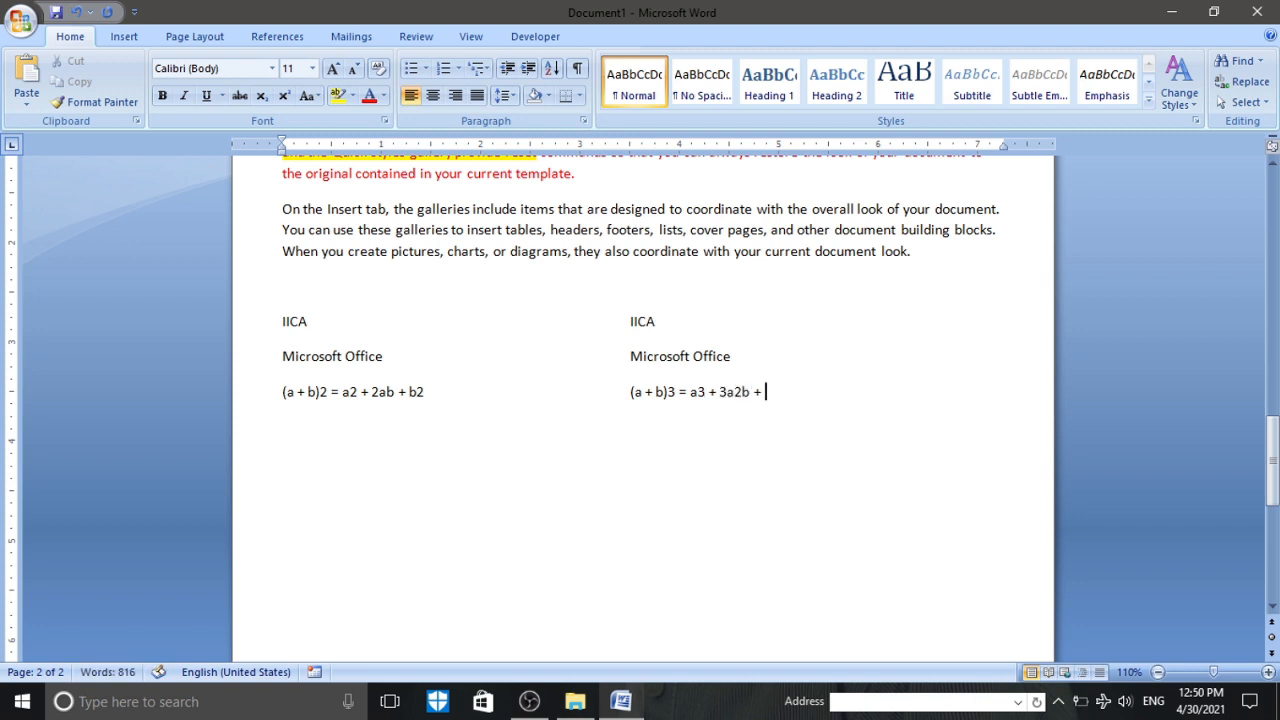
{"action": "type", "text": " 3ab2 + b3"}
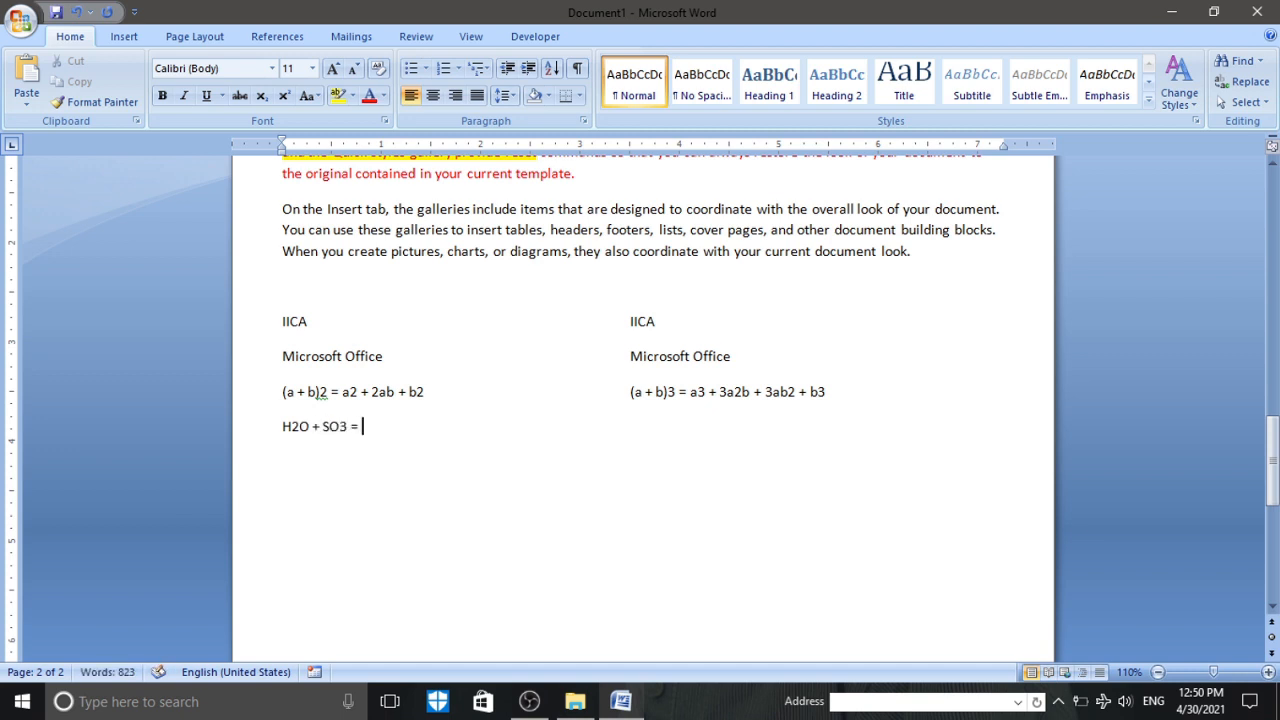
- Complete the equation "H2O + SO3 = H2SO4" on the line below the formulas and add "CaCO3 + H2O = CO2 + Ca(OH)2" in the second column
{"action": "type", "text": "H2S"}
{"action": "type", "text": "CaCO"}
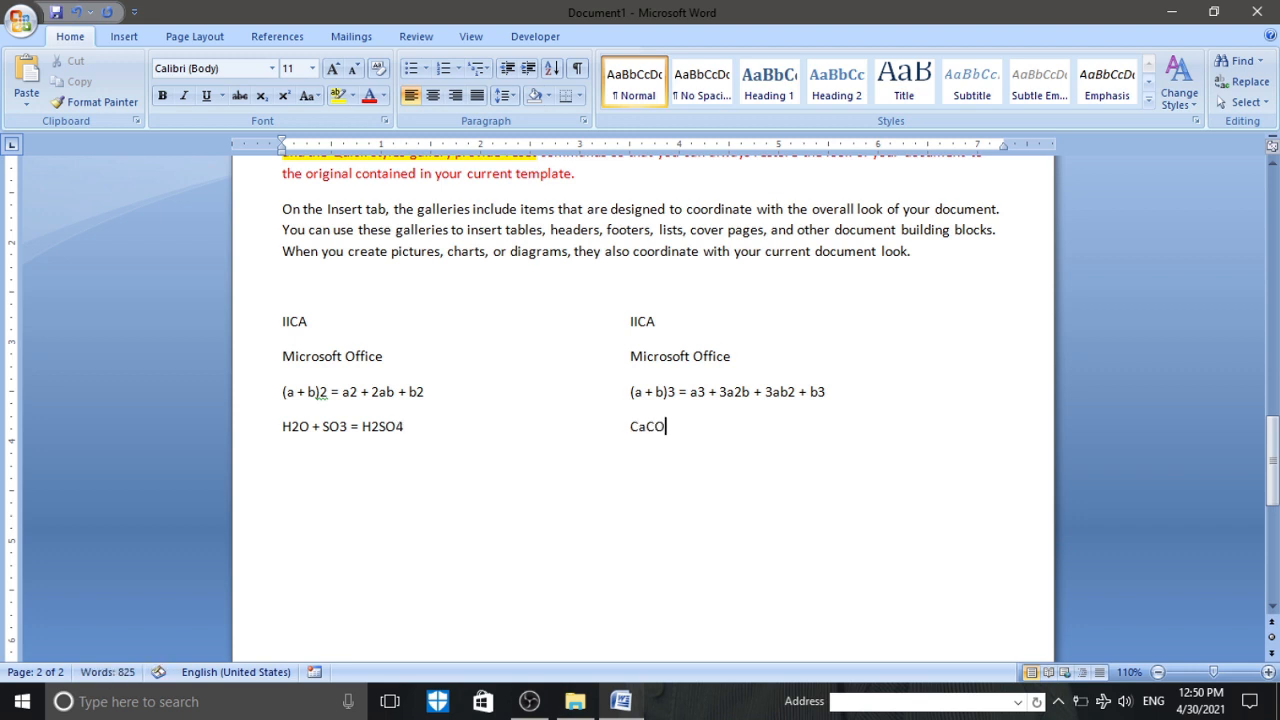
{"action": "type", "text": "3 ="}
{"action": "type", "text": " H@"}
{"action": "key", "text": "BackSpace"}
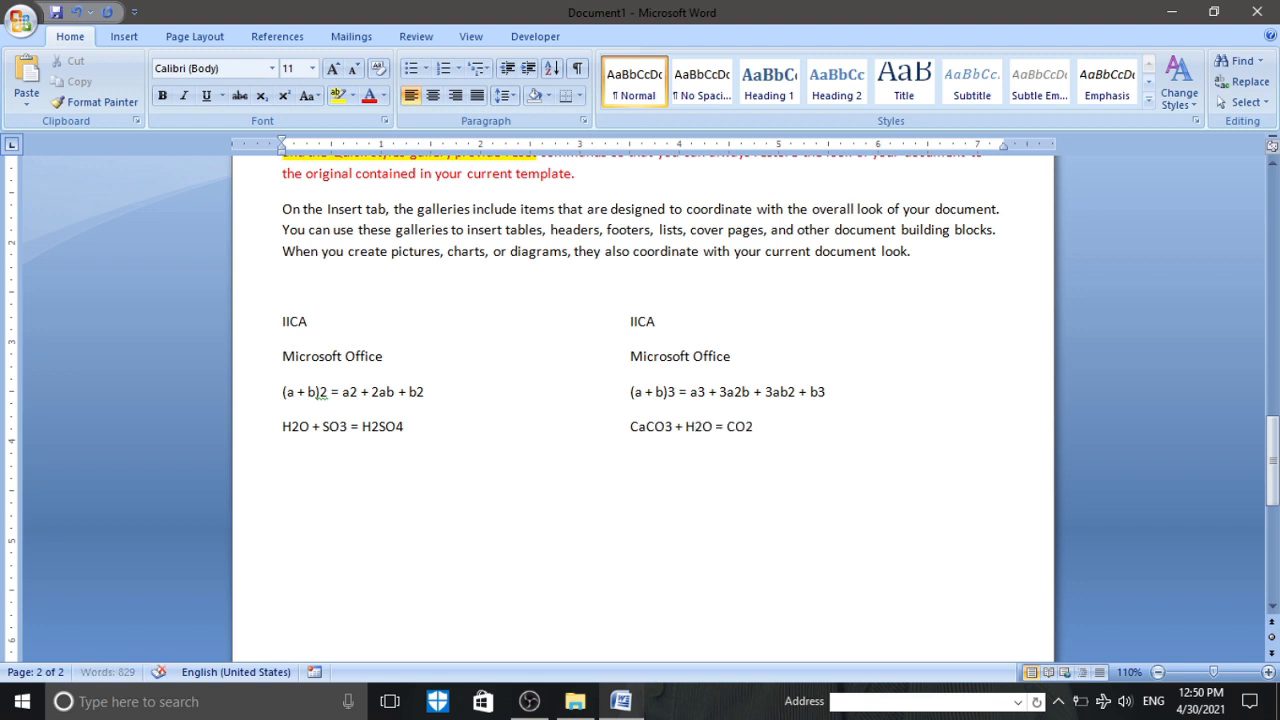
{"action": "type", "text": "Ca(OH)2"}
{"action": "key", "text": "Return"}
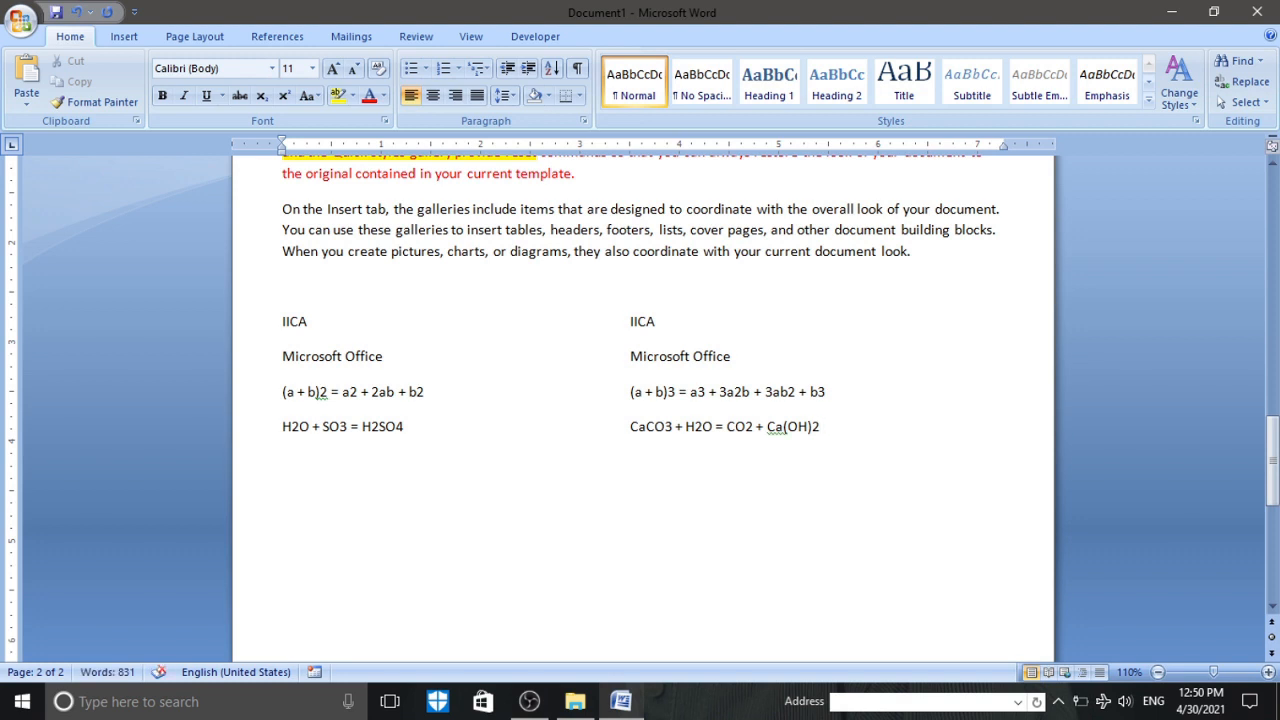
- Add another line reading "Microsoft Office" directly below the chemical equations
{"action": "type", "text": "Micr"}
{"action": "key", "text": "BackSpace"}
{"action": "type", "text": "rosoft Office"}
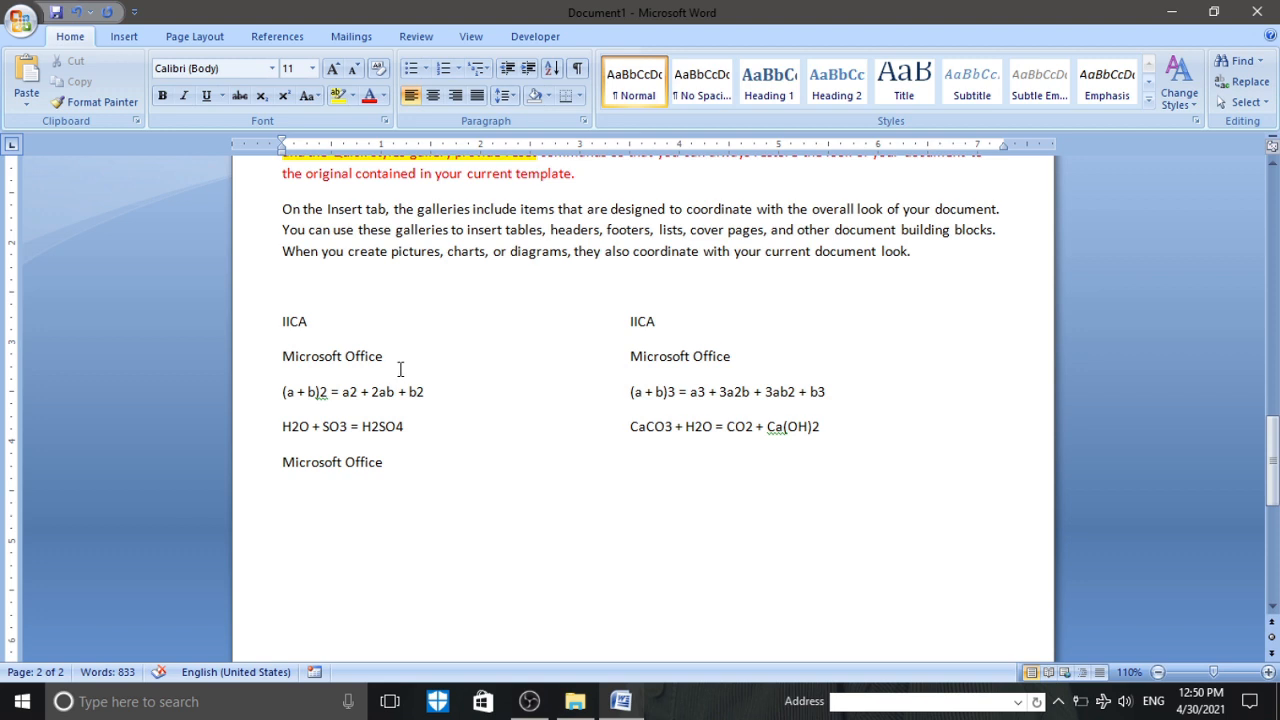
- Apply the Shadow effect to the first-column "IICA" and set its font size to 72
{"action": "left_click_drag", "start_coordinate": [314, 326], "coordinate": [272, 330]}
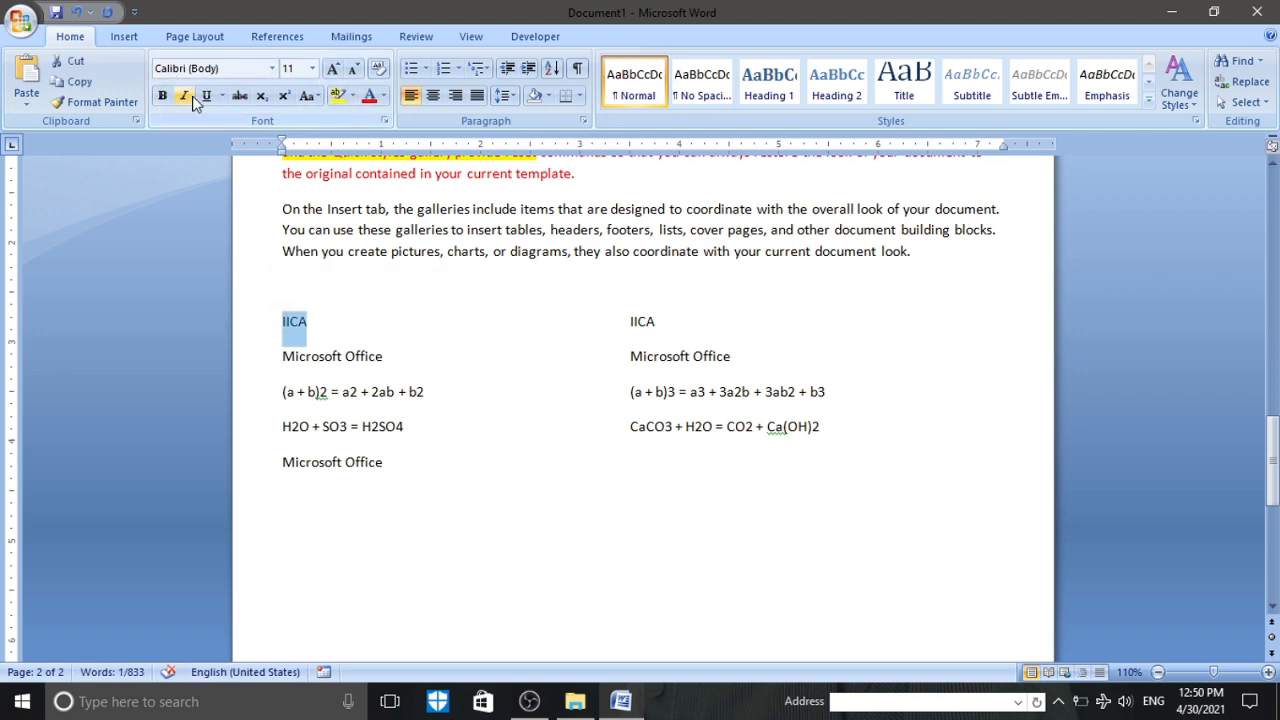
{"action": "left_click", "coordinate": [386, 121]}
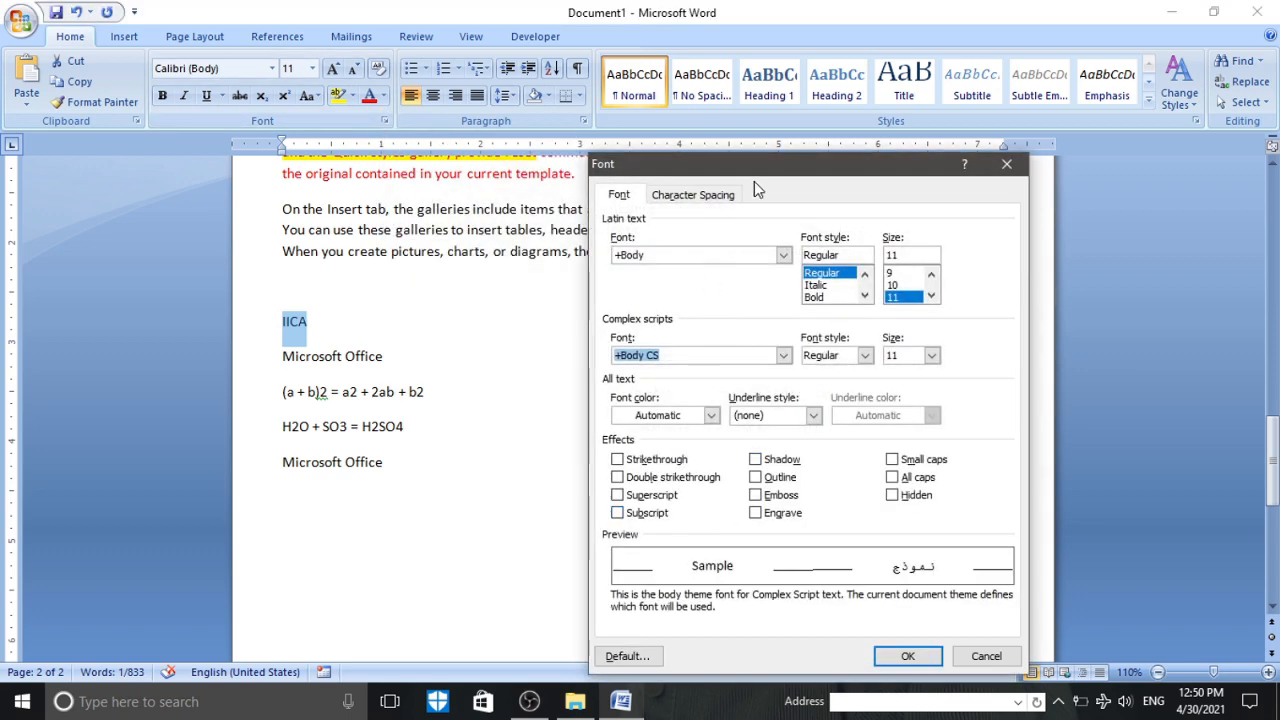
{"action": "left_click_drag", "start_coordinate": [729, 173], "coordinate": [754, 140]}
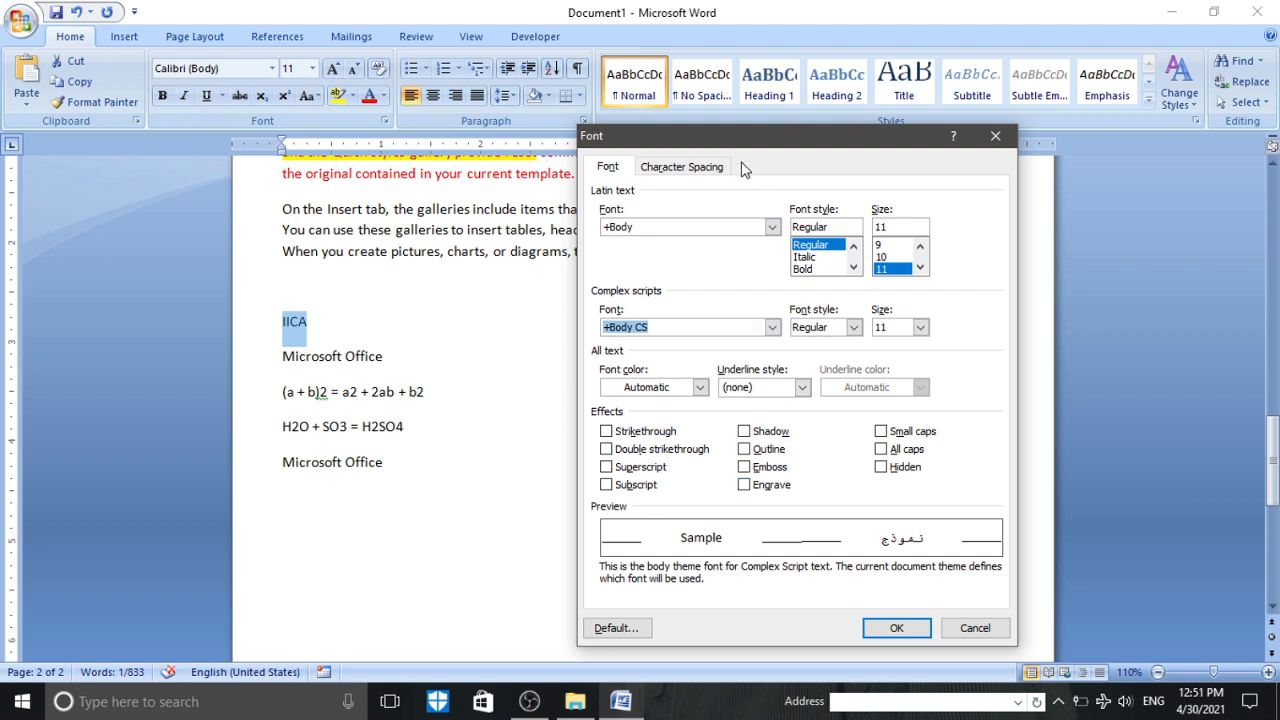
{"action": "left_click_drag", "start_coordinate": [746, 146], "coordinate": [774, 141]}
{"action": "left_click", "coordinate": [779, 423]}
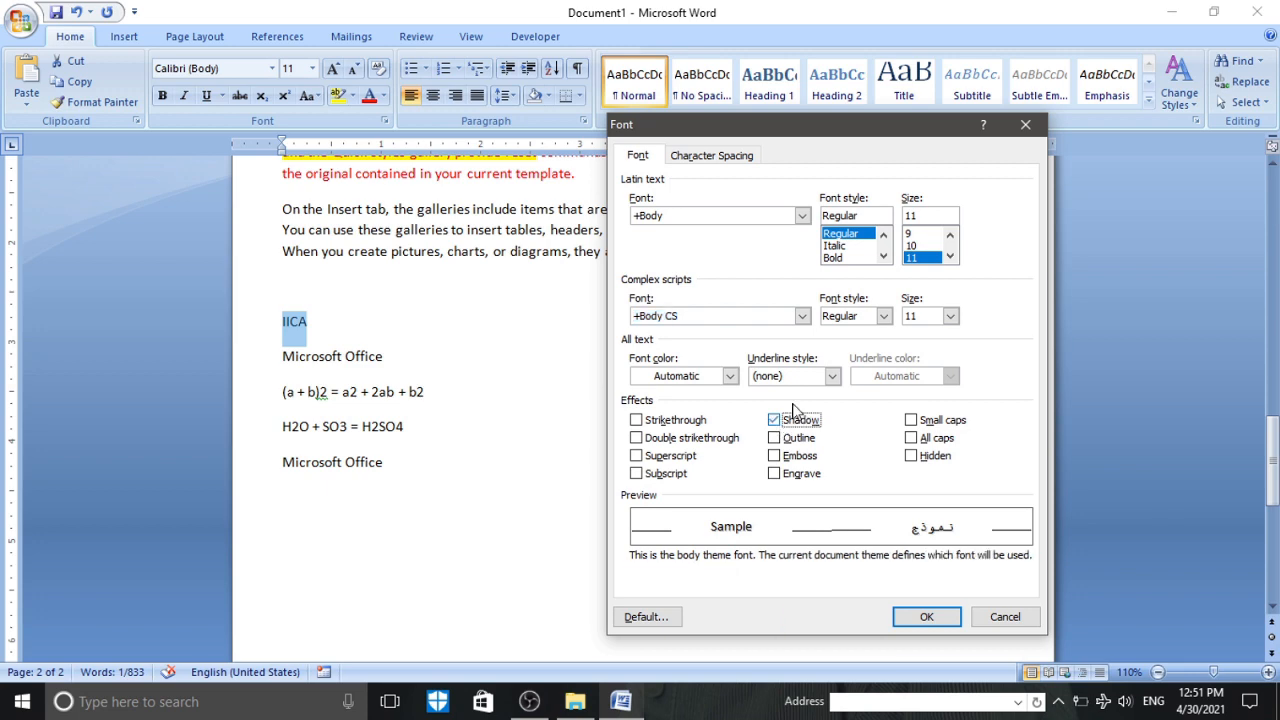
{"action": "left_click", "coordinate": [927, 618]}
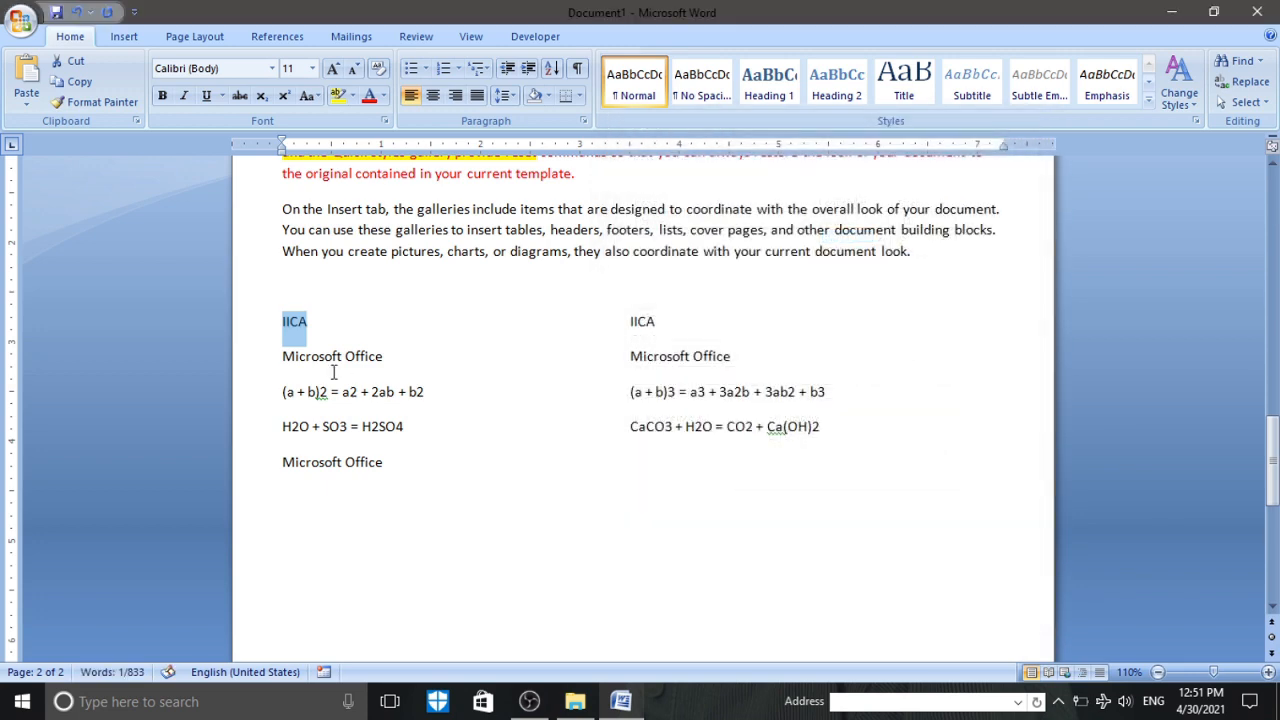
{"action": "left_click", "coordinate": [312, 68]}
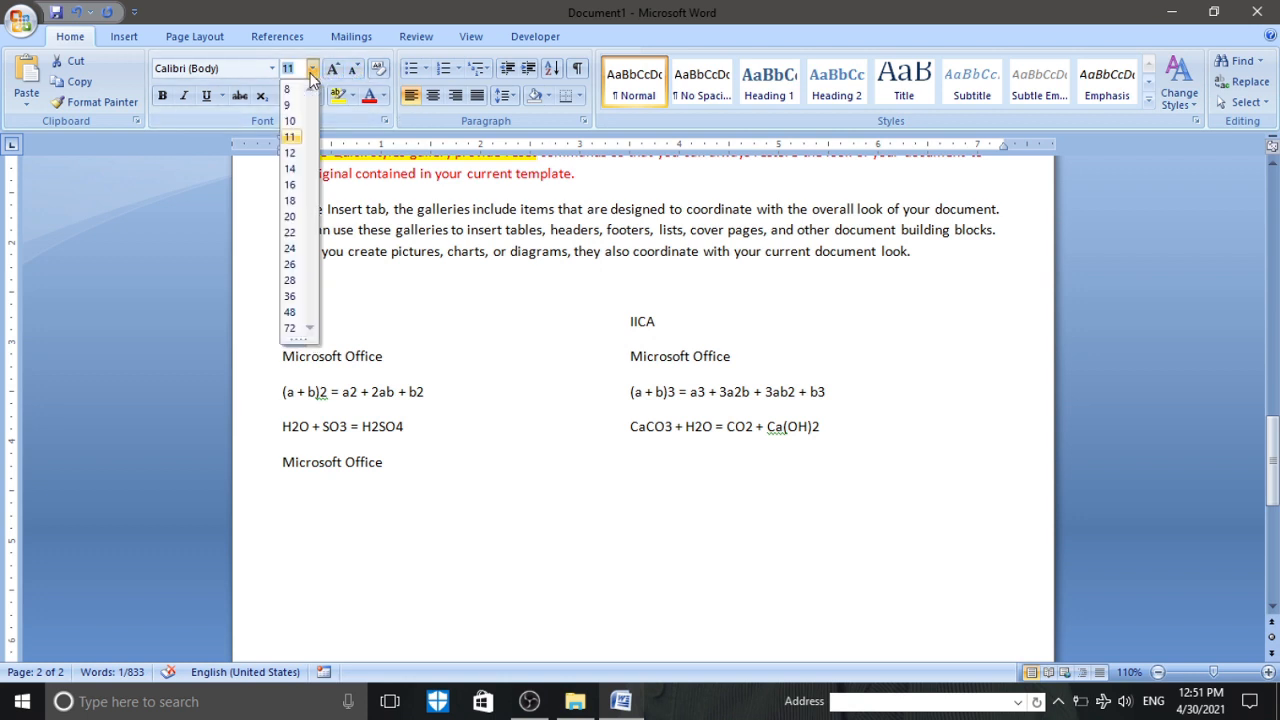
{"action": "left_click", "coordinate": [289, 312]}
{"action": "left_click", "coordinate": [488, 482]}
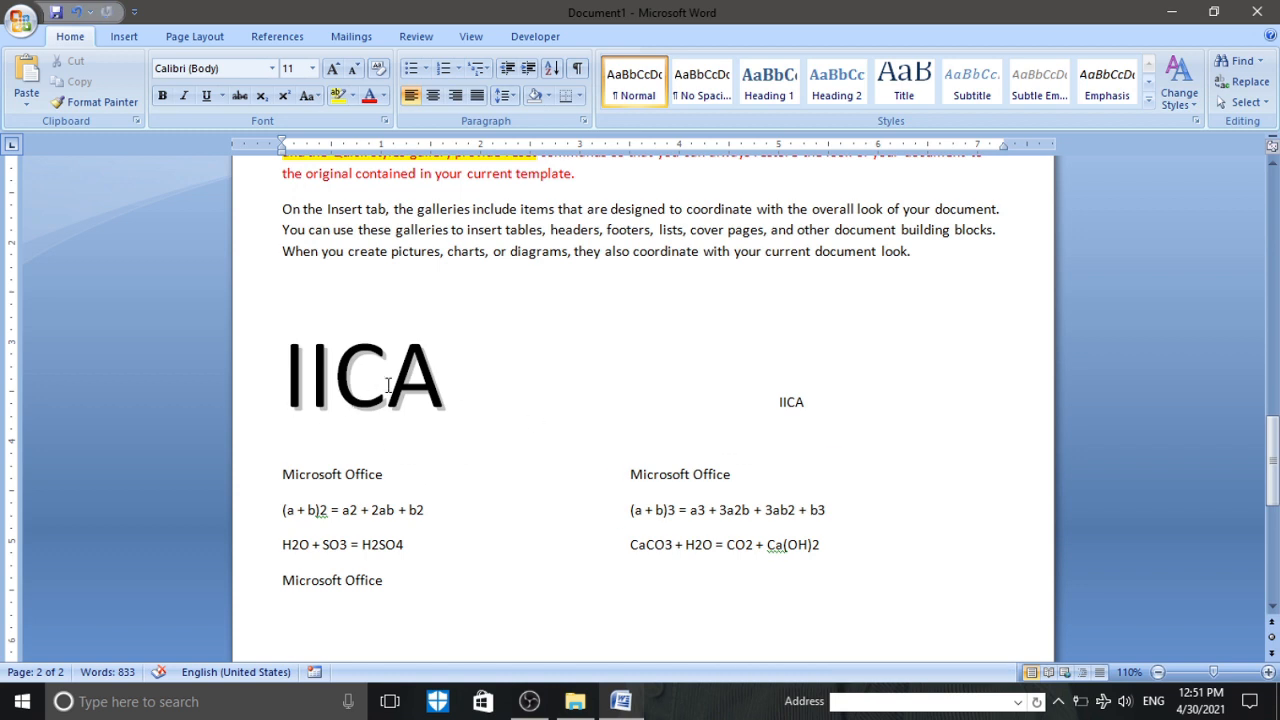
- Turn the Shadow effect off and back on for the enlarged first-column "IICA"
{"action": "left_click_drag", "start_coordinate": [446, 400], "coordinate": [286, 405]}
{"action": "left_click", "coordinate": [384, 121]}
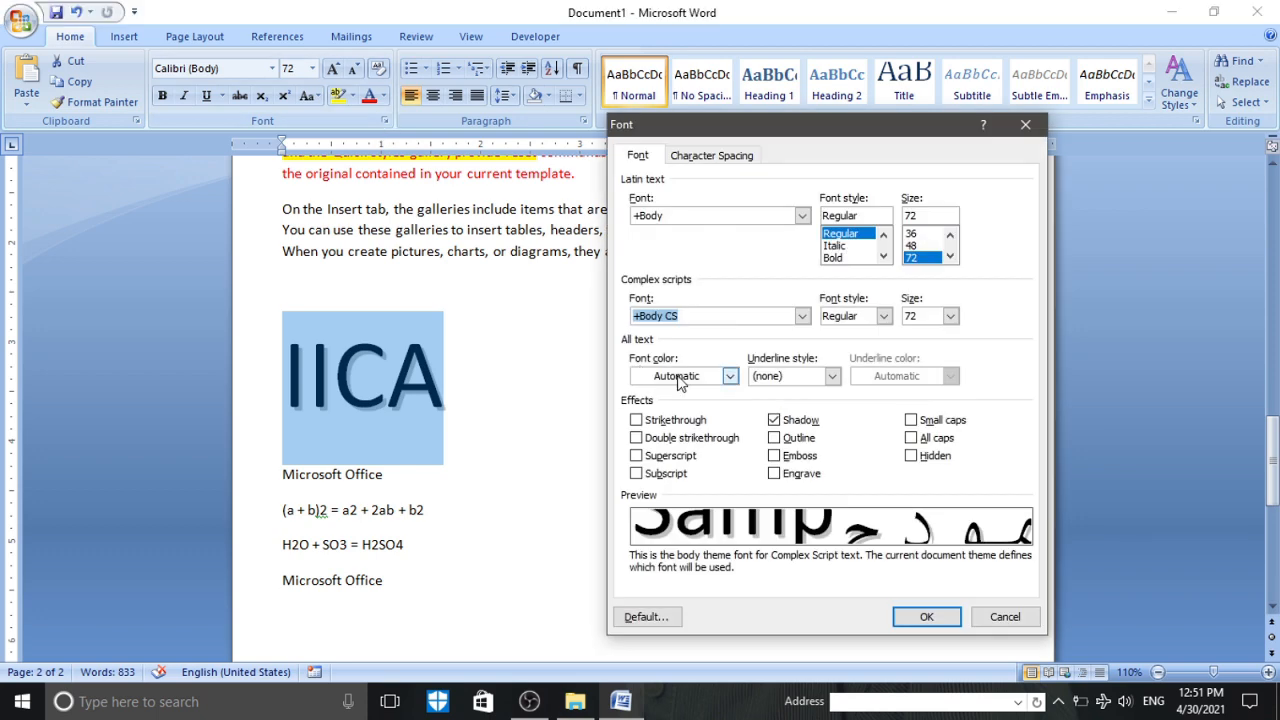
{"action": "left_click", "coordinate": [773, 420]}
{"action": "left_click", "coordinate": [908, 612]}
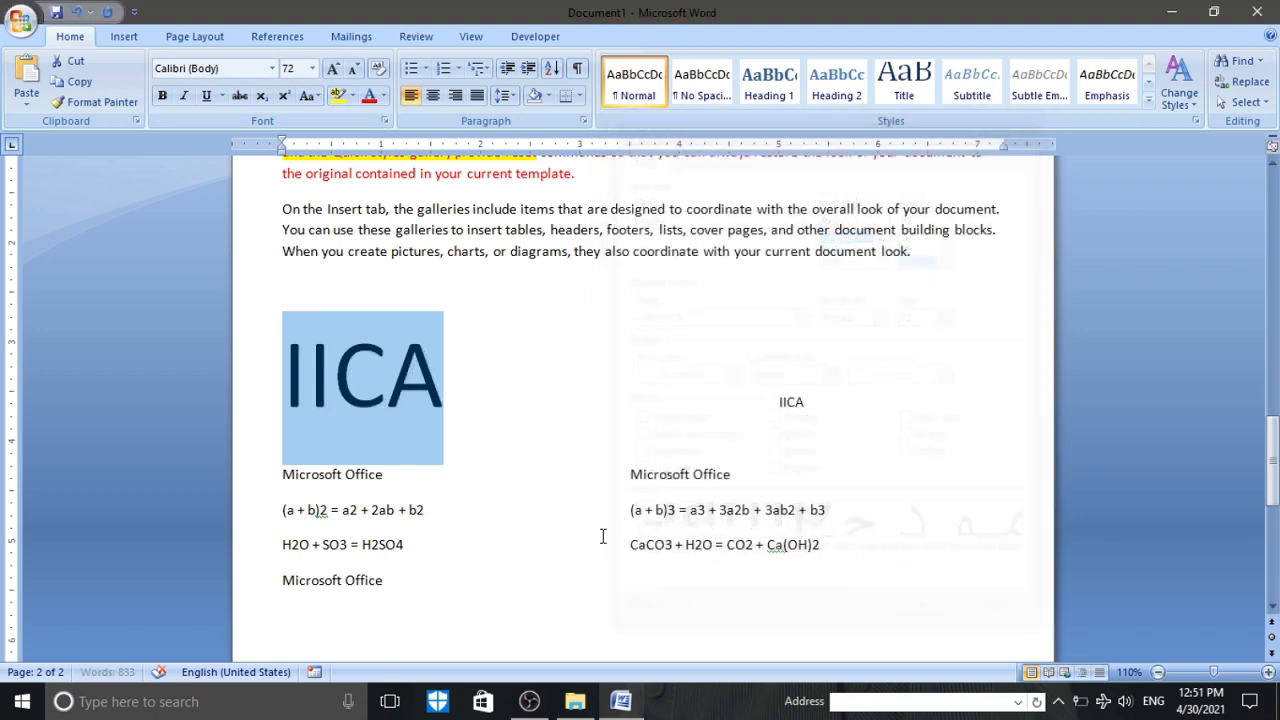
{"action": "left_click", "coordinate": [343, 462]}
{"action": "left_click_drag", "start_coordinate": [417, 437], "coordinate": [388, 400]}
{"action": "left_click", "coordinate": [271, 400]}
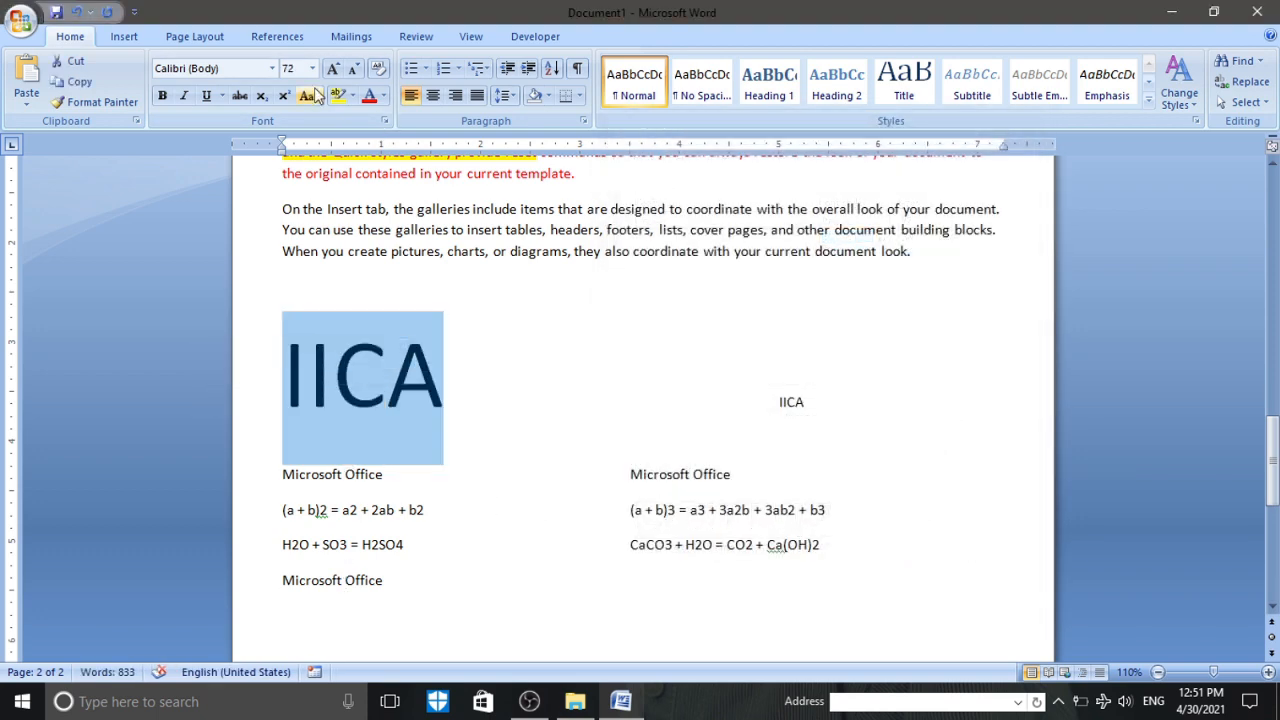
{"action": "left_click", "coordinate": [384, 121]}
{"action": "left_click", "coordinate": [814, 423]}
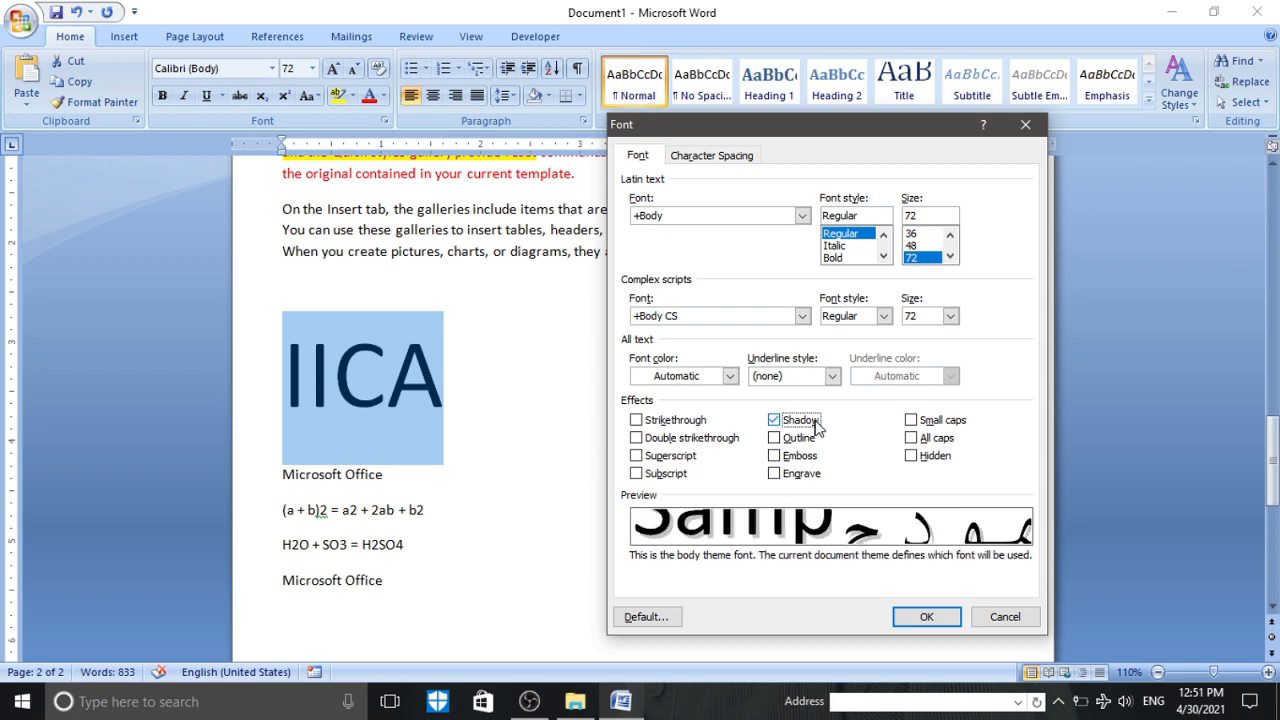
{"action": "left_click", "coordinate": [922, 620]}
{"action": "left_click", "coordinate": [480, 573]}
- Delete three tabs before the second "IICA" to align it with the second column
{"action": "left_click", "coordinate": [760, 406]}
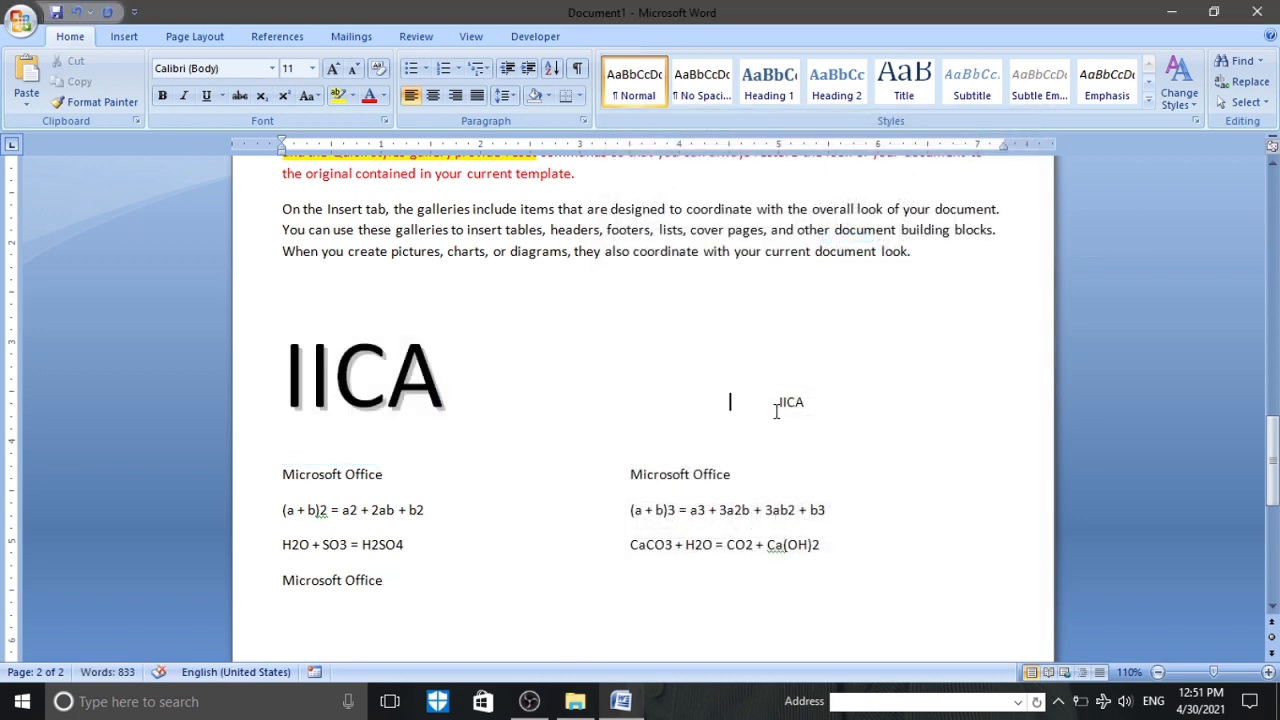
{"action": "key", "text": "BackSpace"}
{"action": "key", "text": "BackSpace"}
{"action": "key", "text": "BackSpace"}
- Format the second-column "IICA" with the Outline effect, font size 72 and Bold style
{"action": "left_click_drag", "start_coordinate": [656, 404], "coordinate": [573, 411]}
{"action": "left_click_drag", "start_coordinate": [686, 510], "coordinate": [647, 479]}
{"action": "left_click_drag", "start_coordinate": [678, 398], "coordinate": [612, 403]}
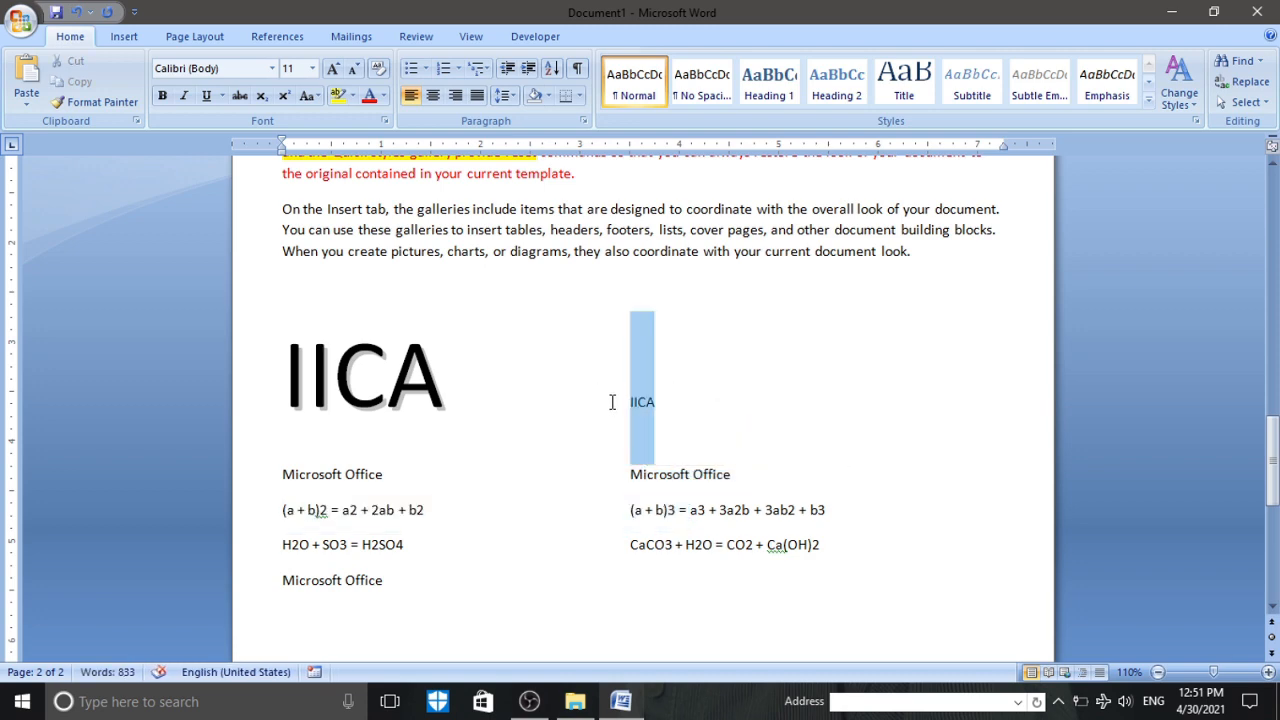
{"action": "left_click", "coordinate": [383, 120]}
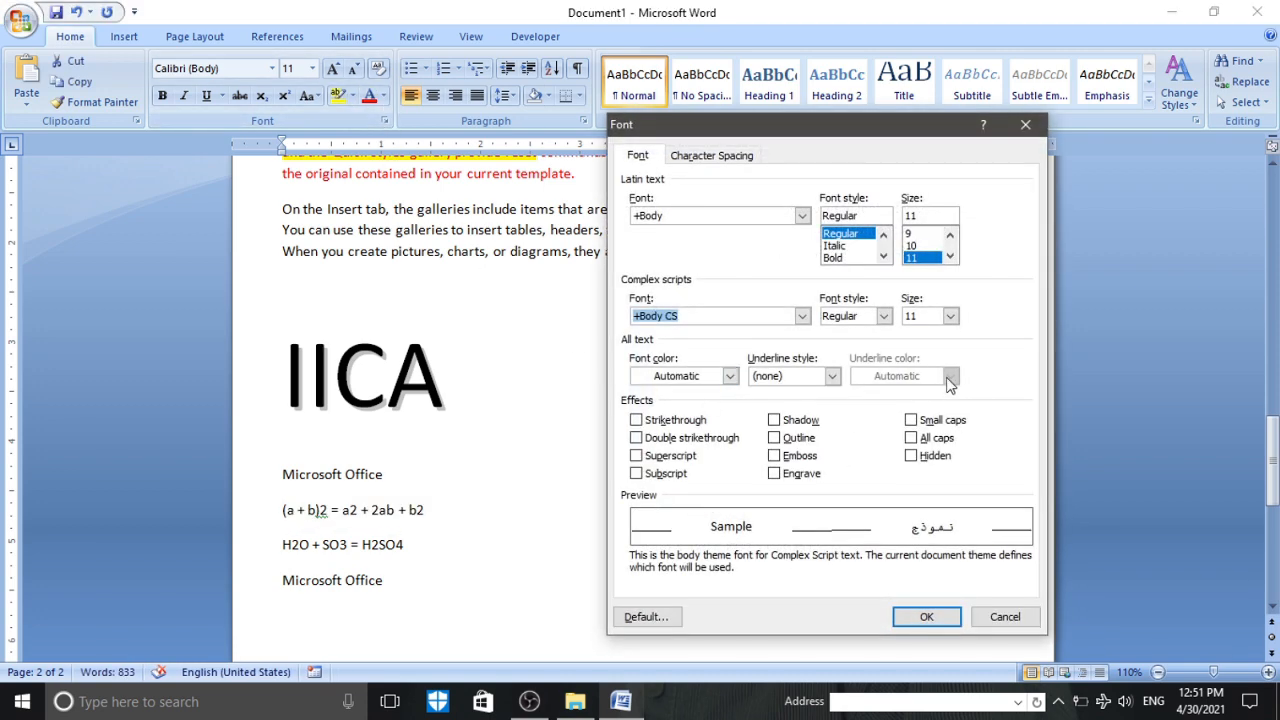
{"action": "left_click", "coordinate": [785, 437]}
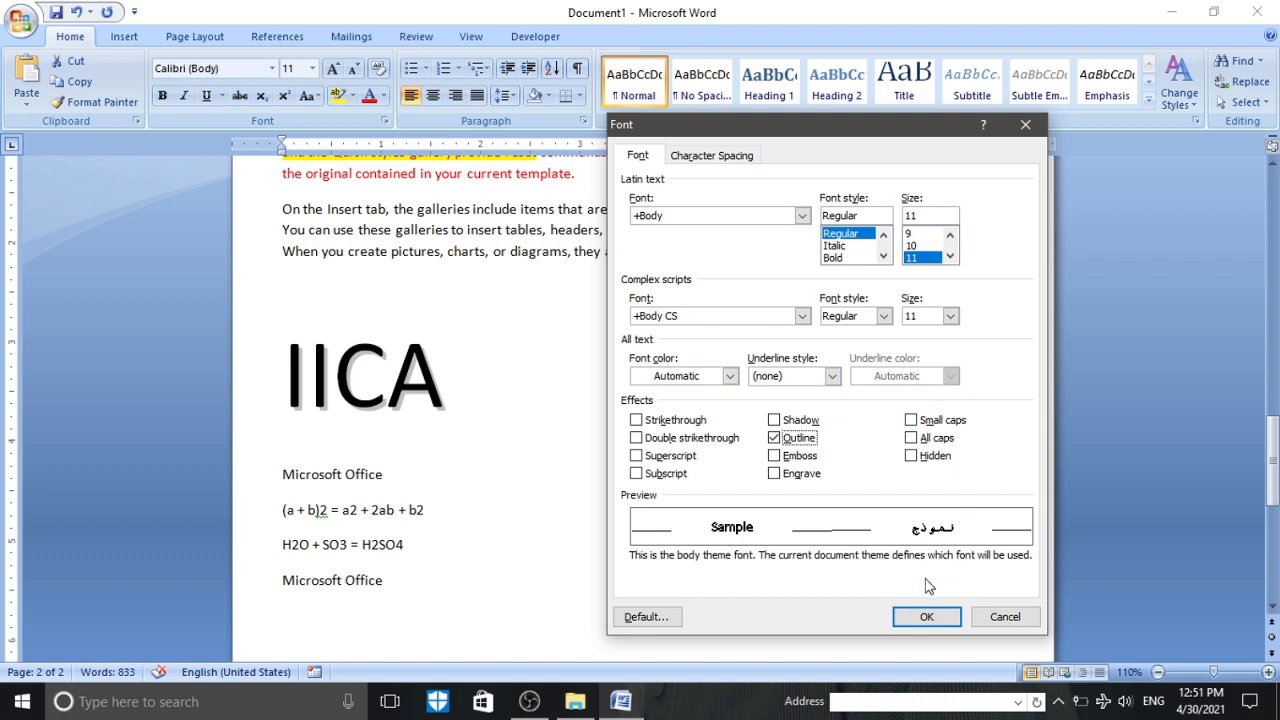
{"action": "left_click", "coordinate": [950, 256]}
{"action": "left_click", "coordinate": [950, 256]}
{"action": "left_click", "coordinate": [950, 256]}
{"action": "left_click", "coordinate": [950, 256]}
{"action": "left_click", "coordinate": [935, 258]}
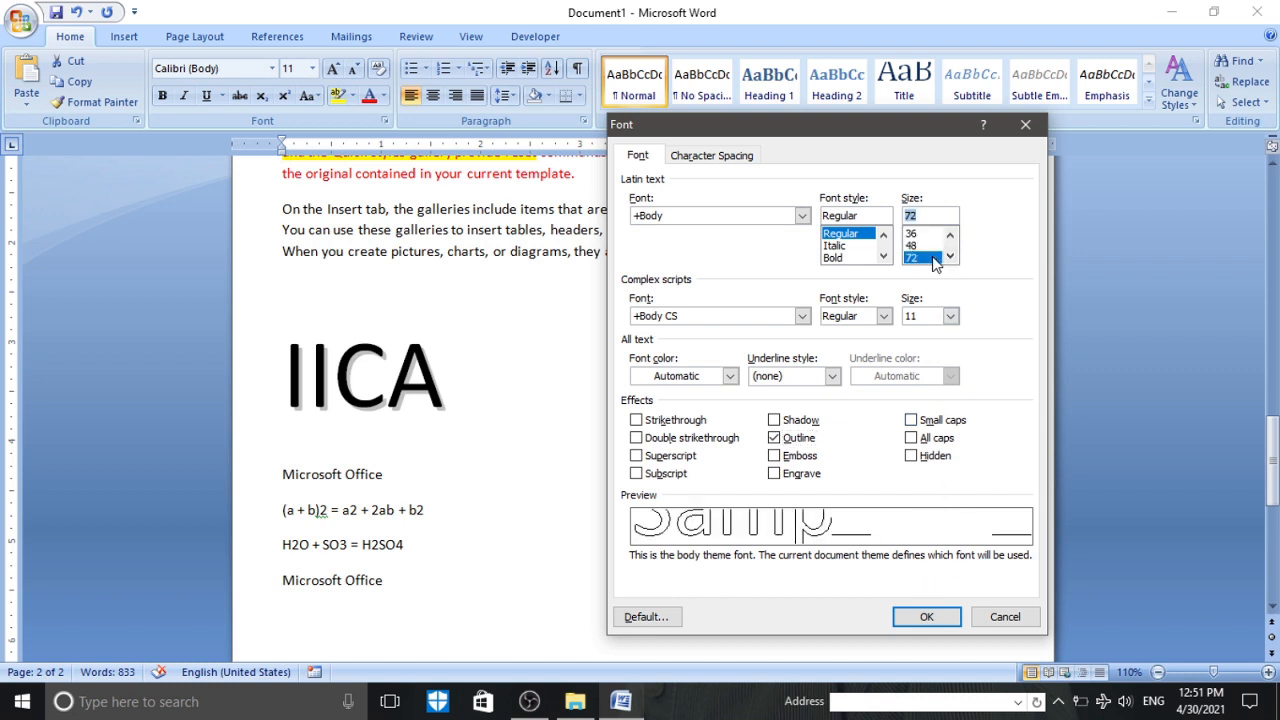
{"action": "left_click", "coordinate": [835, 258]}
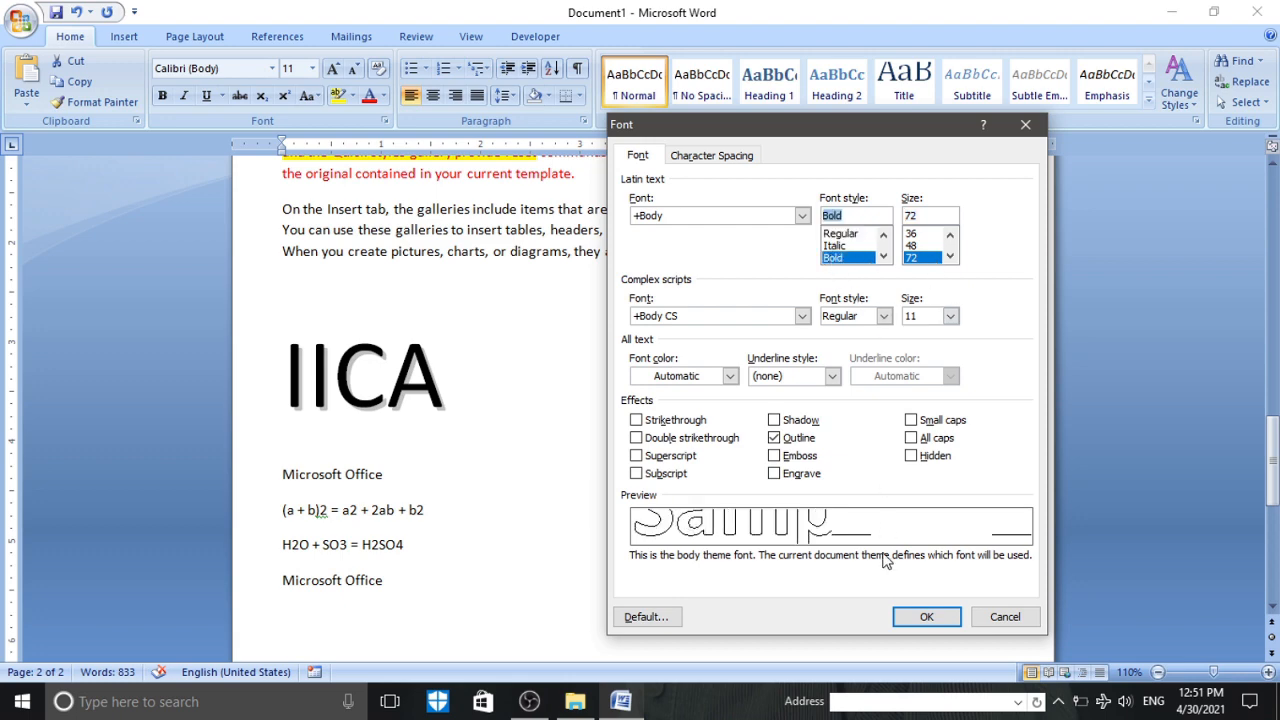
{"action": "left_click", "coordinate": [925, 617]}
{"action": "left_click", "coordinate": [674, 452]}
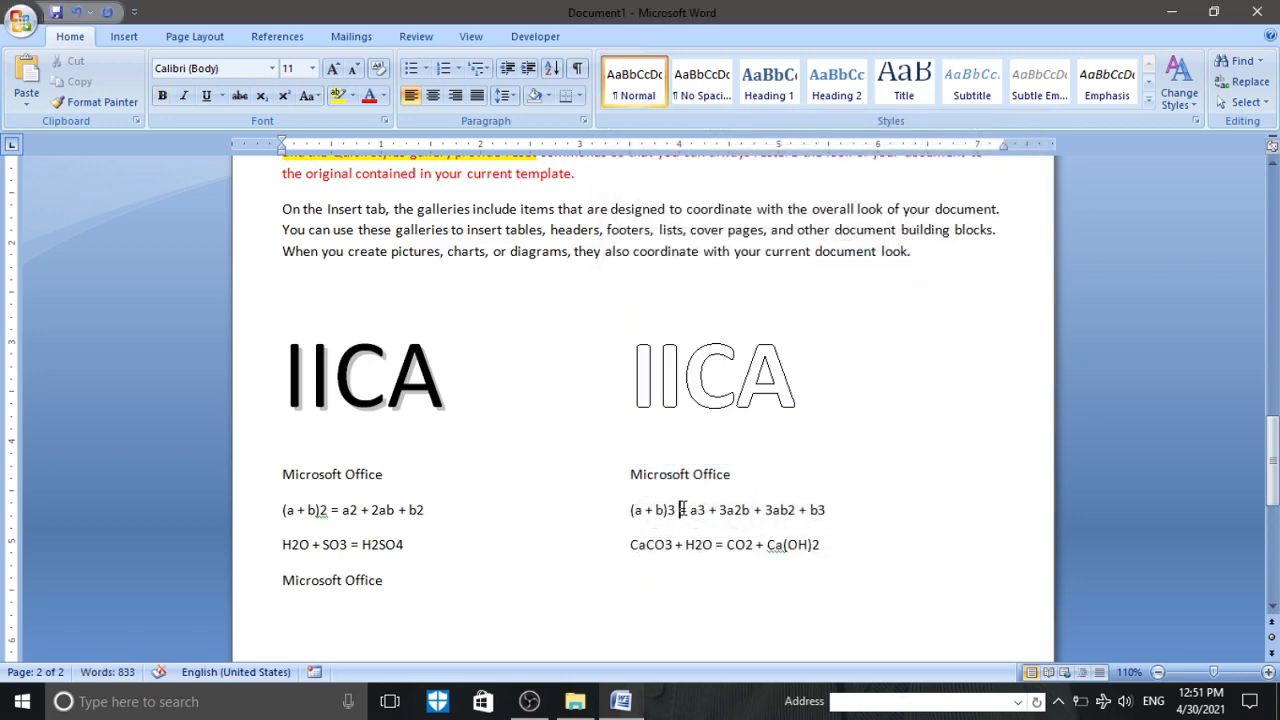
- Set both "IICA" words to font size 20 and insert two tabs to realign the second one with its column
{"action": "left_click_drag", "start_coordinate": [800, 390], "coordinate": [246, 388]}
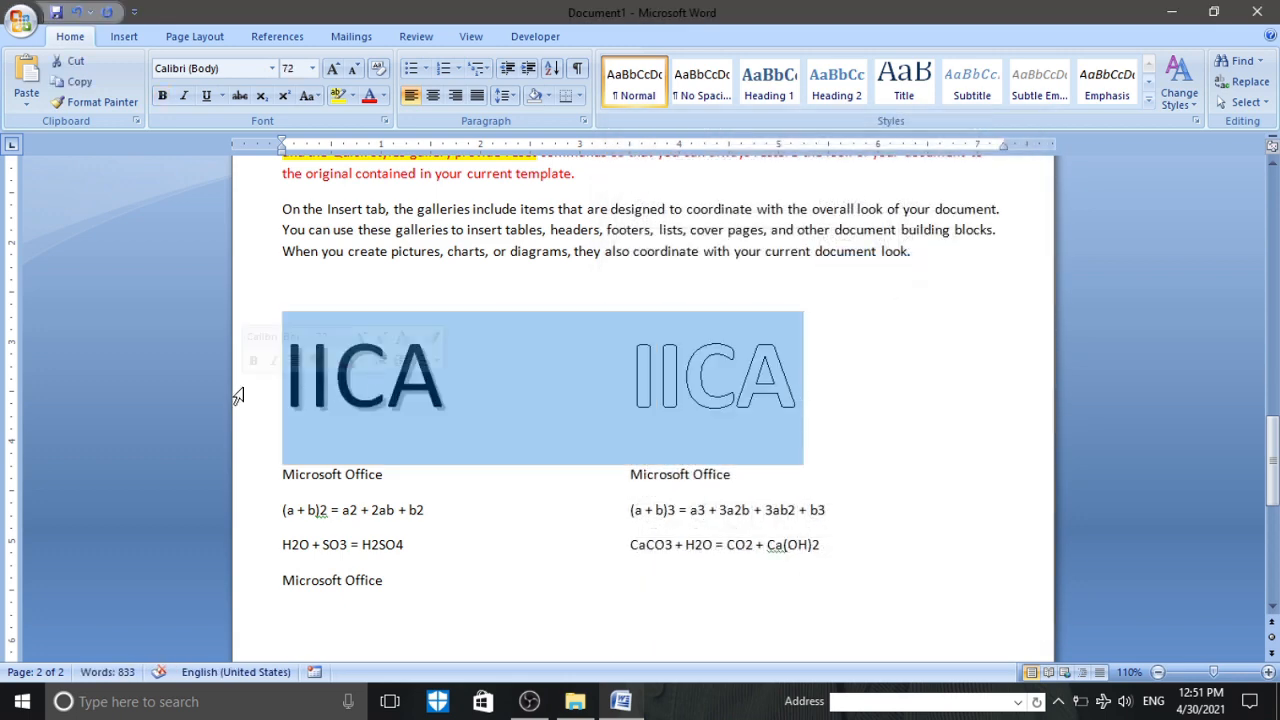
{"action": "left_click", "coordinate": [312, 68]}
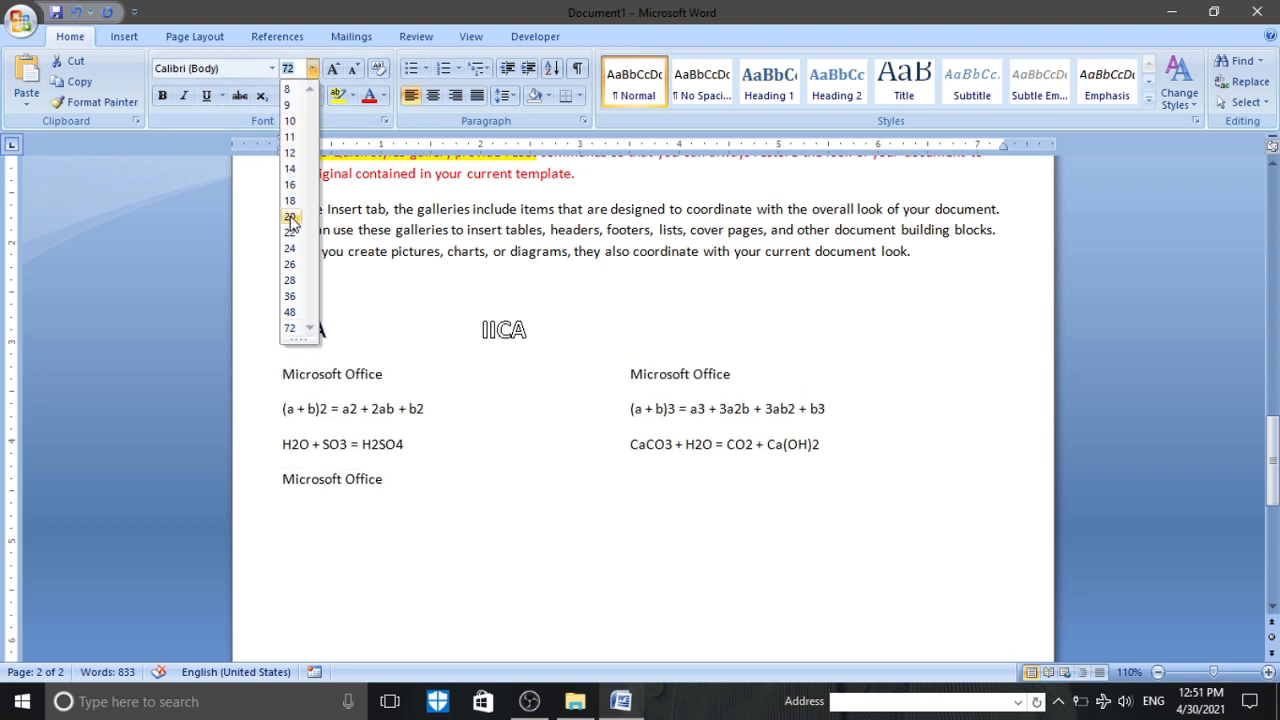
{"action": "left_click", "coordinate": [290, 218]}
{"action": "left_click", "coordinate": [481, 331]}
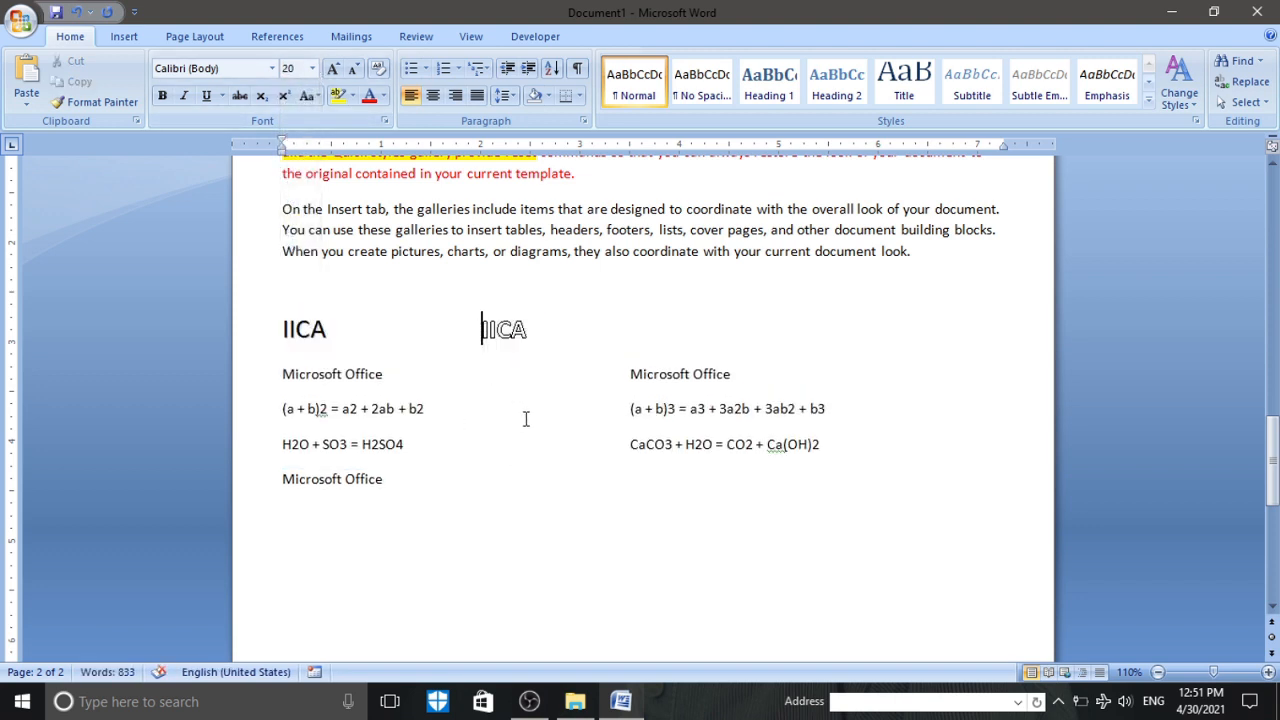
{"action": "key", "text": "Tab"}
{"action": "key", "text": "Tab"}
{"action": "left_click", "coordinate": [478, 555]}
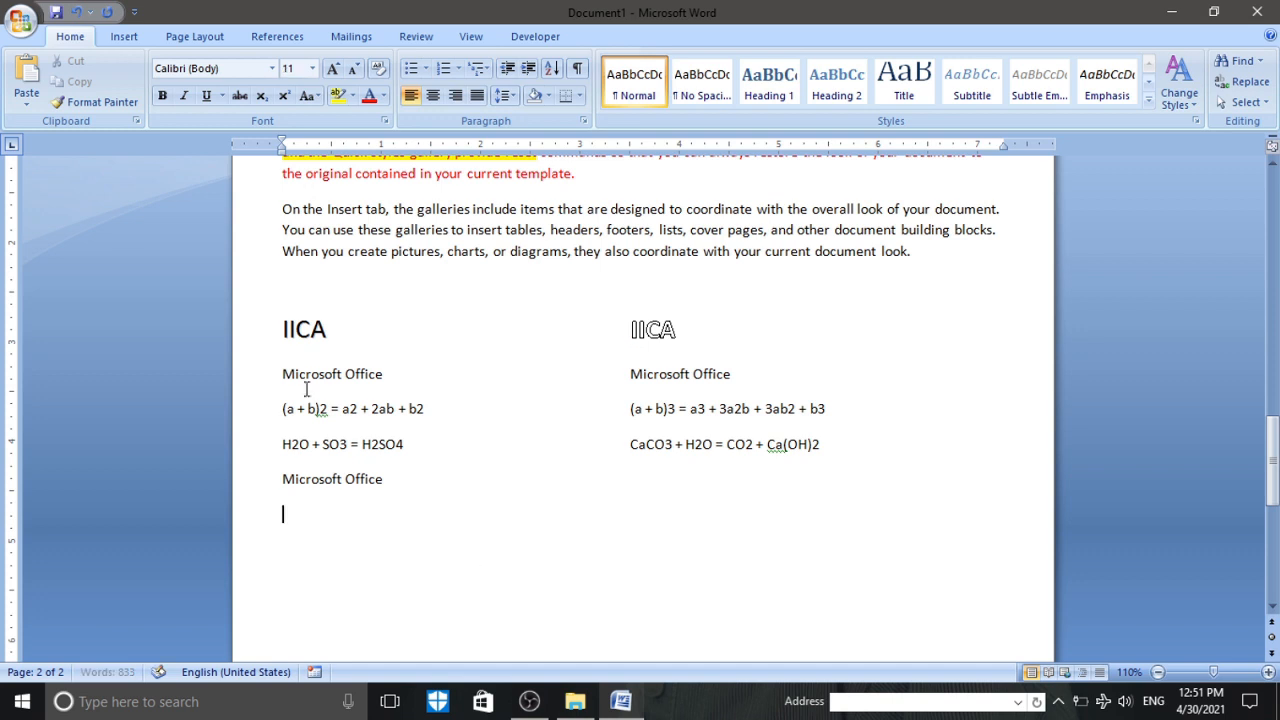
{"action": "left_click_drag", "start_coordinate": [334, 330], "coordinate": [278, 330]}
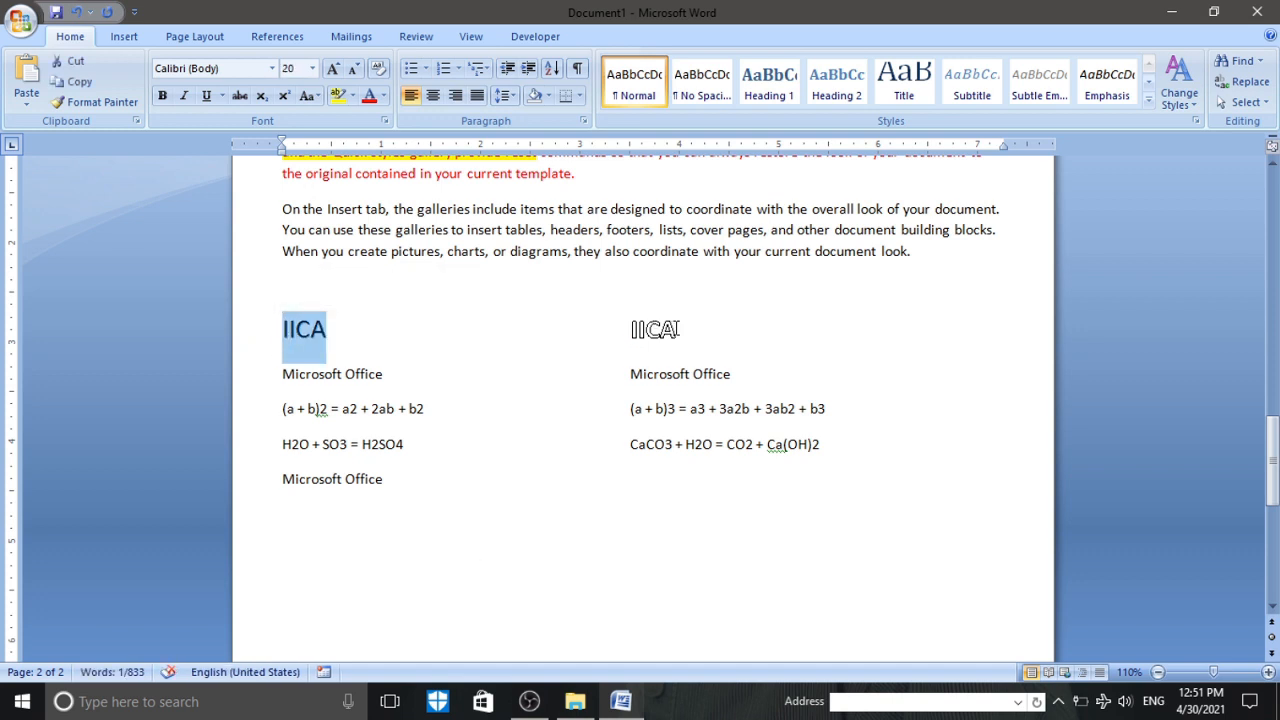
{"action": "left_click_drag", "start_coordinate": [678, 330], "coordinate": [632, 330]}
{"action": "left_click", "coordinate": [415, 520]}
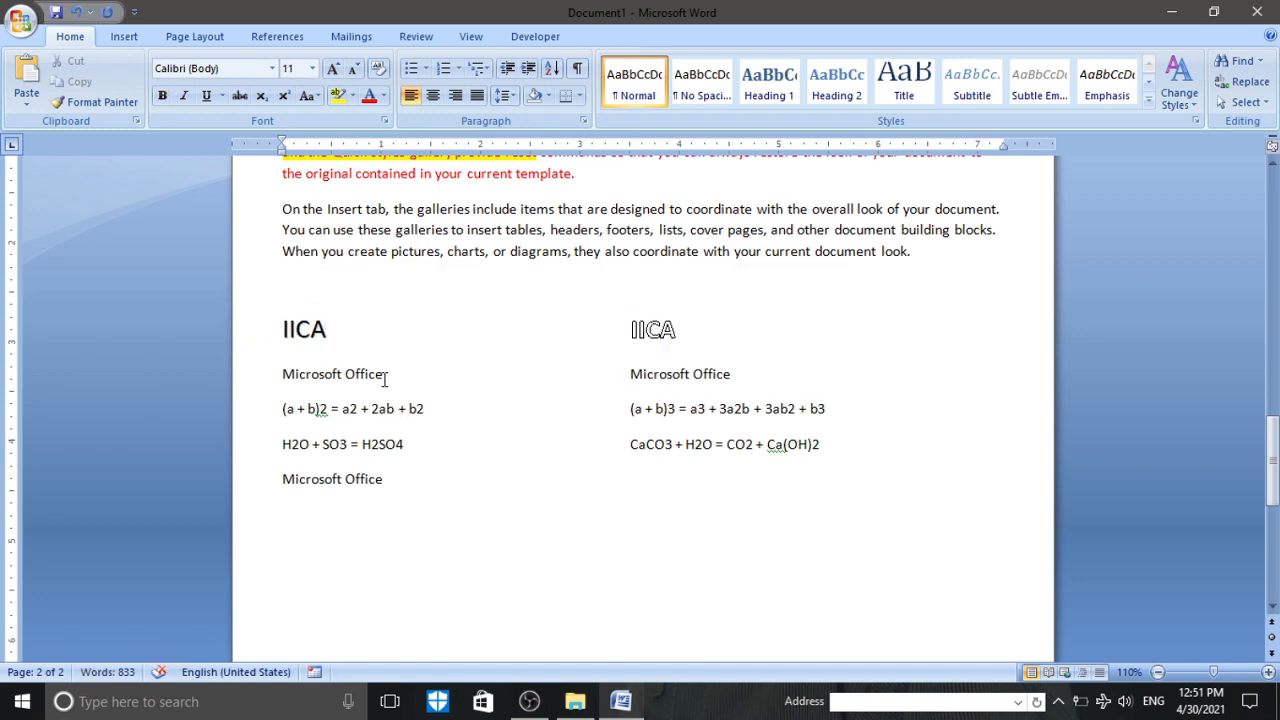
- Apply the Strikethrough effect to the first-column "Microsoft Office" directly below "IICA" through the Font dialog
{"action": "left_click_drag", "start_coordinate": [386, 373], "coordinate": [285, 373]}
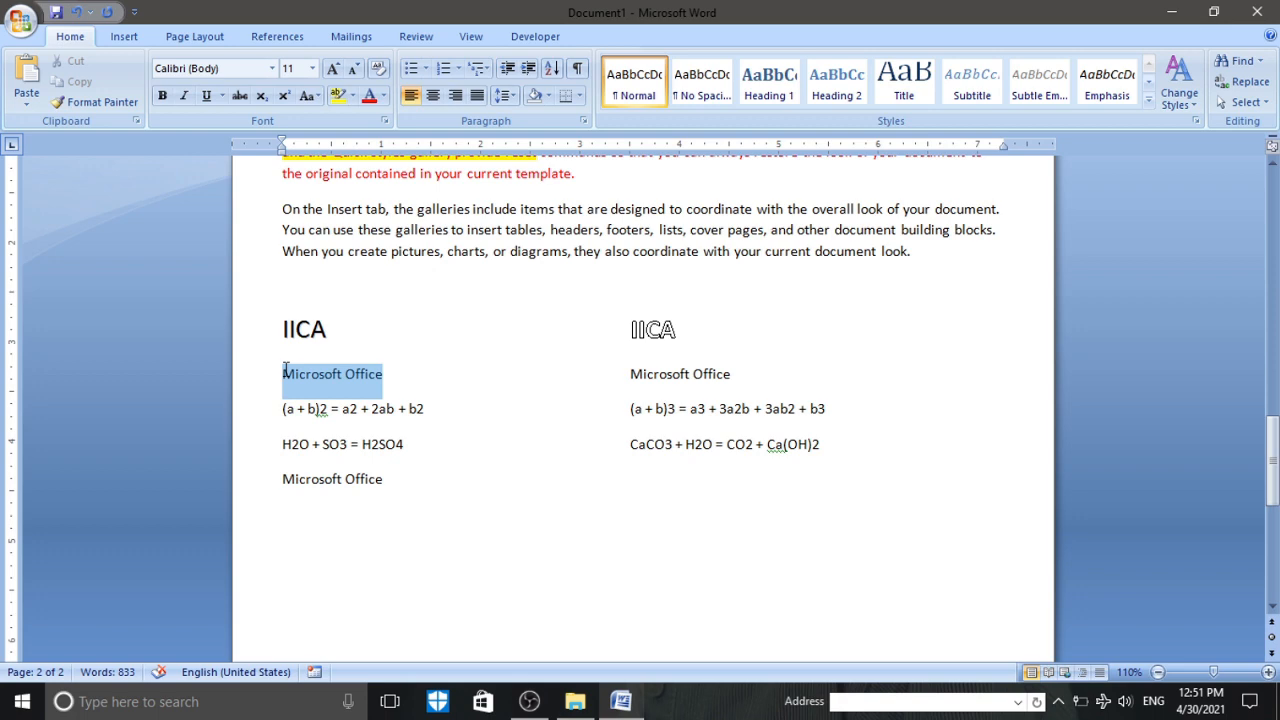
{"action": "left_click", "coordinate": [386, 124]}
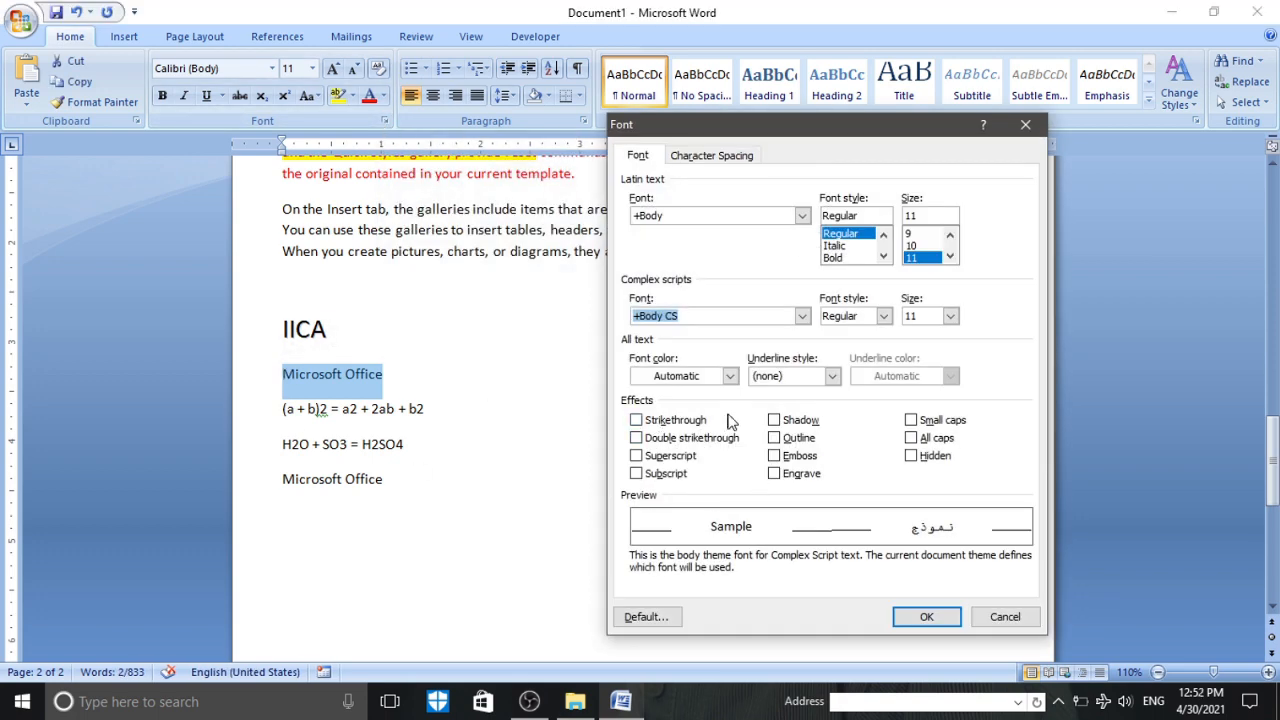
{"action": "left_click", "coordinate": [649, 424]}
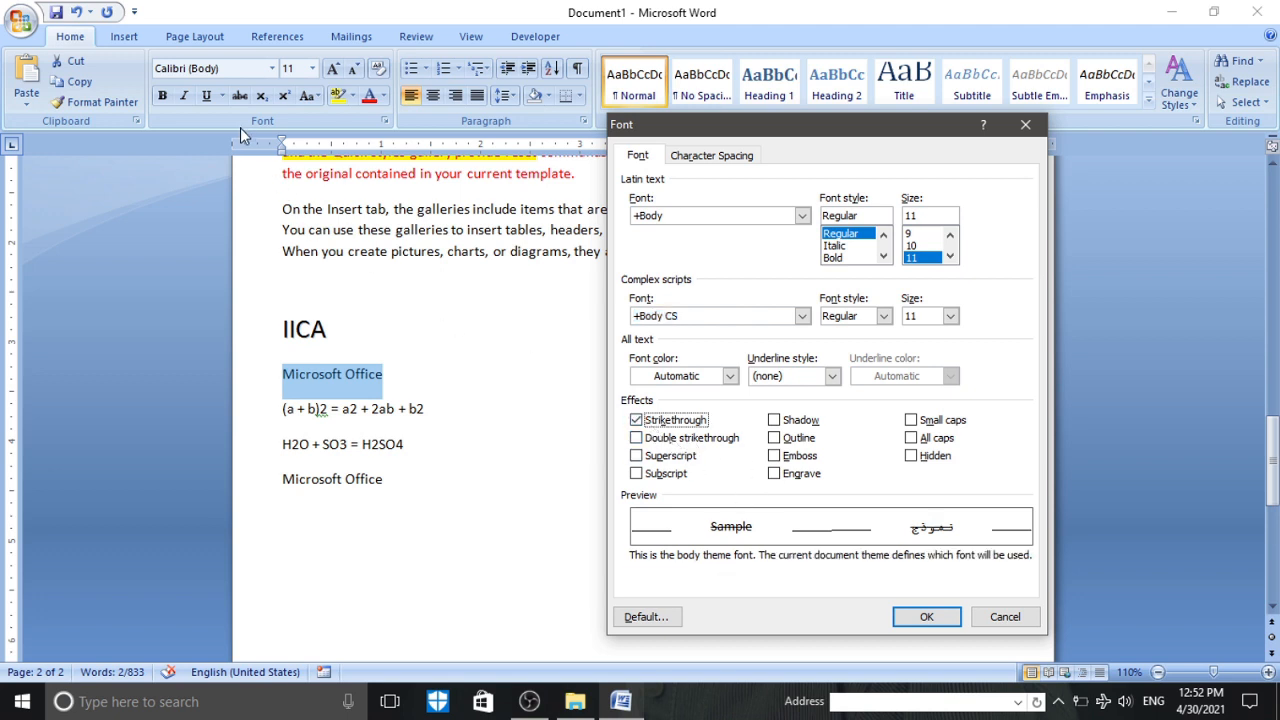
{"action": "left_click", "coordinate": [921, 622]}
{"action": "left_click", "coordinate": [346, 454]}
{"action": "left_click", "coordinate": [331, 408]}
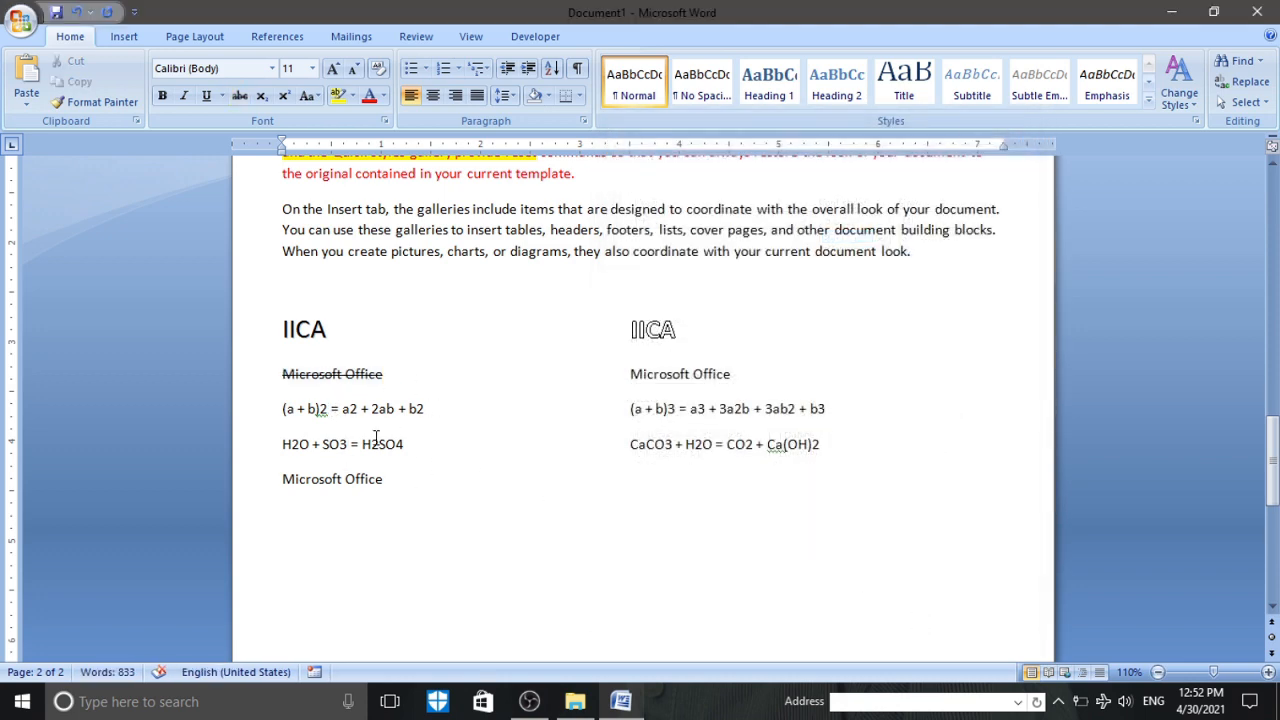
- Apply the Double strikethrough effect to the second-column "Microsoft Office" through the Font dialog
{"action": "left_click", "coordinate": [425, 450]}
{"action": "left_click", "coordinate": [476, 504]}
{"action": "left_click_drag", "start_coordinate": [731, 374], "coordinate": [608, 375]}
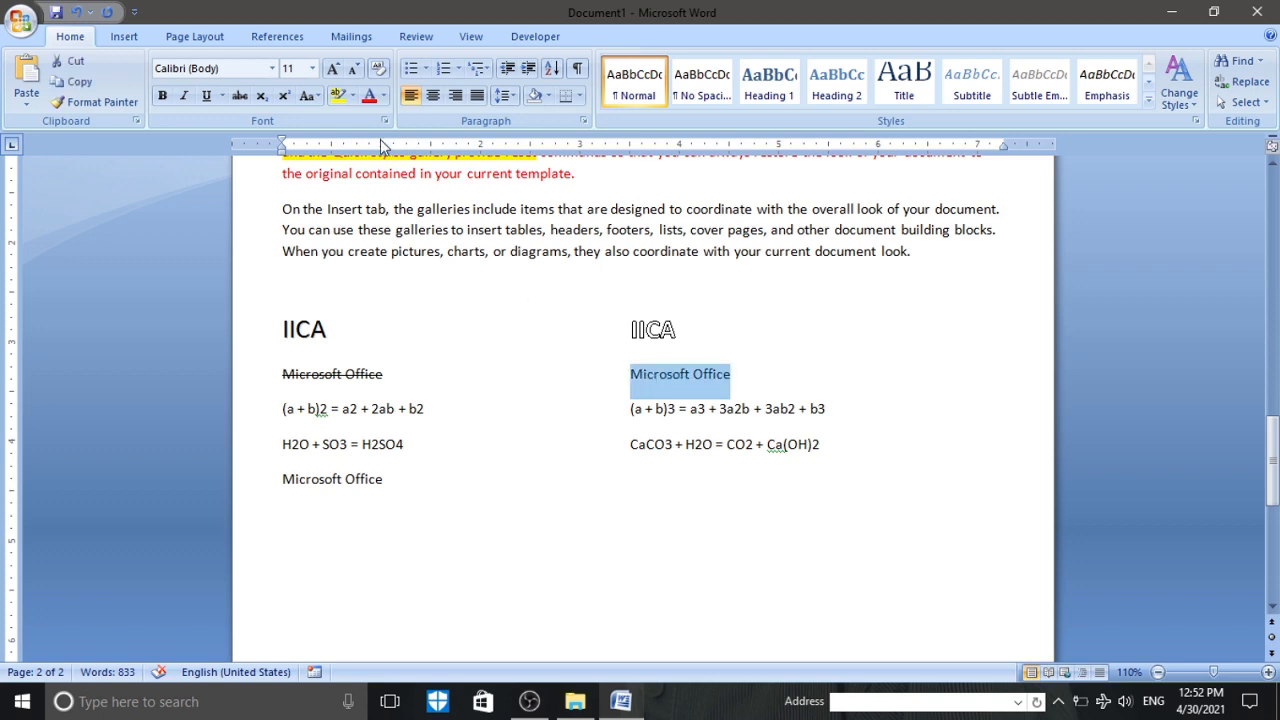
{"action": "left_click", "coordinate": [384, 121]}
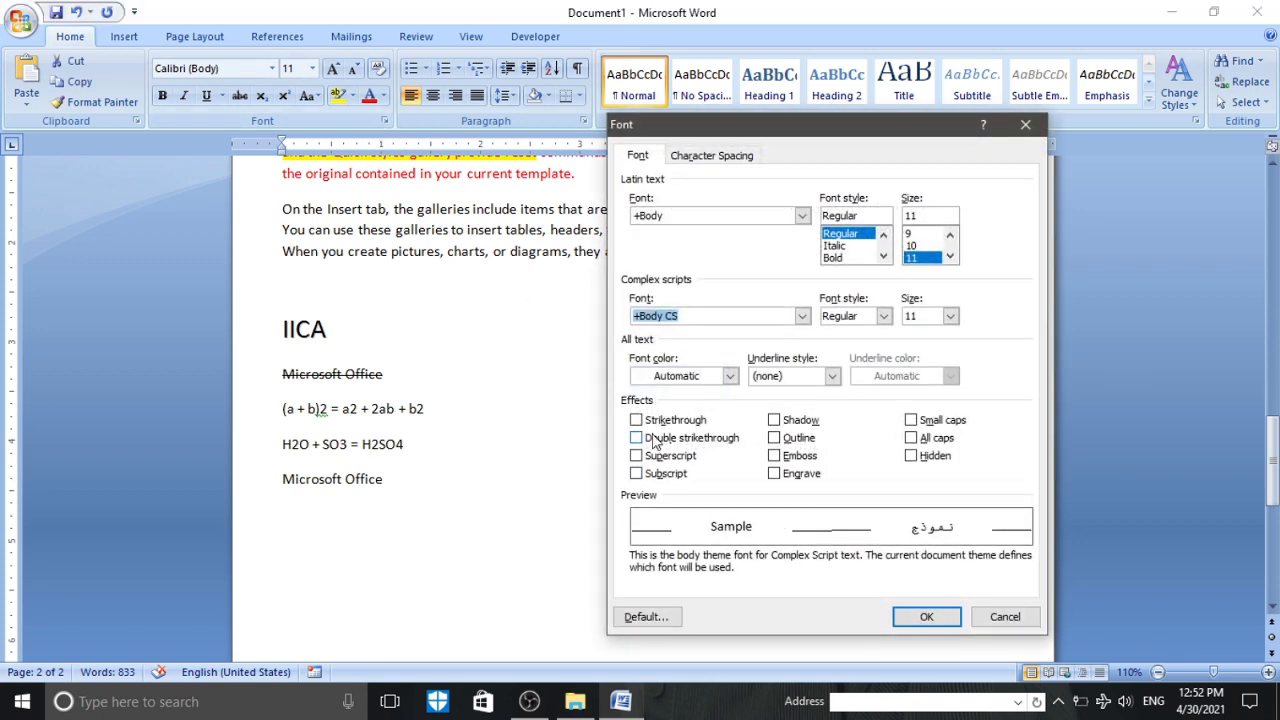
{"action": "left_click", "coordinate": [653, 443]}
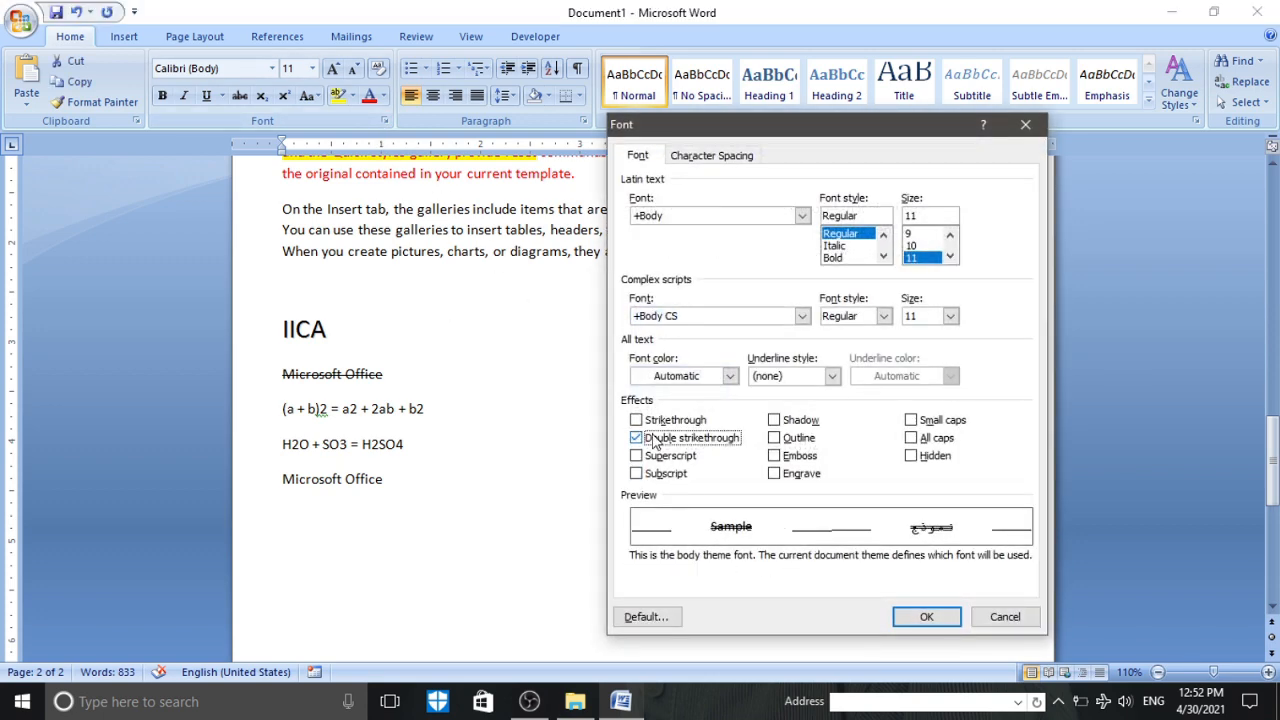
{"action": "left_click", "coordinate": [926, 617]}
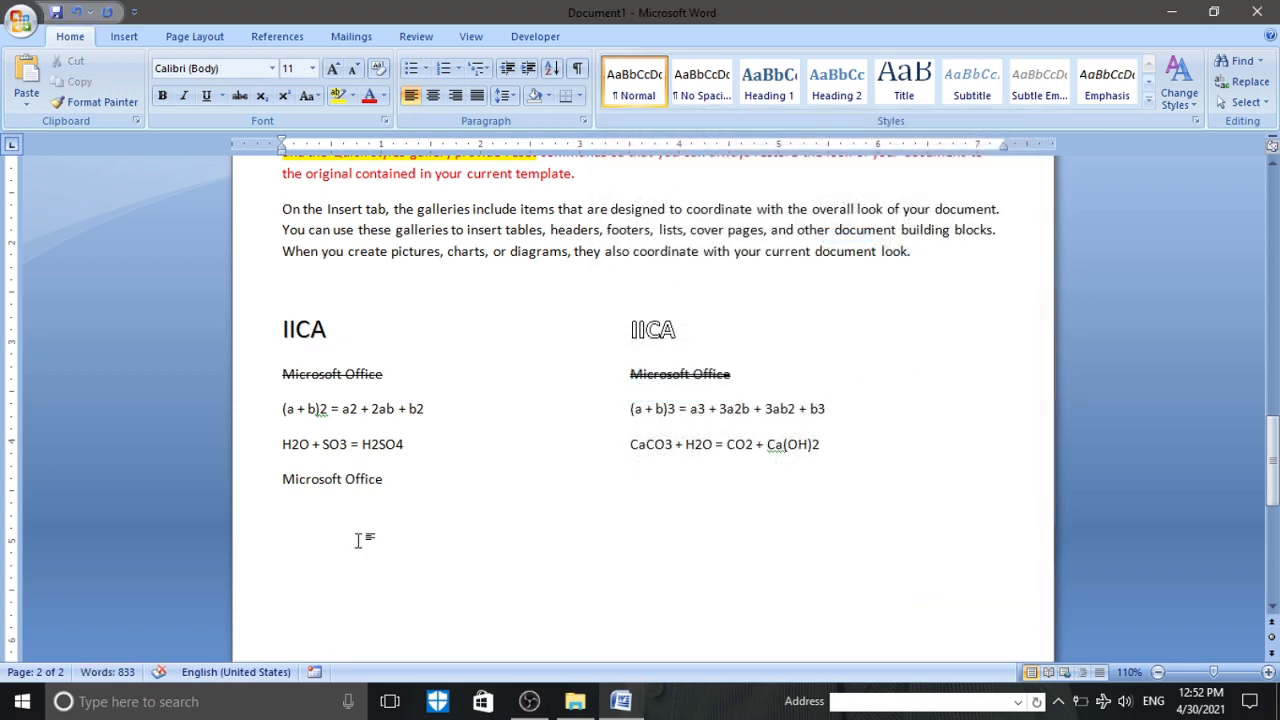
- Superscript the 2 after "(a + b)" in the first-column formula and check its Superscript effect in the Font dialog
{"action": "left_click", "coordinate": [293, 410]}
{"action": "left_click", "coordinate": [309, 444]}
{"action": "left_click", "coordinate": [320, 408]}
{"action": "left_click_drag", "start_coordinate": [320, 408], "coordinate": [328, 409]}
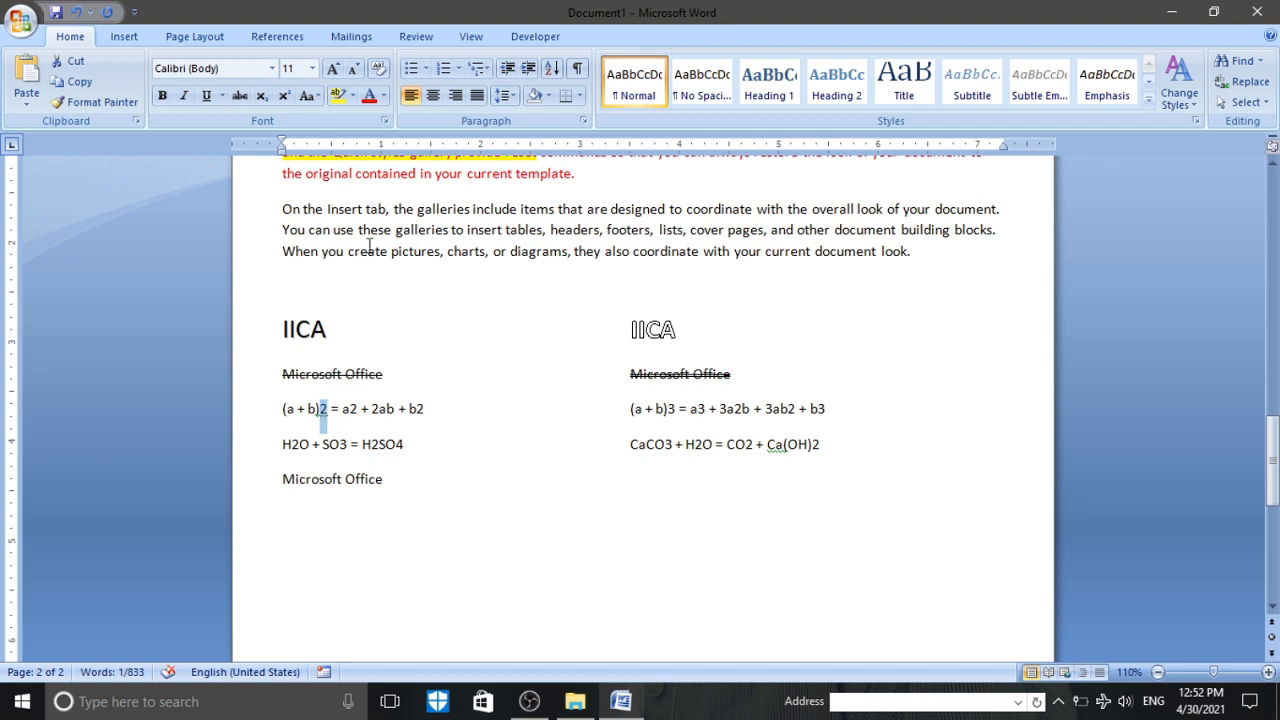
{"action": "left_click", "coordinate": [284, 96]}
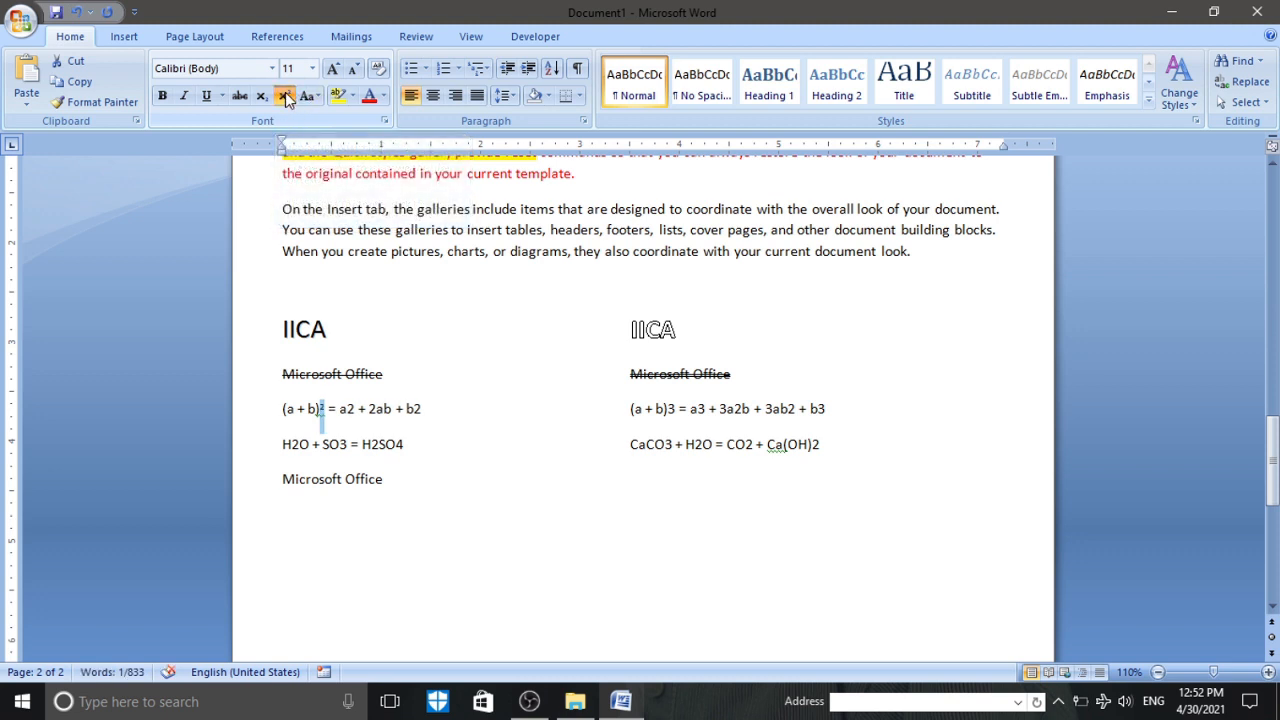
{"action": "left_click", "coordinate": [385, 121]}
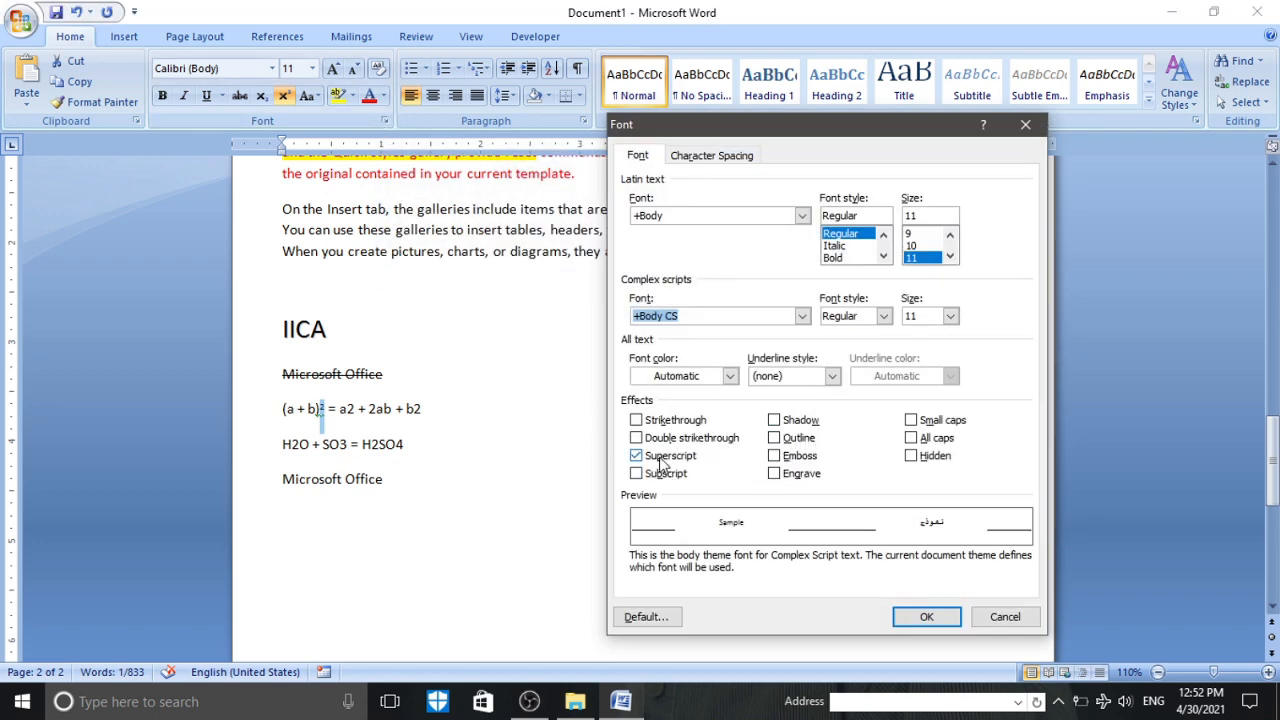
{"action": "left_click", "coordinate": [1010, 624]}
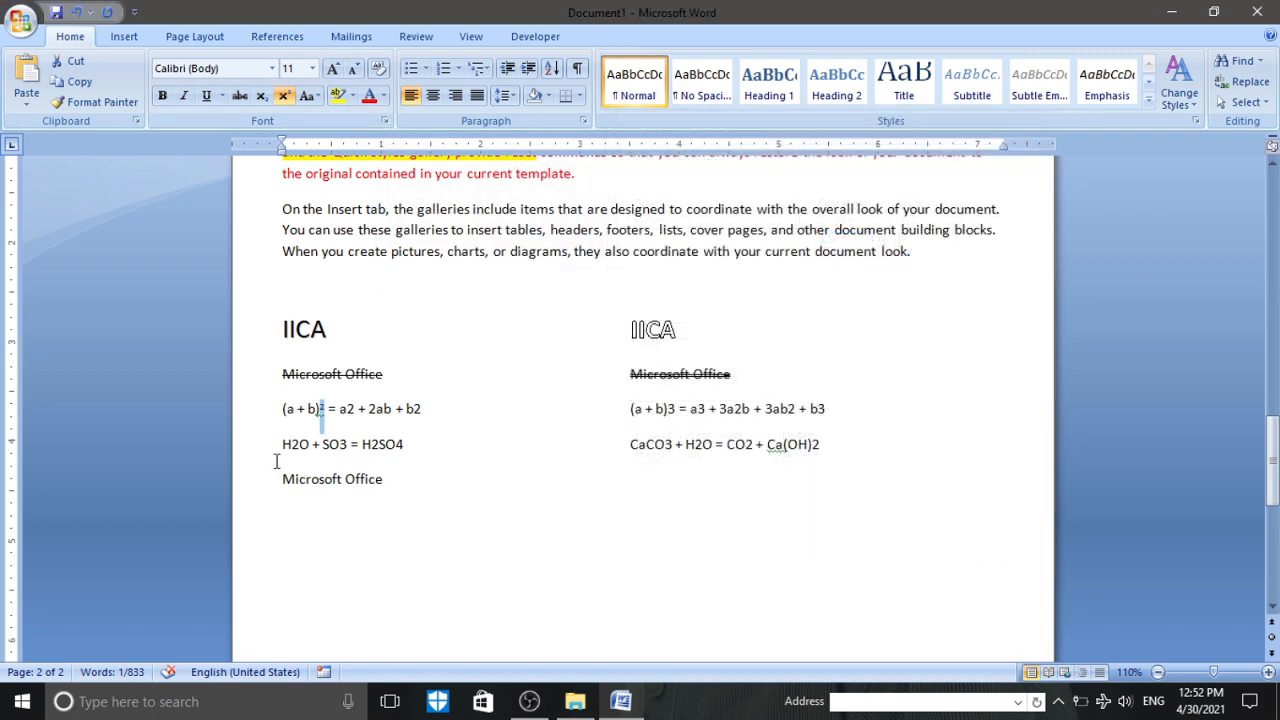
- Apply the Superscript effect to the 2 of "a2" in the first-column formula through the Font dialog
{"action": "left_click", "coordinate": [283, 444]}
{"action": "left_click_drag", "start_coordinate": [347, 409], "coordinate": [360, 410]}
{"action": "left_click", "coordinate": [384, 121]}
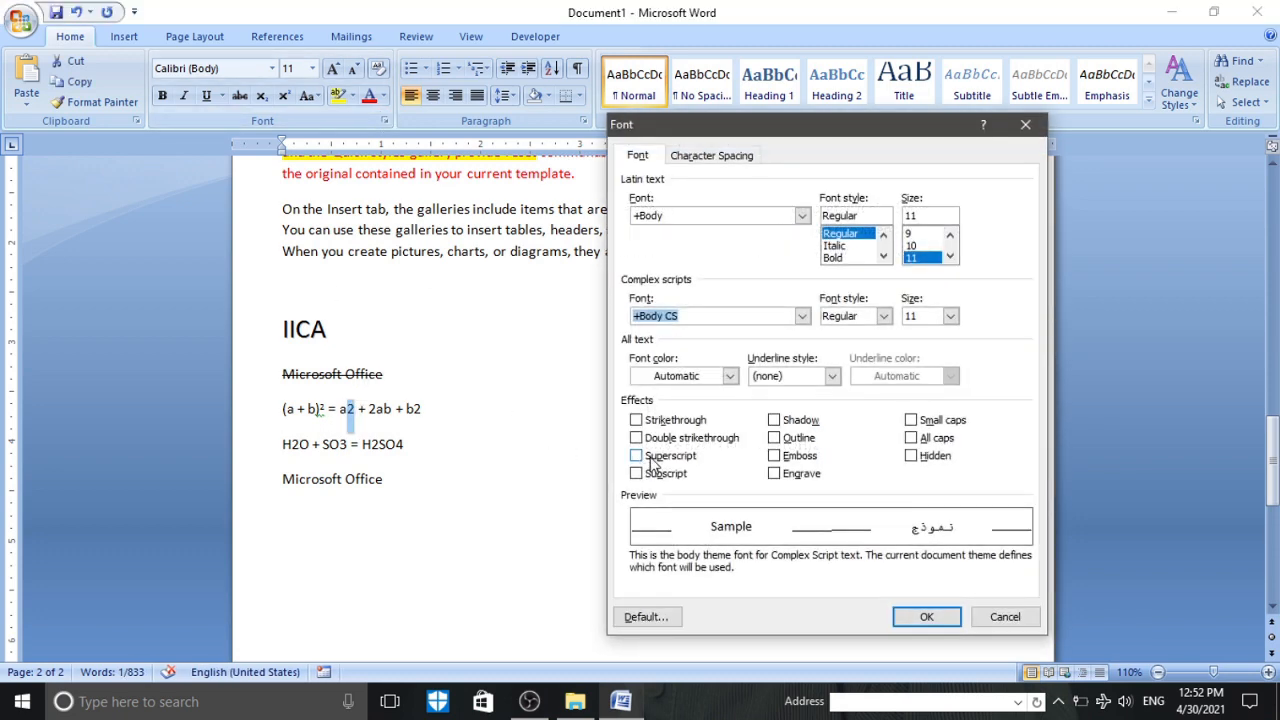
{"action": "left_click", "coordinate": [652, 458]}
{"action": "left_click", "coordinate": [386, 510]}
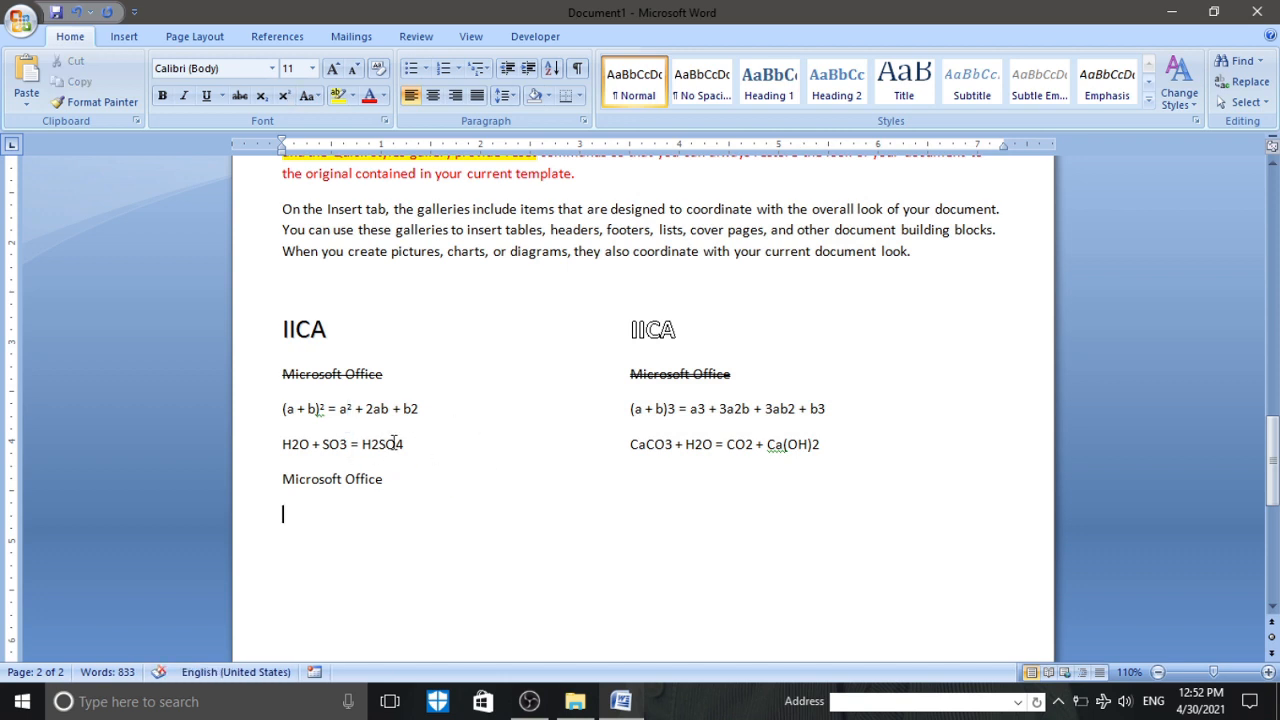
- Superscript the 2 of "b2" in the first-column formula together with all exponents of the second-column (a + b)3 formula
{"action": "left_click_drag", "start_coordinate": [411, 408], "coordinate": [419, 409]}
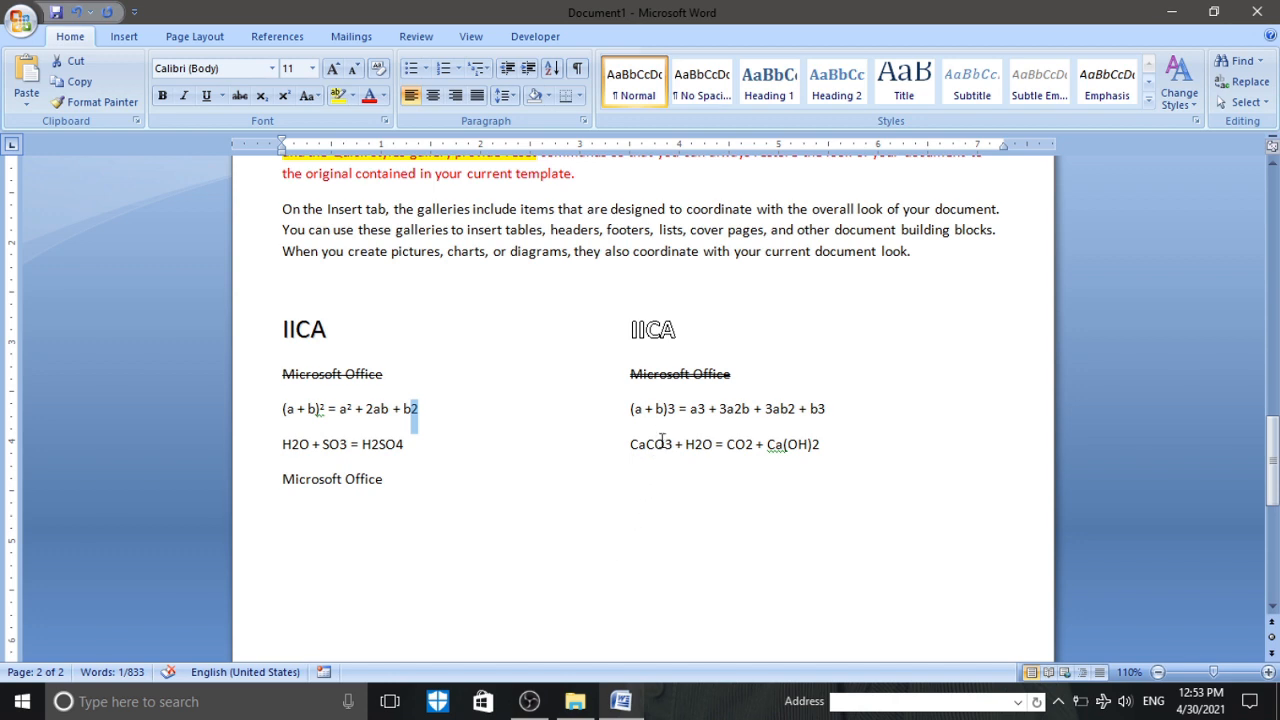
{"action": "left_click_drag", "start_coordinate": [667, 408], "coordinate": [818, 409]}
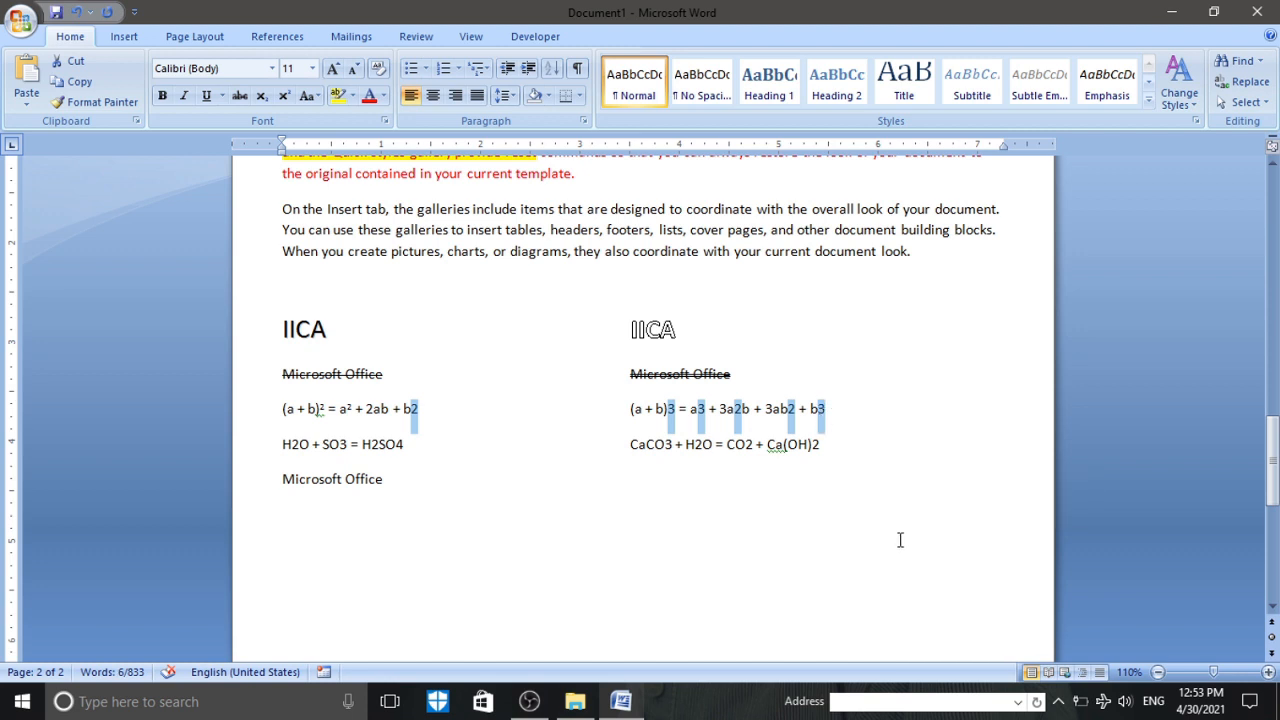
{"action": "key", "text": "ctrl+shift+equal"}
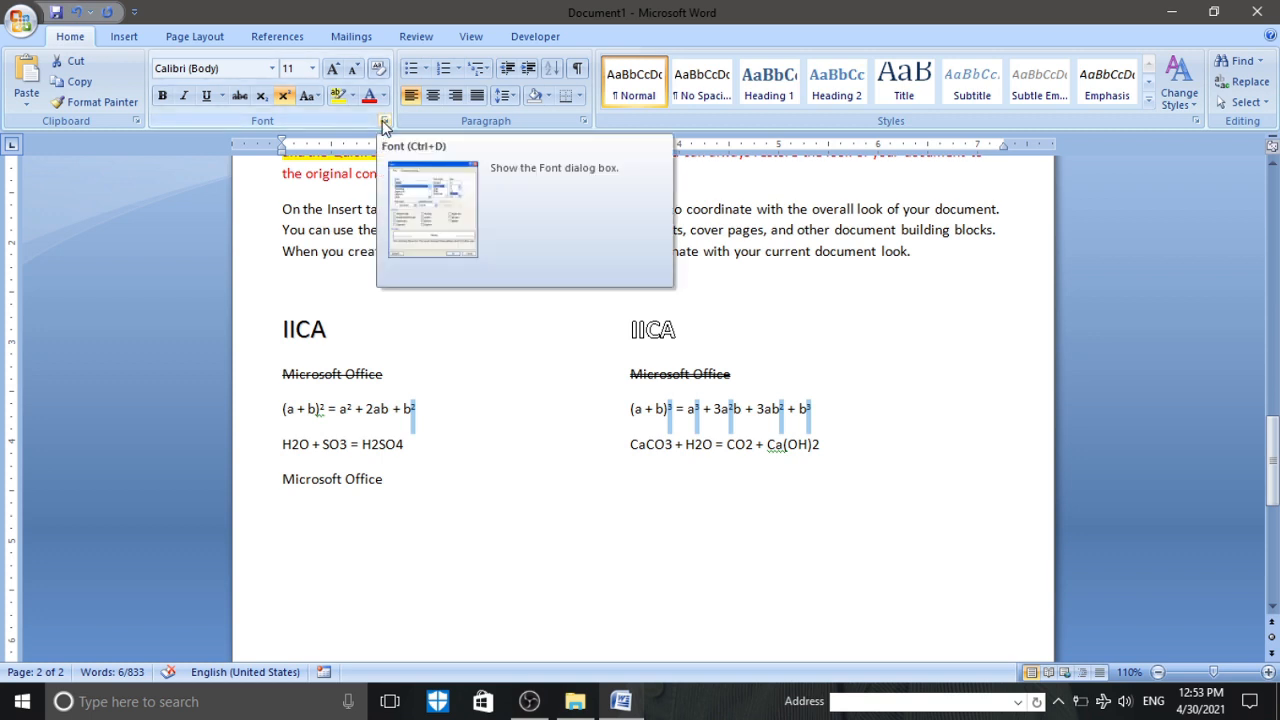
- Remove the superscript from the selected exponents and reapply it with the Superscript effect in the Font dialog
{"action": "left_click", "coordinate": [283, 96]}
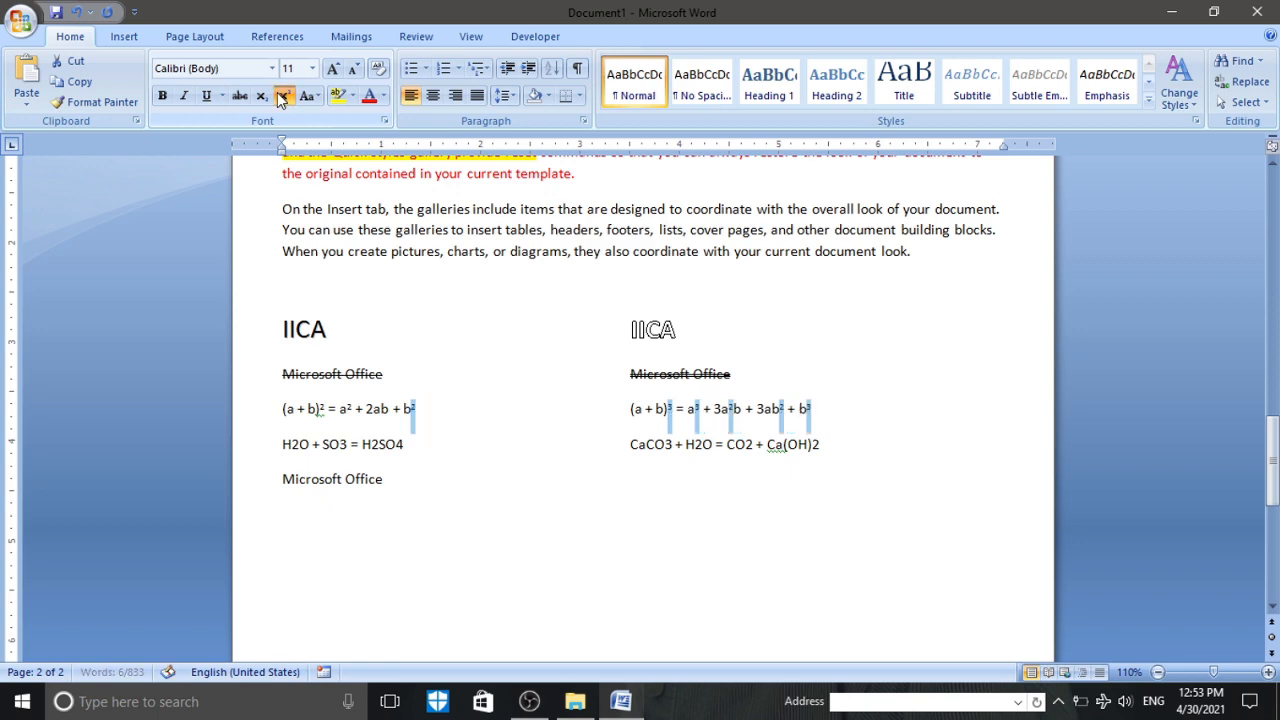
{"action": "left_click", "coordinate": [283, 96]}
{"action": "left_click", "coordinate": [283, 96]}
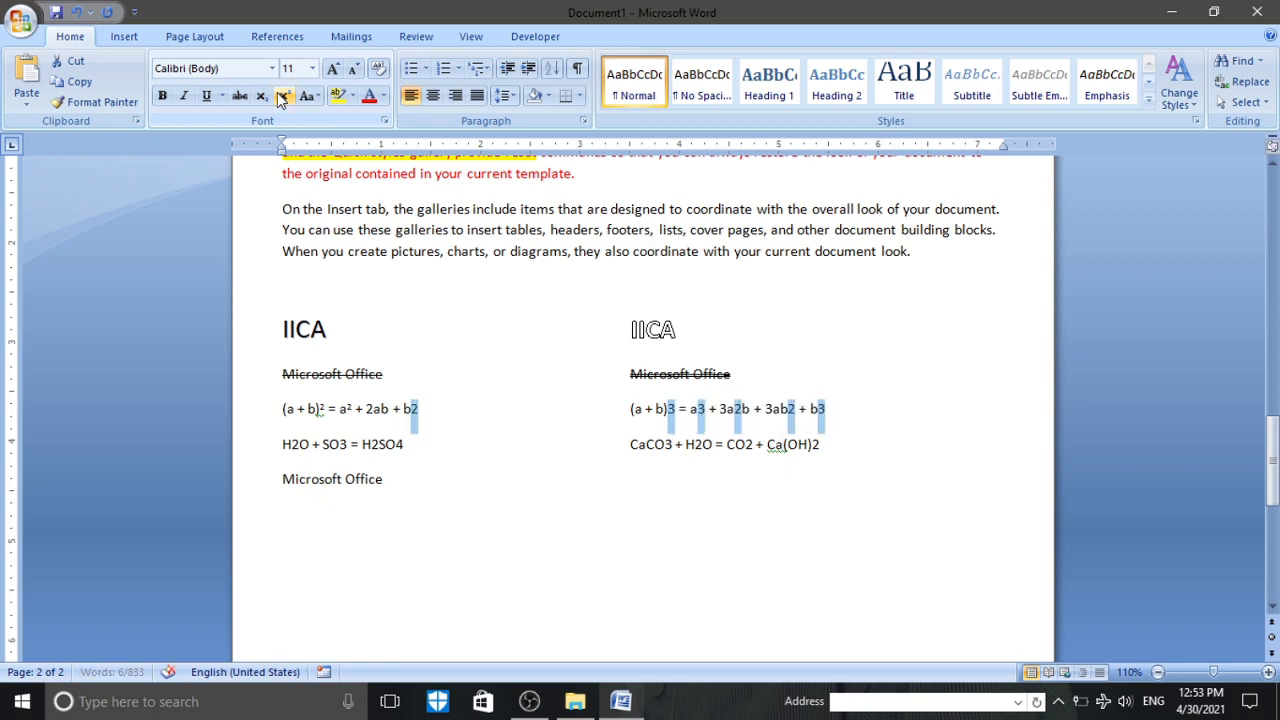
{"action": "left_click", "coordinate": [383, 121]}
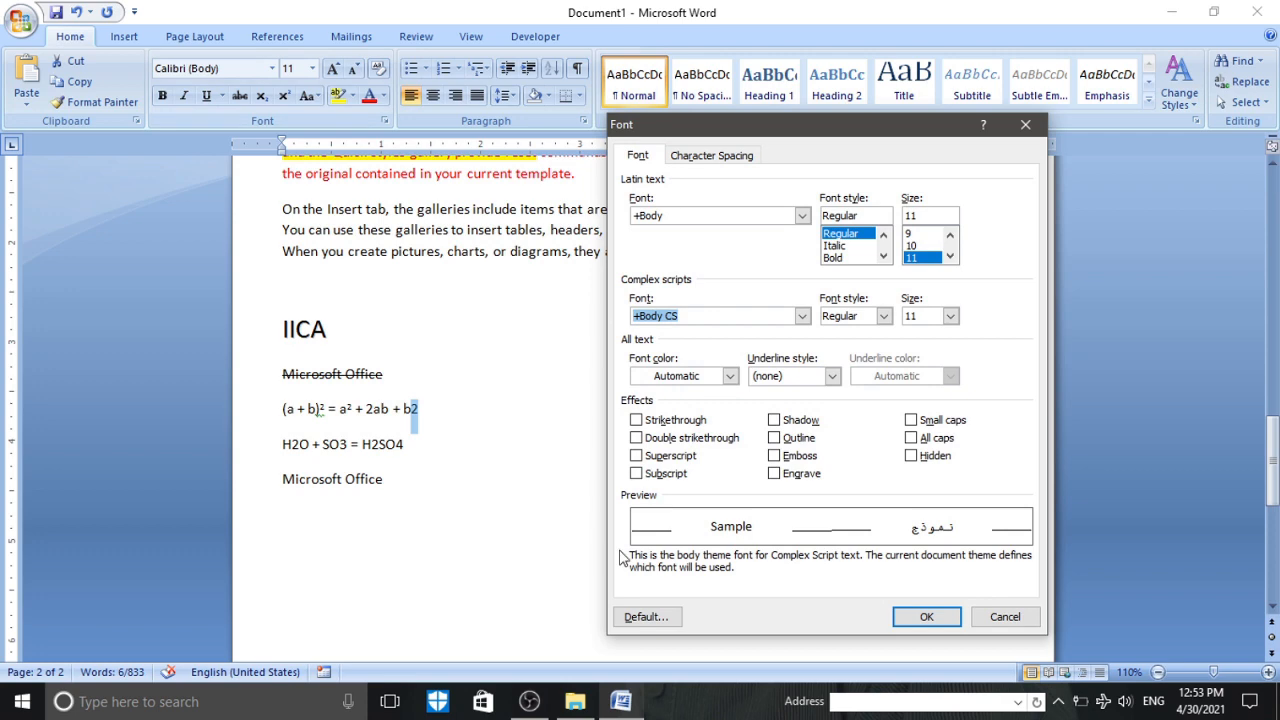
{"action": "left_click", "coordinate": [664, 456]}
{"action": "left_click", "coordinate": [918, 616]}
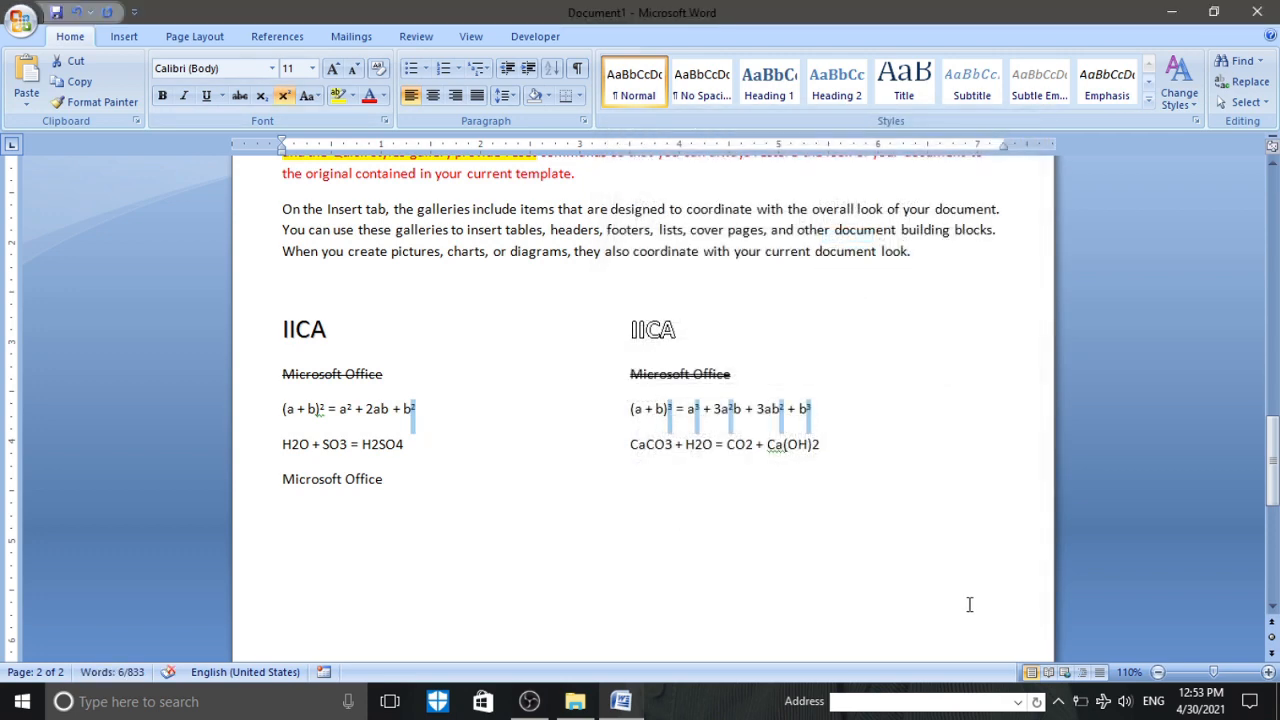
- Toggle superscript off and on repeatedly for the selected exponents, ending with it turned on
{"action": "key", "text": "ctrl+shift+plus"}
{"action": "key", "text": "ctrl+shift+plus"}
{"action": "key", "text": "ctrl+shift+plus"}
{"action": "key", "text": "ctrl+shift+plus"}
{"action": "key", "text": "ctrl+shift+plus"}
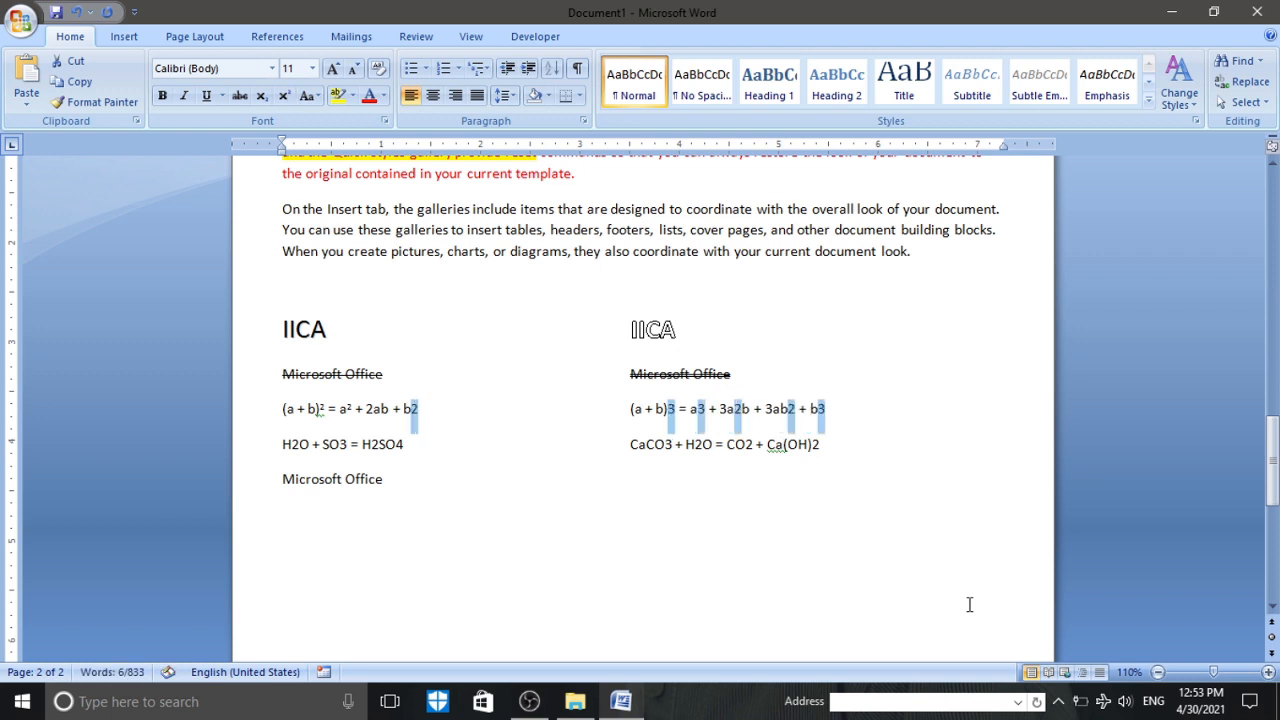
{"action": "key", "text": "ctrl+shift+plus"}
{"action": "key", "text": "ctrl+shift+plus"}
{"action": "key", "text": "ctrl+shift+plus"}
{"action": "key", "text": "ctrl+shift+plus"}
{"action": "key", "text": "ctrl+shift+plus"}
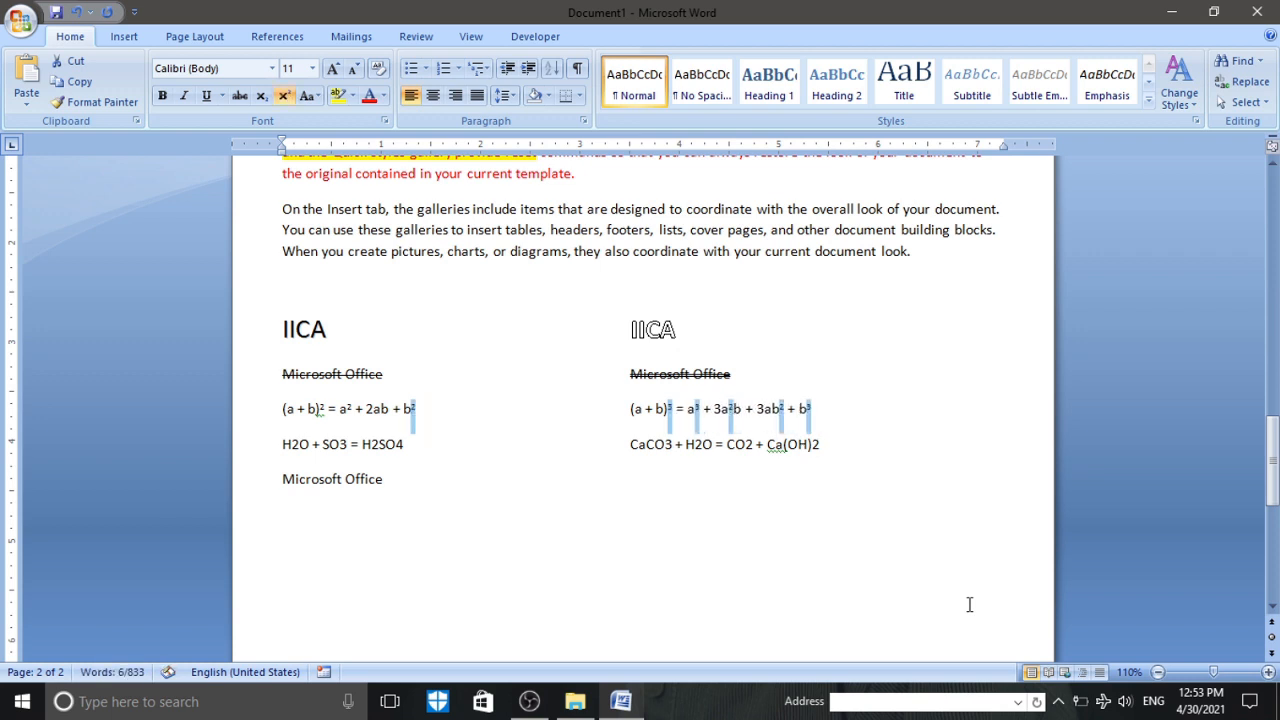
- Subscript the 2 of "H2O" in the first-column chemical equation
{"action": "left_click", "coordinate": [526, 520]}
{"action": "left_click", "coordinate": [293, 445]}
{"action": "left_click_drag", "start_coordinate": [294, 445], "coordinate": [304, 445]}
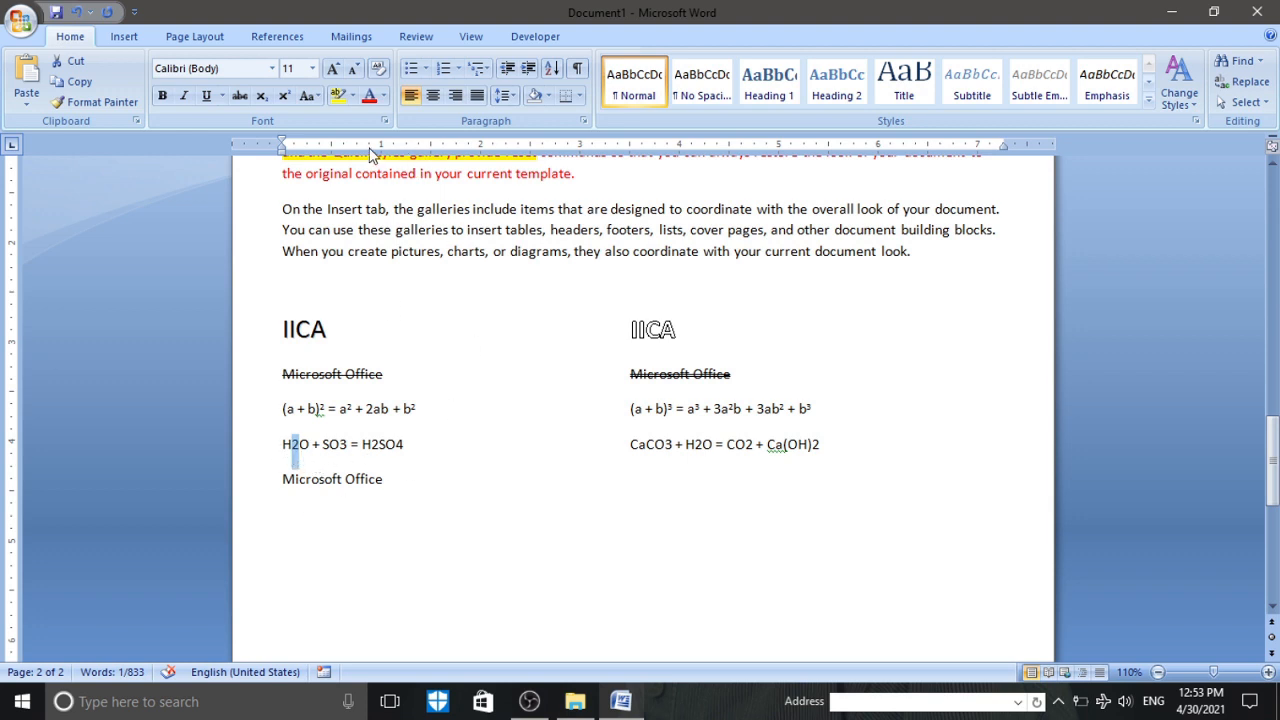
{"action": "left_click", "coordinate": [267, 106]}
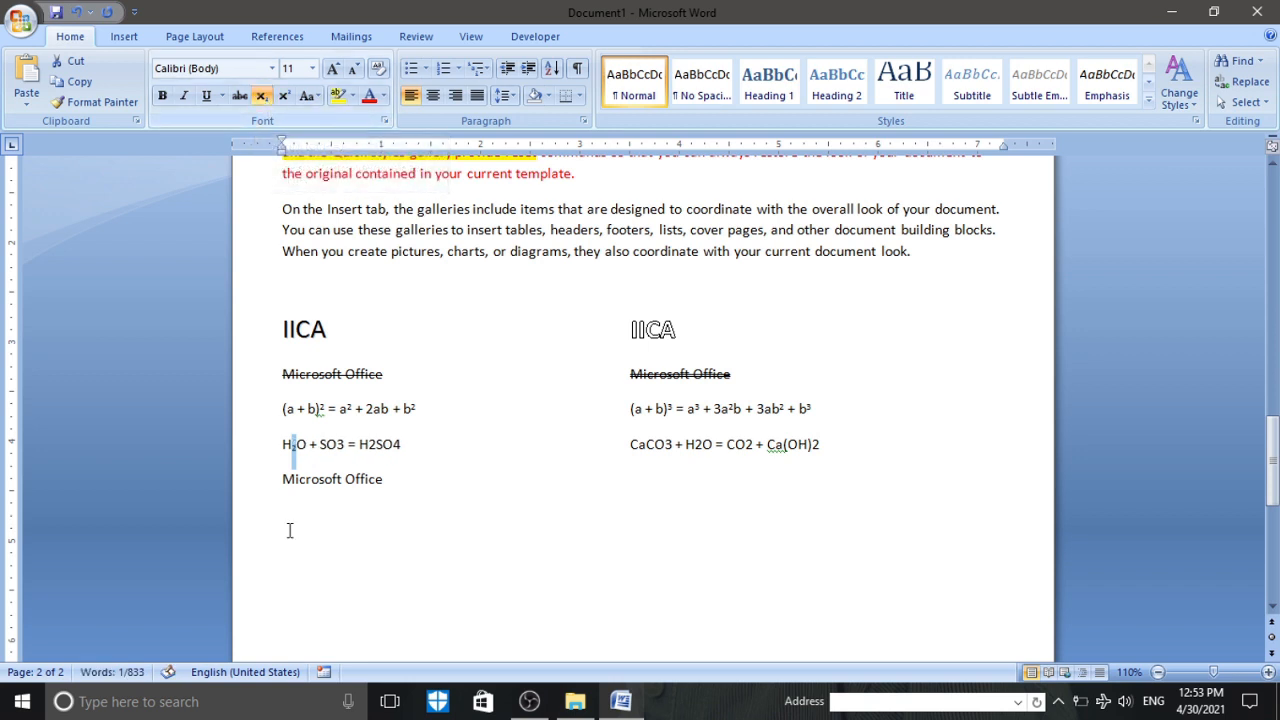
{"action": "left_click", "coordinate": [369, 597]}
- Subscript the digits in SO3 and H2SO4 together with all digits of the second-column CaCO3 equation
{"action": "left_click_drag", "start_coordinate": [336, 443], "coordinate": [344, 449]}
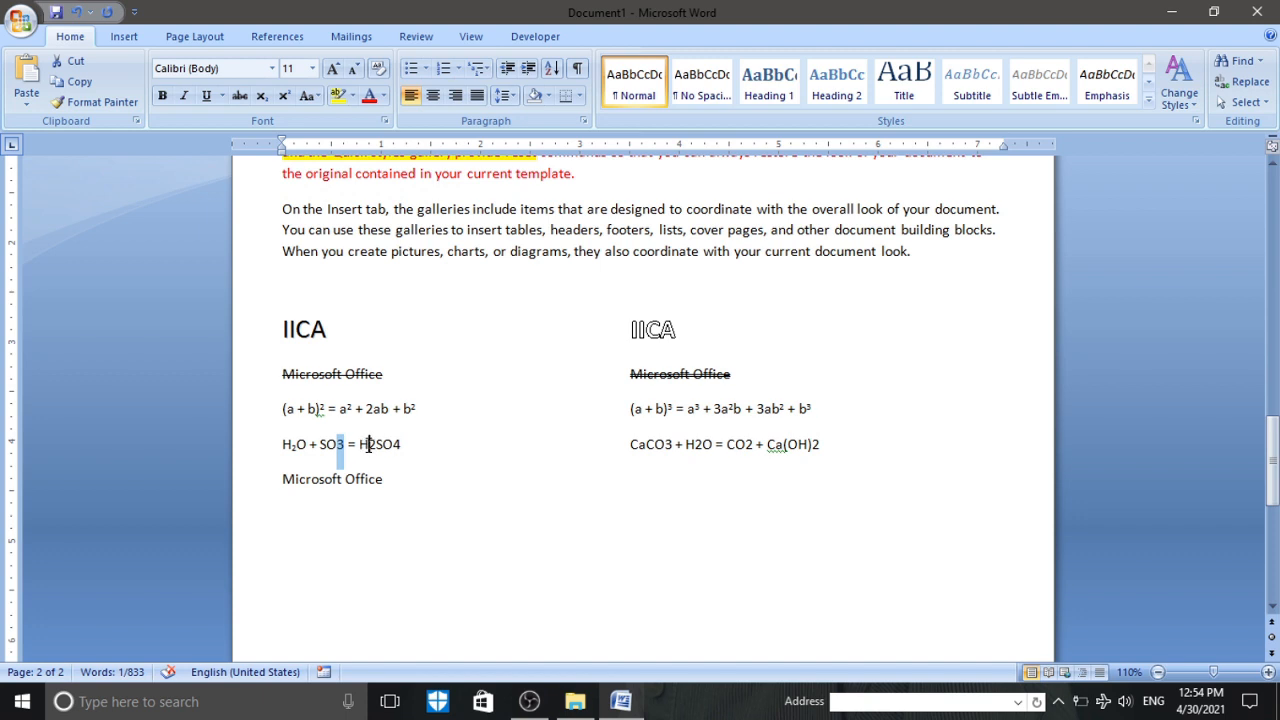
{"action": "left_click_drag", "start_coordinate": [368, 446], "coordinate": [405, 446]}
{"action": "left_click_drag", "start_coordinate": [664, 445], "coordinate": [822, 445]}
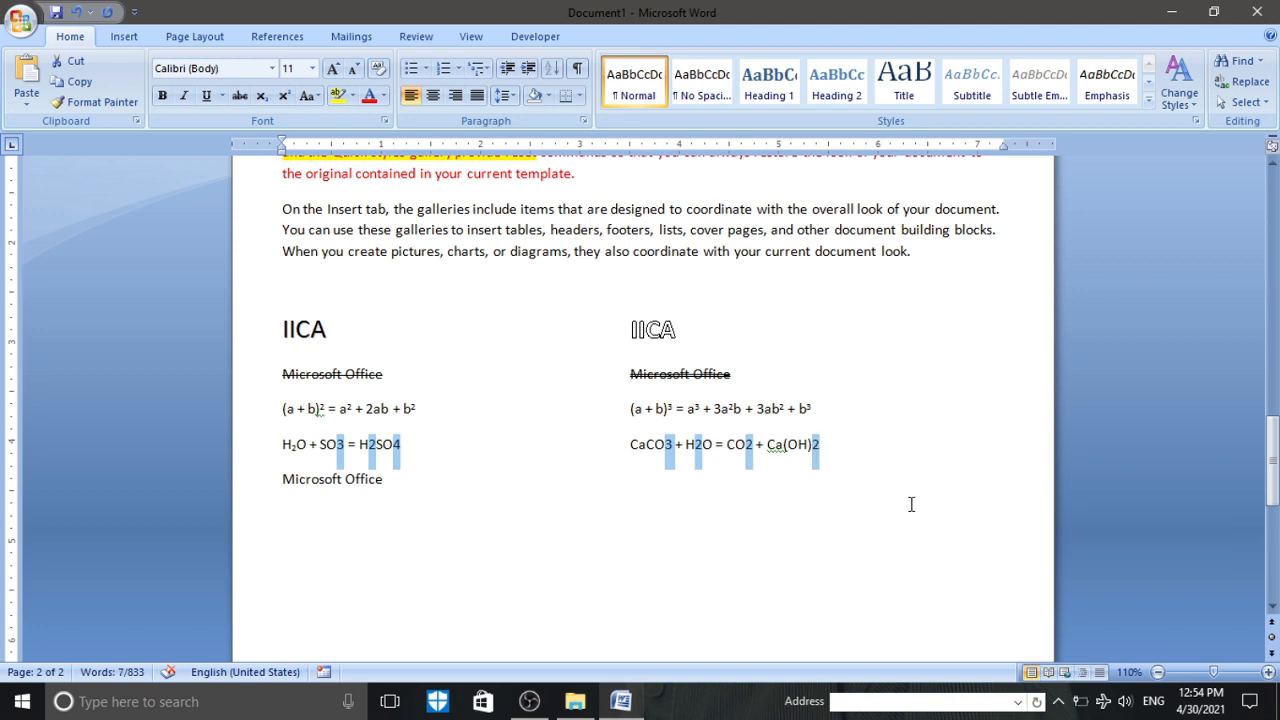
{"action": "key", "text": "ctrl+equal"}
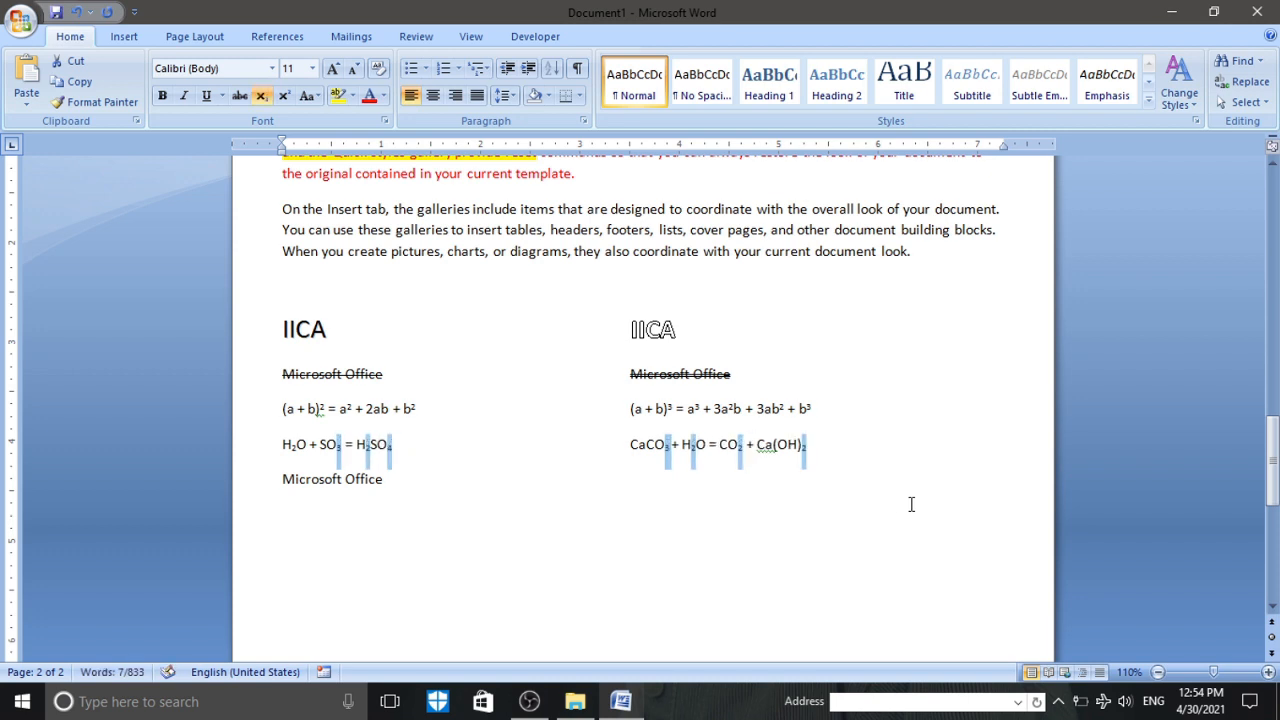
- Remove the subscript from the selected digits and reapply it with the Subscript effect in the Font dialog
{"action": "left_click", "coordinate": [264, 97]}
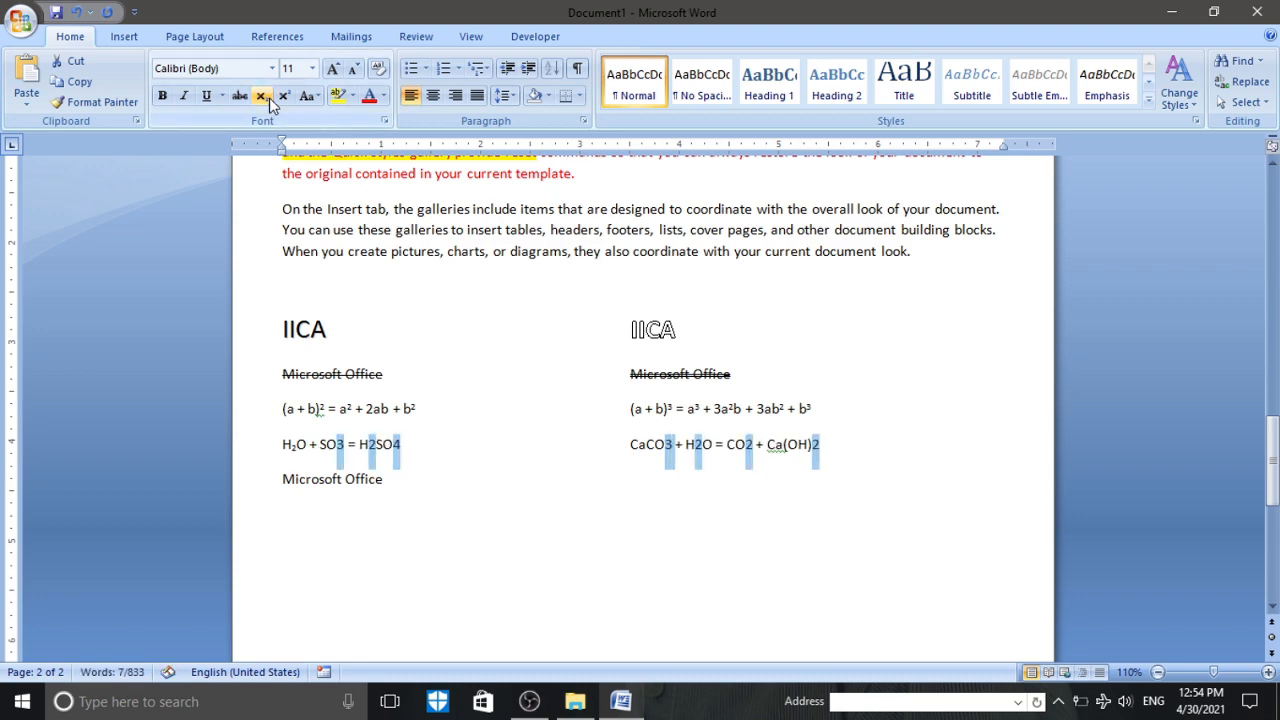
{"action": "left_click", "coordinate": [384, 121]}
{"action": "left_click", "coordinate": [661, 477]}
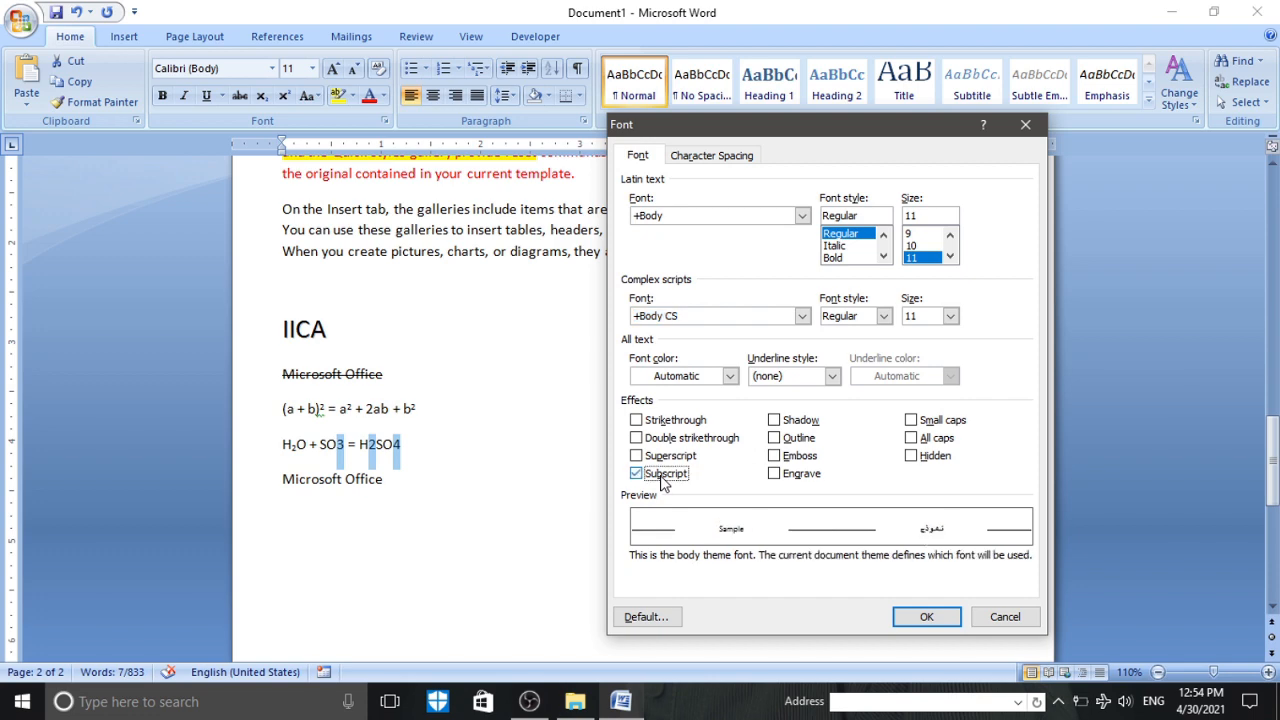
{"action": "left_click", "coordinate": [663, 478]}
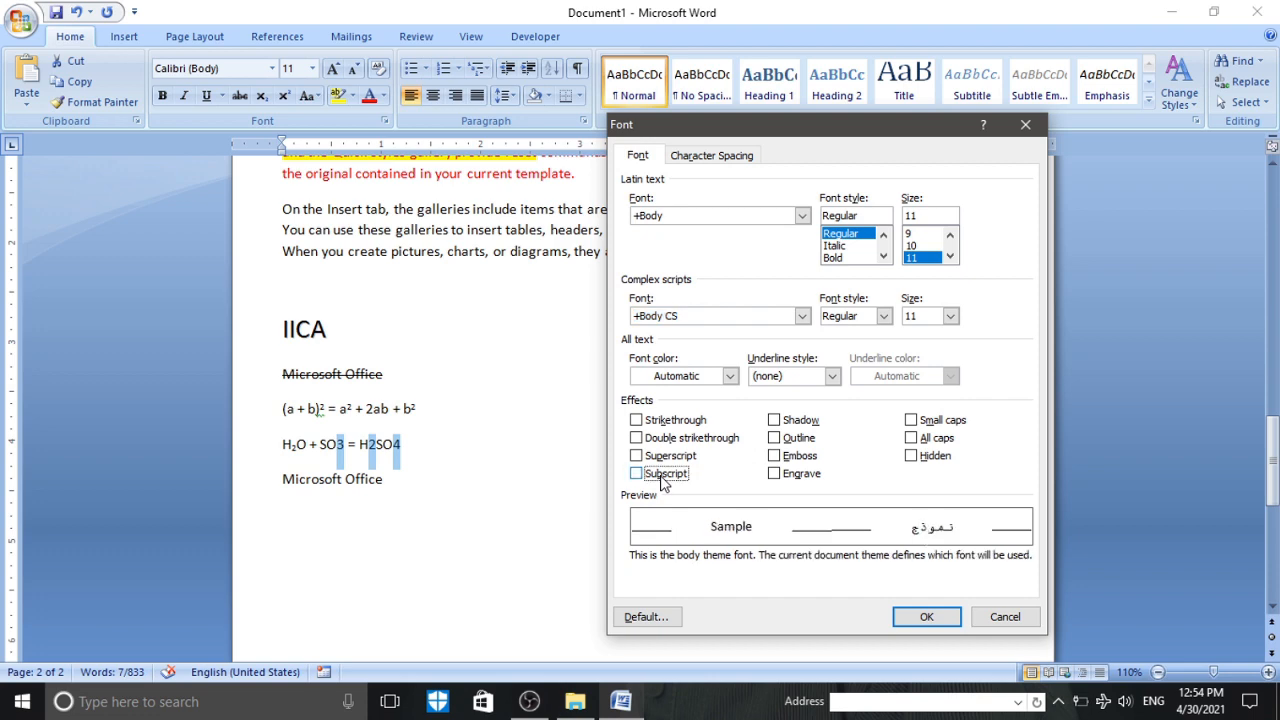
{"action": "left_click", "coordinate": [662, 477]}
{"action": "left_click", "coordinate": [662, 477]}
{"action": "left_click", "coordinate": [662, 477]}
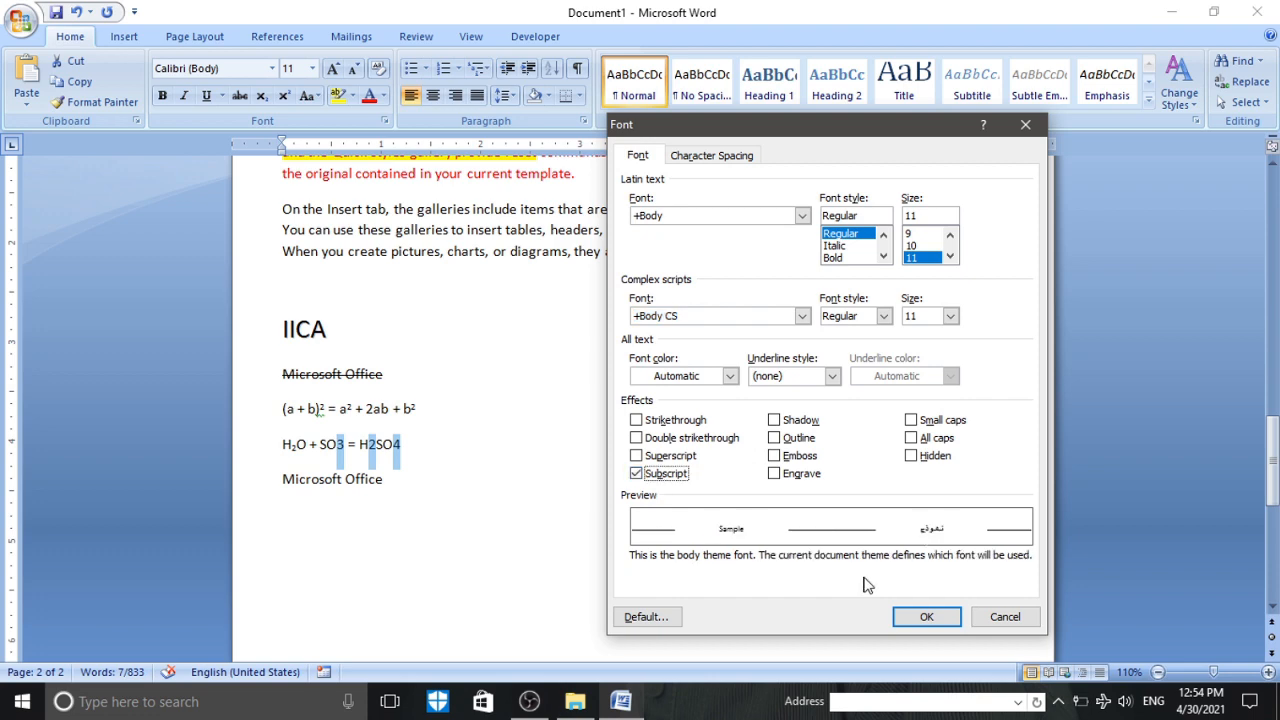
{"action": "left_click", "coordinate": [927, 617]}
{"action": "left_click", "coordinate": [427, 498]}
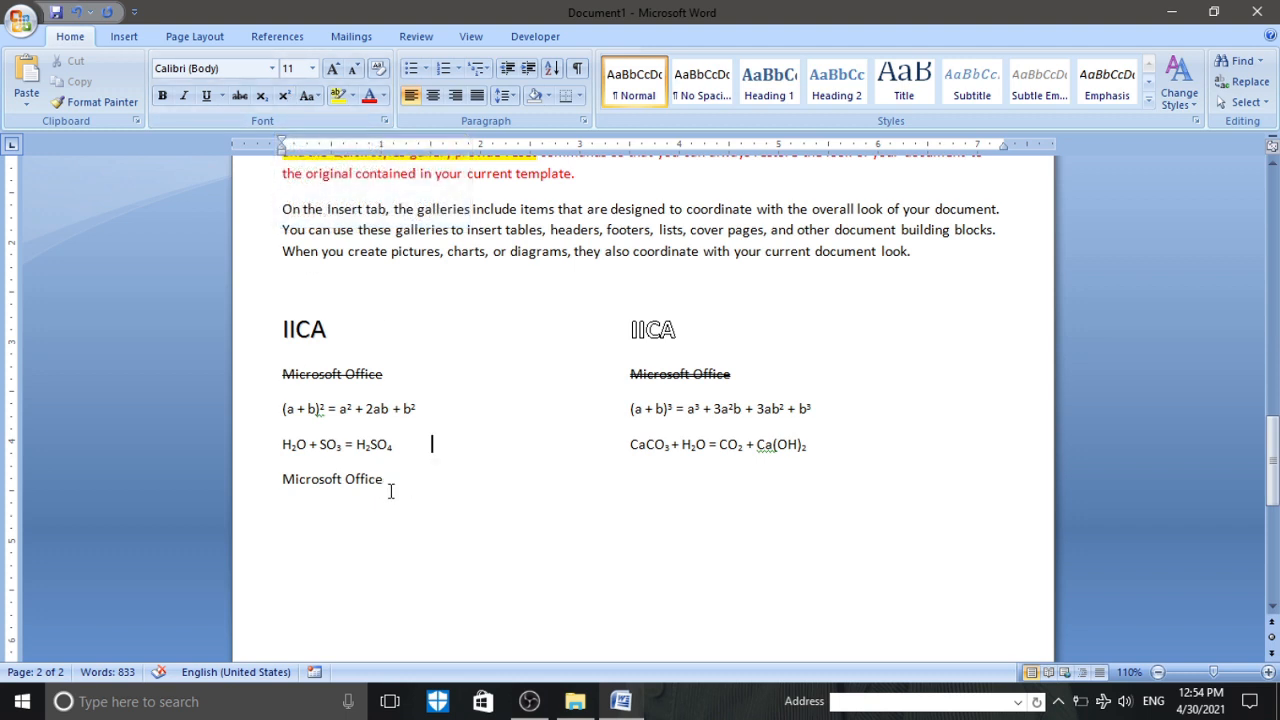
- Format the "Microsoft Office" line below the chemical equation with the Emboss effect and font size 20
{"action": "left_click_drag", "start_coordinate": [394, 478], "coordinate": [288, 484]}
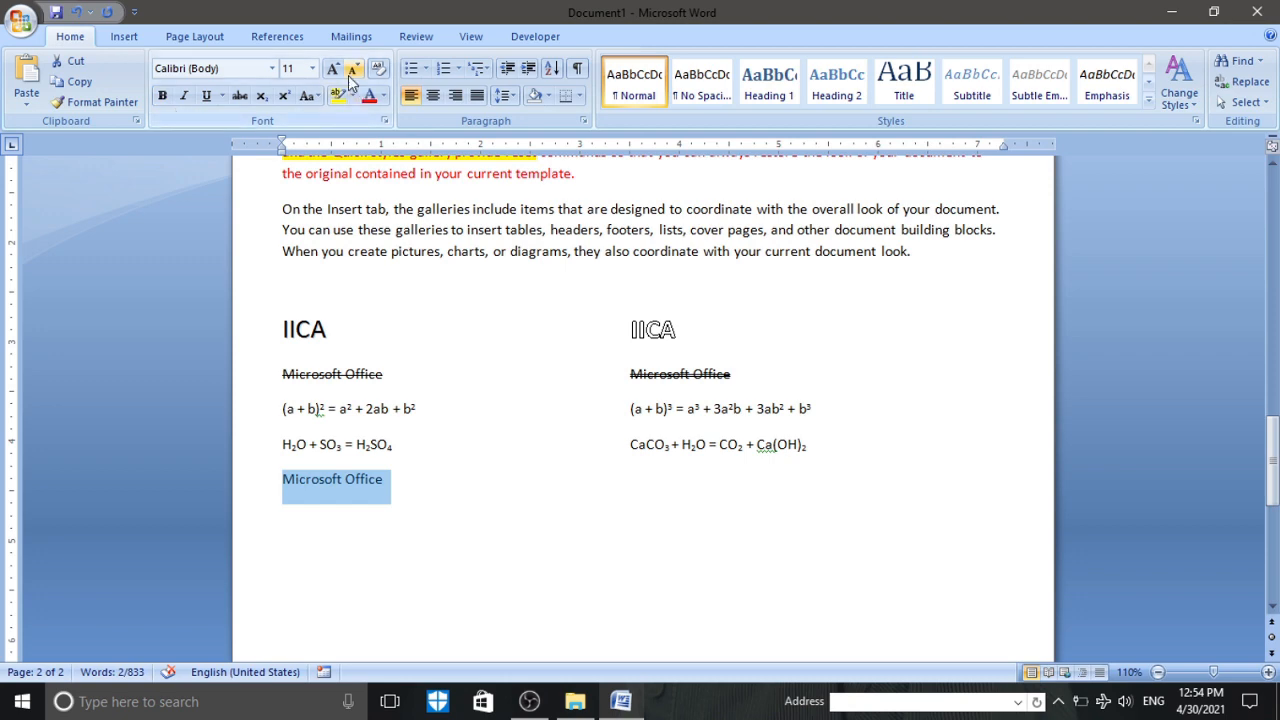
{"action": "left_click", "coordinate": [384, 120]}
{"action": "mouse_move", "coordinate": [860, 130]}
{"action": "left_mouse_down"}
{"action": "mouse_move", "coordinate": [868, 166]}
{"action": "mouse_move", "coordinate": [855, 138]}
{"action": "left_mouse_up"}
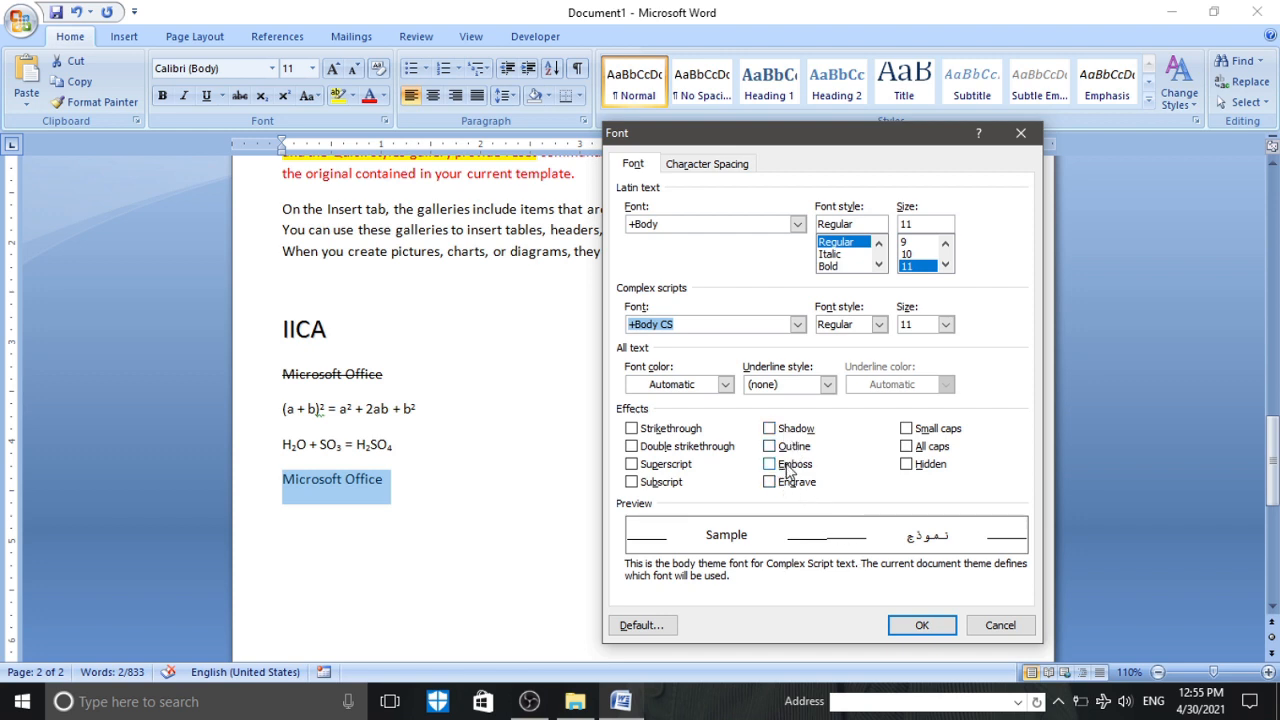
{"action": "left_click", "coordinate": [789, 466]}
{"action": "left_click", "coordinate": [945, 264]}
{"action": "left_click", "coordinate": [945, 264]}
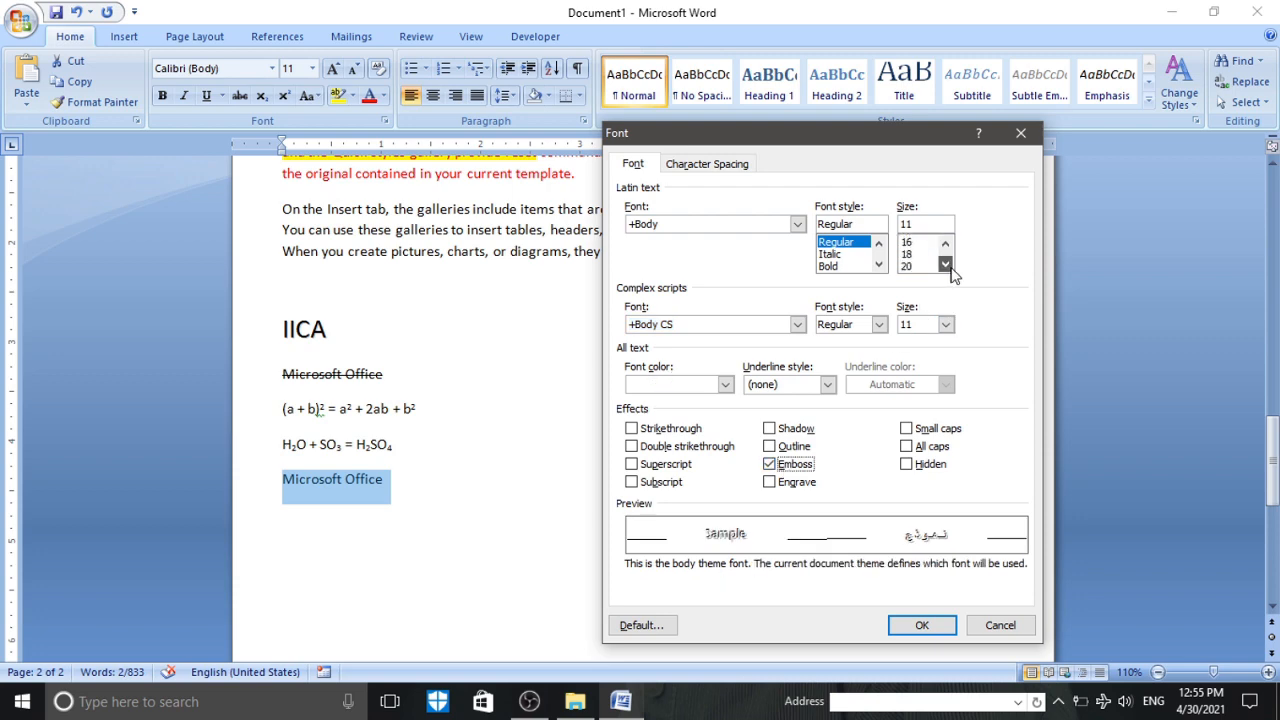
{"action": "left_click", "coordinate": [916, 266]}
{"action": "left_click", "coordinate": [913, 626]}
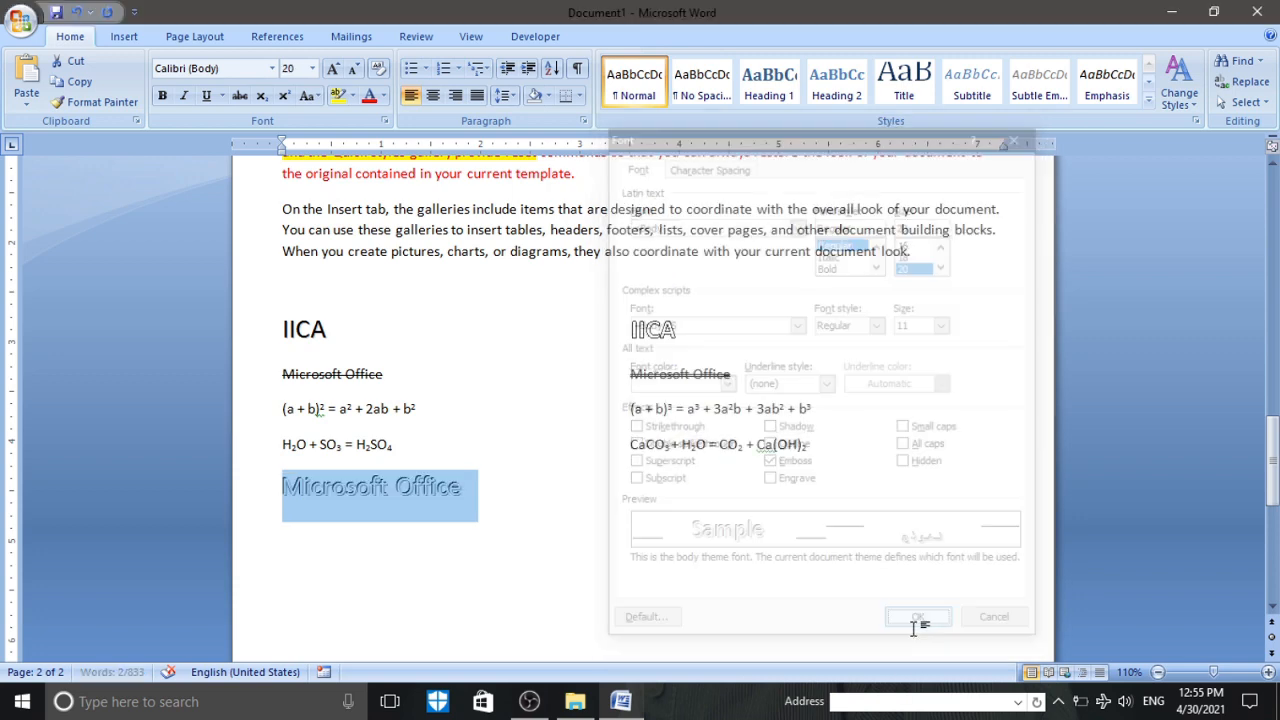
{"action": "left_click", "coordinate": [457, 560]}
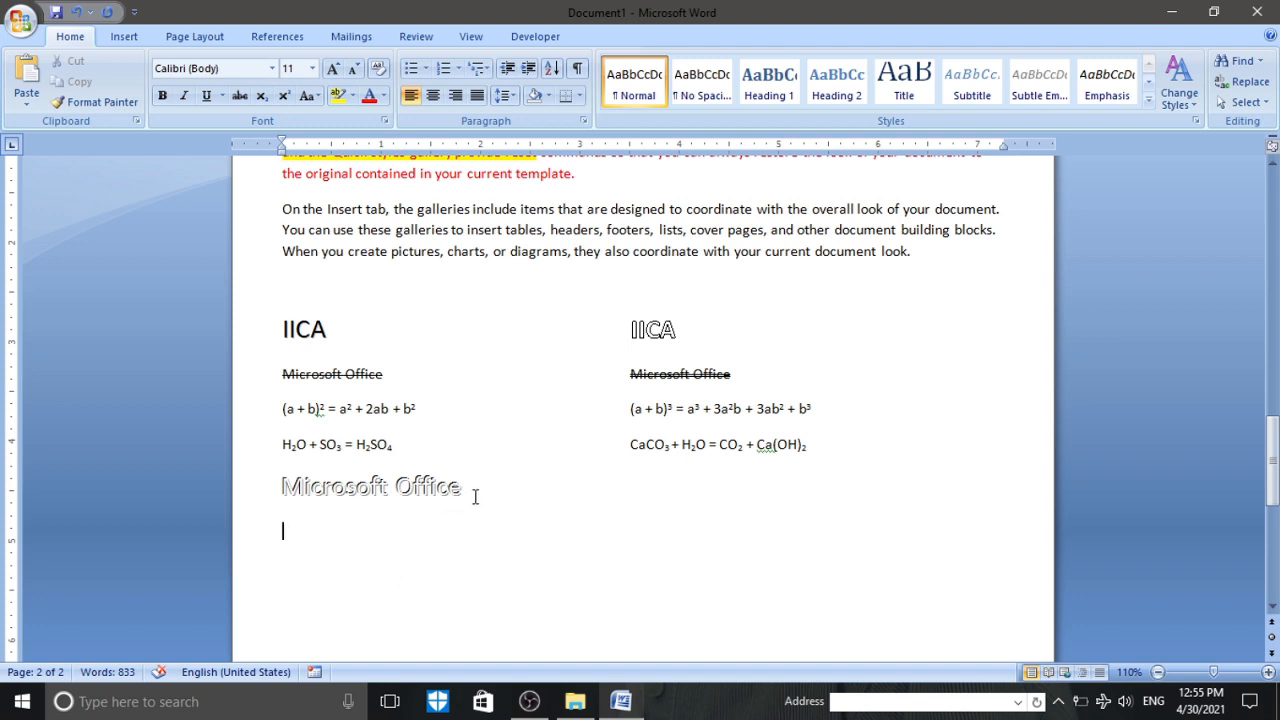
- Replace the Emboss effect on the large "Microsoft Office" line with the Engrave effect in the Font dialog
{"action": "left_click_drag", "start_coordinate": [462, 489], "coordinate": [263, 500]}
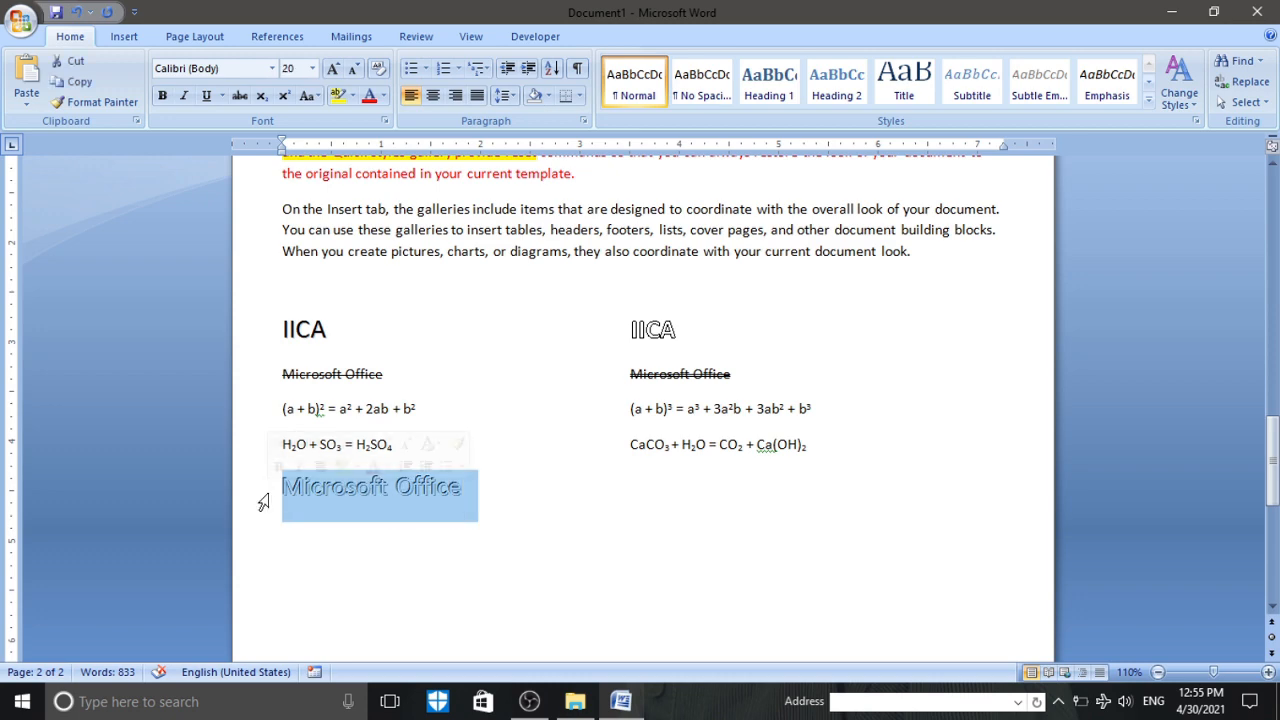
{"action": "left_click", "coordinate": [384, 120]}
{"action": "left_click", "coordinate": [792, 468]}
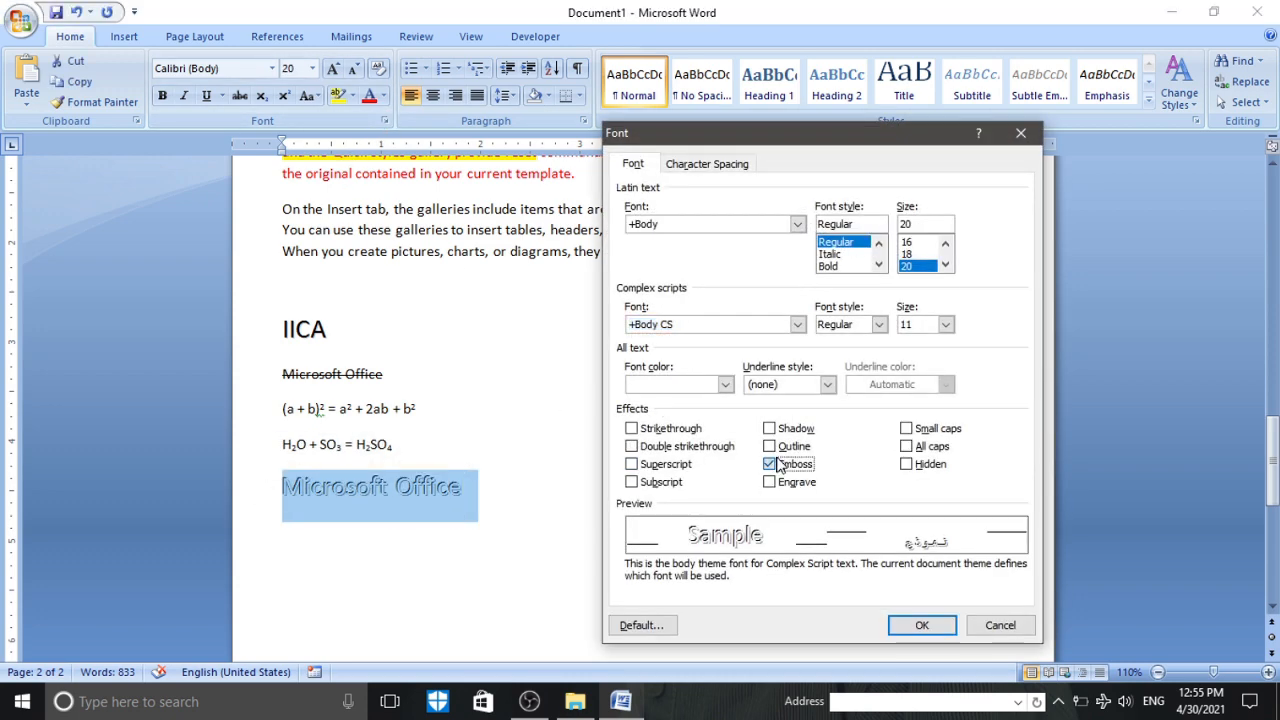
{"action": "left_click", "coordinate": [769, 483]}
{"action": "left_click", "coordinate": [918, 624]}
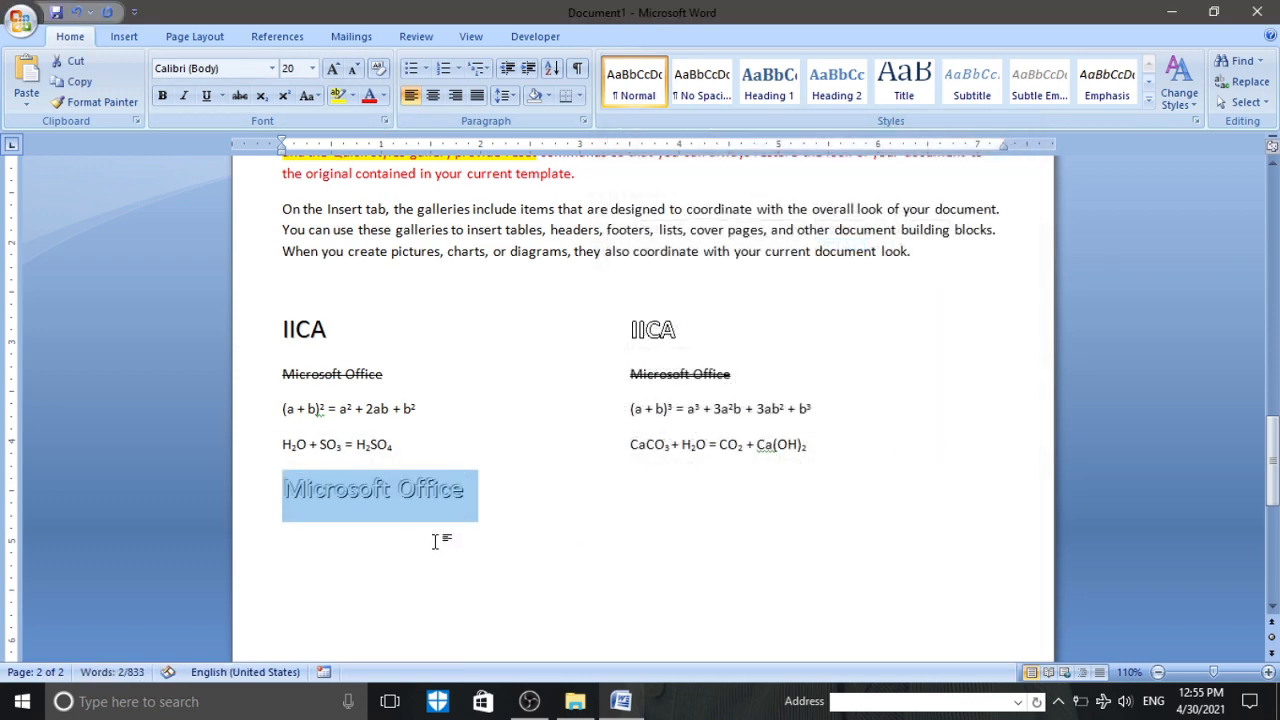
- Remove the Engrave effect from the large "Microsoft Office" line and apply the Small caps effect
{"action": "left_click", "coordinate": [385, 121]}
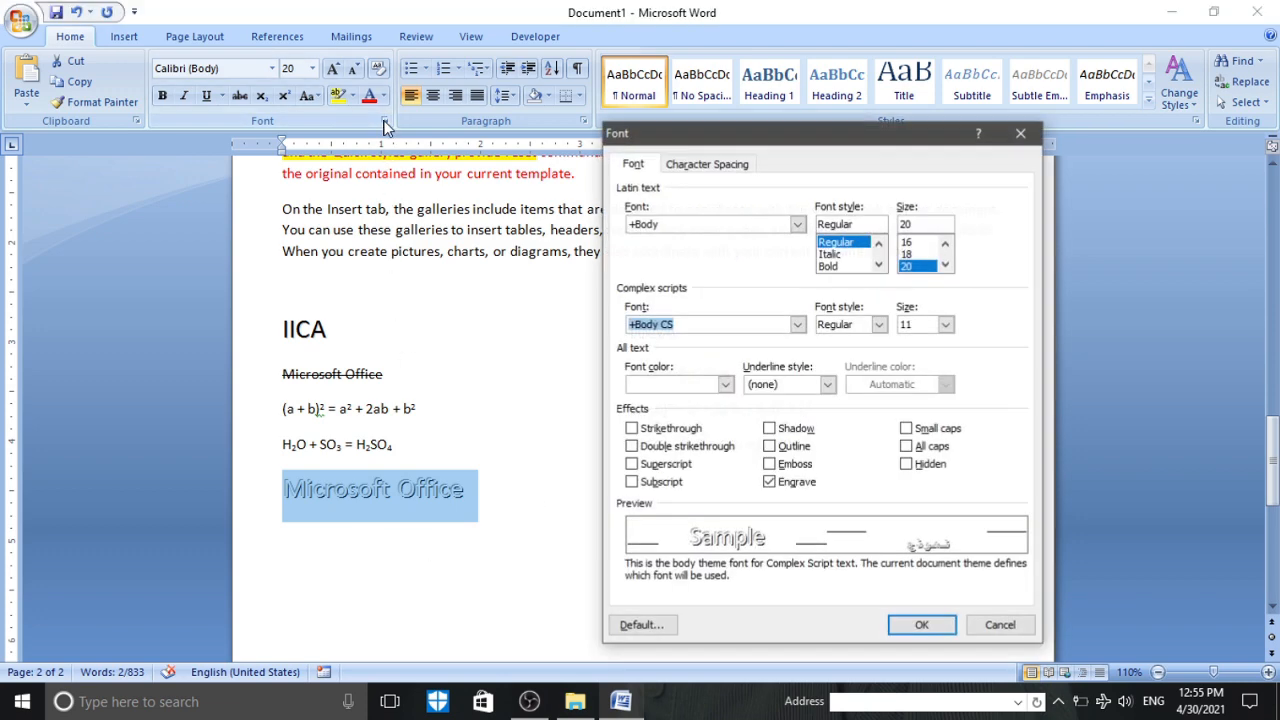
{"action": "left_click", "coordinate": [793, 485]}
{"action": "left_click", "coordinate": [907, 430]}
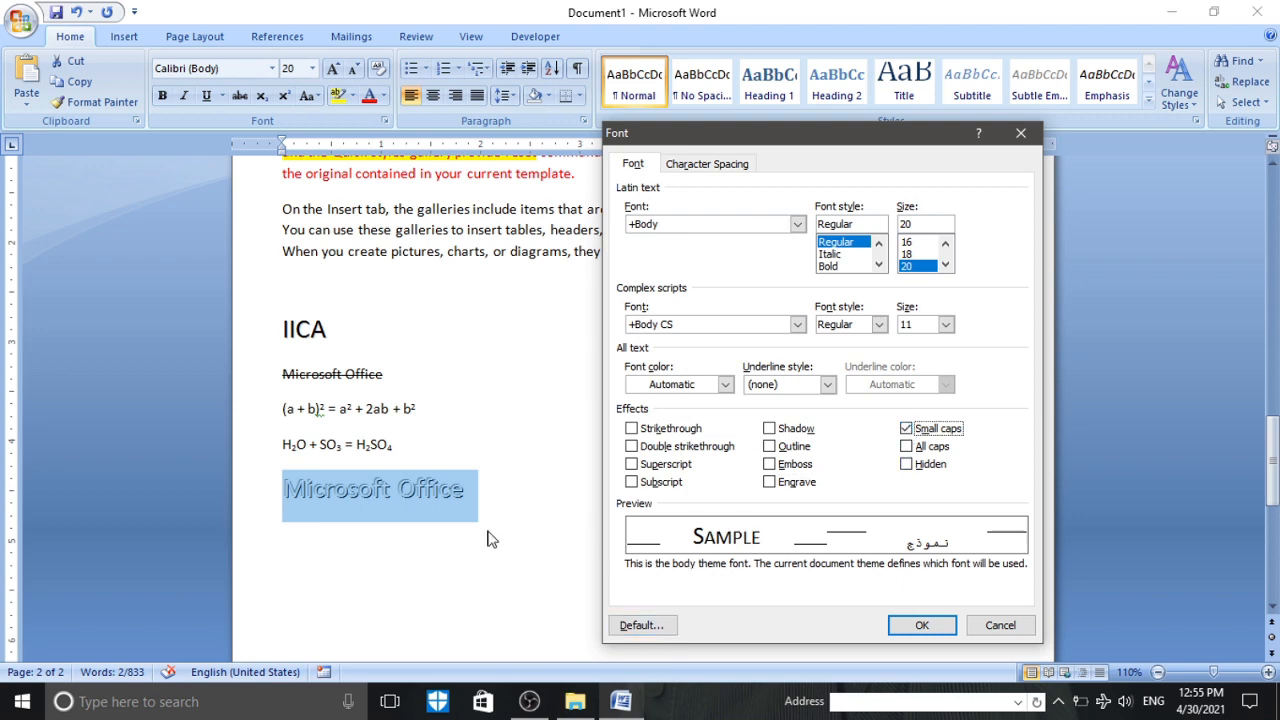
{"action": "left_click", "coordinate": [916, 628]}
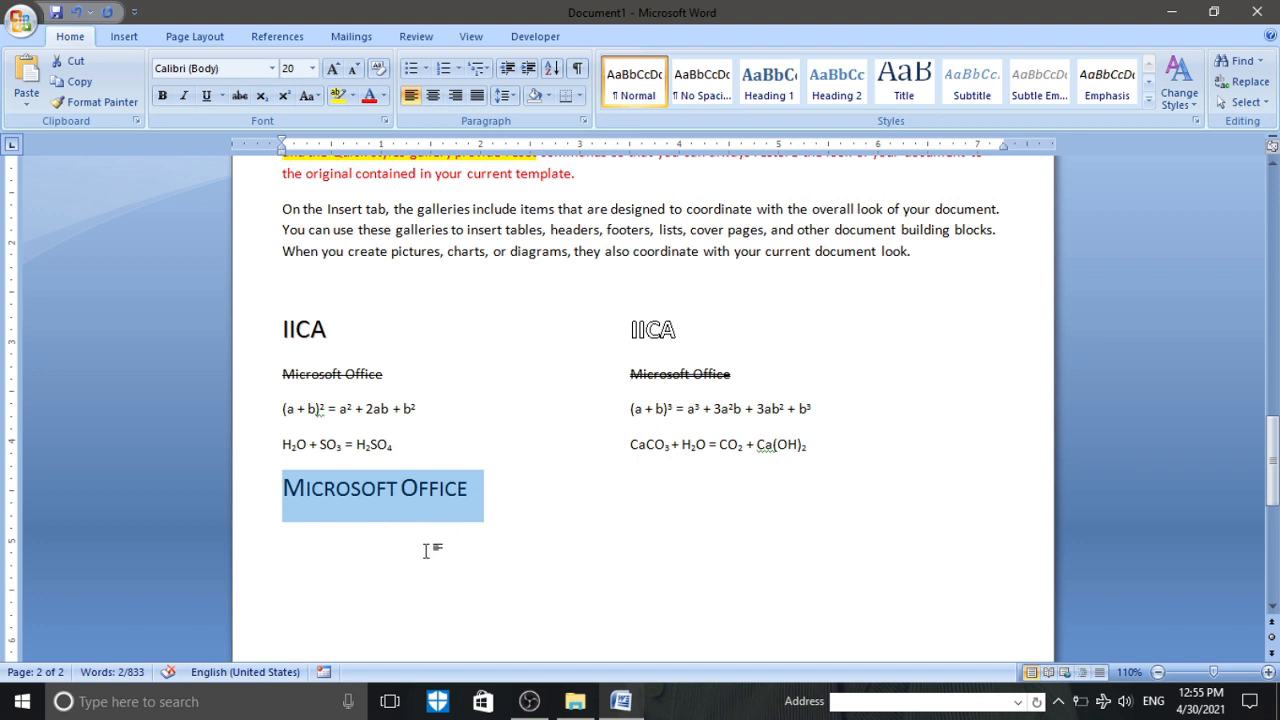
- Examine how the initial letters M and O differ in size from the remaining letters in the small-caps "Microsoft Office" line
{"action": "left_click", "coordinate": [352, 518]}
{"action": "left_click_drag", "start_coordinate": [306, 488], "coordinate": [262, 490]}
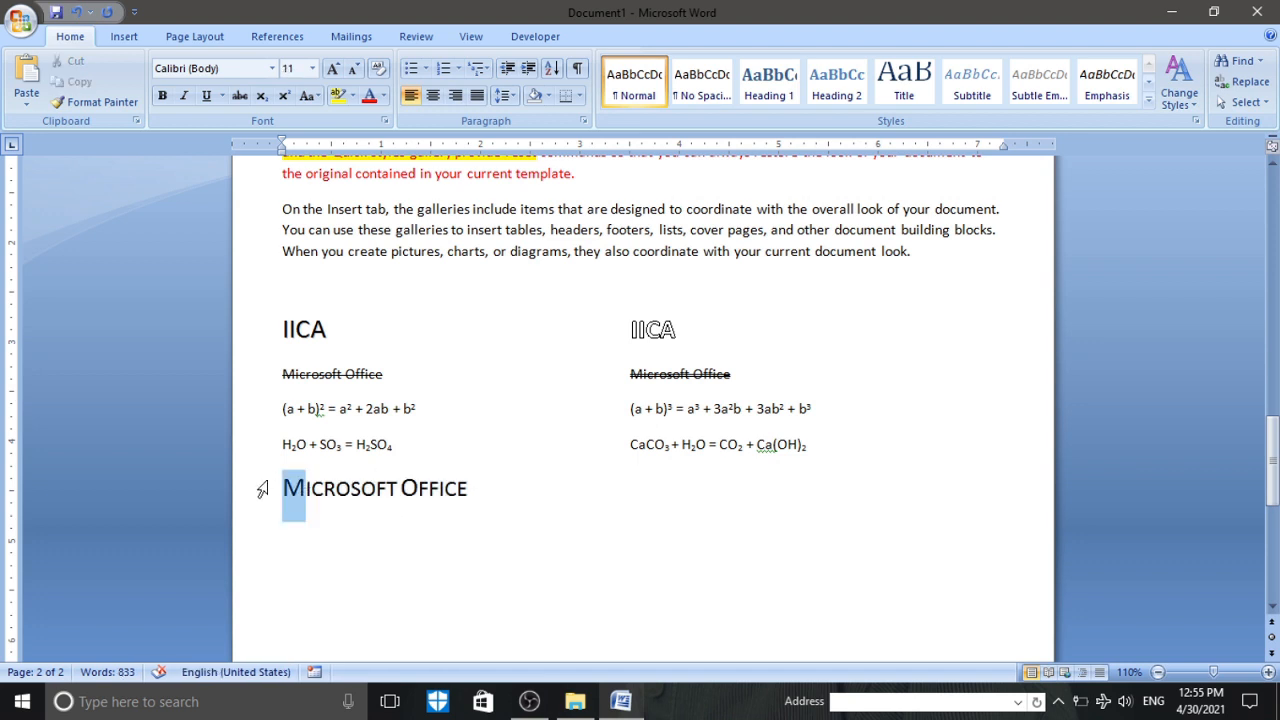
{"action": "double_click", "coordinate": [422, 488]}
{"action": "left_click", "coordinate": [408, 569]}
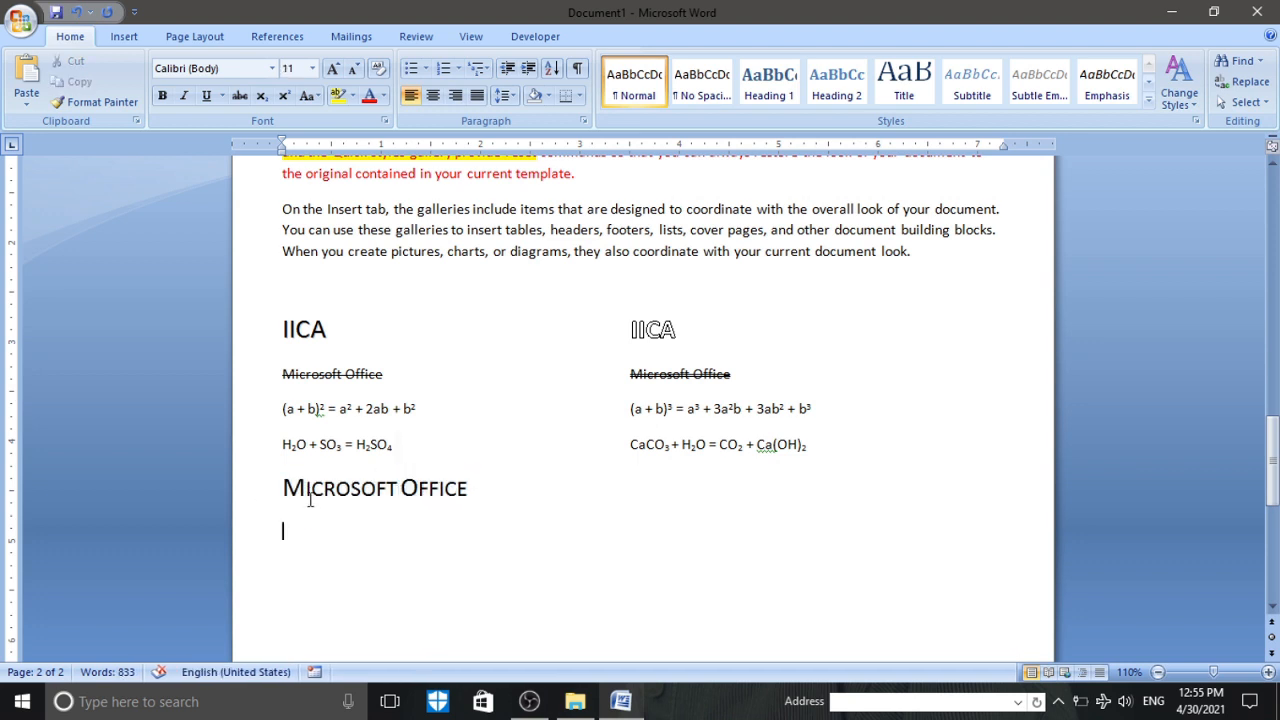
{"action": "left_click_drag", "start_coordinate": [480, 494], "coordinate": [306, 491]}
{"action": "left_click", "coordinate": [361, 537]}
{"action": "left_click_drag", "start_coordinate": [400, 490], "coordinate": [418, 490]}
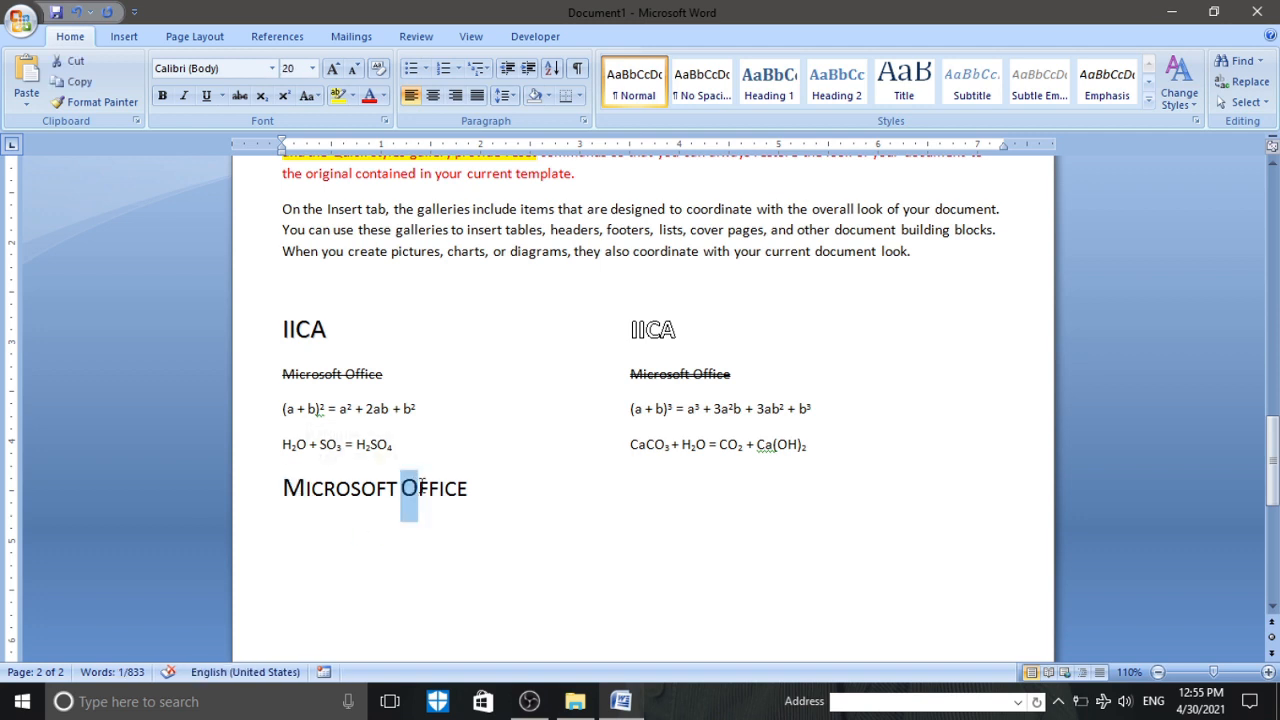
{"action": "left_click", "coordinate": [374, 545]}
{"action": "left_click_drag", "start_coordinate": [306, 490], "coordinate": [400, 484]}
{"action": "left_click", "coordinate": [377, 549]}
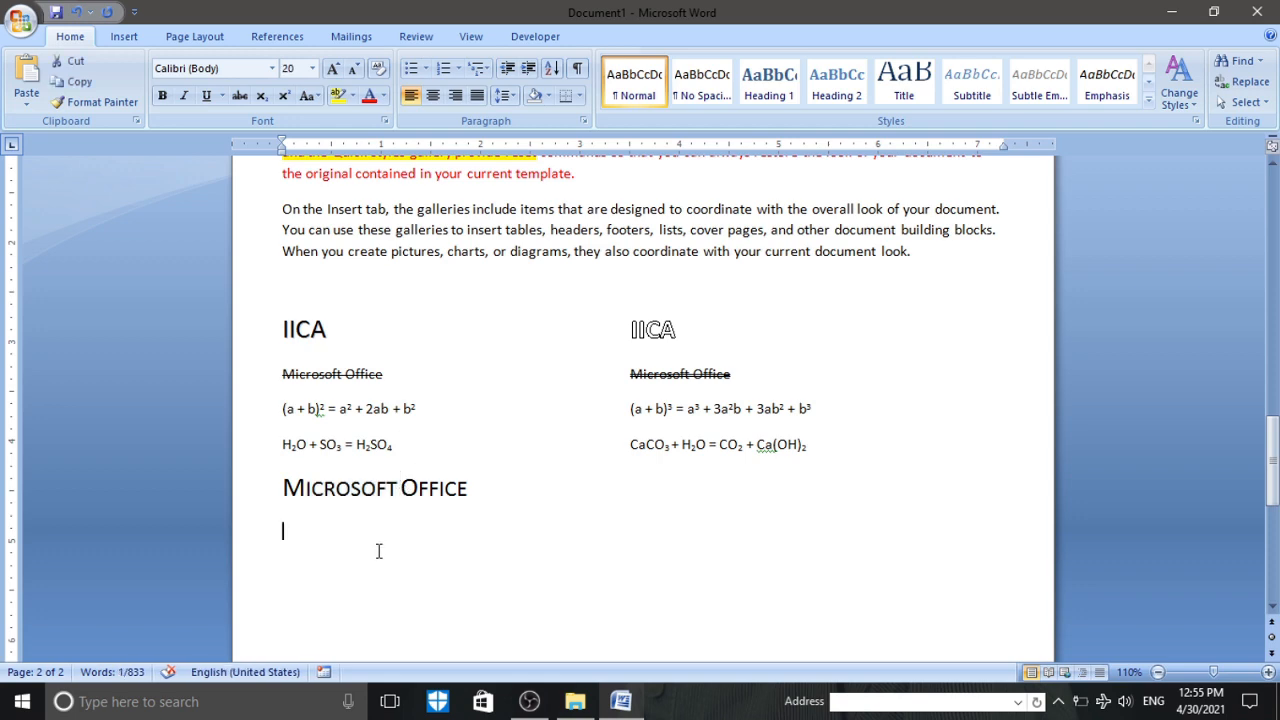
- Remove the Small caps effect from the large "Microsoft Office" line and apply the All caps effect, checking the letter heights
{"action": "left_click_drag", "start_coordinate": [486, 486], "coordinate": [285, 487]}
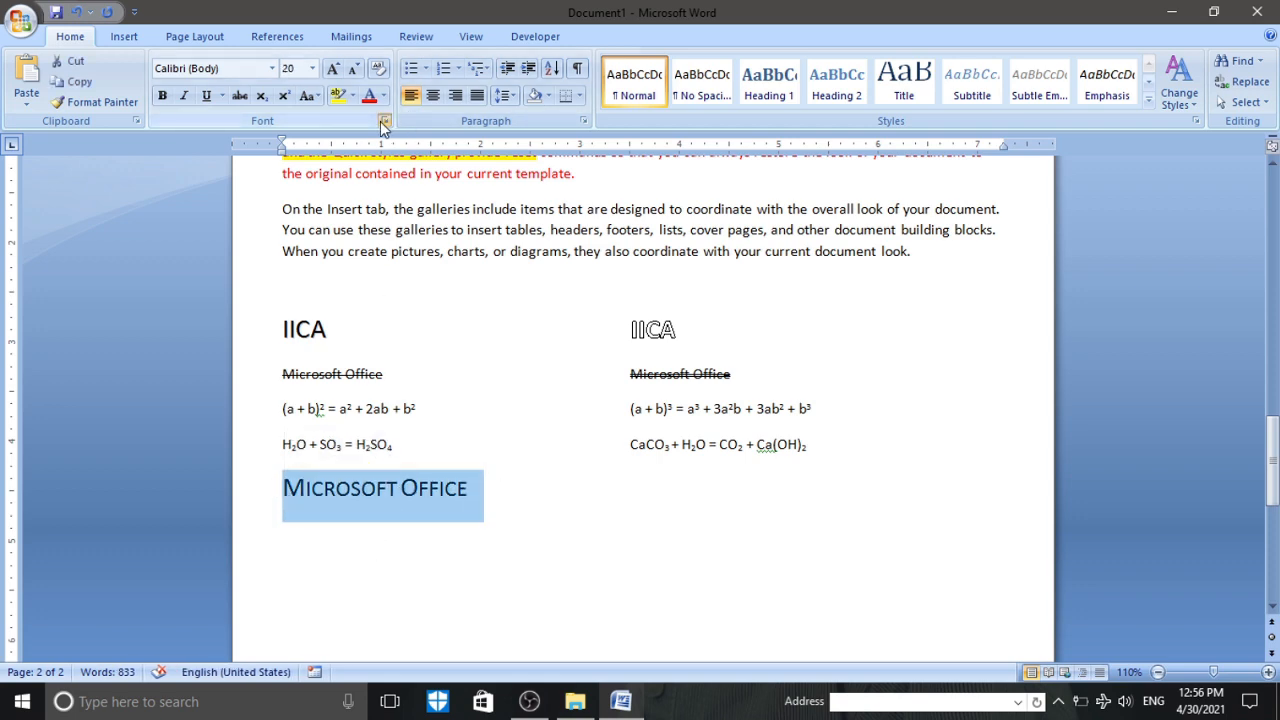
{"action": "left_click", "coordinate": [384, 120]}
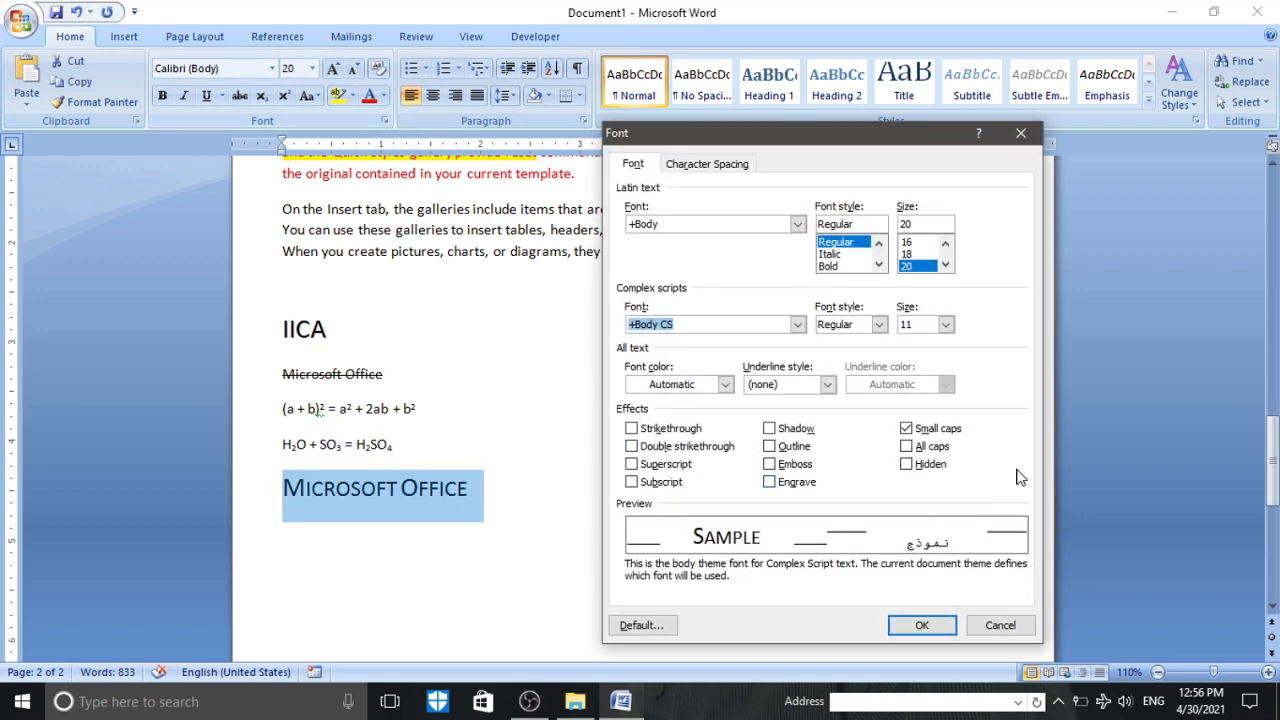
{"action": "left_click", "coordinate": [941, 436]}
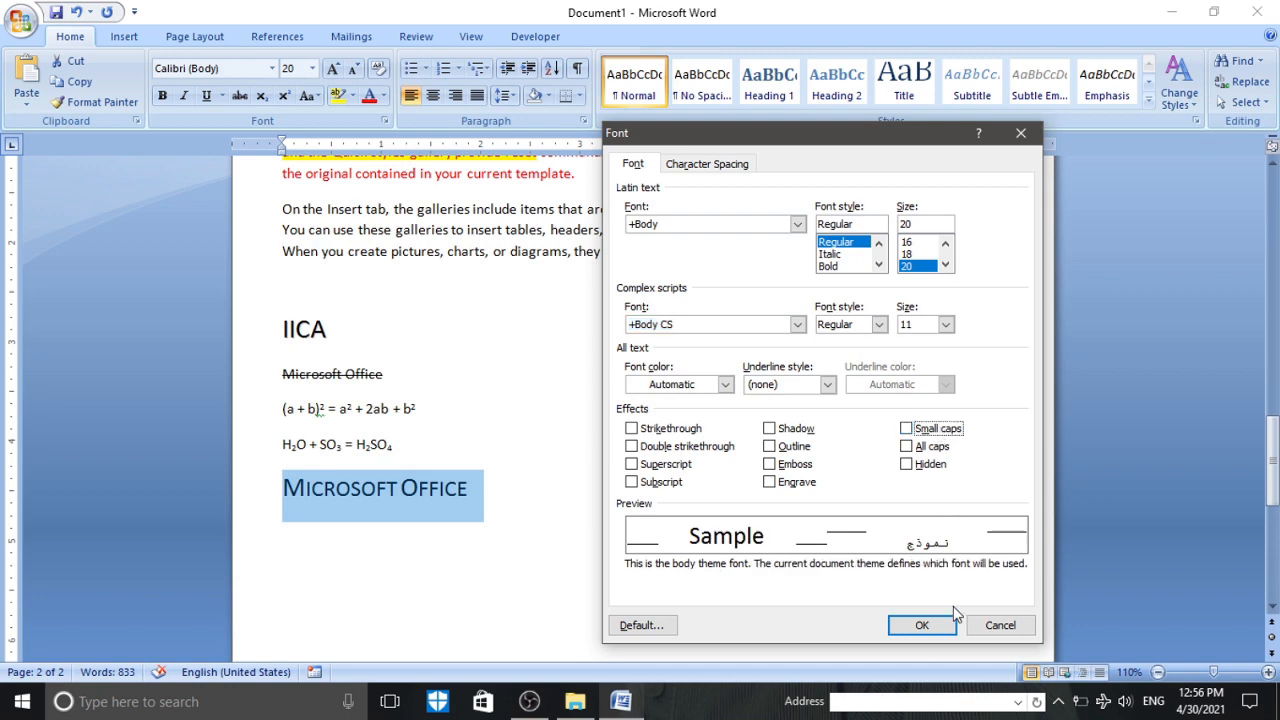
{"action": "left_click", "coordinate": [921, 625]}
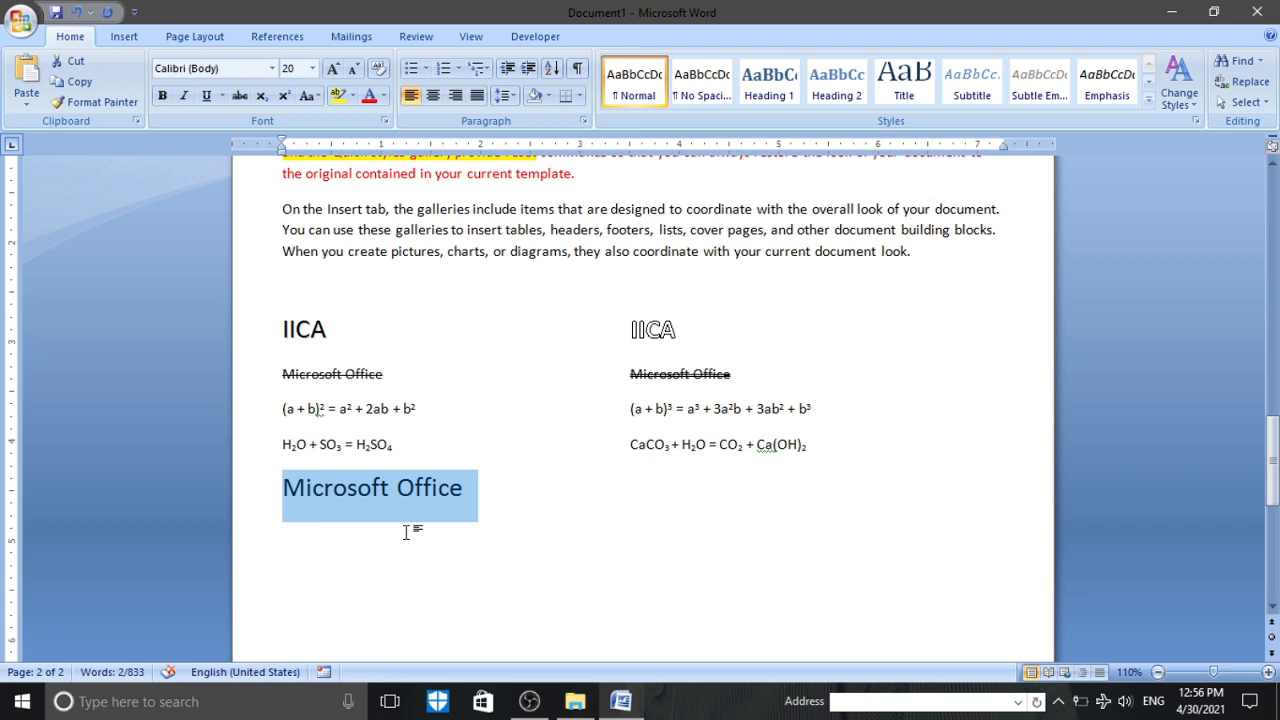
{"action": "left_click", "coordinate": [384, 120]}
{"action": "left_click", "coordinate": [941, 447]}
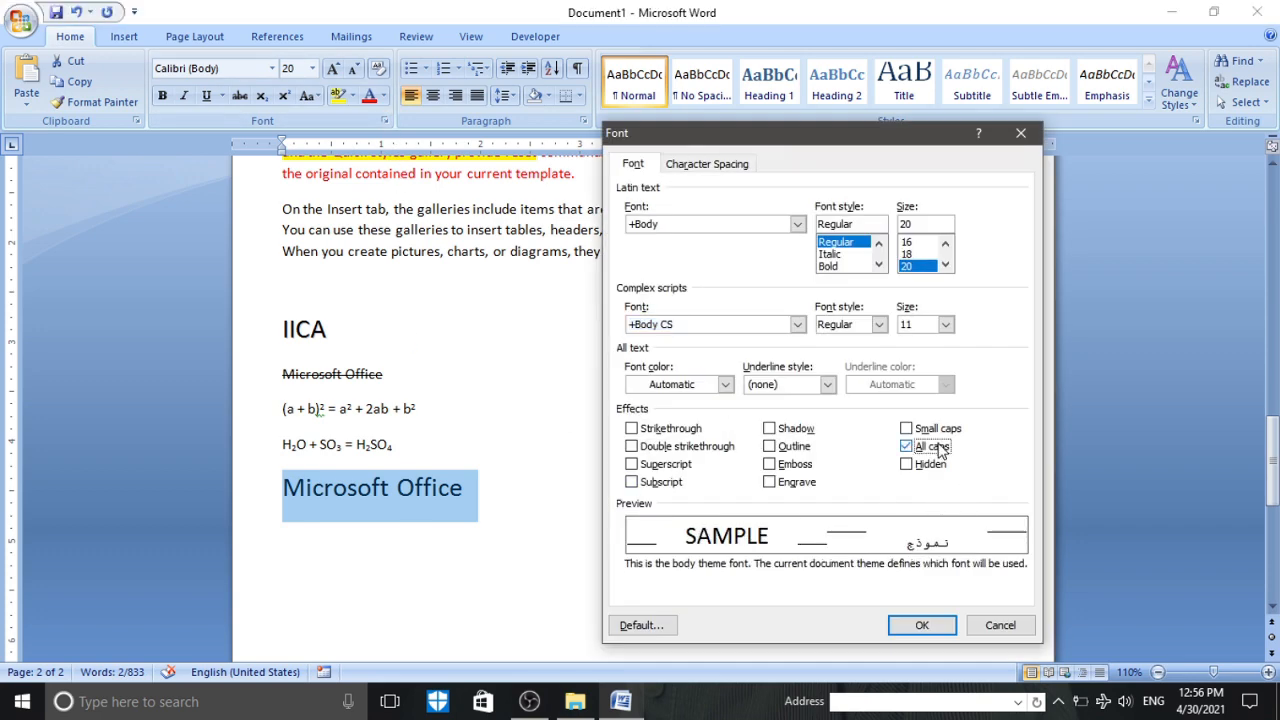
{"action": "left_click", "coordinate": [922, 625]}
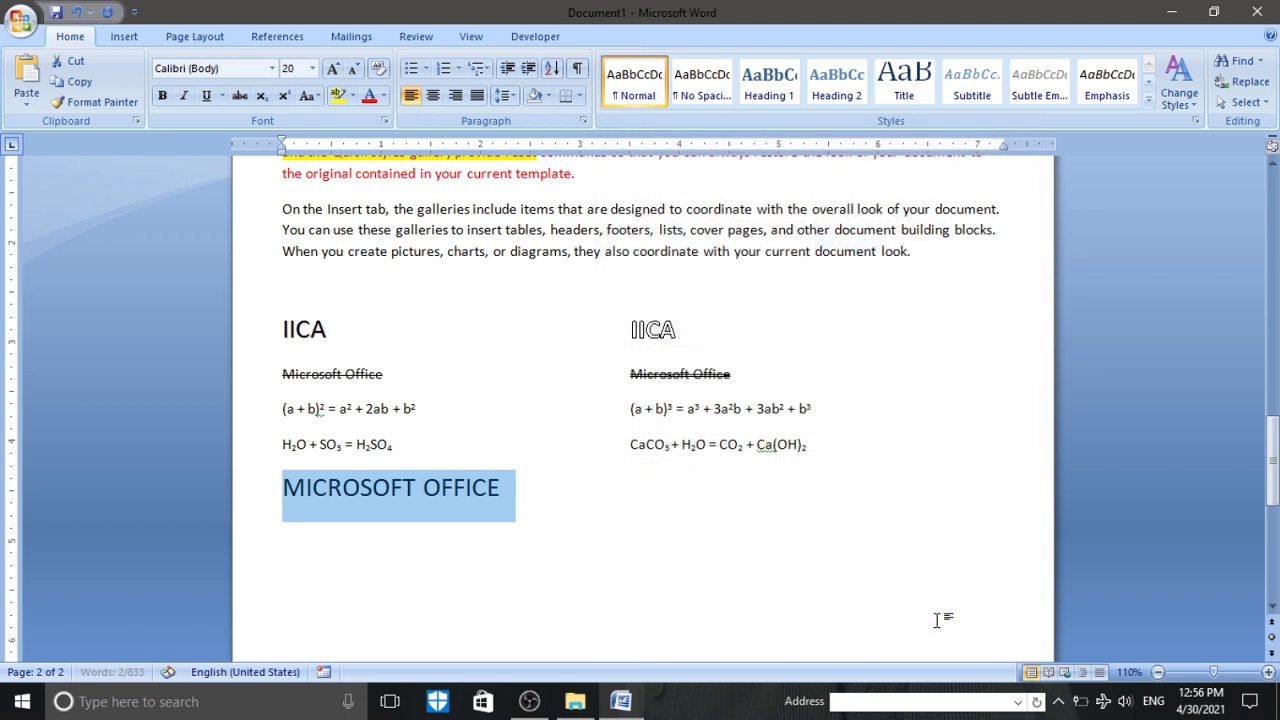
{"action": "left_click", "coordinate": [284, 526]}
{"action": "left_click_drag", "start_coordinate": [302, 498], "coordinate": [271, 498]}
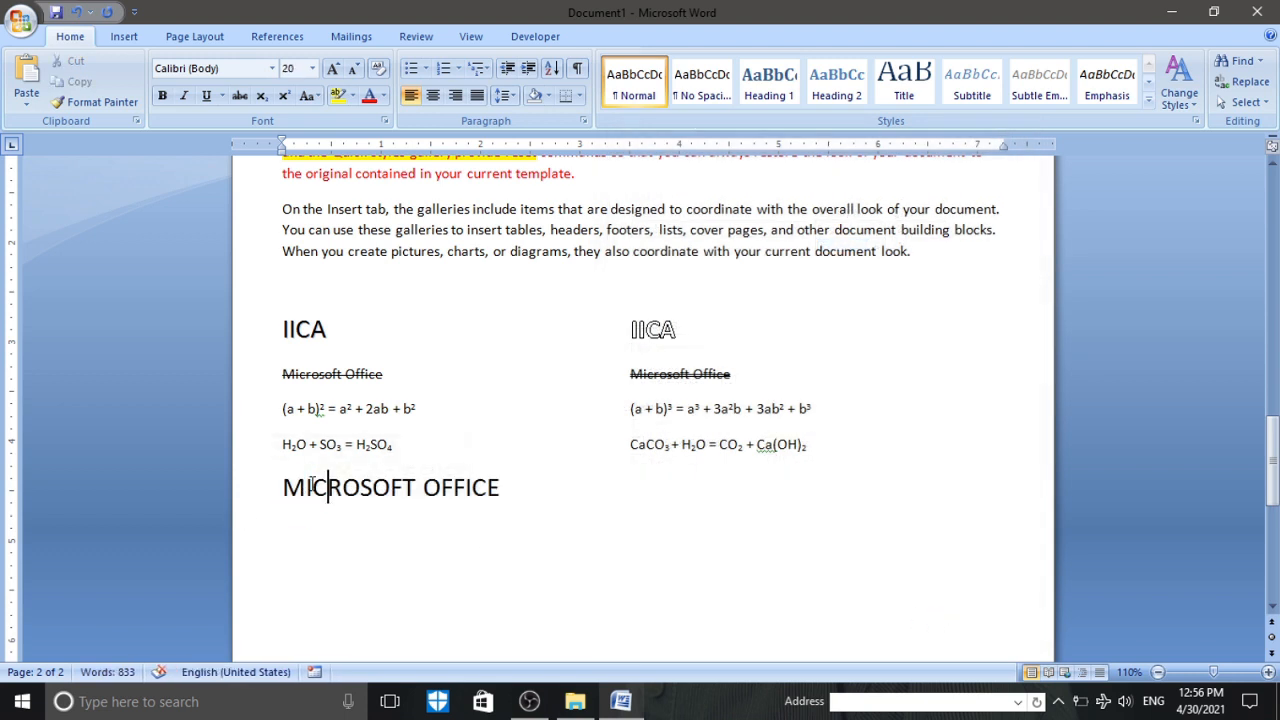
{"action": "left_click_drag", "start_coordinate": [313, 480], "coordinate": [481, 466]}
{"action": "left_click", "coordinate": [497, 531]}
- Replace All caps with the Hidden effect on the "MICROSOFT OFFICE" line and undo the change
{"action": "triple_click", "coordinate": [400, 491]}
{"action": "left_click", "coordinate": [384, 120]}
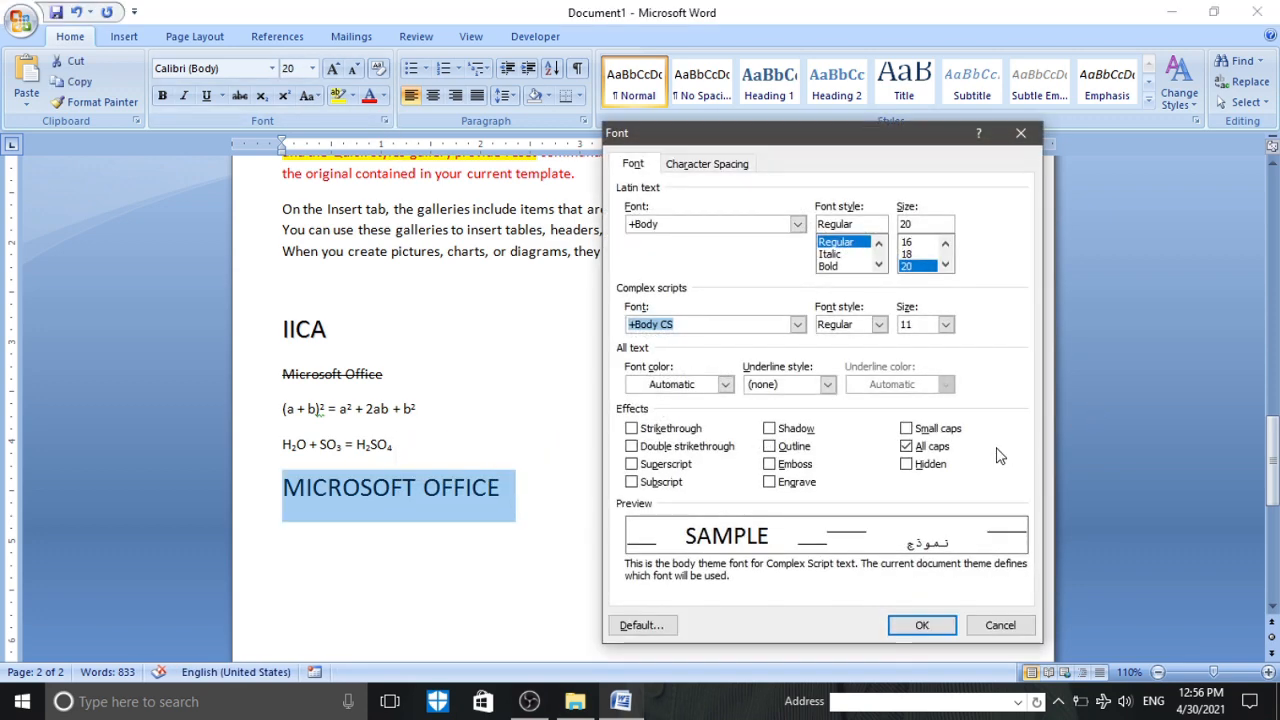
{"action": "left_click", "coordinate": [935, 448]}
{"action": "left_click", "coordinate": [932, 465]}
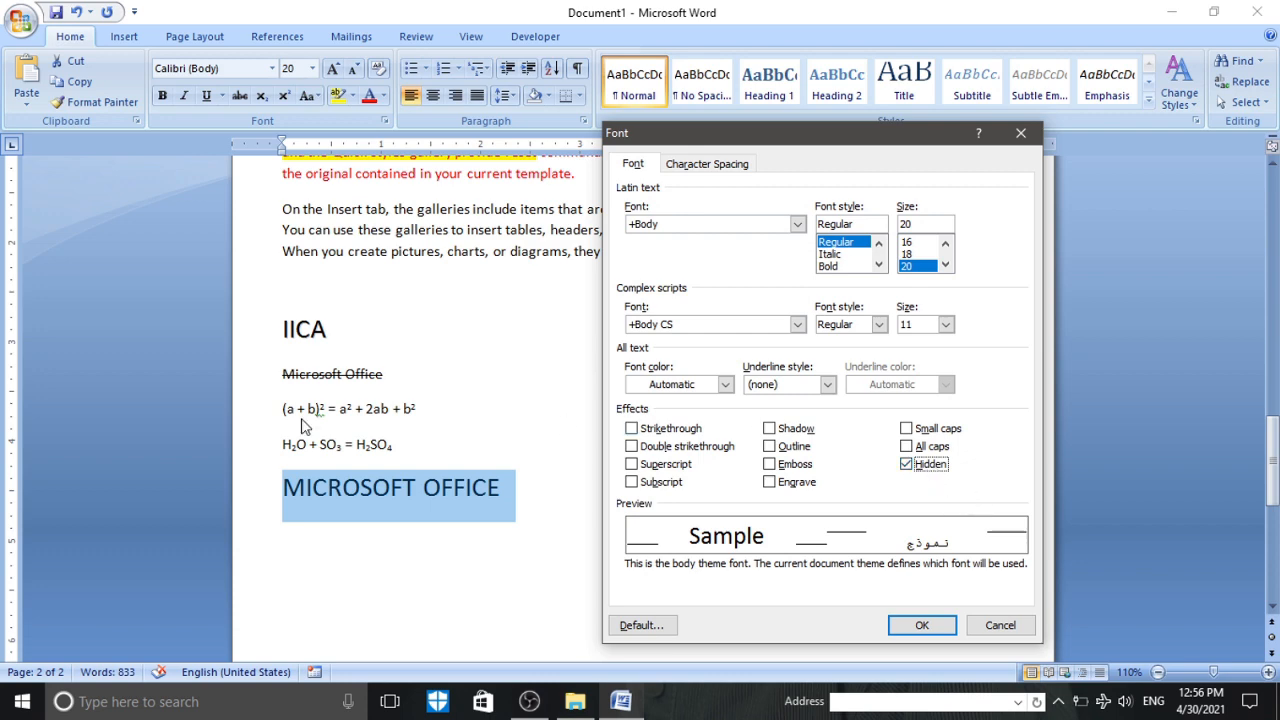
{"action": "left_click", "coordinate": [920, 630]}
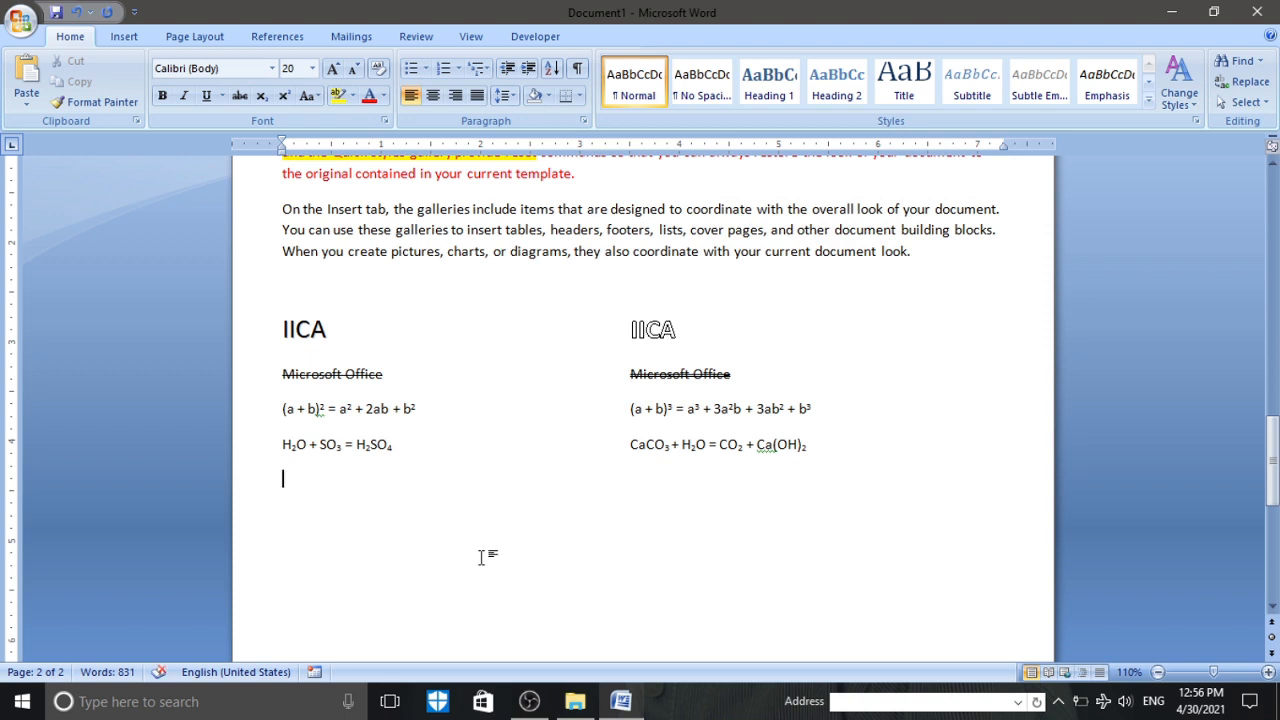
{"action": "key", "text": "ctrl+z"}
{"action": "left_click", "coordinate": [501, 513]}
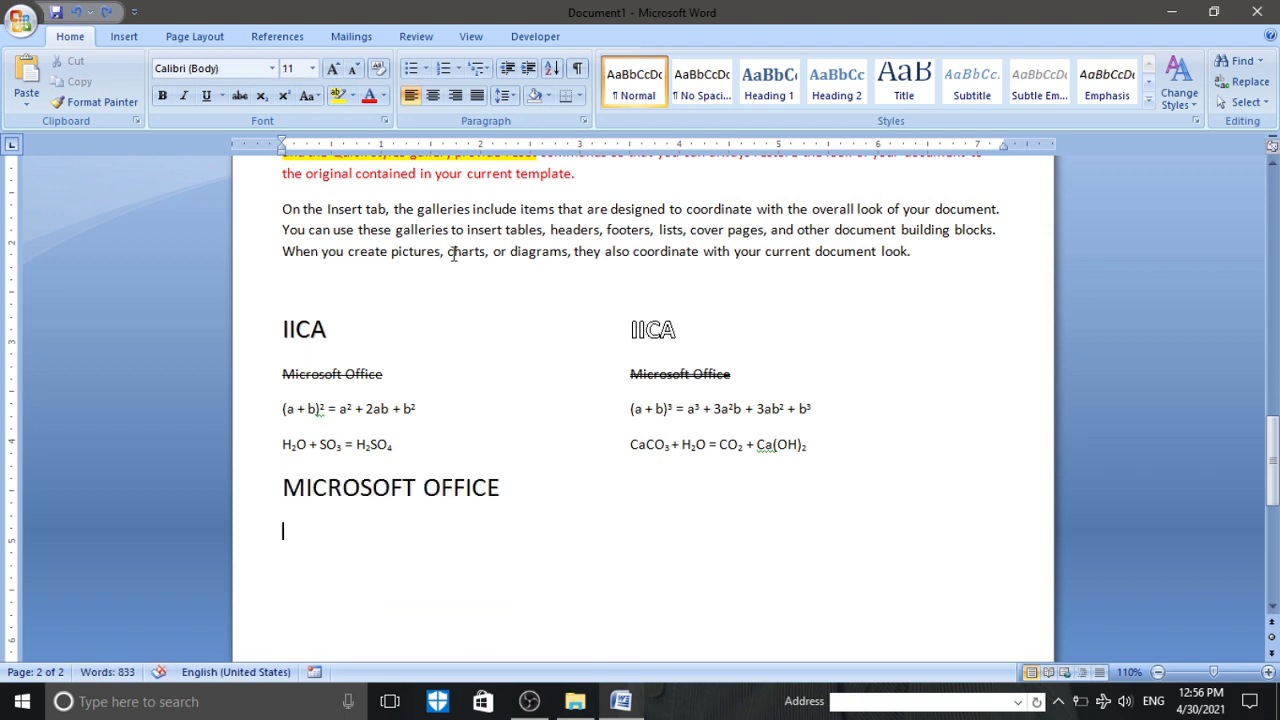
- View the Character Spacing settings of the Font dialog and close it without changes
{"action": "left_click", "coordinate": [385, 121]}
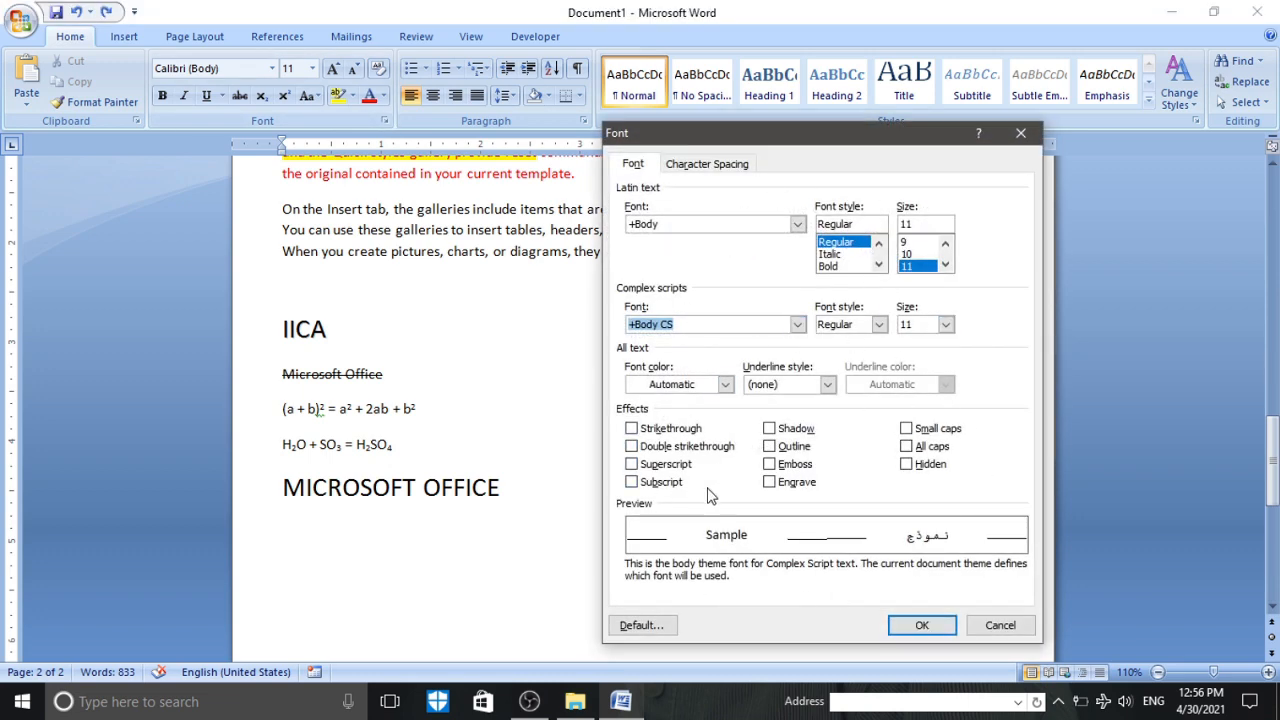
{"action": "left_click", "coordinate": [720, 166]}
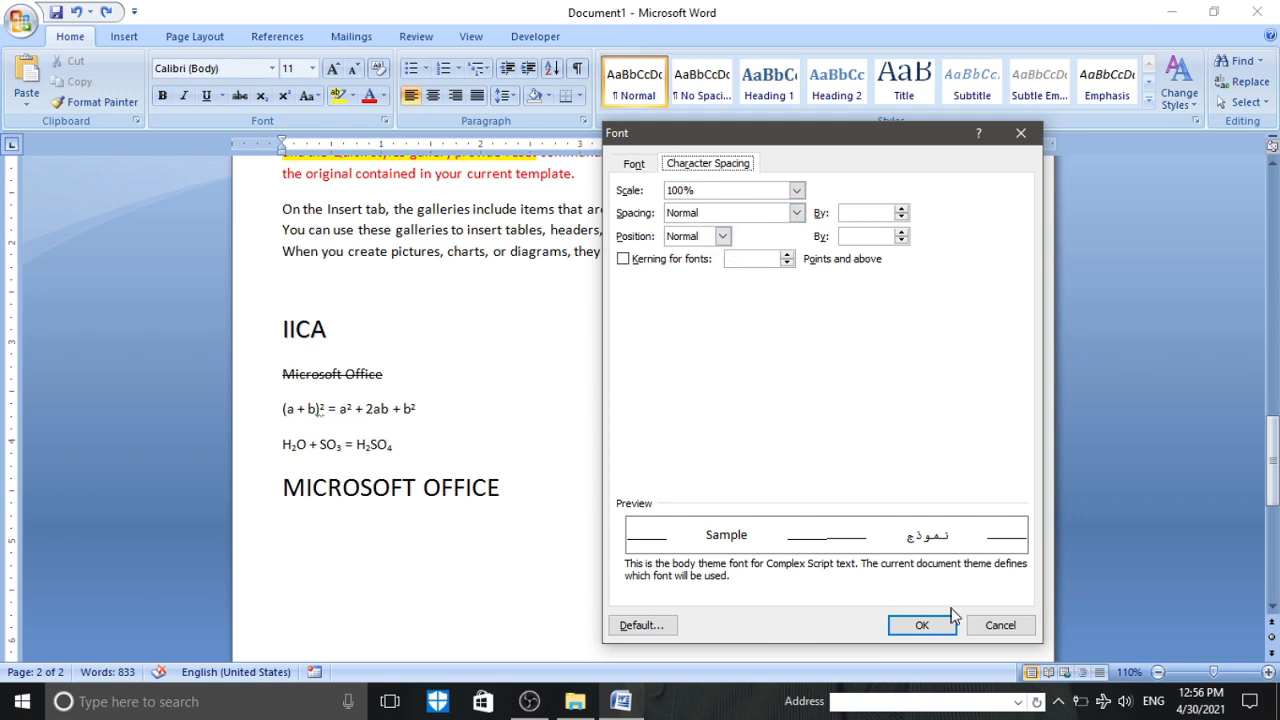
{"action": "left_click", "coordinate": [998, 627]}
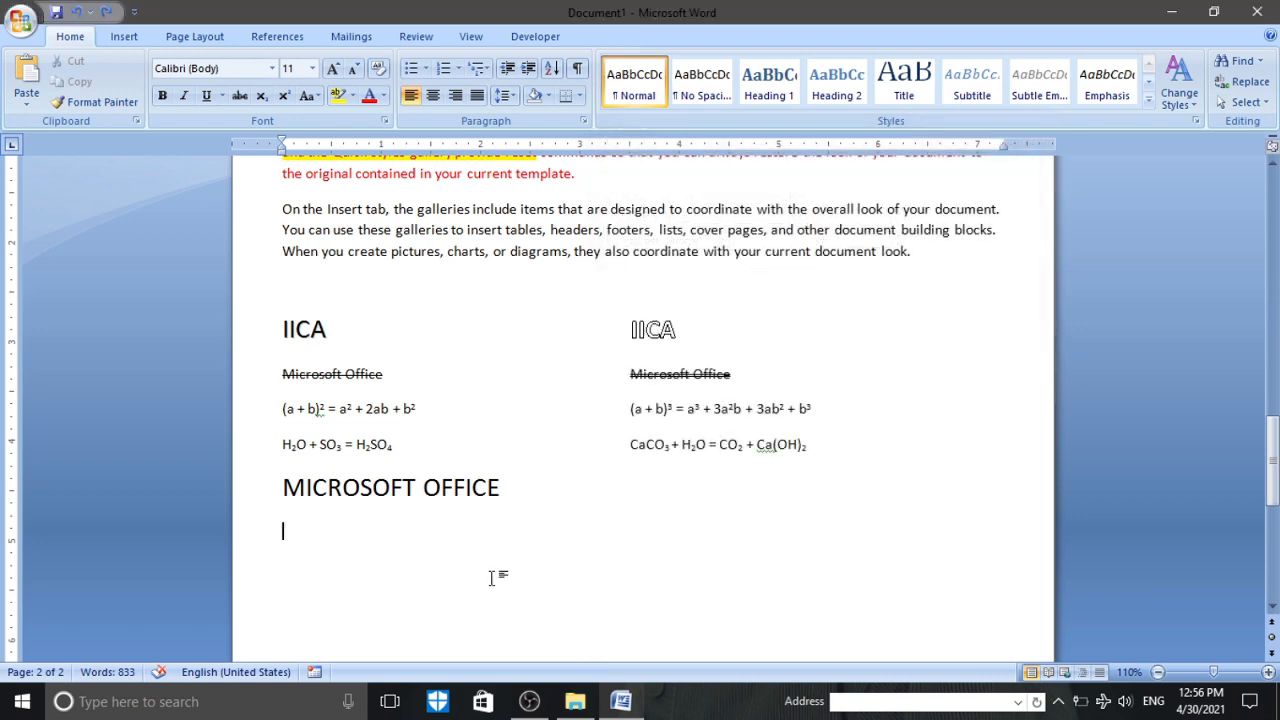
- Copy the all-caps "MICROSOFT OFFICE" line and paste the copy directly below it
{"action": "triple_click", "coordinate": [508, 487]}
{"action": "left_click", "coordinate": [308, 528]}
{"action": "triple_click", "coordinate": [432, 489]}
{"action": "key", "text": "ctrl+c"}
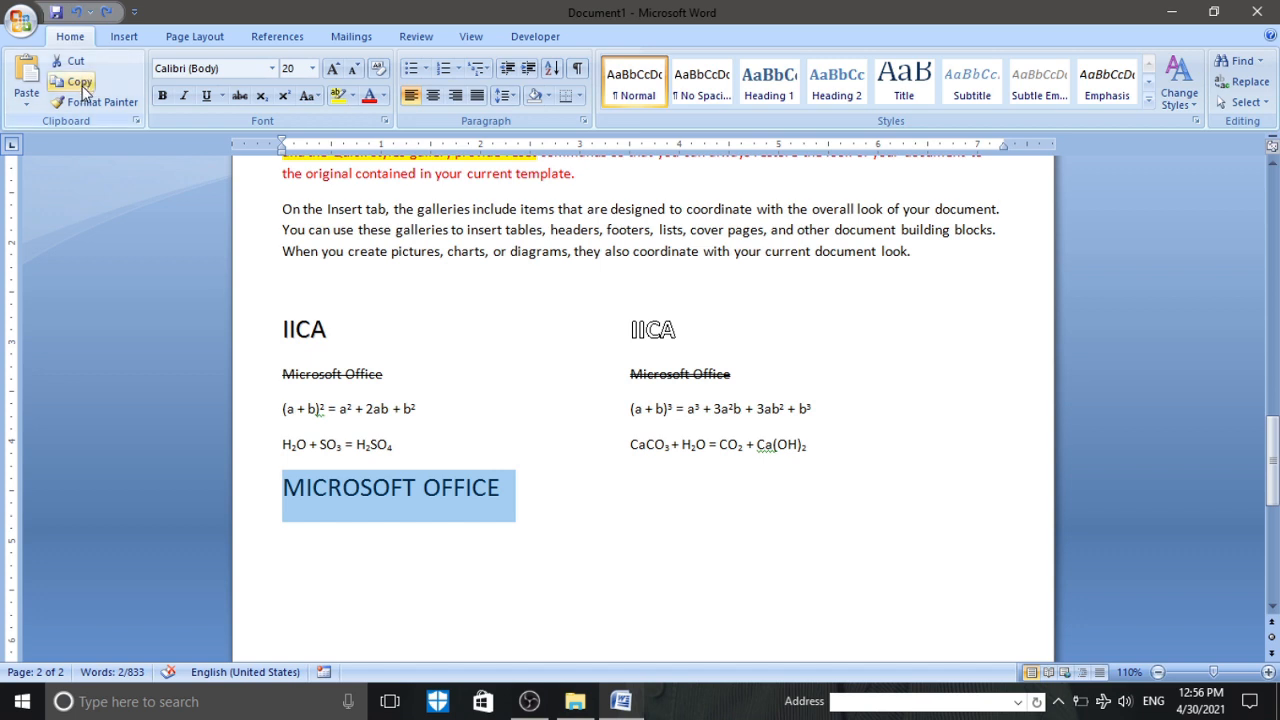
{"action": "left_click", "coordinate": [308, 535]}
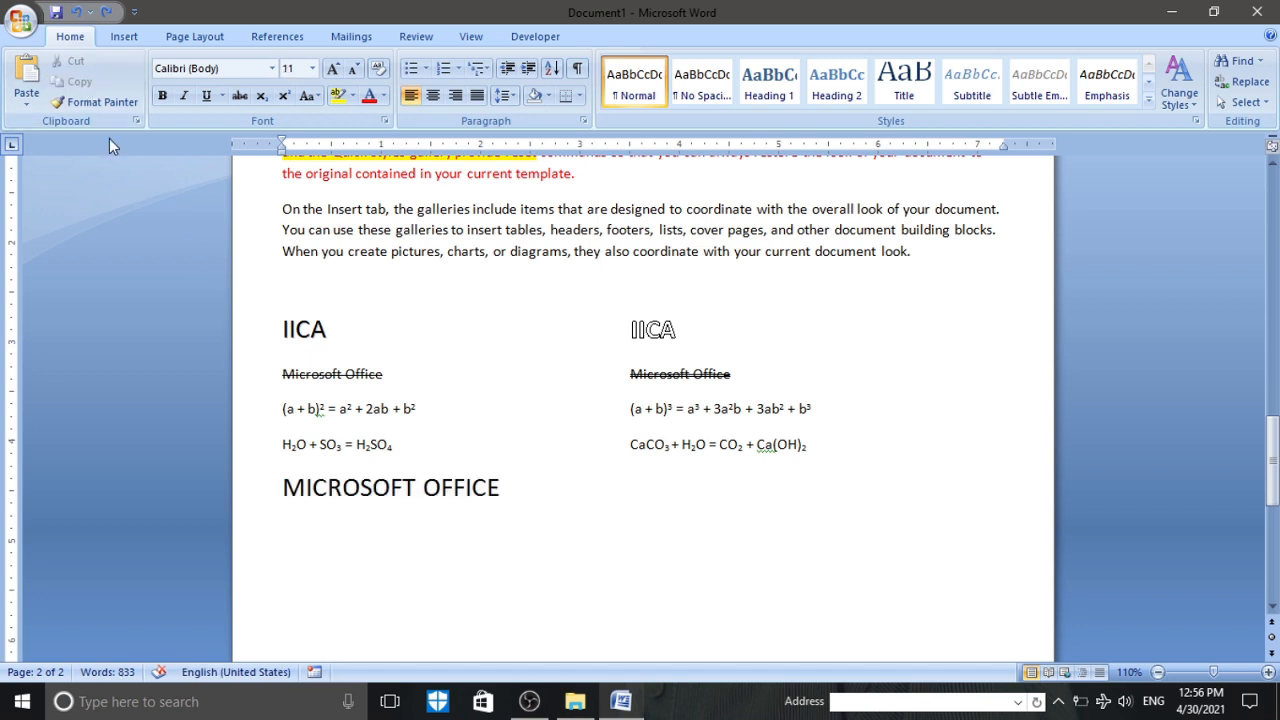
{"action": "left_click", "coordinate": [26, 78]}
- Set the character scale of the pasted lower "MICROSOFT OFFICE" line to 150%
{"action": "left_click", "coordinate": [362, 487]}
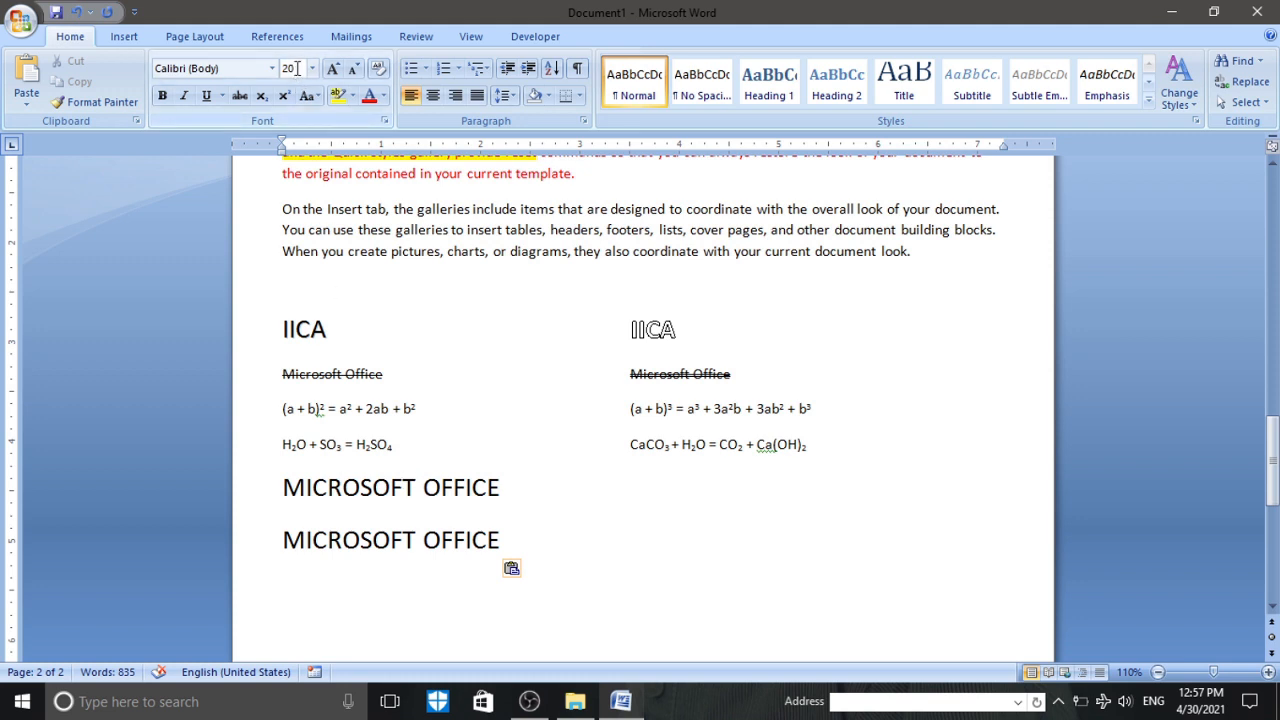
{"action": "left_click", "coordinate": [374, 541]}
{"action": "triple_click", "coordinate": [379, 537]}
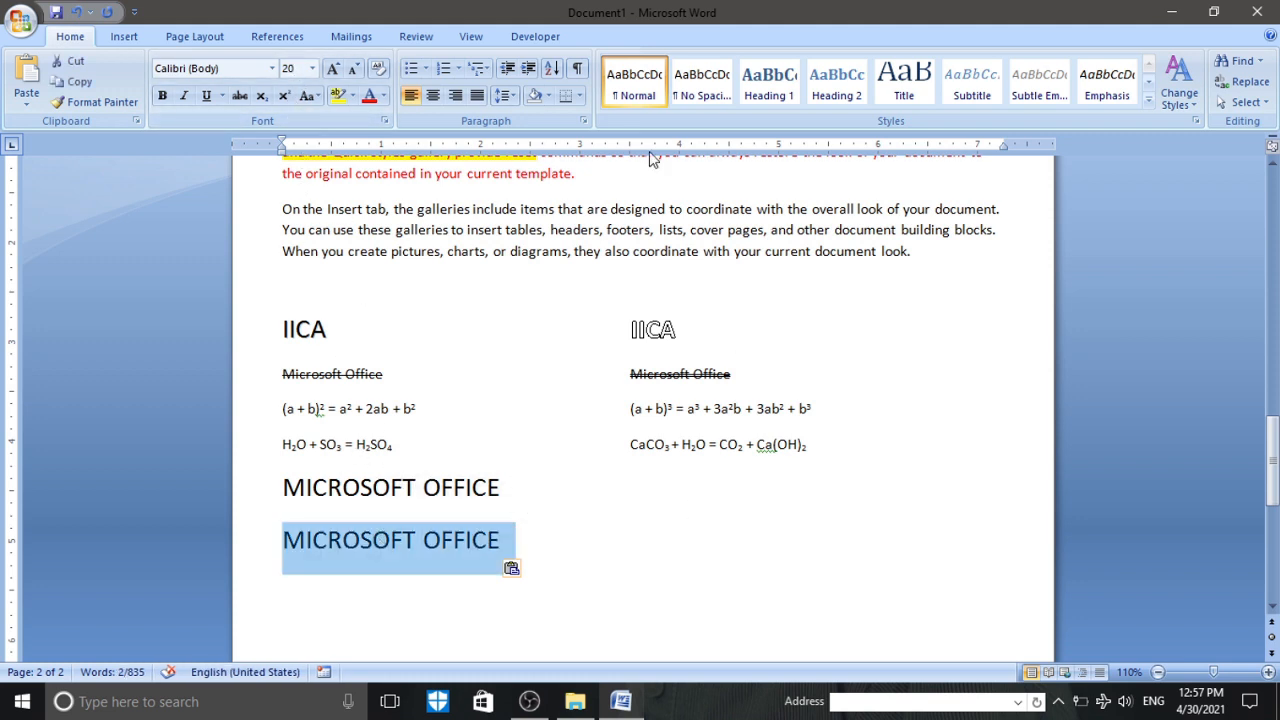
{"action": "left_click", "coordinate": [384, 121]}
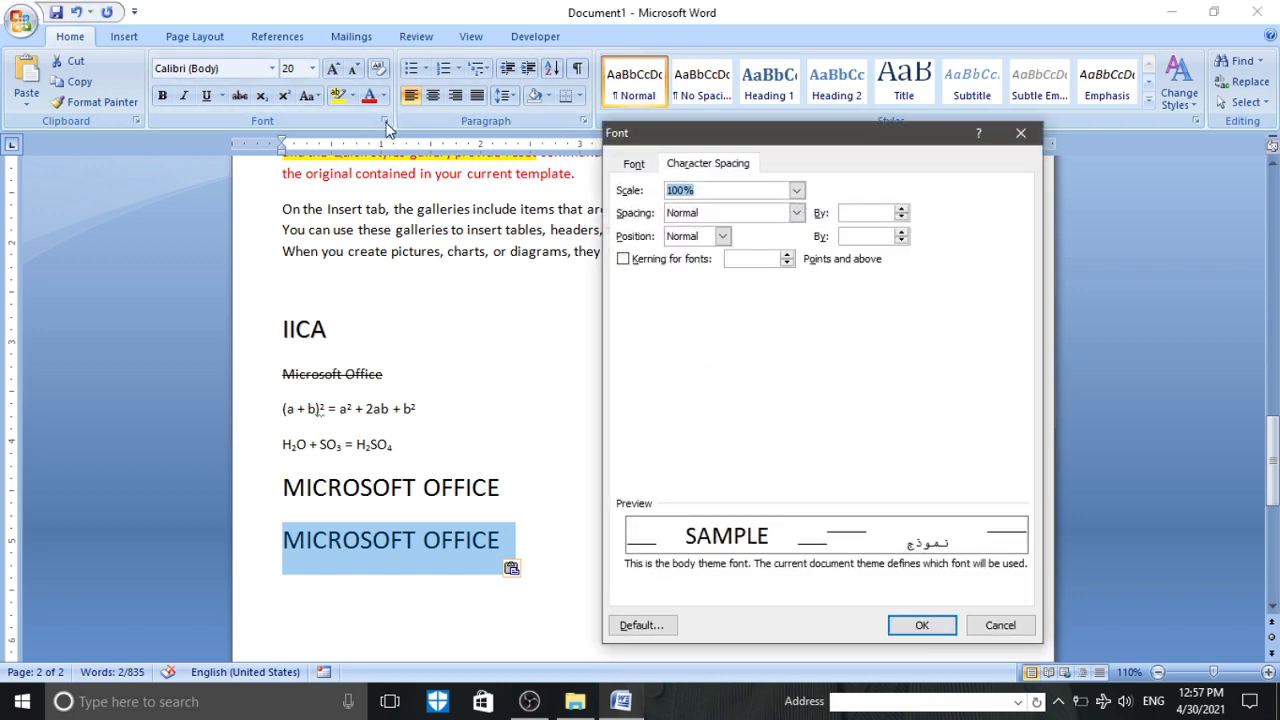
{"action": "left_click", "coordinate": [797, 191]}
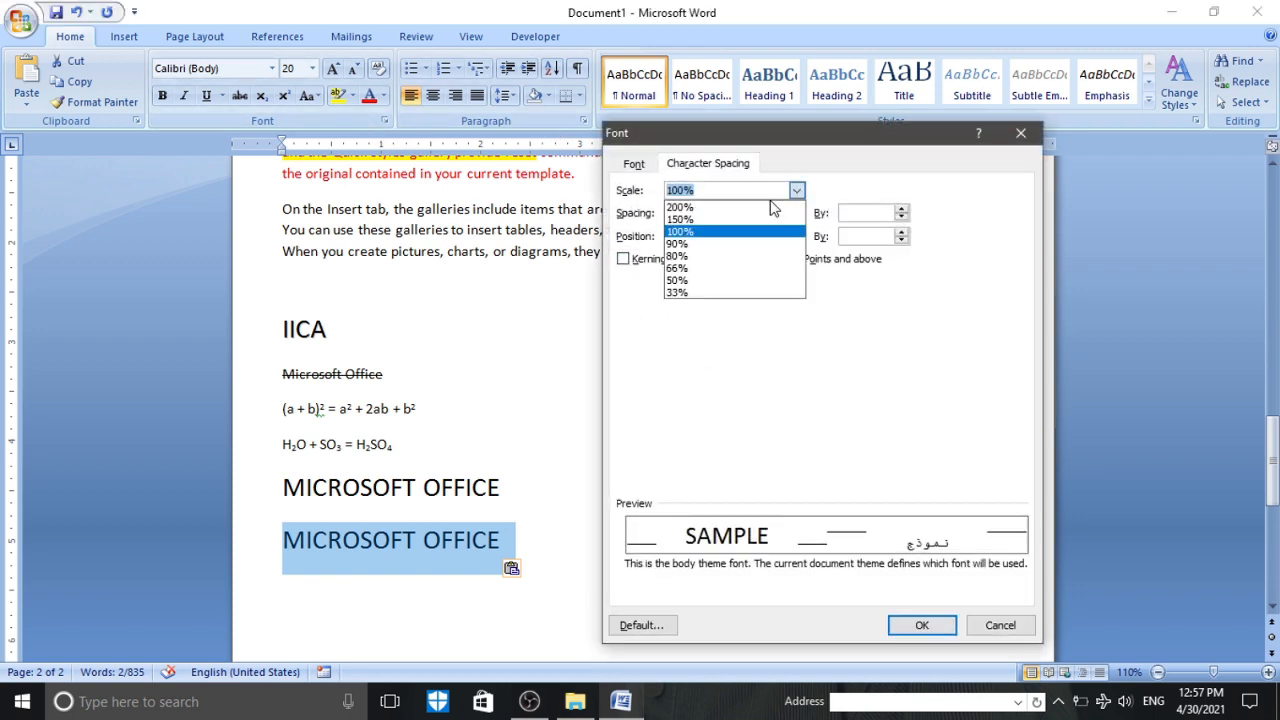
{"action": "left_click", "coordinate": [703, 220]}
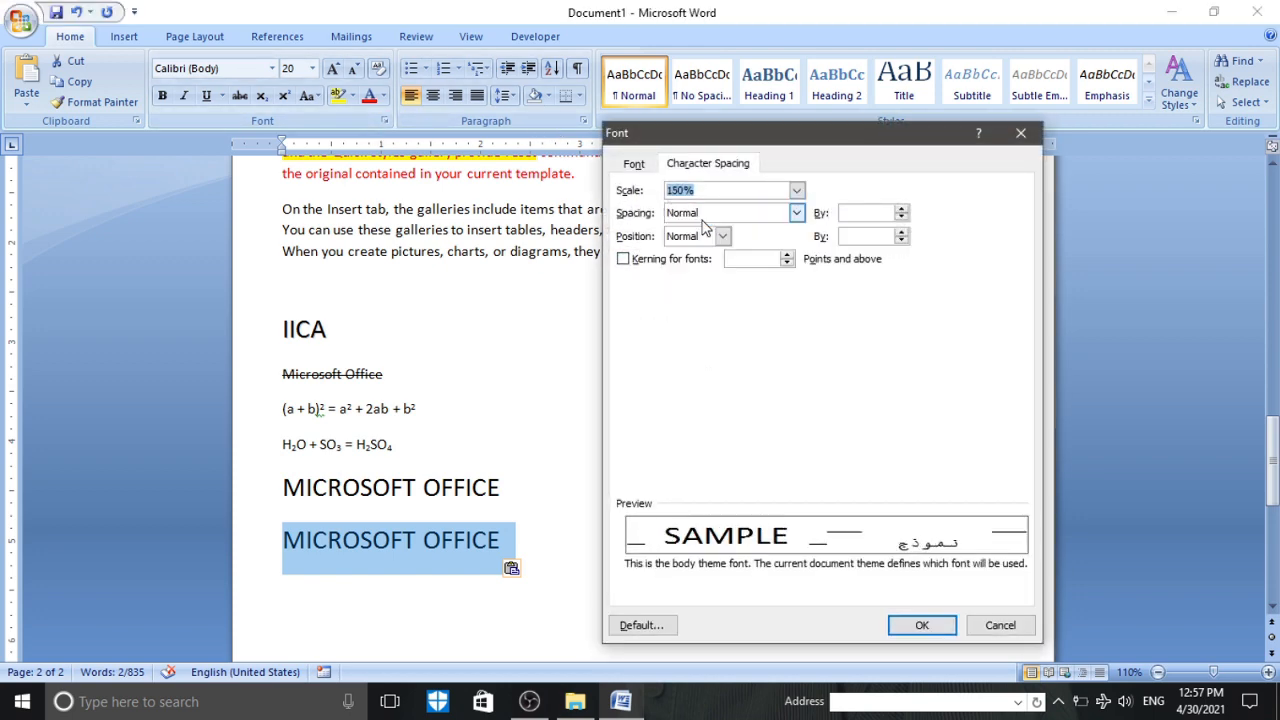
{"action": "left_click", "coordinate": [919, 625]}
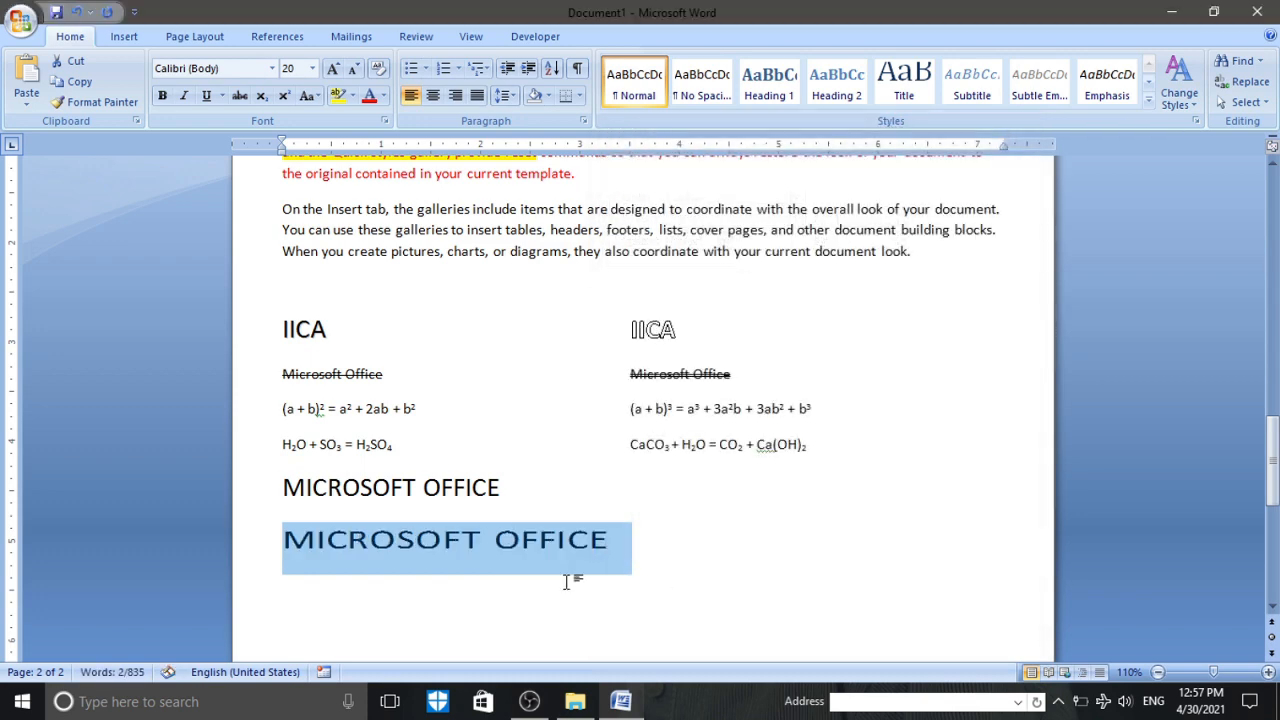
- Compare the font size of the original "MICROSOFT OFFICE" line with that of the widened copy below it
{"action": "left_click", "coordinate": [440, 486]}
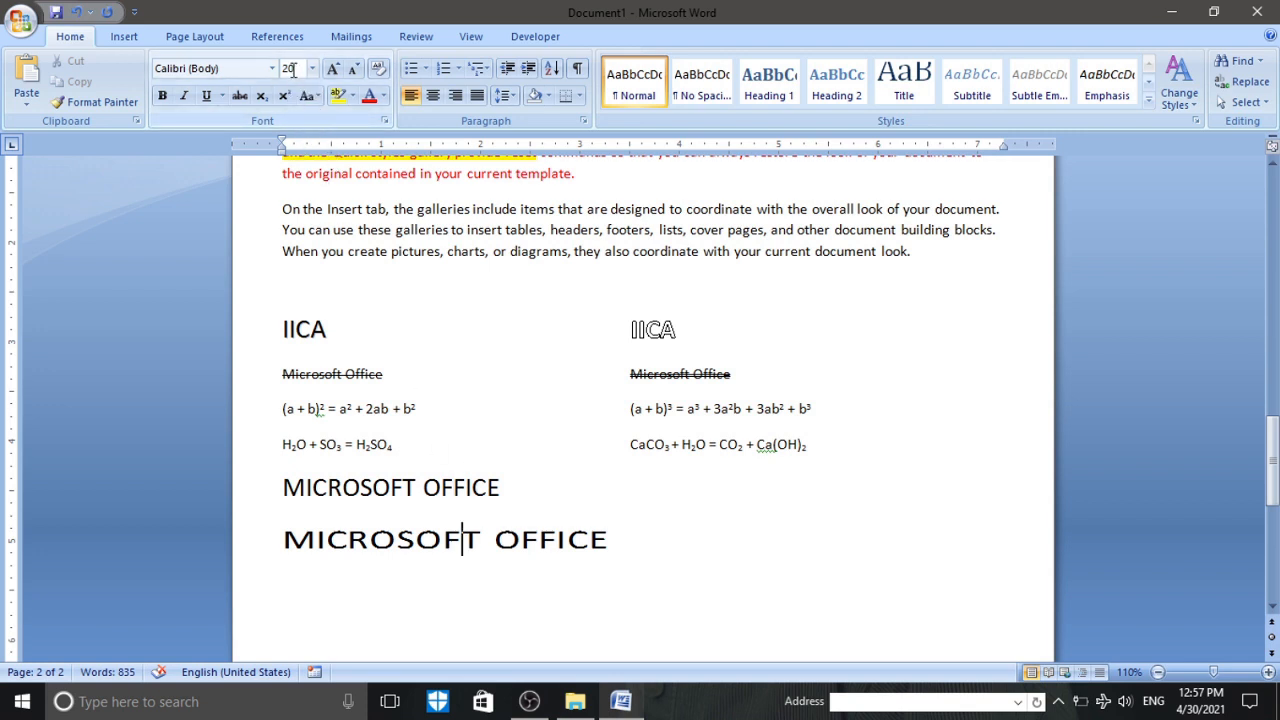
{"action": "left_click", "coordinate": [404, 486]}
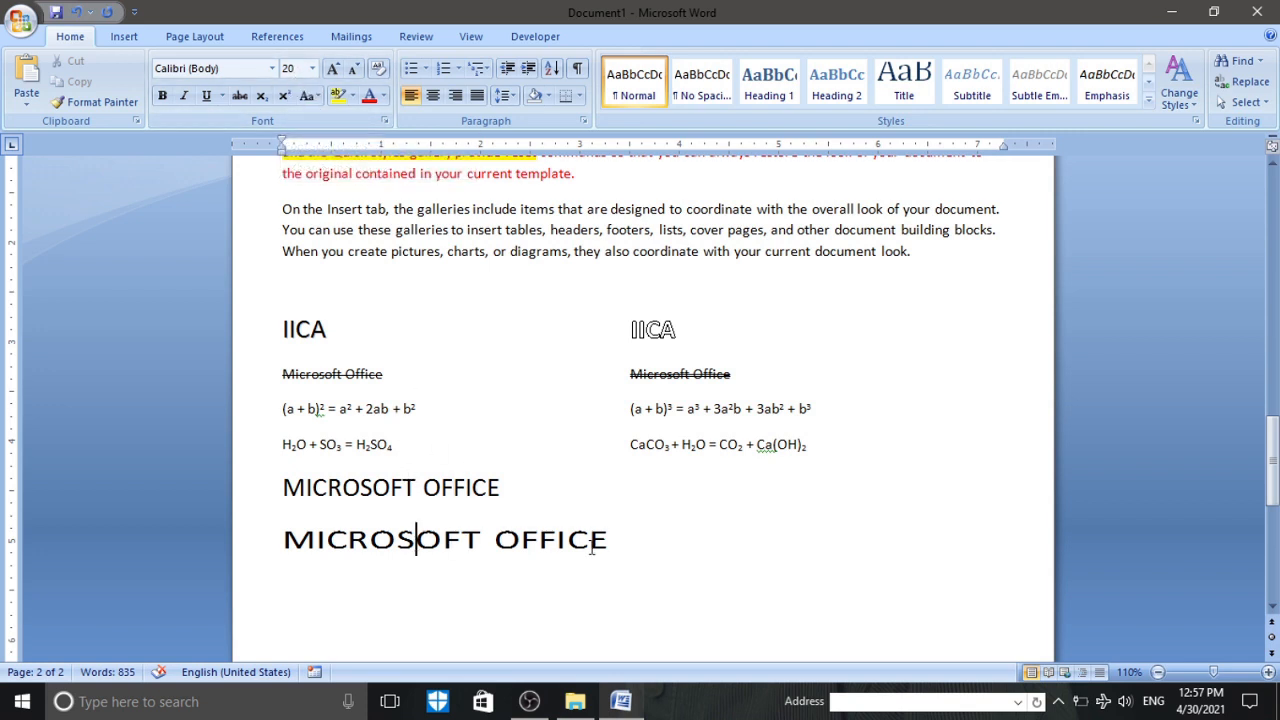
{"action": "left_click_drag", "start_coordinate": [592, 548], "coordinate": [285, 548]}
{"action": "left_click", "coordinate": [388, 550]}
{"action": "triple_click", "coordinate": [444, 537]}
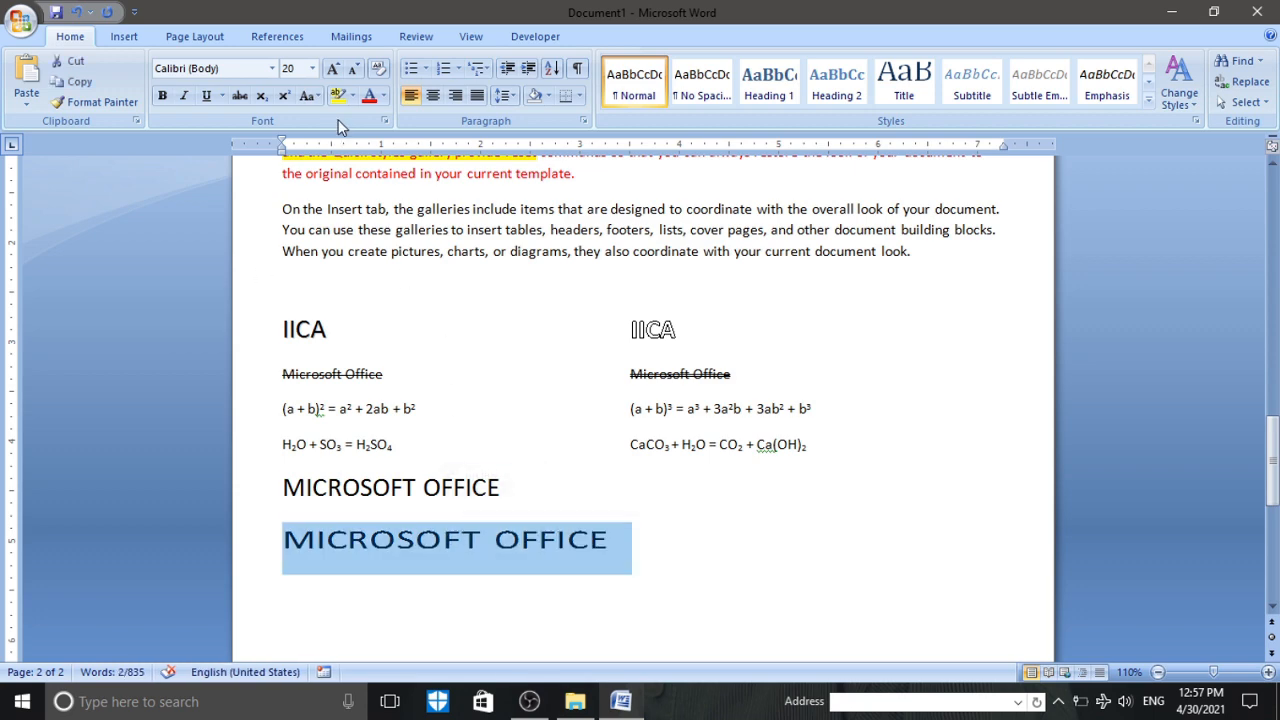
- Set the character scale of the lower "MICROSOFT OFFICE" line to 100% and deselect it
{"action": "left_click", "coordinate": [384, 120]}
{"action": "left_click", "coordinate": [796, 190]}
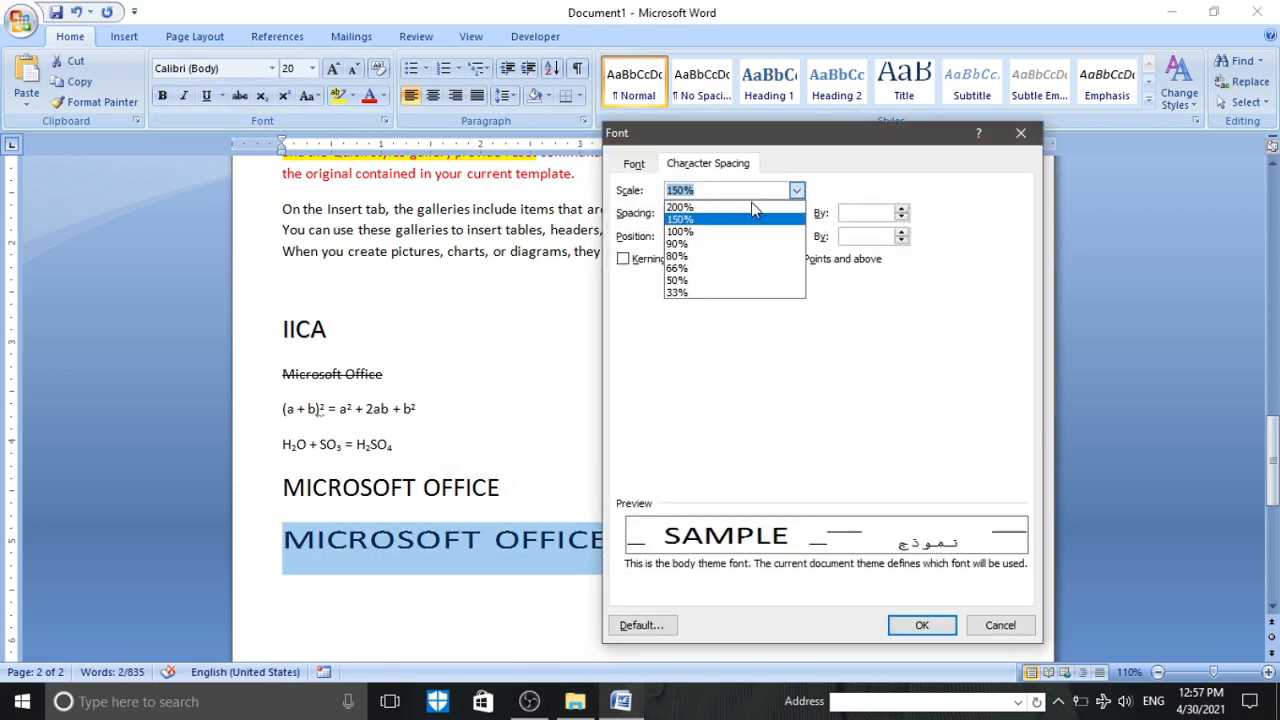
{"action": "left_click", "coordinate": [682, 231]}
{"action": "left_click", "coordinate": [920, 625]}
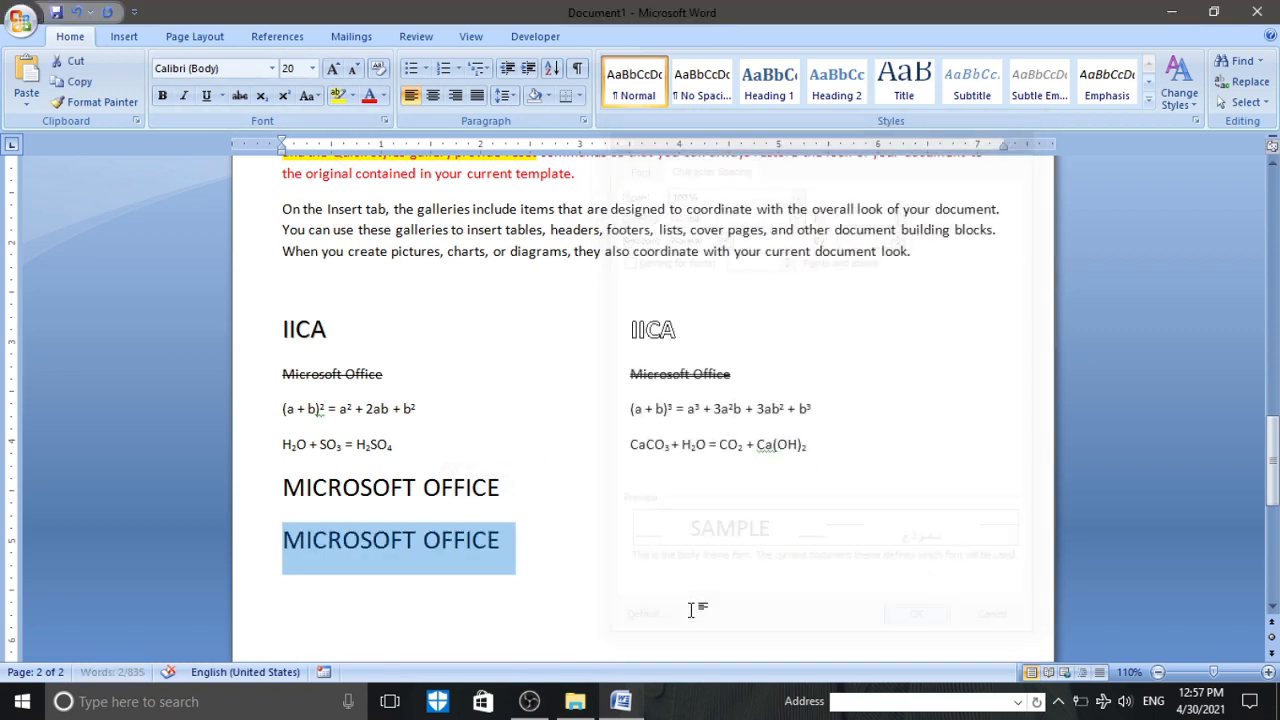
{"action": "left_click", "coordinate": [449, 590]}
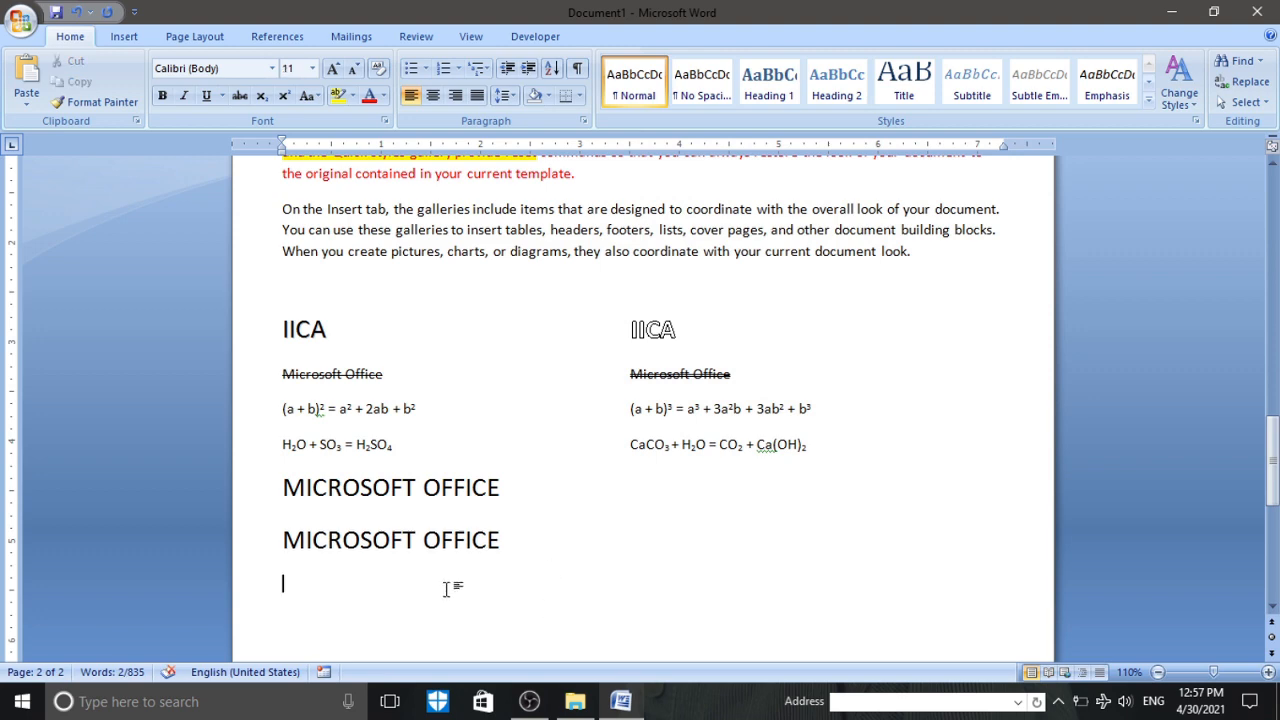
- Expand the character spacing of the "On the Insert tab" paragraph above the IICA lines by 7 pt
{"action": "scroll", "coordinate": [460, 580], "scroll_direction": "up", "scroll_amount": 2}
{"action": "triple_click", "coordinate": [434, 319]}
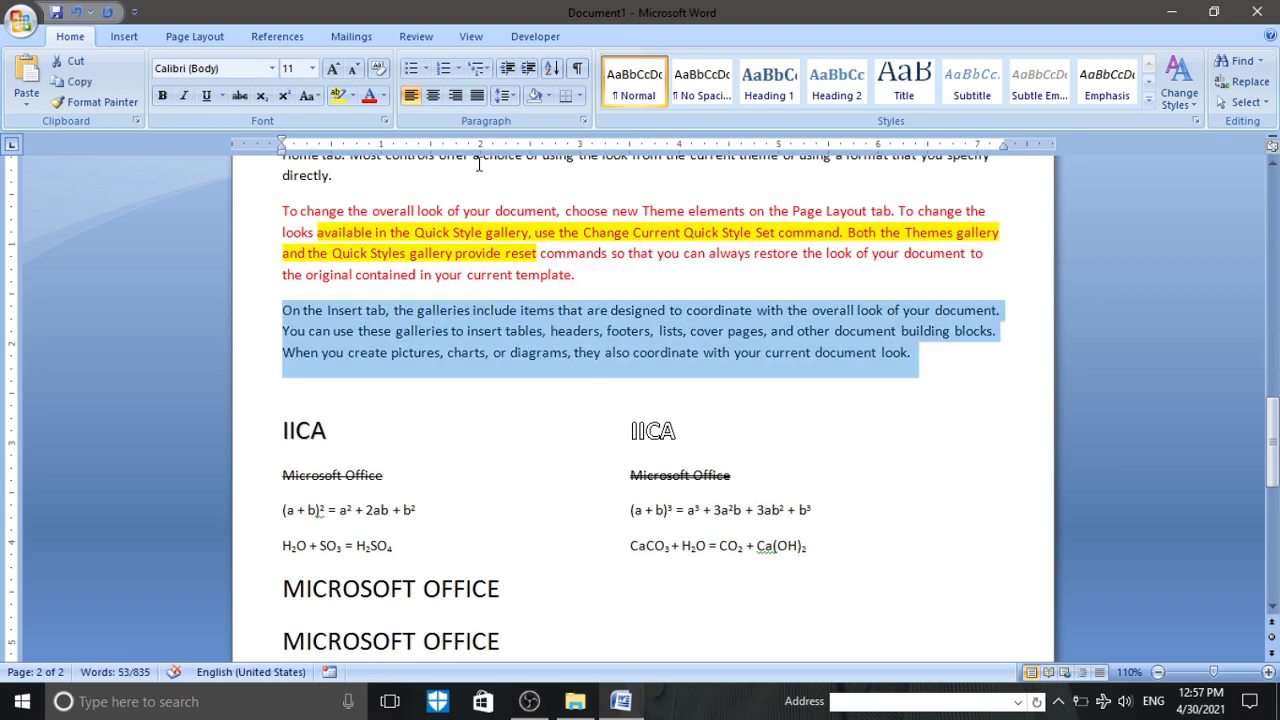
{"action": "left_click", "coordinate": [383, 120]}
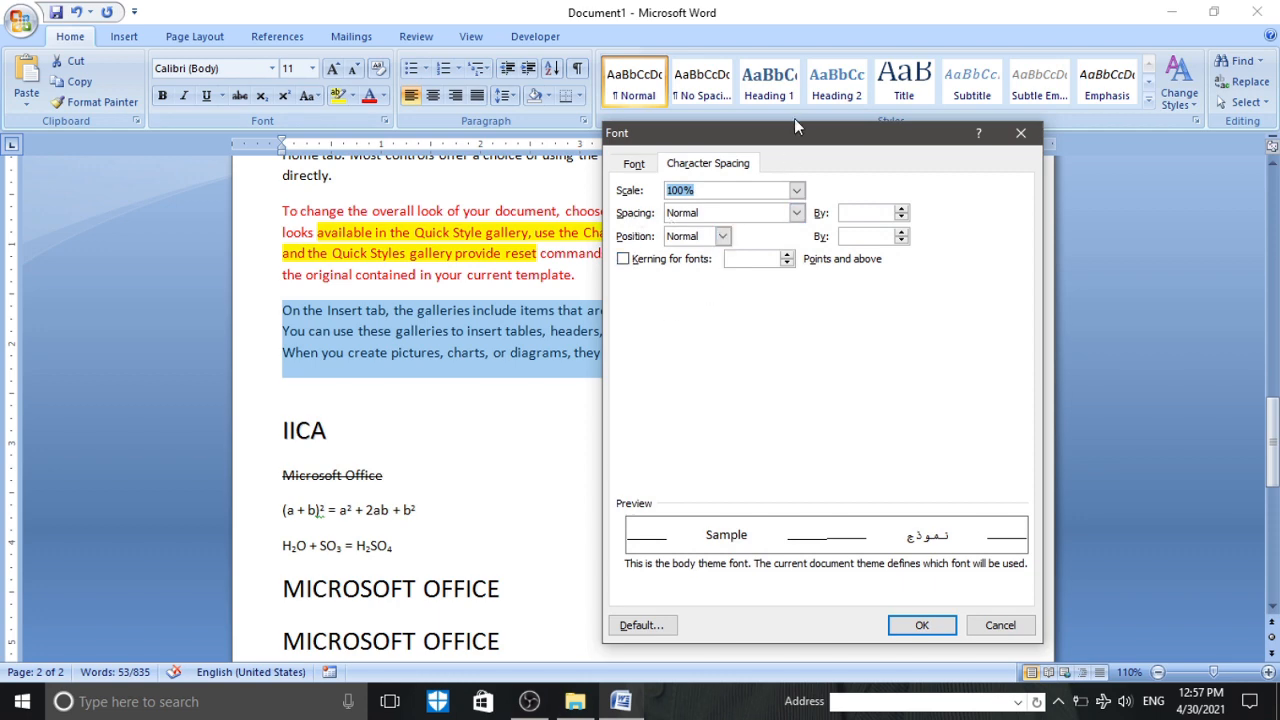
{"action": "left_click_drag", "start_coordinate": [795, 124], "coordinate": [598, 287]}
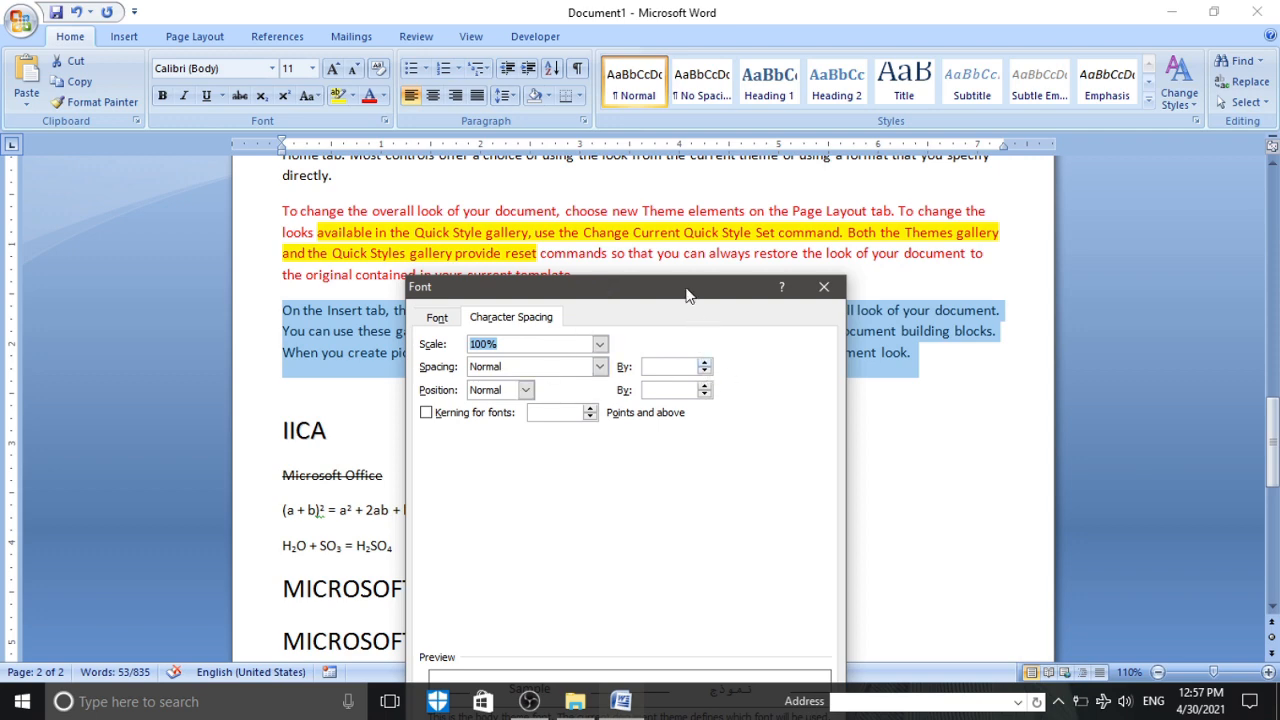
{"action": "left_click_drag", "start_coordinate": [686, 289], "coordinate": [636, 148]}
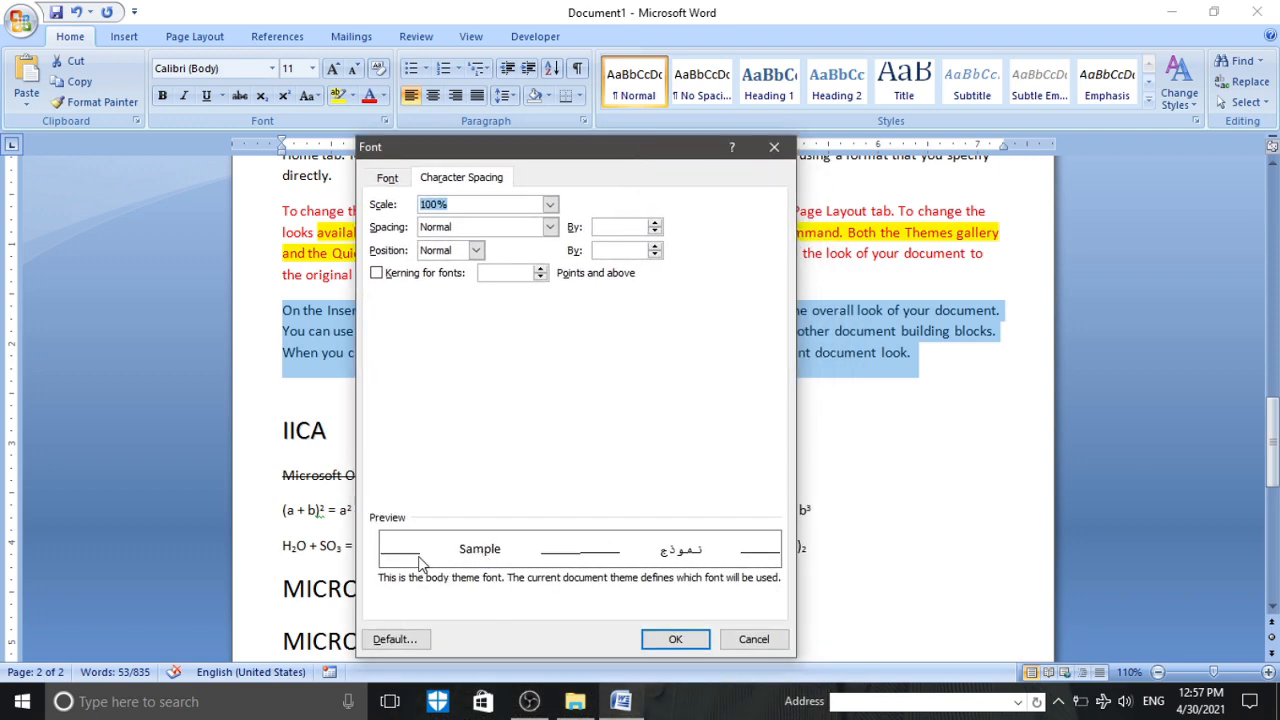
{"action": "left_click_drag", "start_coordinate": [644, 150], "coordinate": [635, 146]}
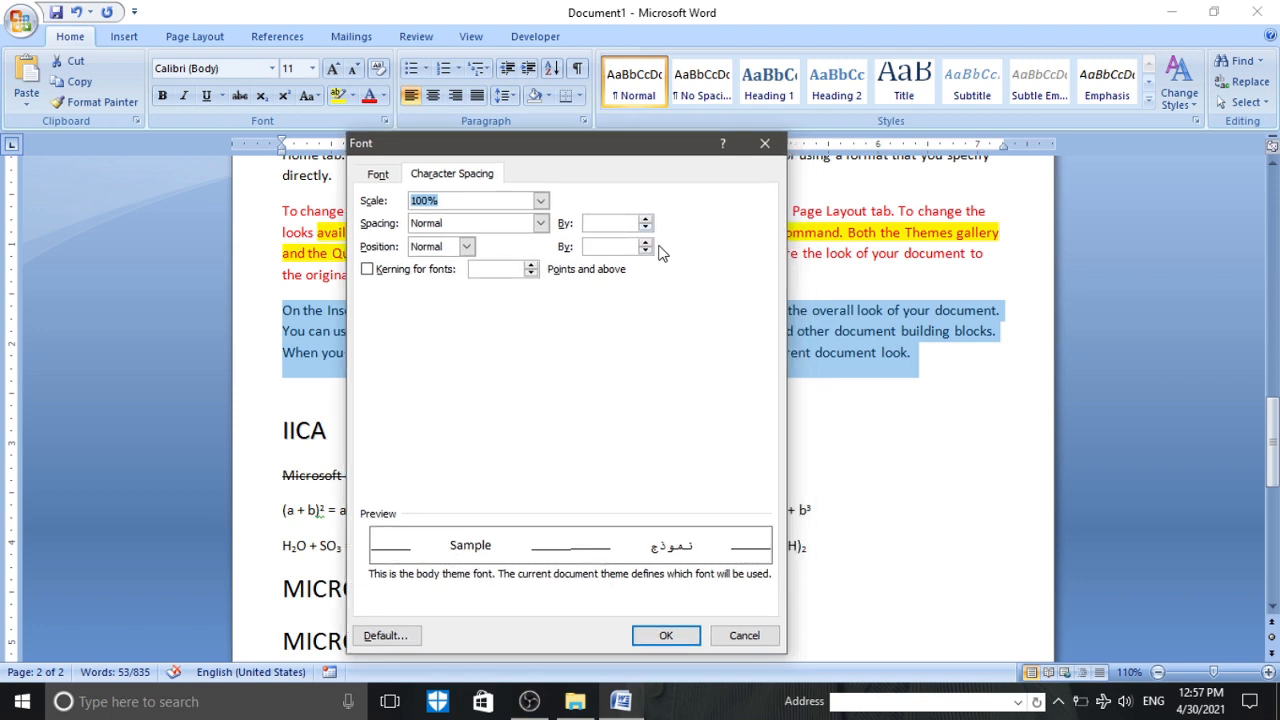
{"action": "left_click", "coordinate": [645, 219]}
{"action": "left_click", "coordinate": [645, 219]}
{"action": "left_click", "coordinate": [645, 219]}
{"action": "left_click", "coordinate": [645, 219]}
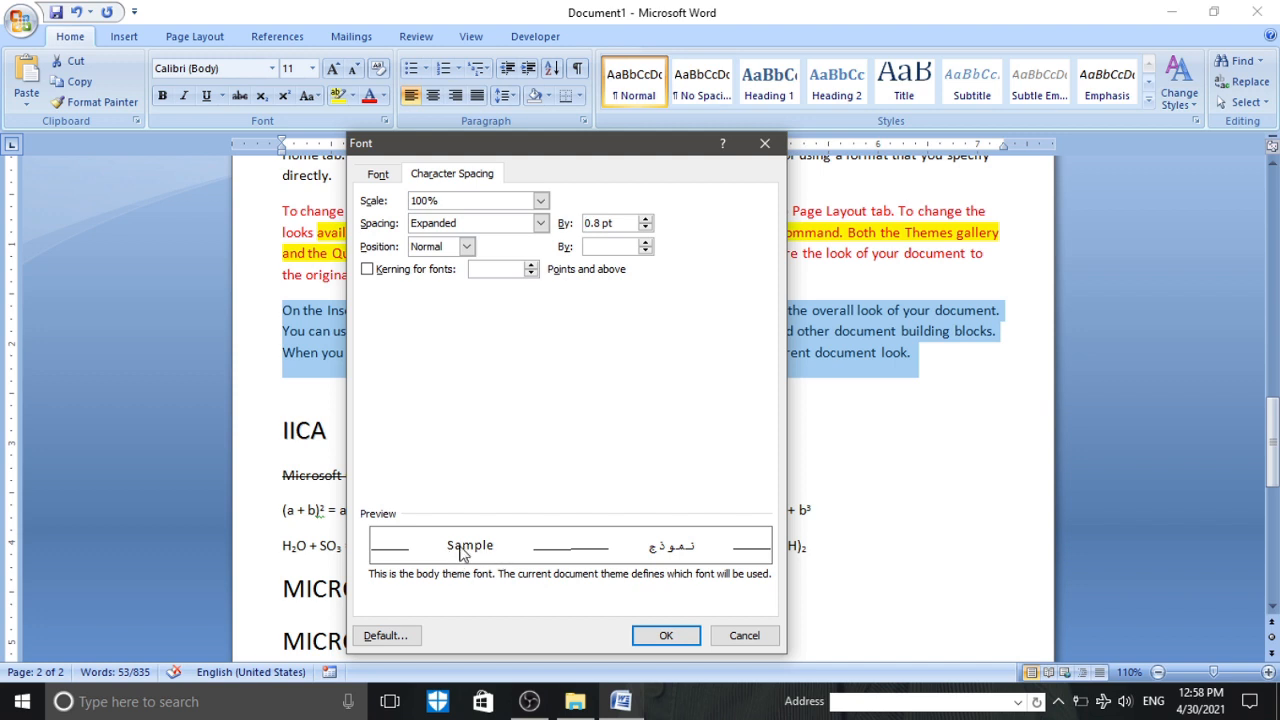
{"action": "left_click", "coordinate": [646, 220]}
{"action": "left_click", "coordinate": [646, 220]}
{"action": "left_click", "coordinate": [646, 221]}
{"action": "left_click", "coordinate": [647, 222]}
{"action": "left_click", "coordinate": [646, 221]}
{"action": "left_click", "coordinate": [646, 226]}
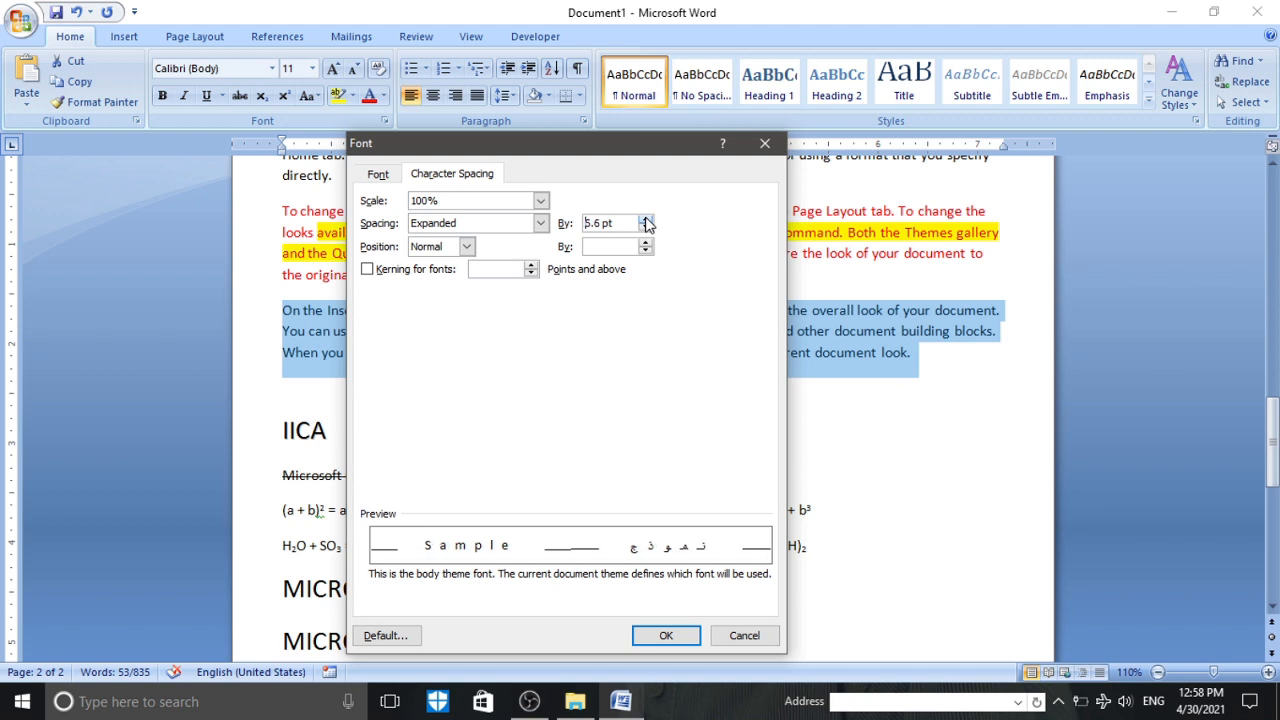
{"action": "double_click", "coordinate": [616, 221]}
{"action": "left_click", "coordinate": [668, 636]}
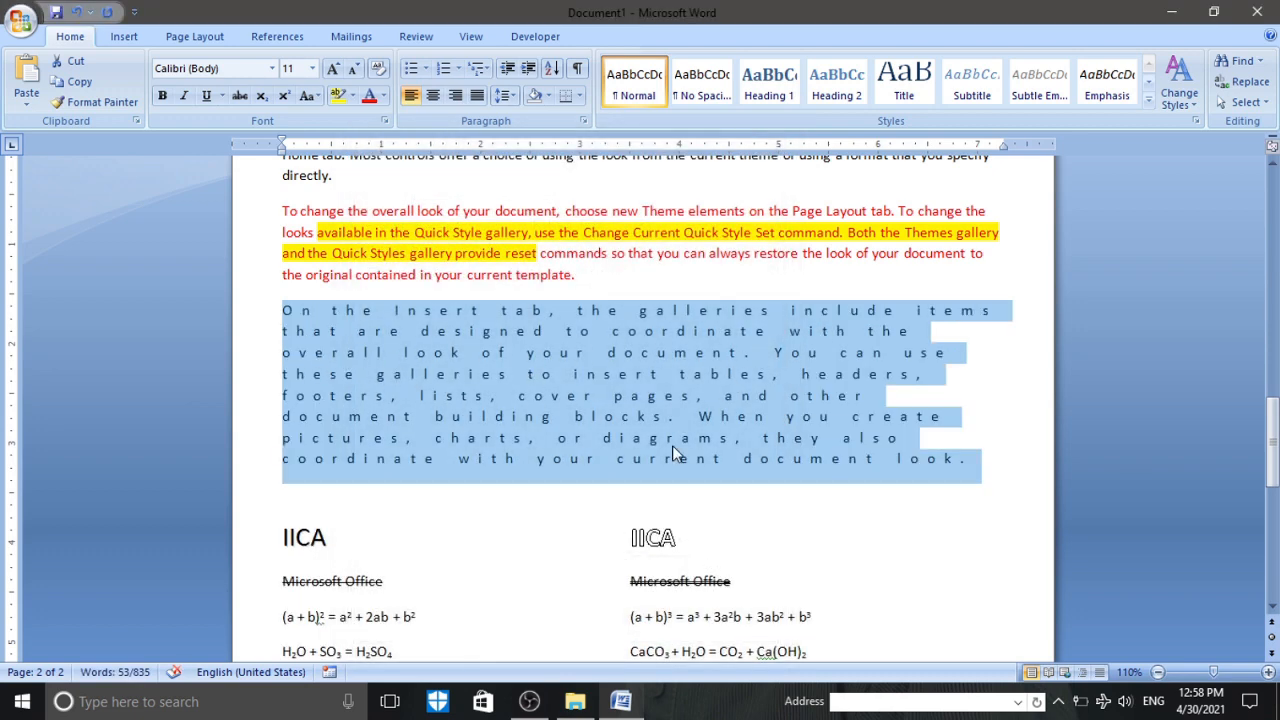
- Set the expanded character spacing of the selected "On the Insert tab" paragraph to 4 pt
{"action": "left_click", "coordinate": [384, 122]}
{"action": "left_click", "coordinate": [561, 228]}
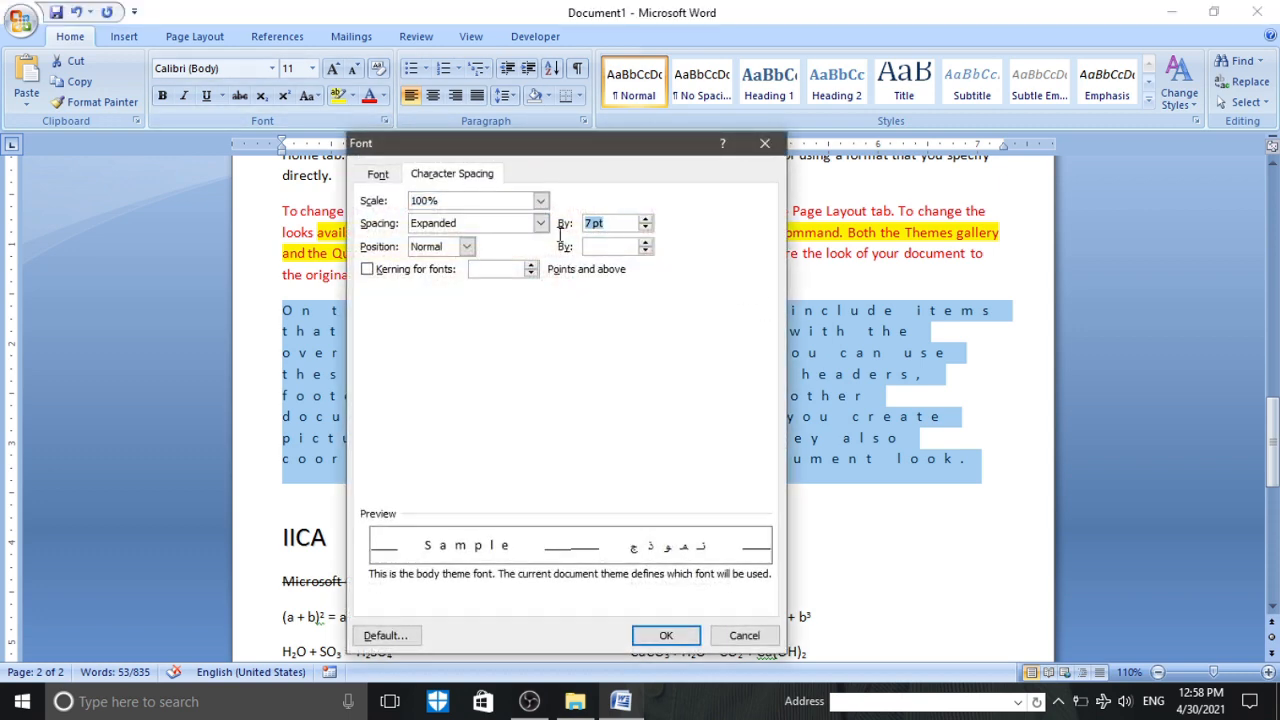
{"action": "type", "text": "4"}
{"action": "left_click", "coordinate": [665, 636]}
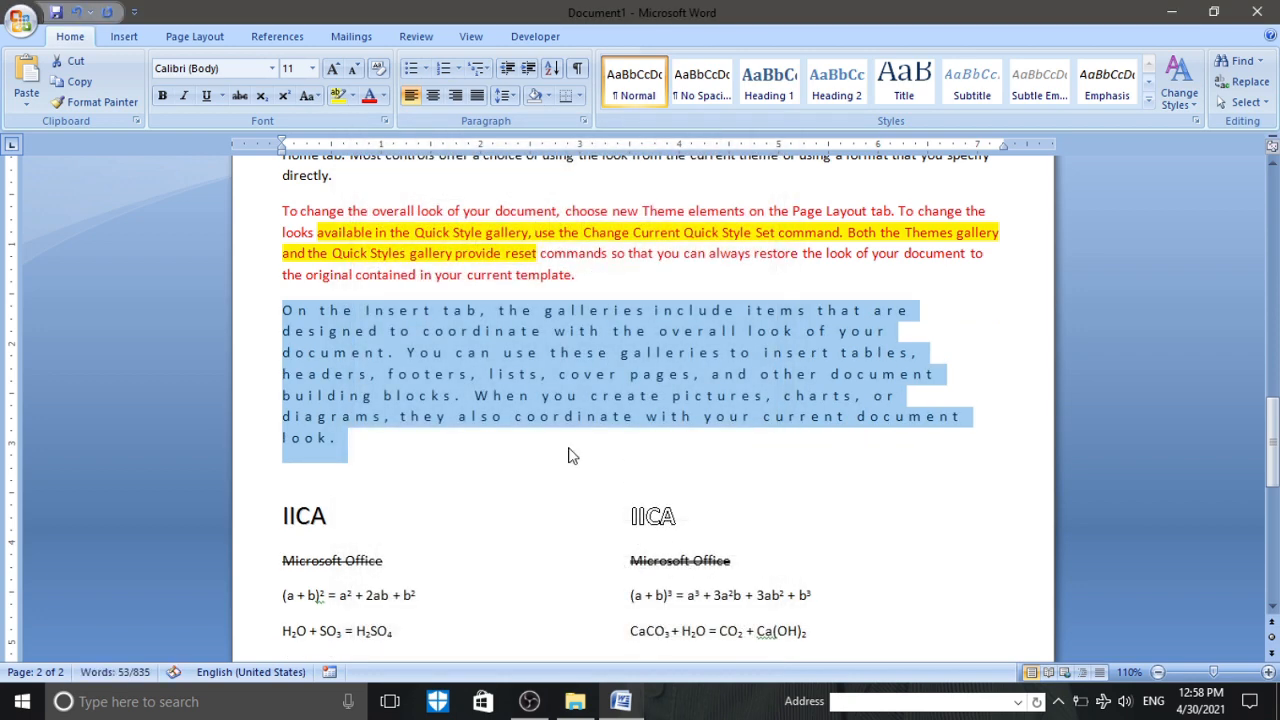
- Reduce the expanded character spacing of the selected "On the Insert tab" paragraph to 2 pt
{"action": "left_click", "coordinate": [384, 121]}
{"action": "left_click", "coordinate": [562, 226]}
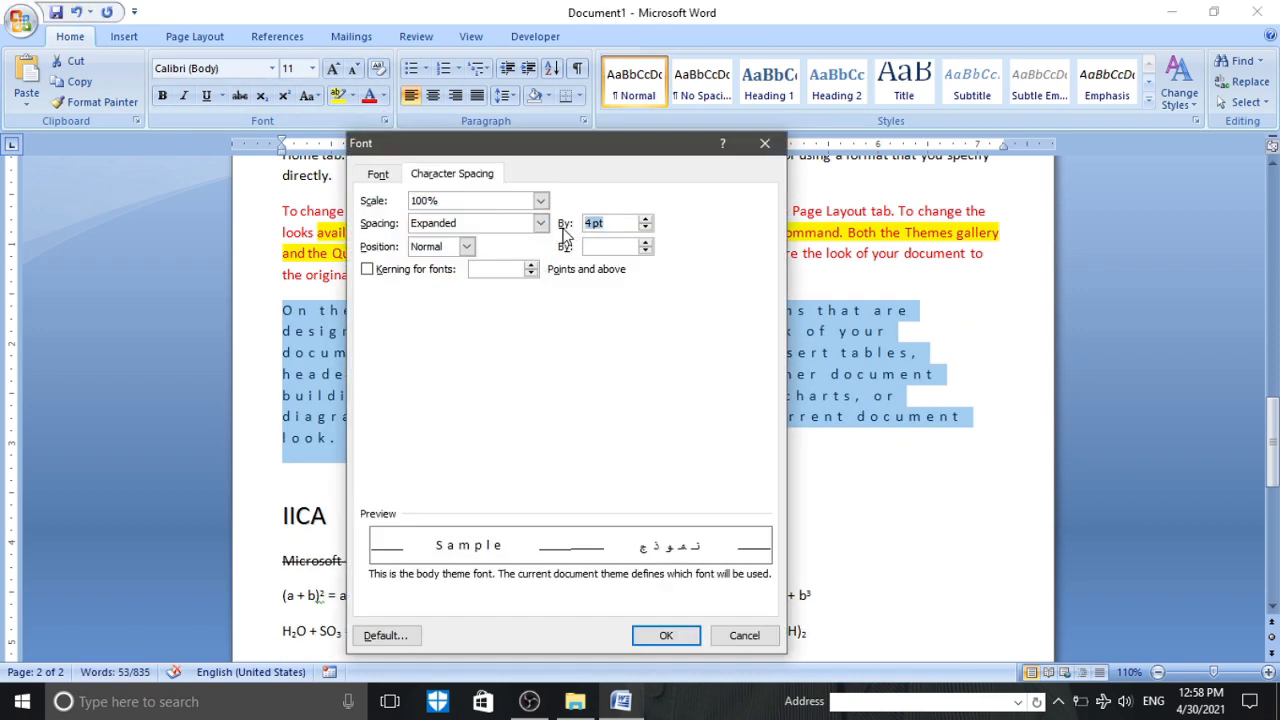
{"action": "type", "text": "2"}
{"action": "left_click", "coordinate": [665, 635]}
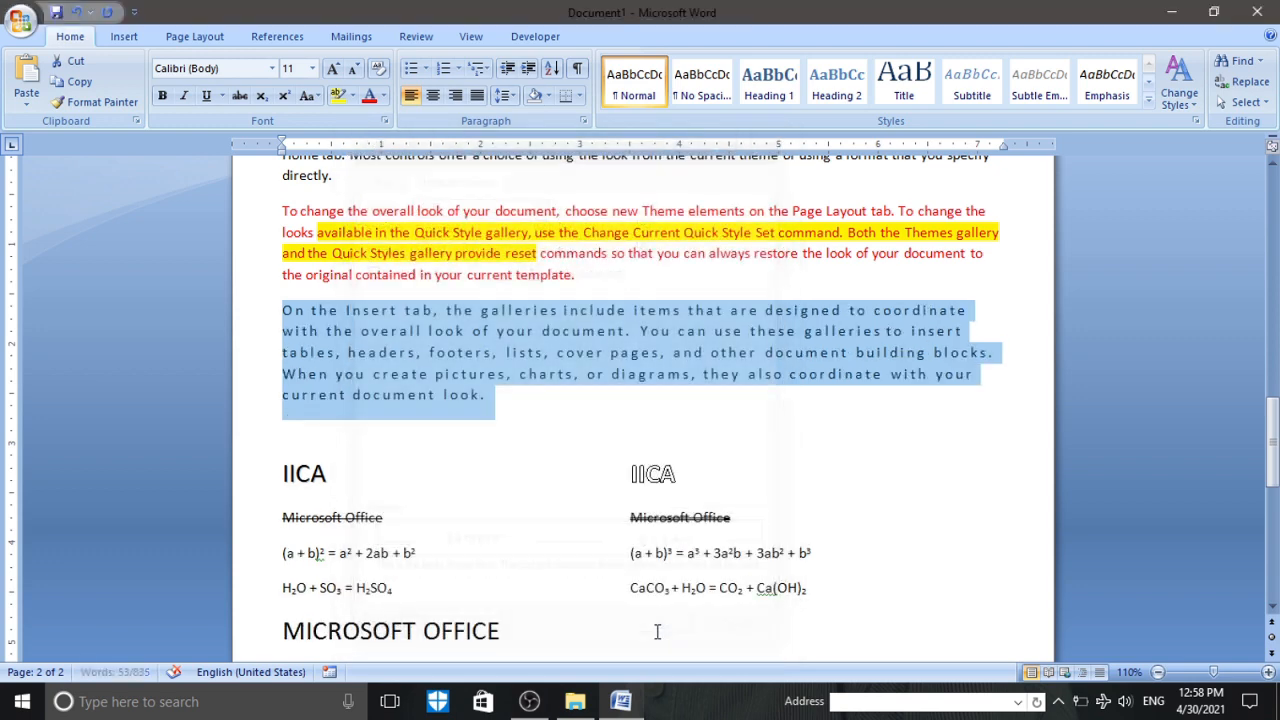
- Raise the text position of the "On the insert tab" paragraph below the italic paragraph on page 1 by 10 pt
{"action": "scroll", "coordinate": [580, 455], "scroll_direction": "up", "scroll_amount": 6}
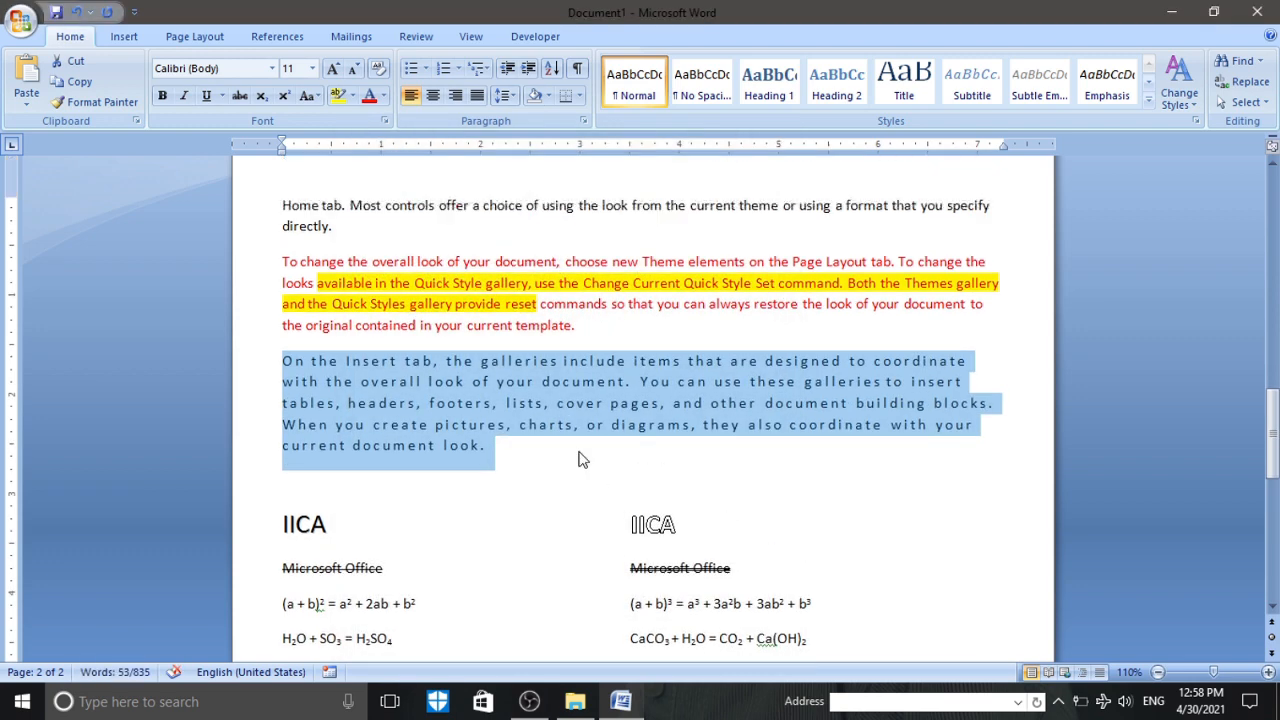
{"action": "triple_click", "coordinate": [524, 321]}
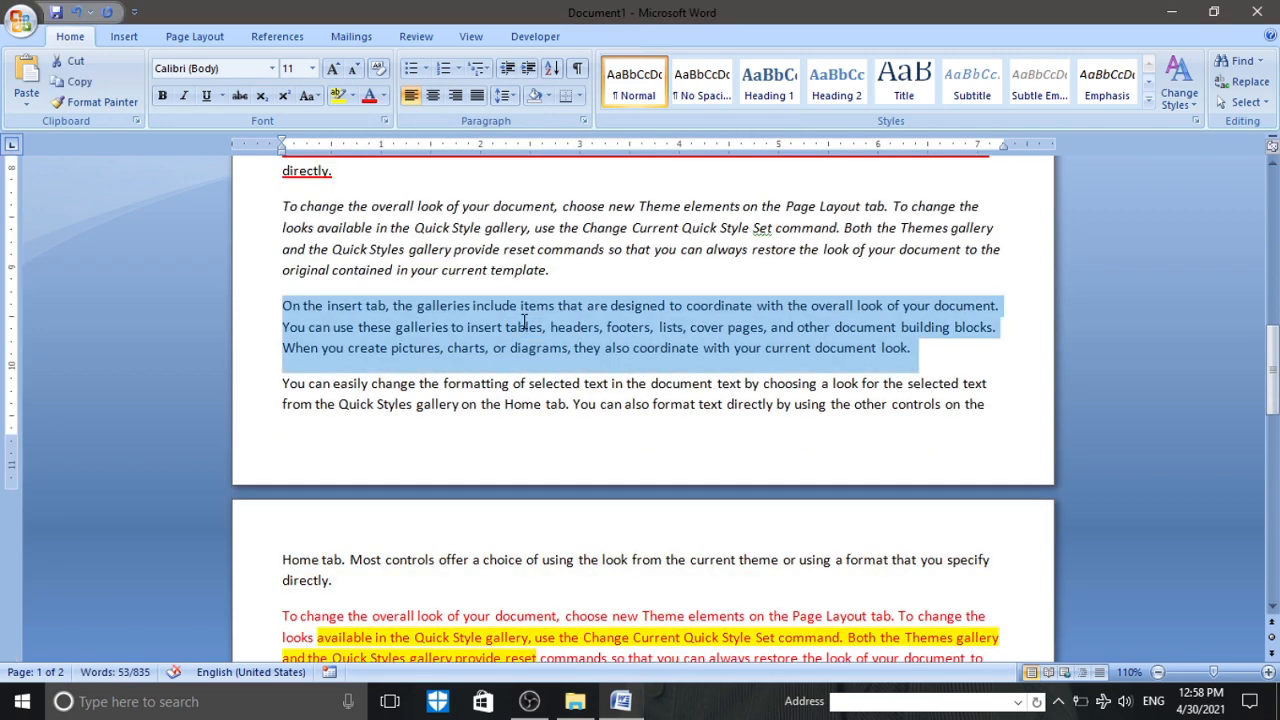
{"action": "left_click", "coordinate": [384, 120]}
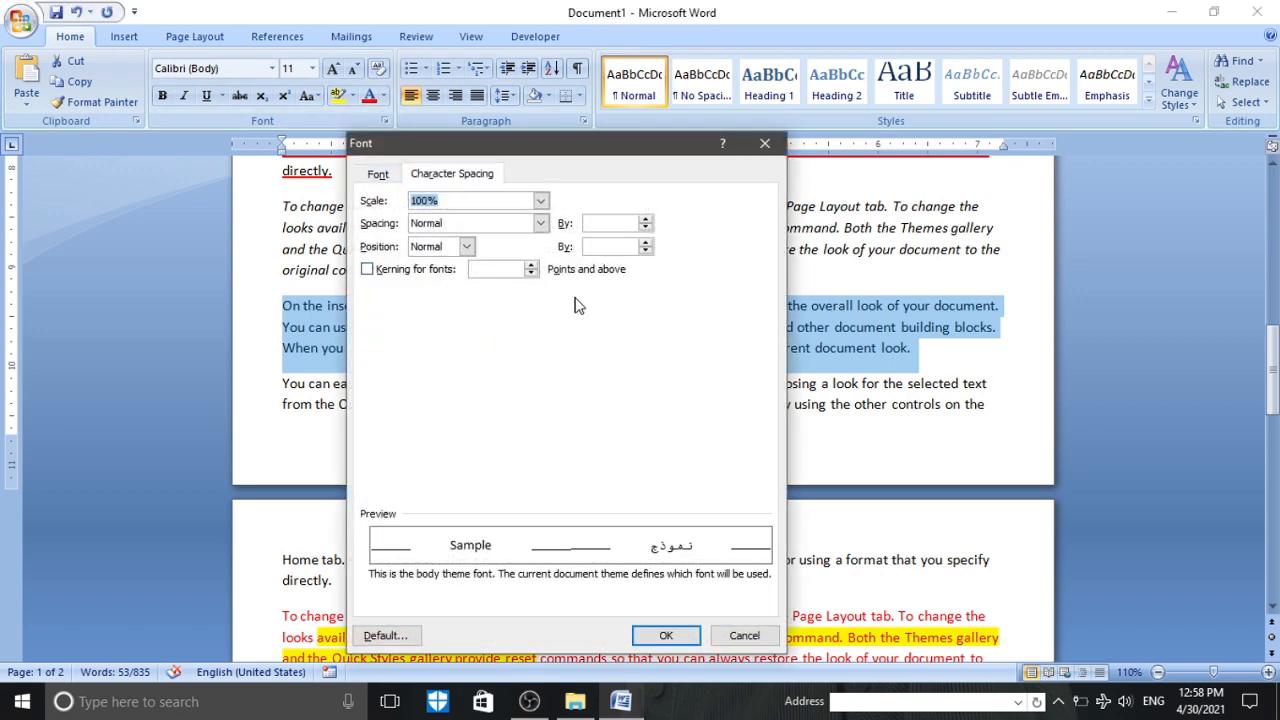
{"action": "left_click_drag", "start_coordinate": [593, 148], "coordinate": [660, 138]}
{"action": "left_click", "coordinate": [711, 233]}
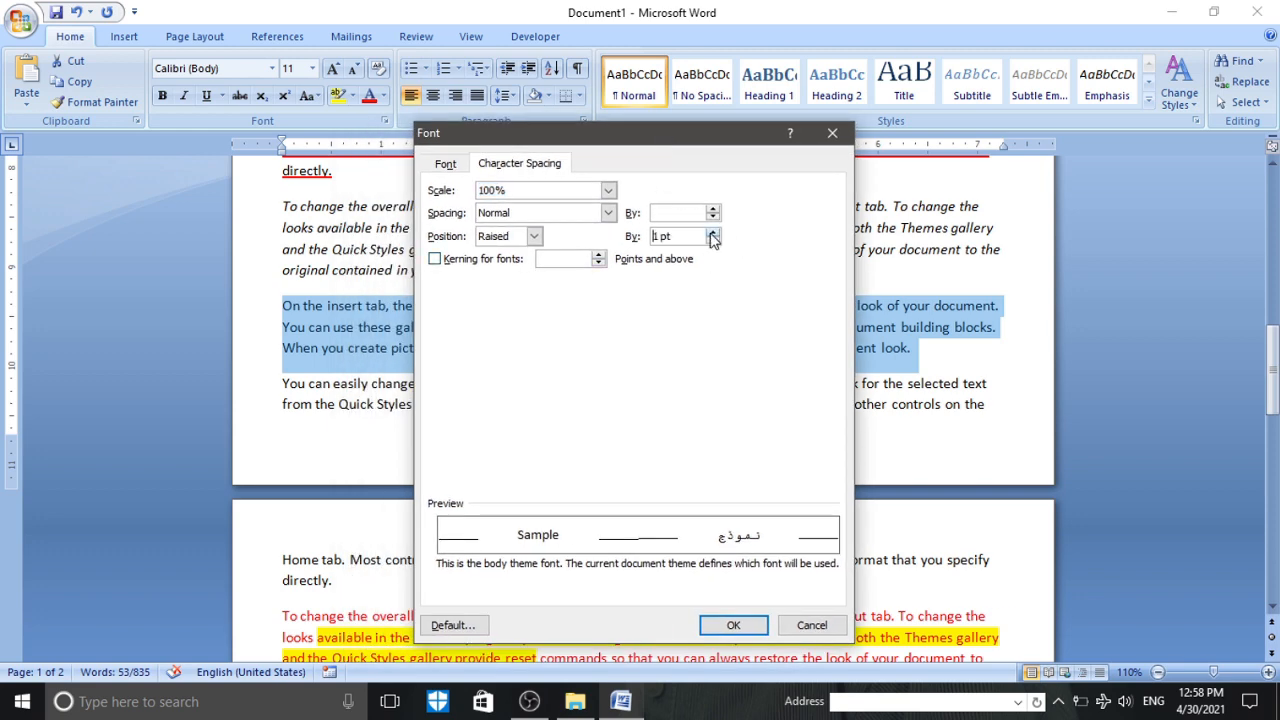
{"action": "left_click", "coordinate": [711, 233]}
{"action": "left_click", "coordinate": [711, 233]}
{"action": "left_click", "coordinate": [711, 233]}
{"action": "left_click", "coordinate": [711, 233]}
{"action": "left_click", "coordinate": [711, 233]}
{"action": "left_click", "coordinate": [711, 233]}
{"action": "left_click", "coordinate": [711, 233]}
{"action": "left_click", "coordinate": [711, 233]}
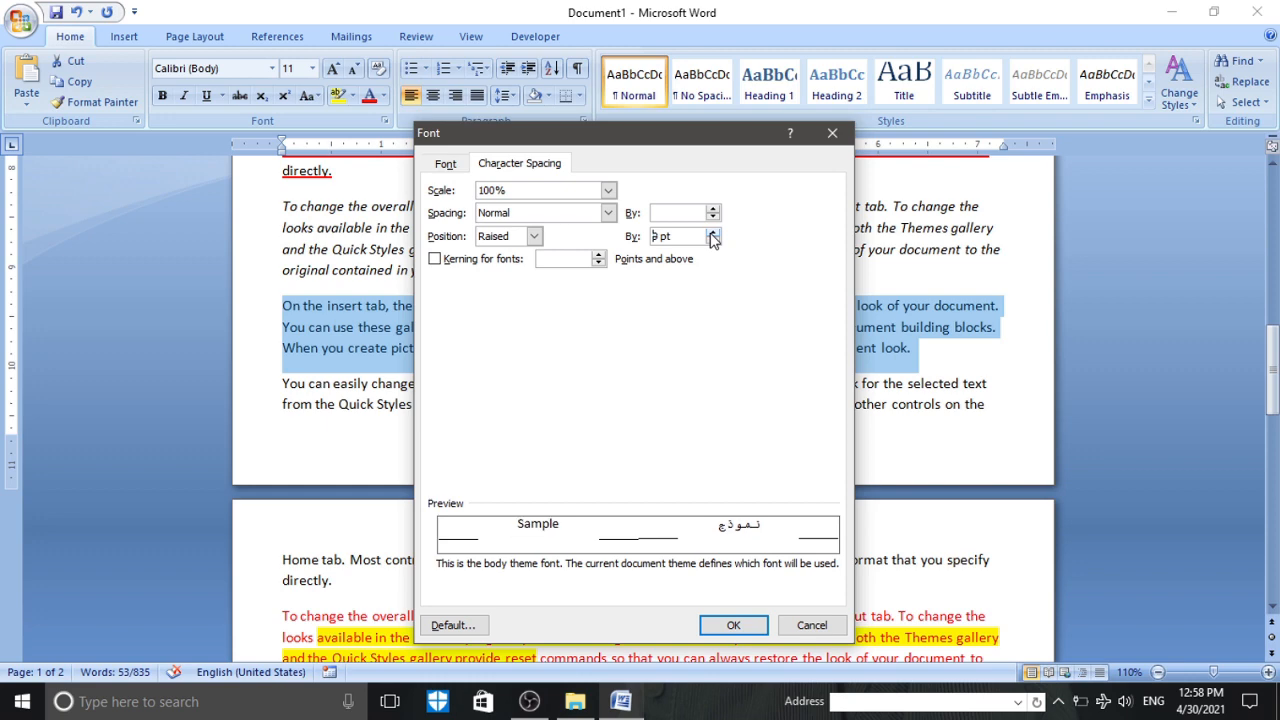
{"action": "left_click", "coordinate": [711, 233]}
{"action": "left_click_drag", "start_coordinate": [708, 140], "coordinate": [1030, 195]}
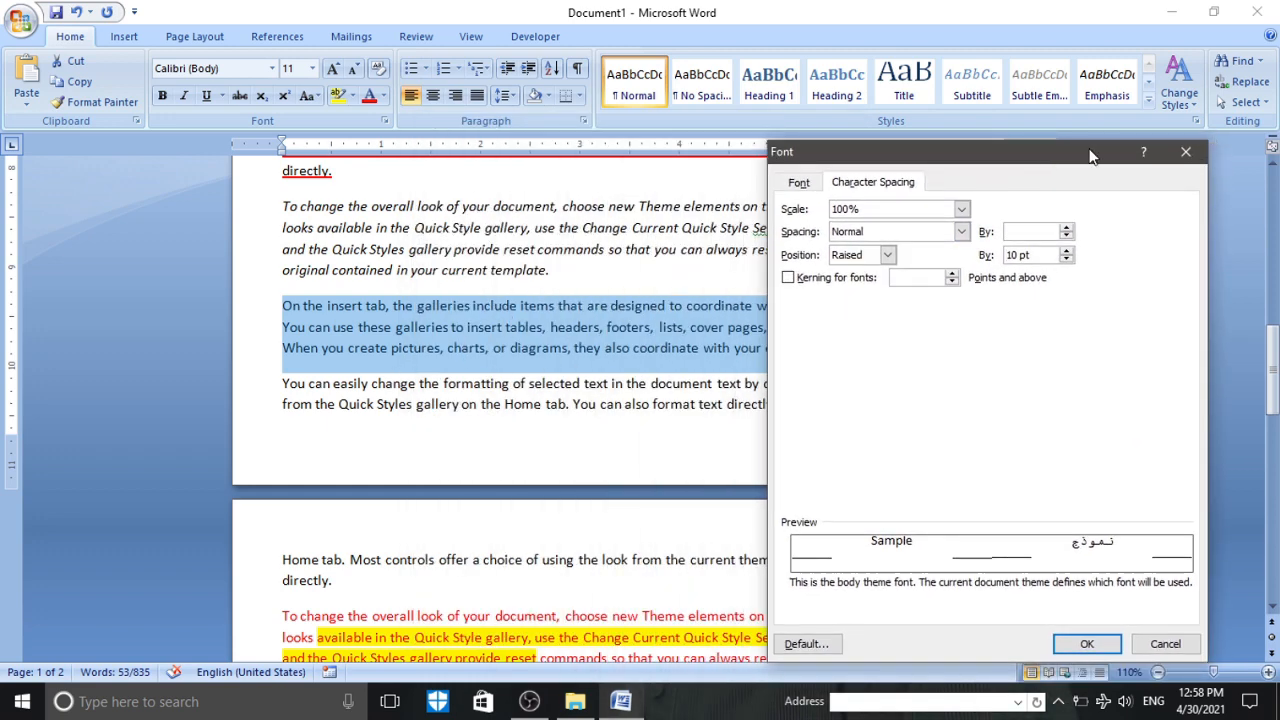
{"action": "left_click_drag", "start_coordinate": [1091, 157], "coordinate": [1094, 103]}
{"action": "left_click", "coordinate": [1105, 597]}
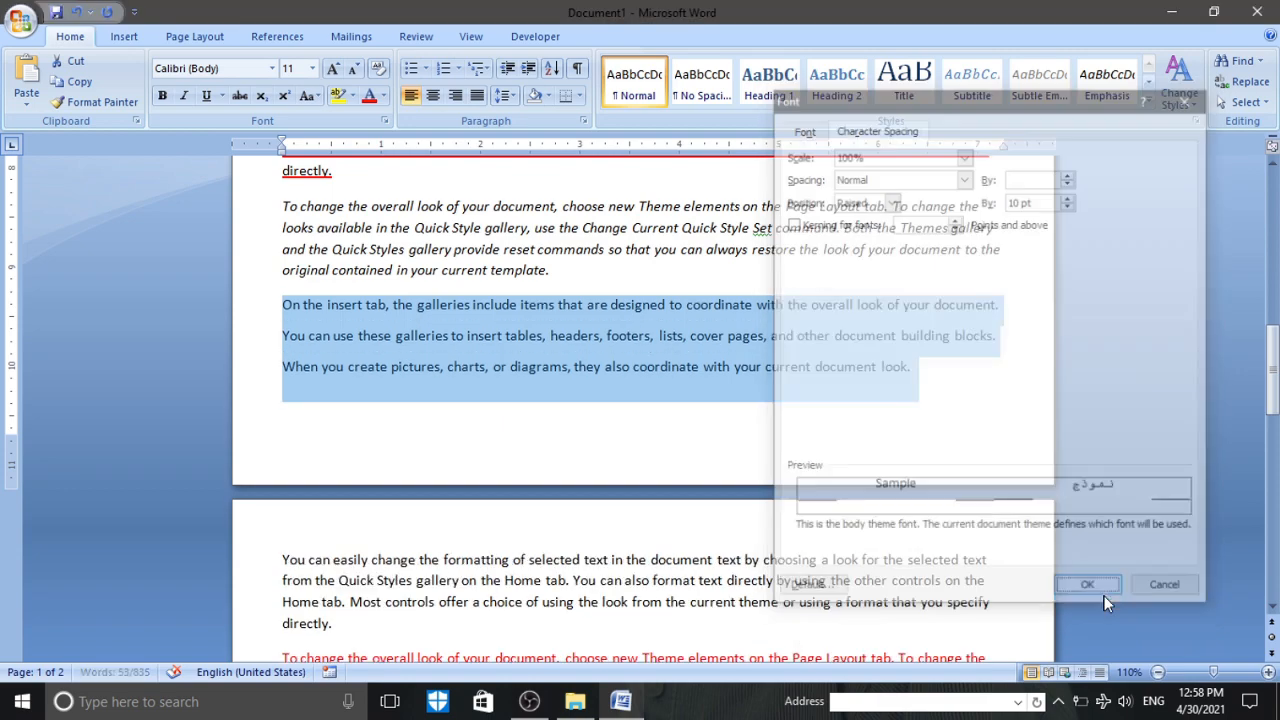
- Raise the text position of the Arial Black "To change the overall look" paragraph near the start of page 1 by 10 pt
{"action": "scroll", "coordinate": [637, 519], "scroll_direction": "up", "scroll_amount": 3}
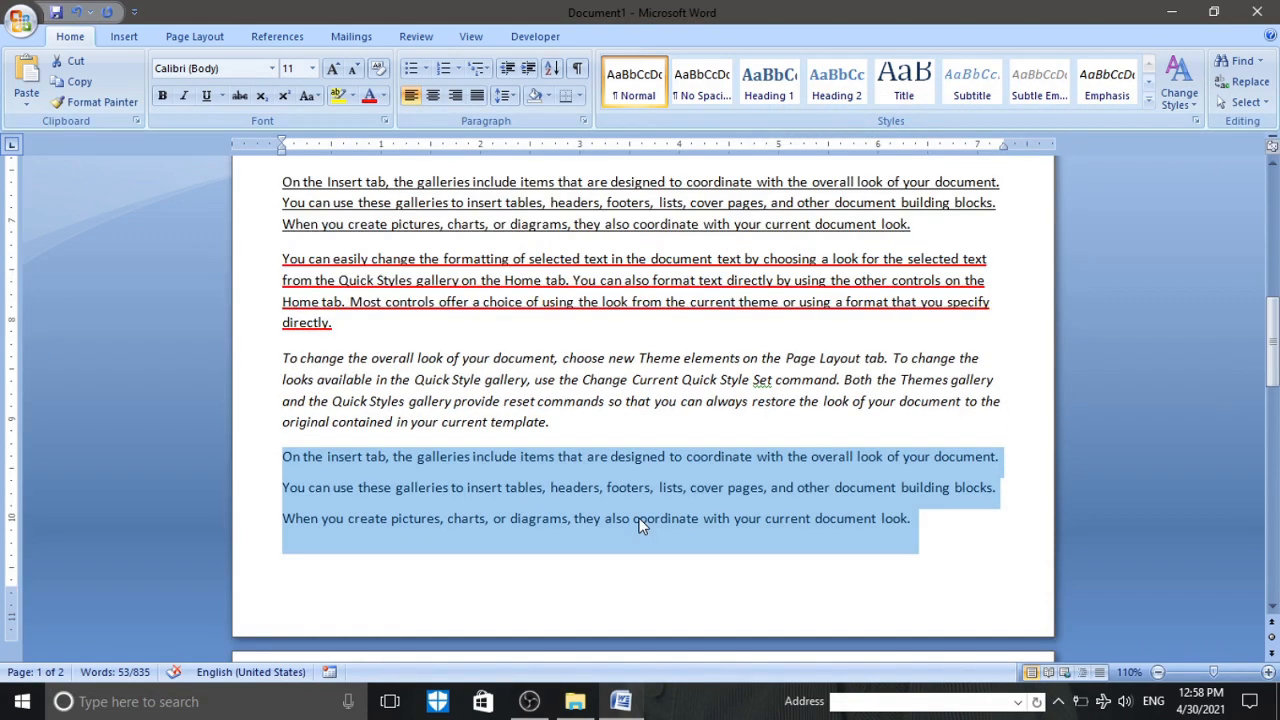
{"action": "scroll", "coordinate": [642, 527], "scroll_direction": "up", "scroll_amount": 15}
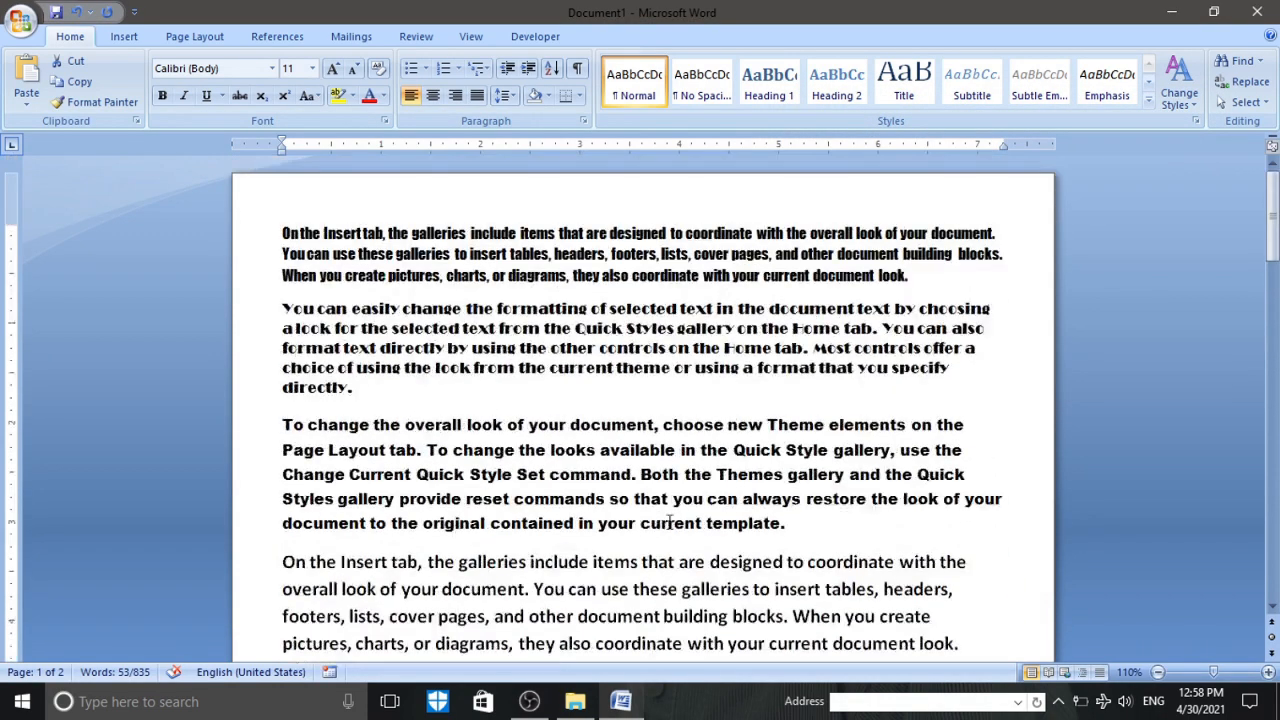
{"action": "scroll", "coordinate": [668, 520], "scroll_direction": "down", "scroll_amount": 1}
{"action": "triple_click", "coordinate": [610, 400]}
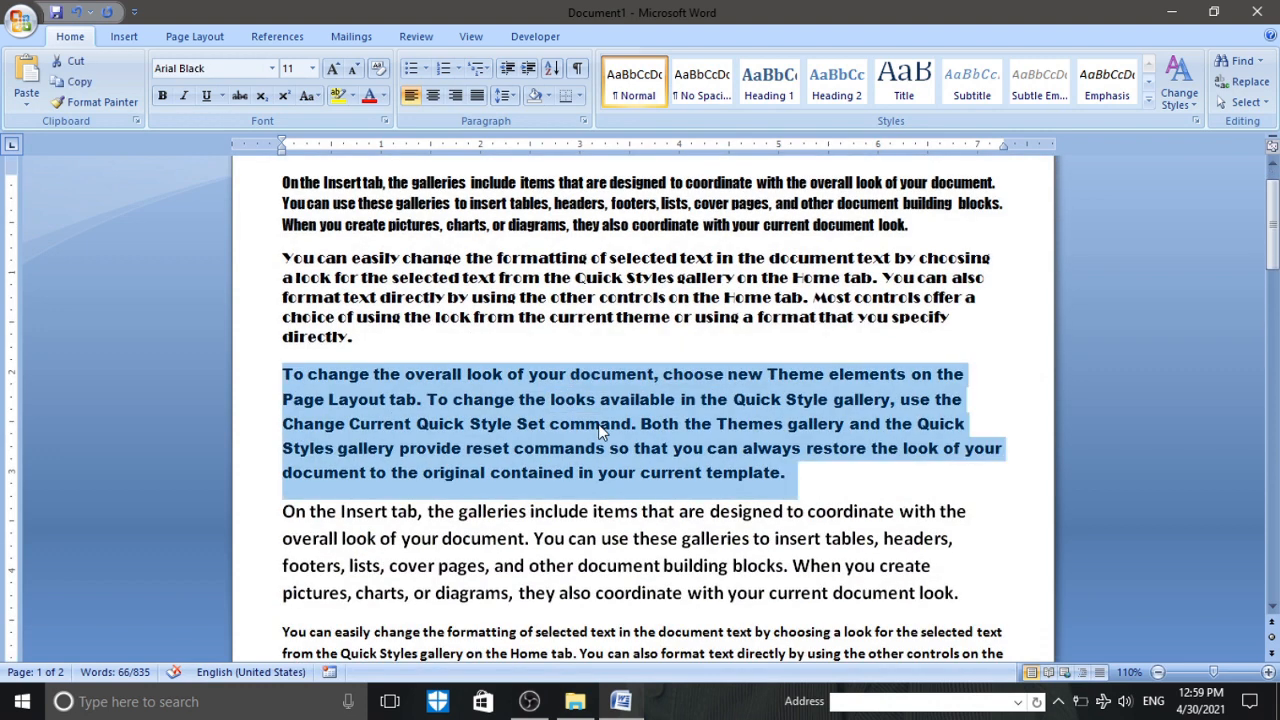
{"action": "left_click", "coordinate": [384, 121]}
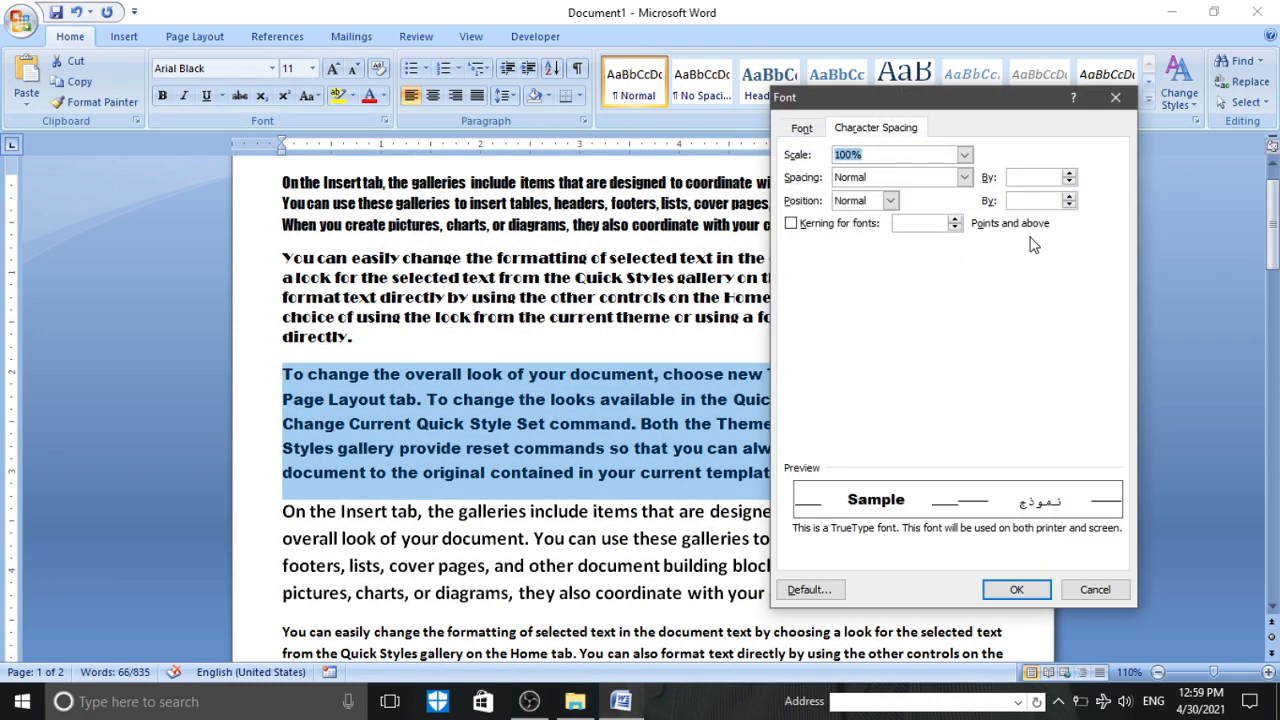
{"action": "left_click", "coordinate": [1040, 201]}
{"action": "type", "text": "10"}
{"action": "left_click", "coordinate": [1016, 589]}
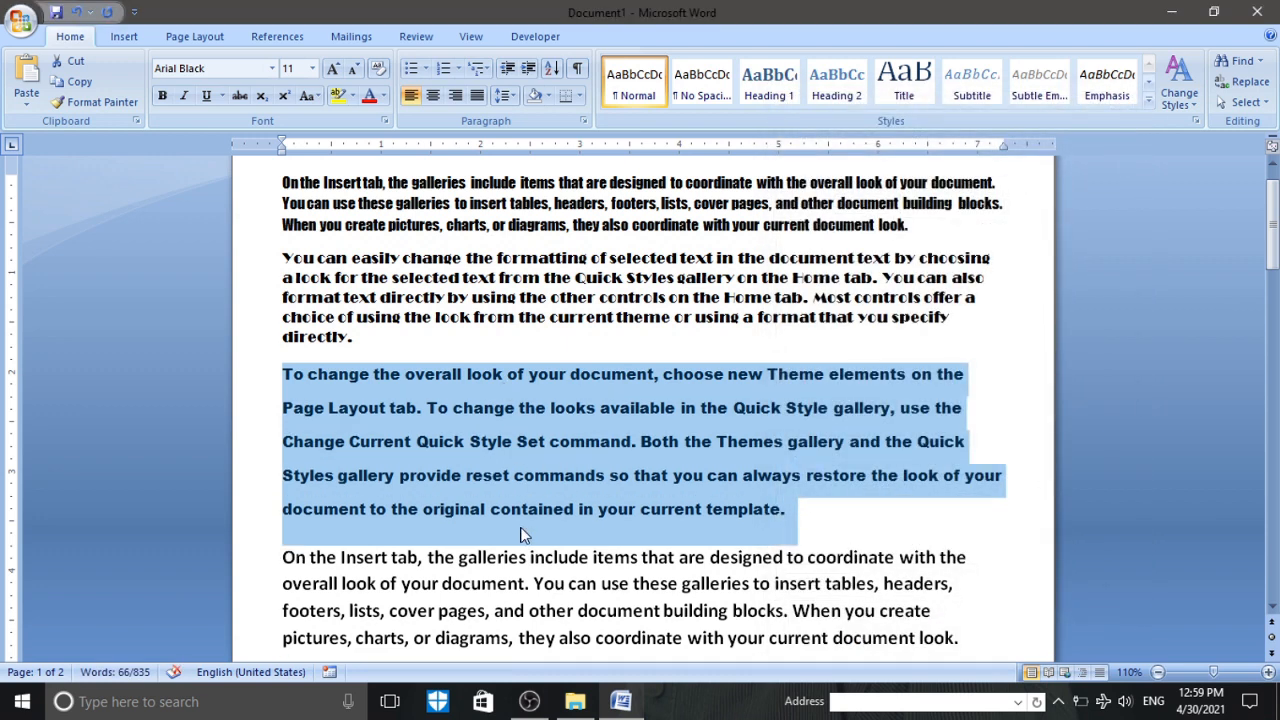
- View the general font settings and the Default option for the raised Arial Black paragraph, and close the dialog without changes
{"action": "left_click", "coordinate": [384, 121]}
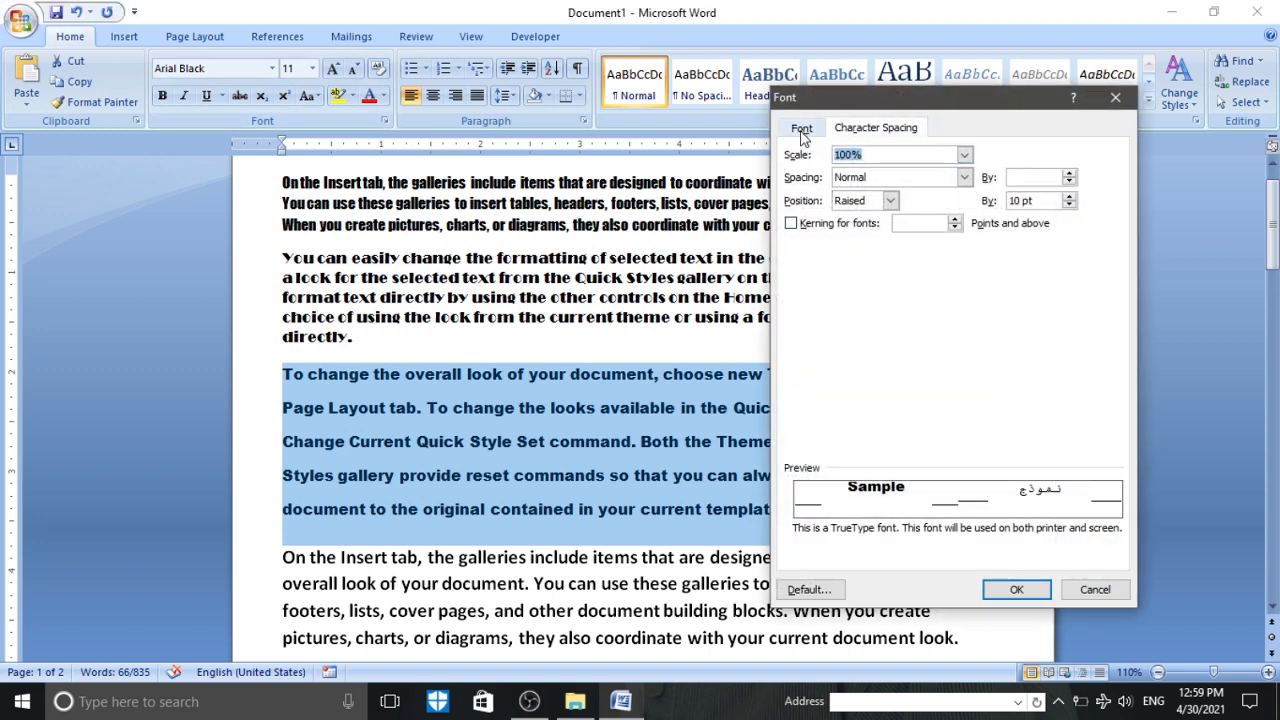
{"action": "left_click", "coordinate": [801, 134]}
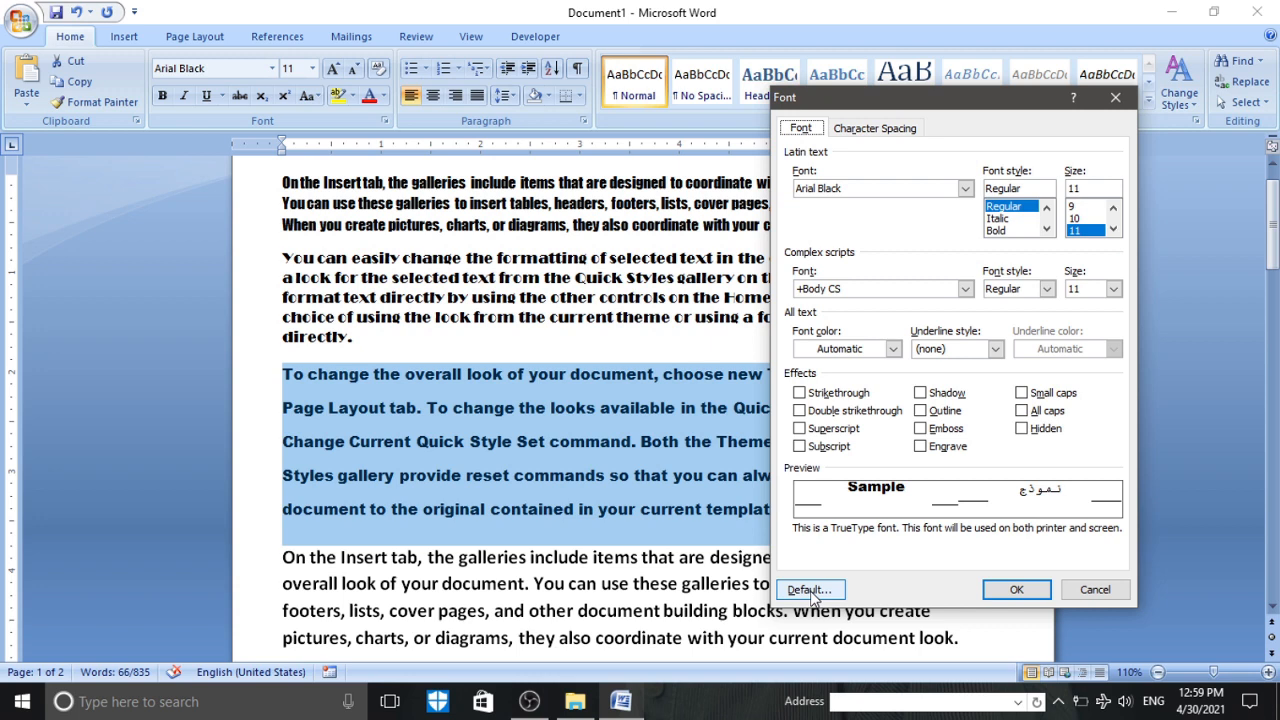
{"action": "left_click_drag", "start_coordinate": [923, 96], "coordinate": [693, 90]}
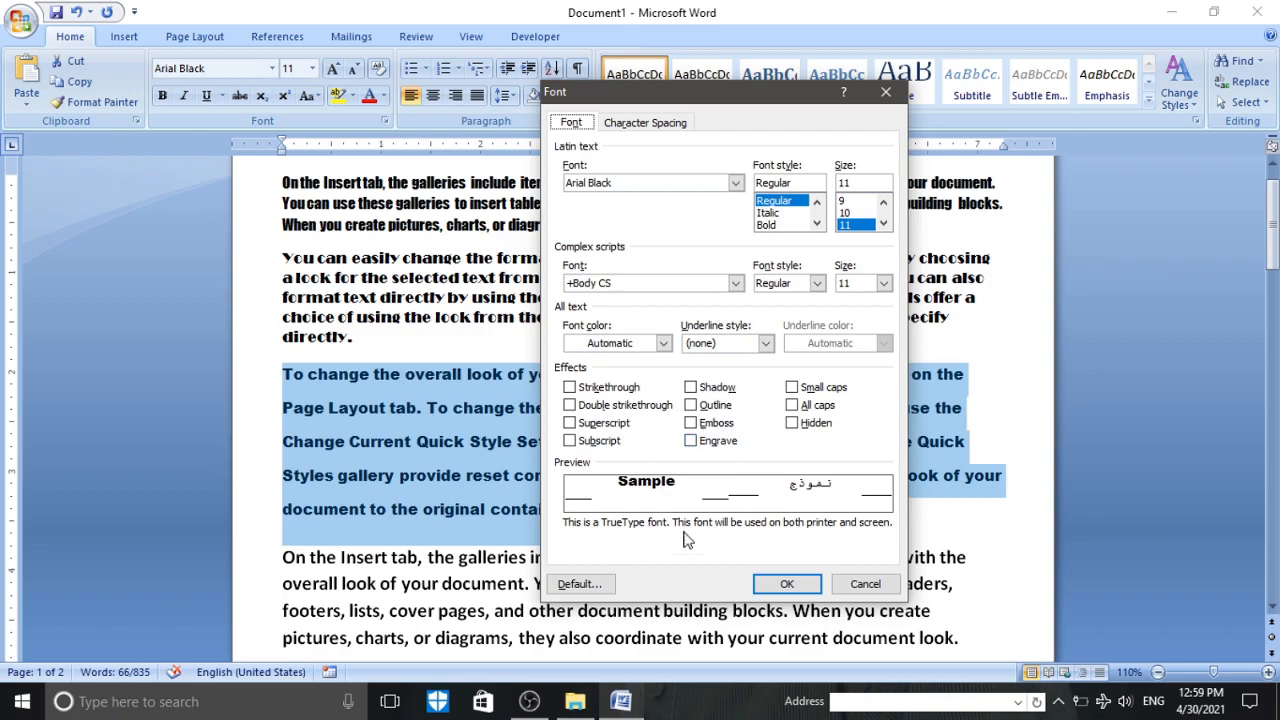
{"action": "left_click", "coordinate": [860, 589]}
- Format the italic "To change the overall look" paragraph near the end of page 1 as 12 pt red Impact
{"action": "scroll", "coordinate": [590, 512], "scroll_direction": "down", "scroll_amount": 12}
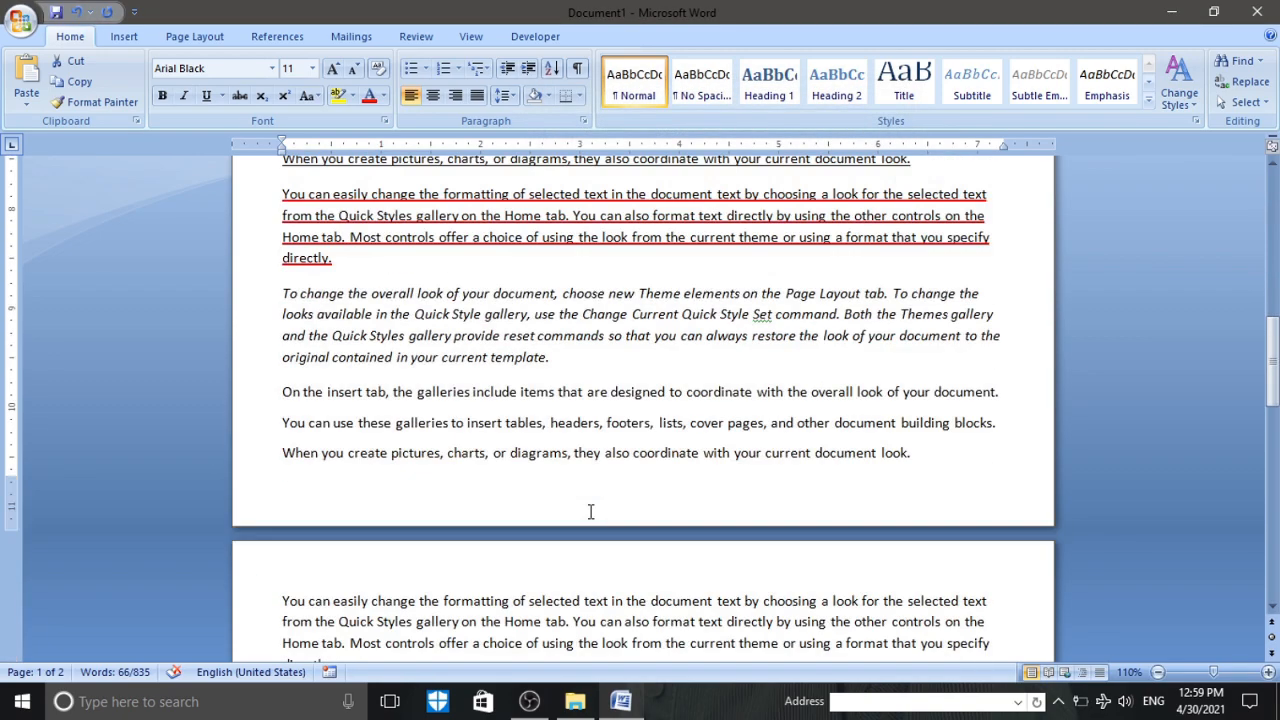
{"action": "scroll", "coordinate": [590, 512], "scroll_direction": "down", "scroll_amount": 7}
{"action": "scroll", "coordinate": [590, 508], "scroll_direction": "up", "scroll_amount": 5}
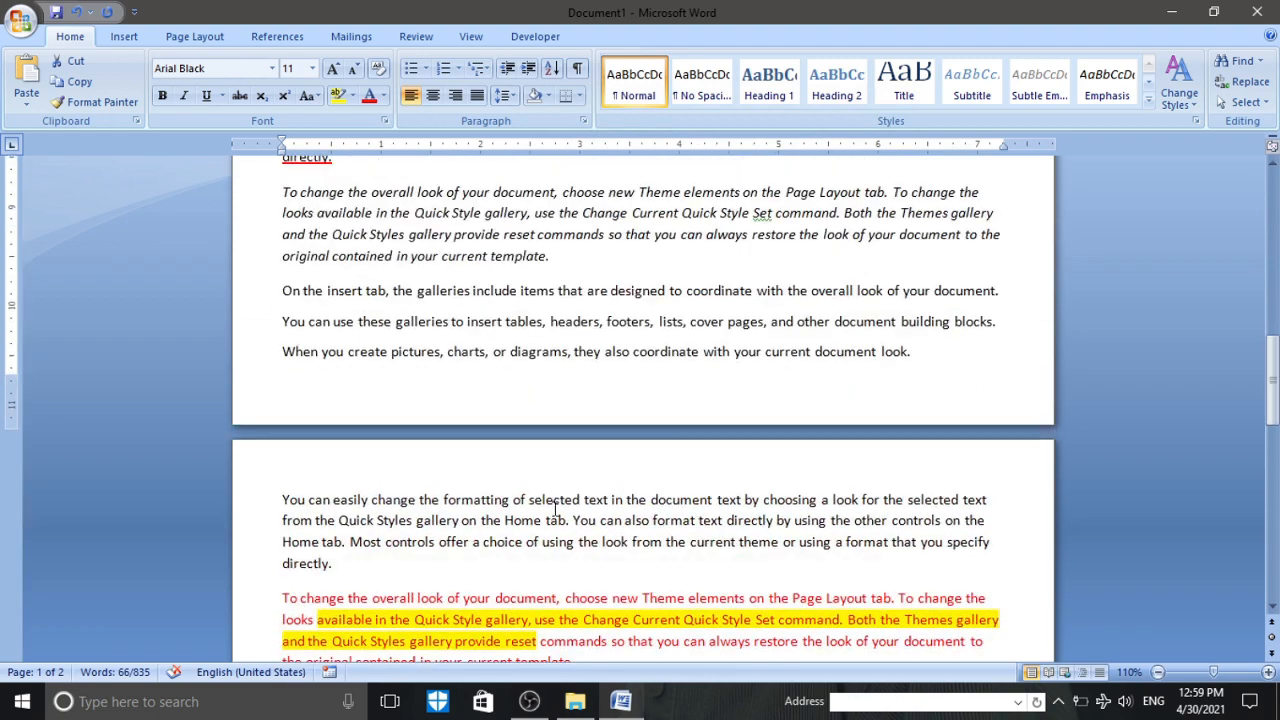
{"action": "scroll", "coordinate": [560, 517], "scroll_direction": "up", "scroll_amount": 3}
{"action": "scroll", "coordinate": [536, 467], "scroll_direction": "down", "scroll_amount": 2}
{"action": "scroll", "coordinate": [536, 467], "scroll_direction": "up", "scroll_amount": 2}
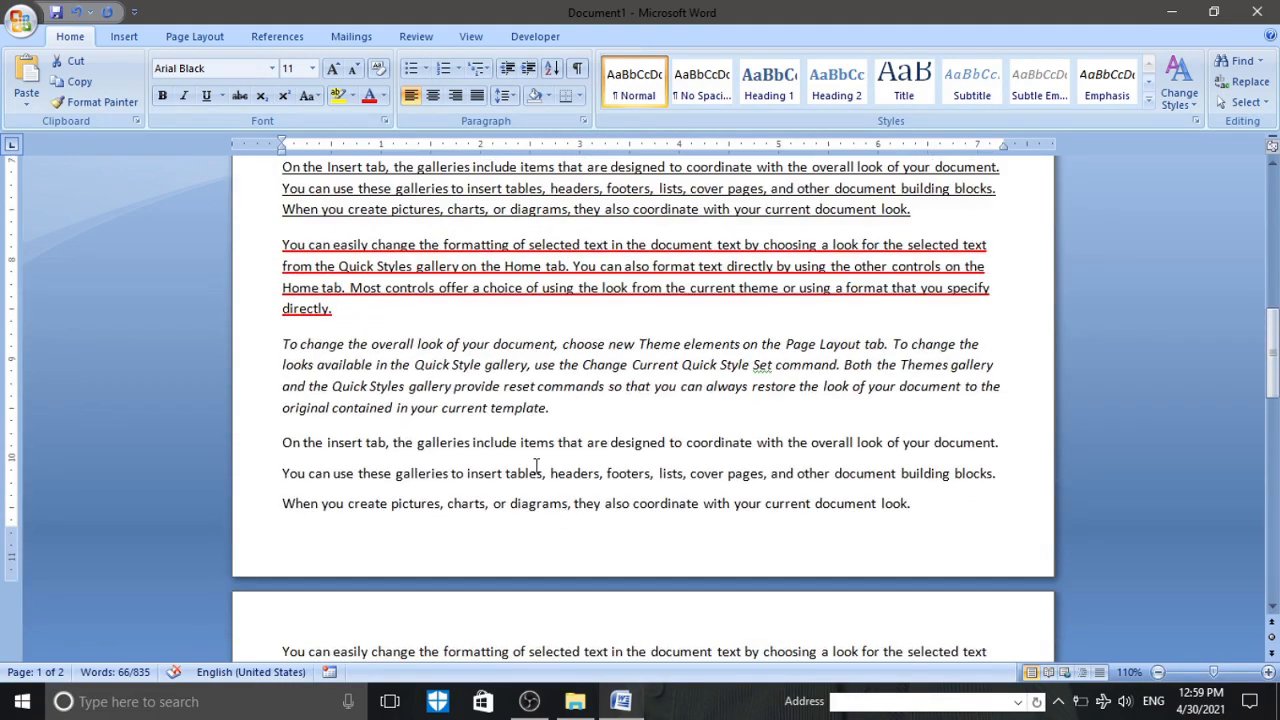
{"action": "double_click", "coordinate": [503, 347]}
{"action": "triple_click", "coordinate": [503, 348]}
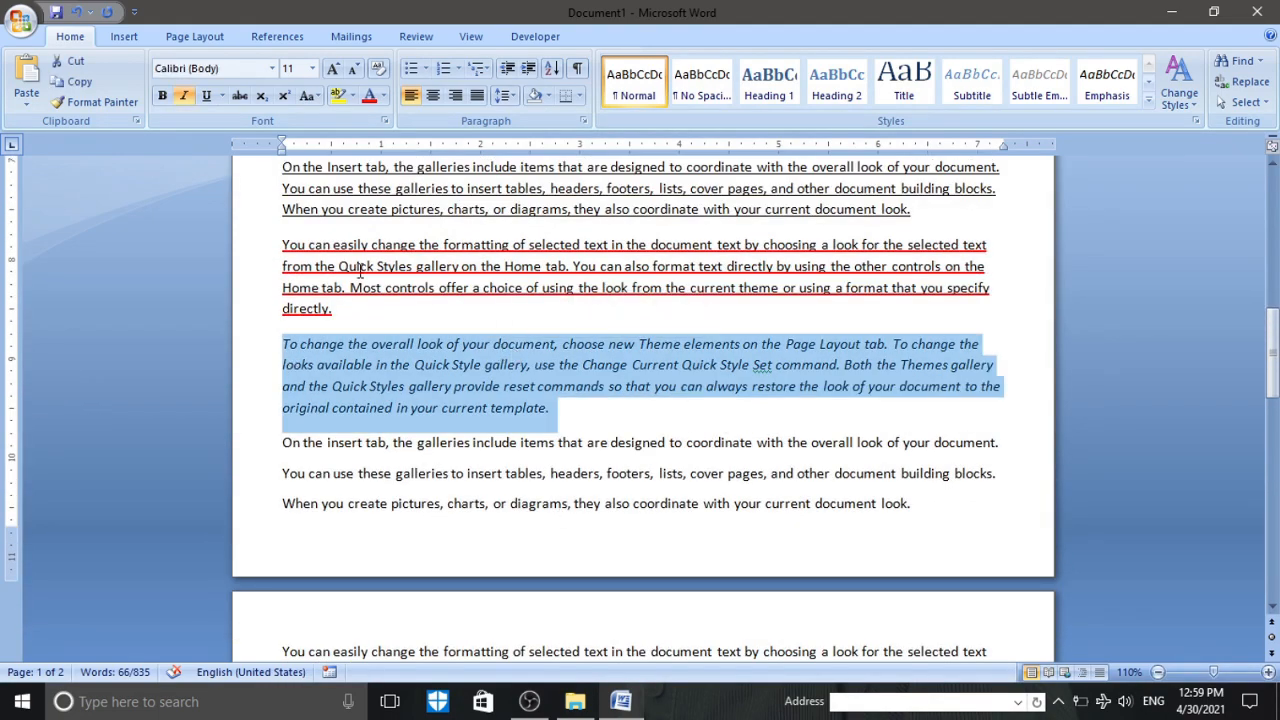
{"action": "left_click", "coordinate": [312, 68]}
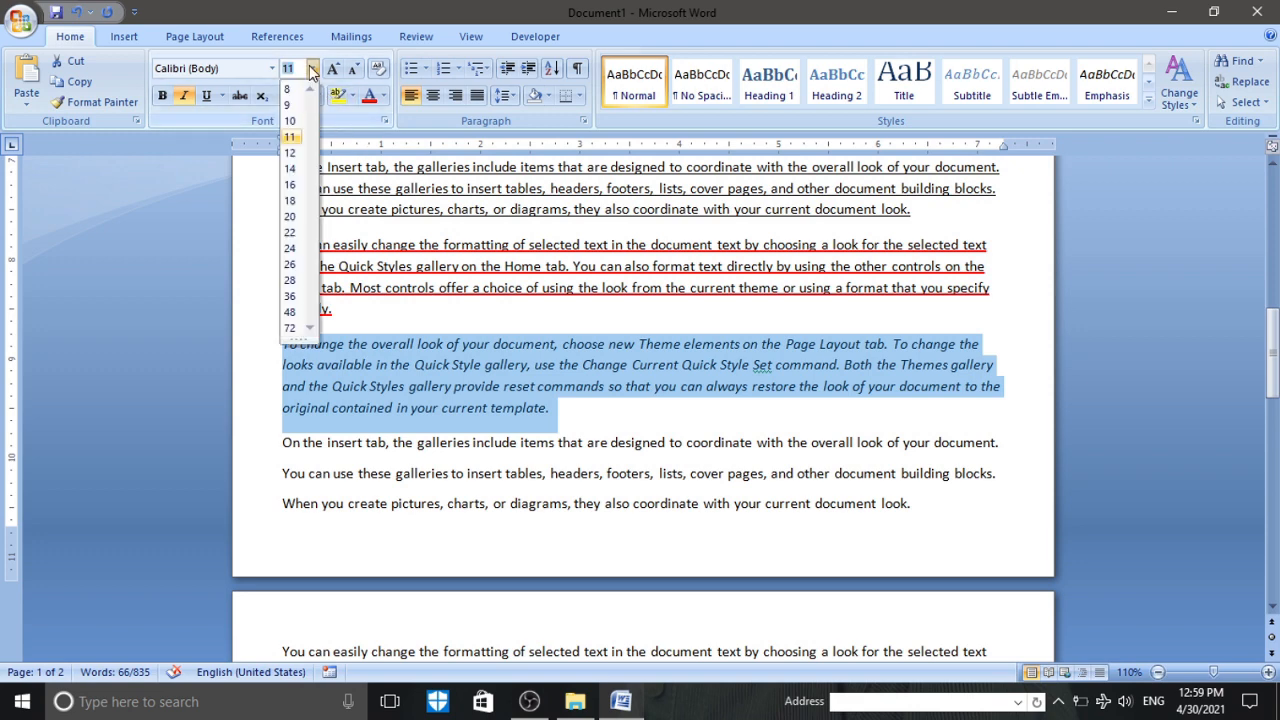
{"action": "left_click", "coordinate": [290, 152]}
{"action": "left_click", "coordinate": [369, 95]}
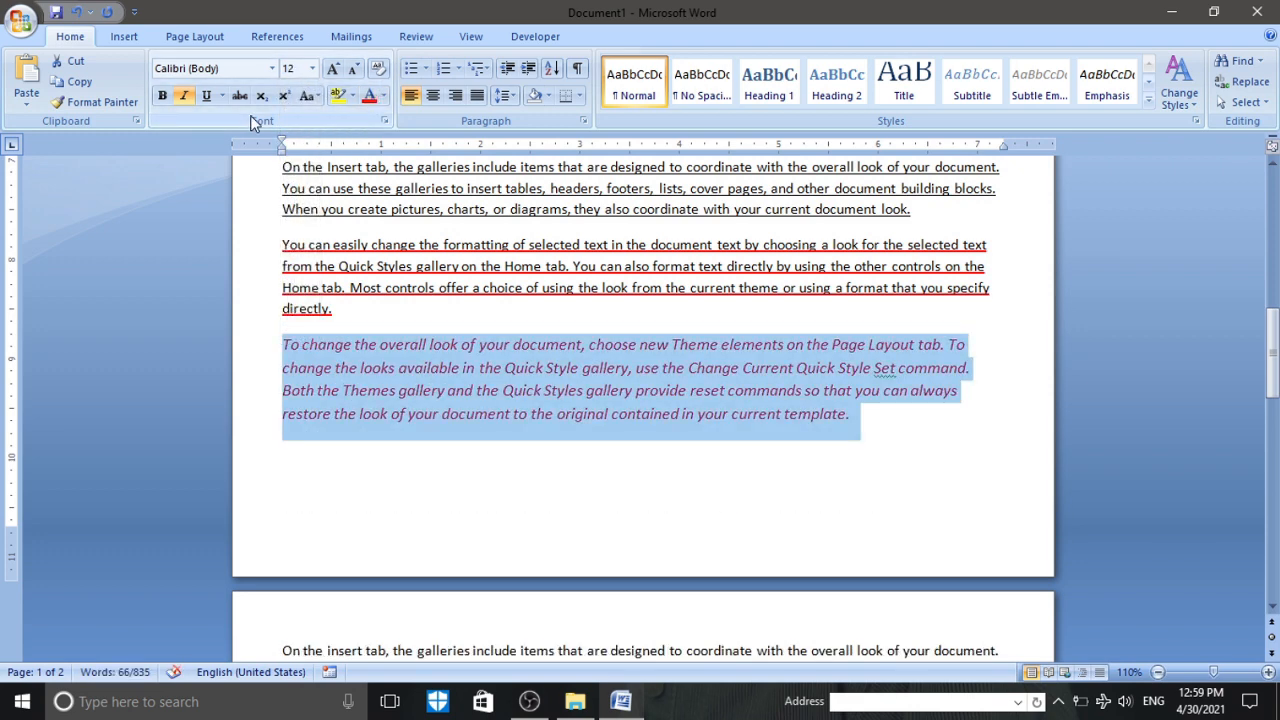
{"action": "left_click", "coordinate": [272, 68]}
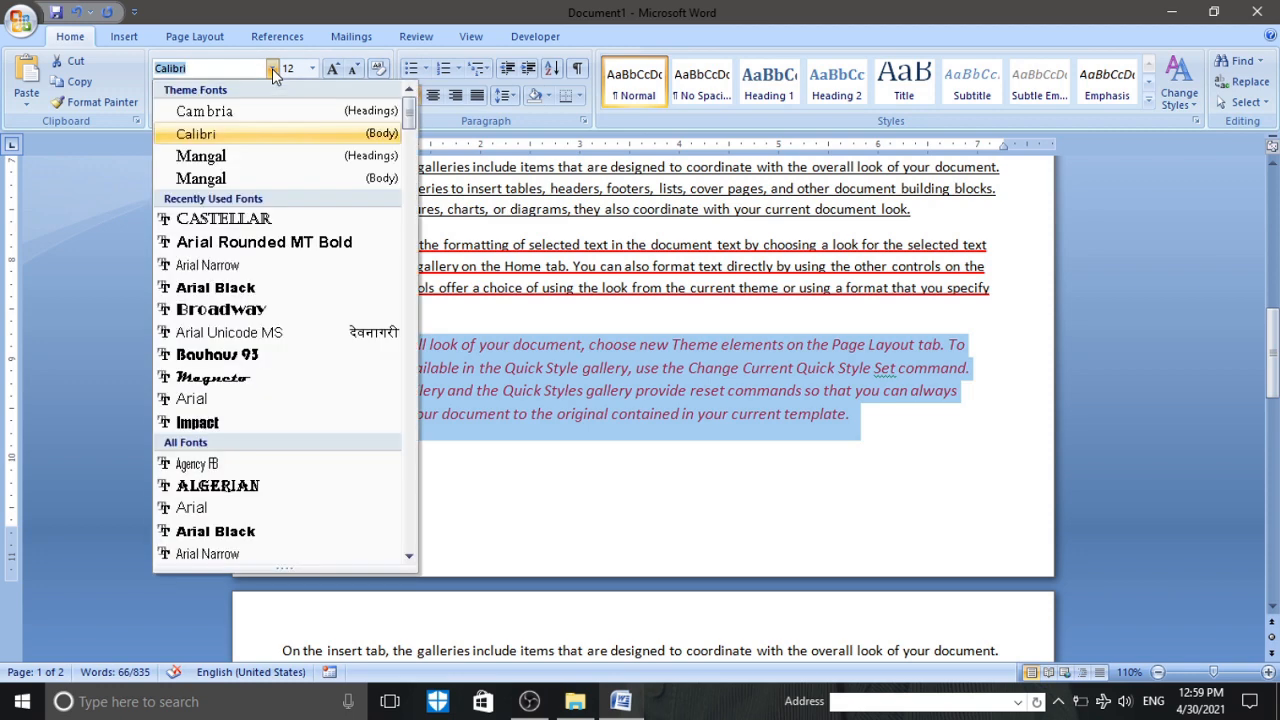
{"action": "left_click", "coordinate": [236, 424]}
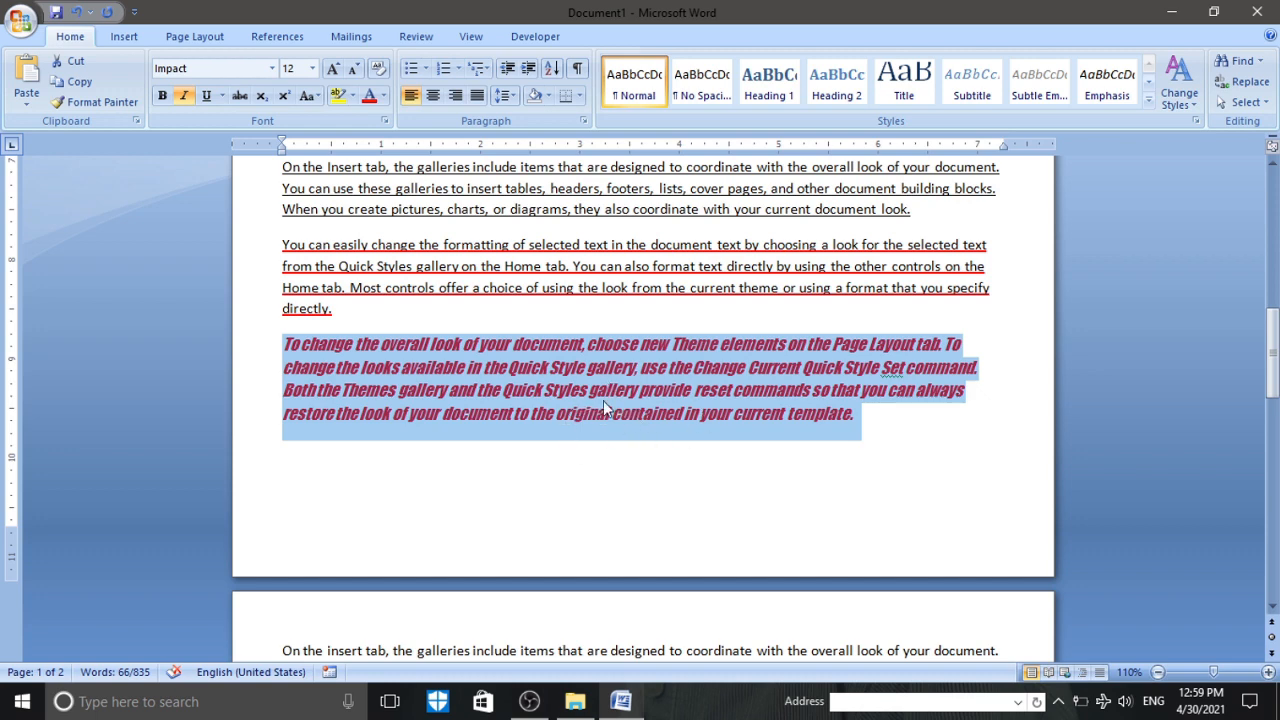
- Make the selected paragraph's italic, red, 12 pt Impact formatting the default font for all new documents
{"action": "left_click", "coordinate": [384, 122]}
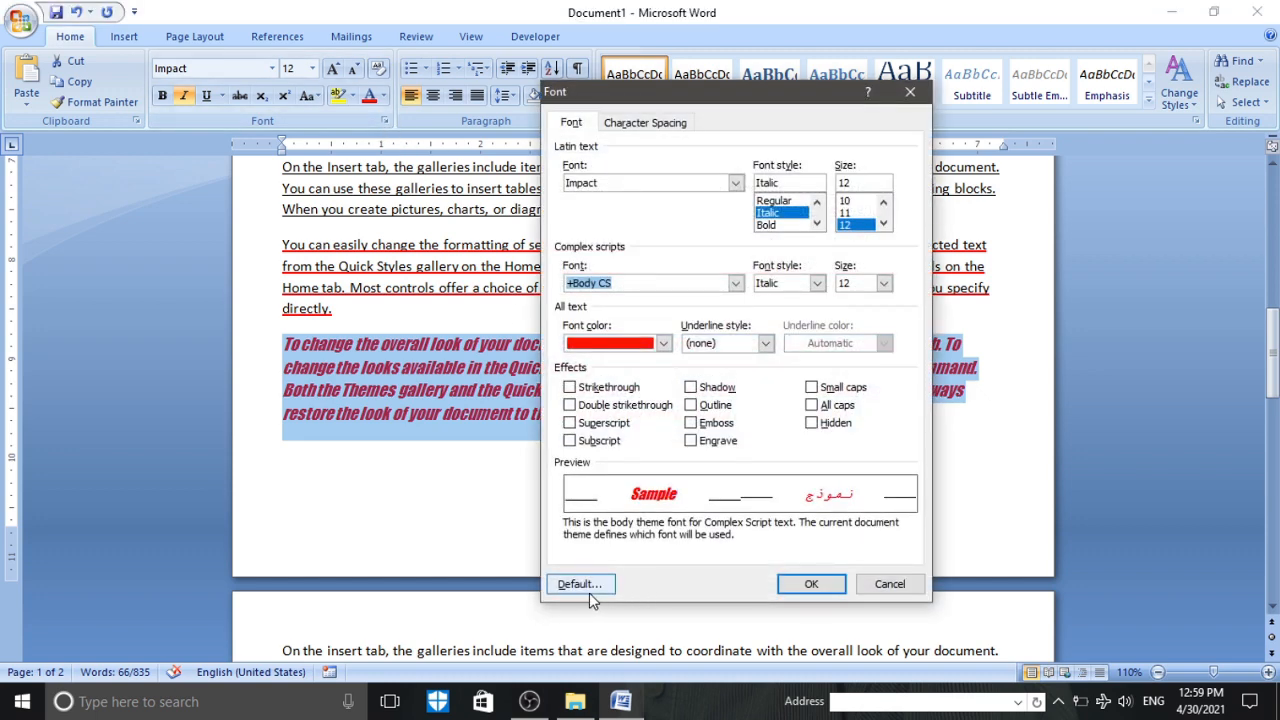
{"action": "left_click", "coordinate": [584, 585]}
{"action": "left_click", "coordinate": [566, 405]}
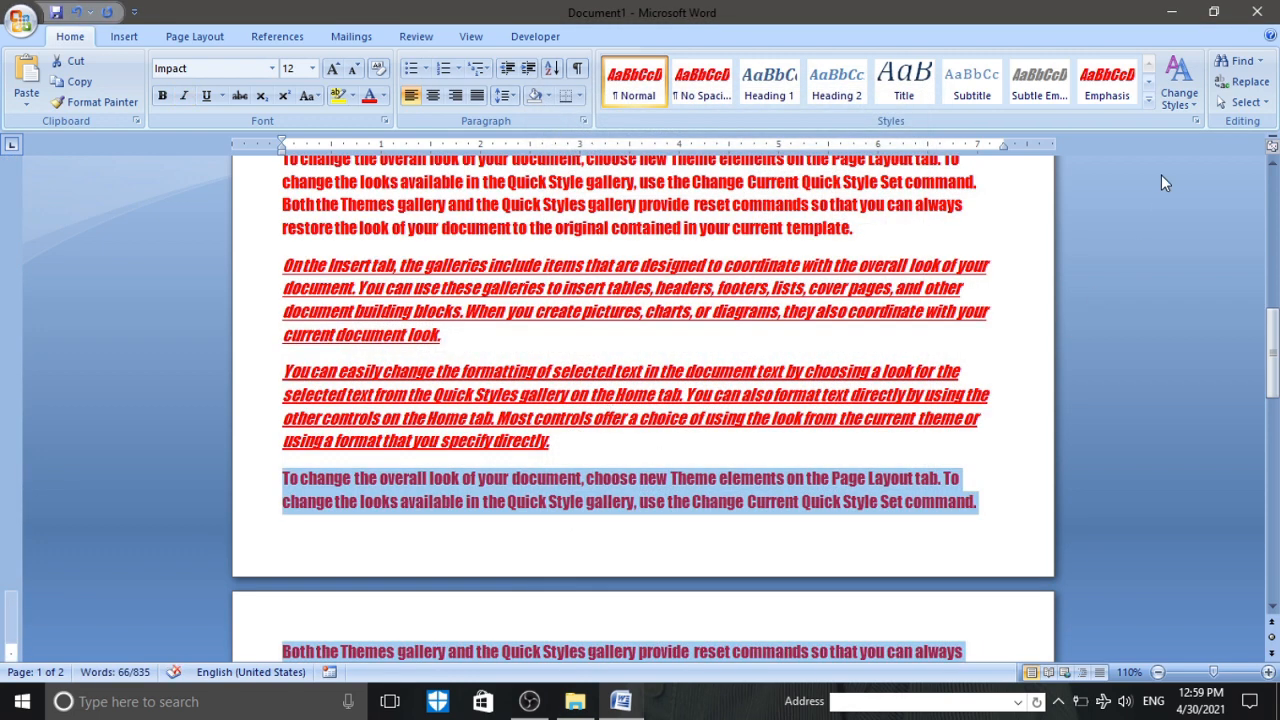
- Minimize the current document, search Windows for "winword", and open a new maximized Word 2007 document
{"action": "left_click", "coordinate": [1170, 13]}
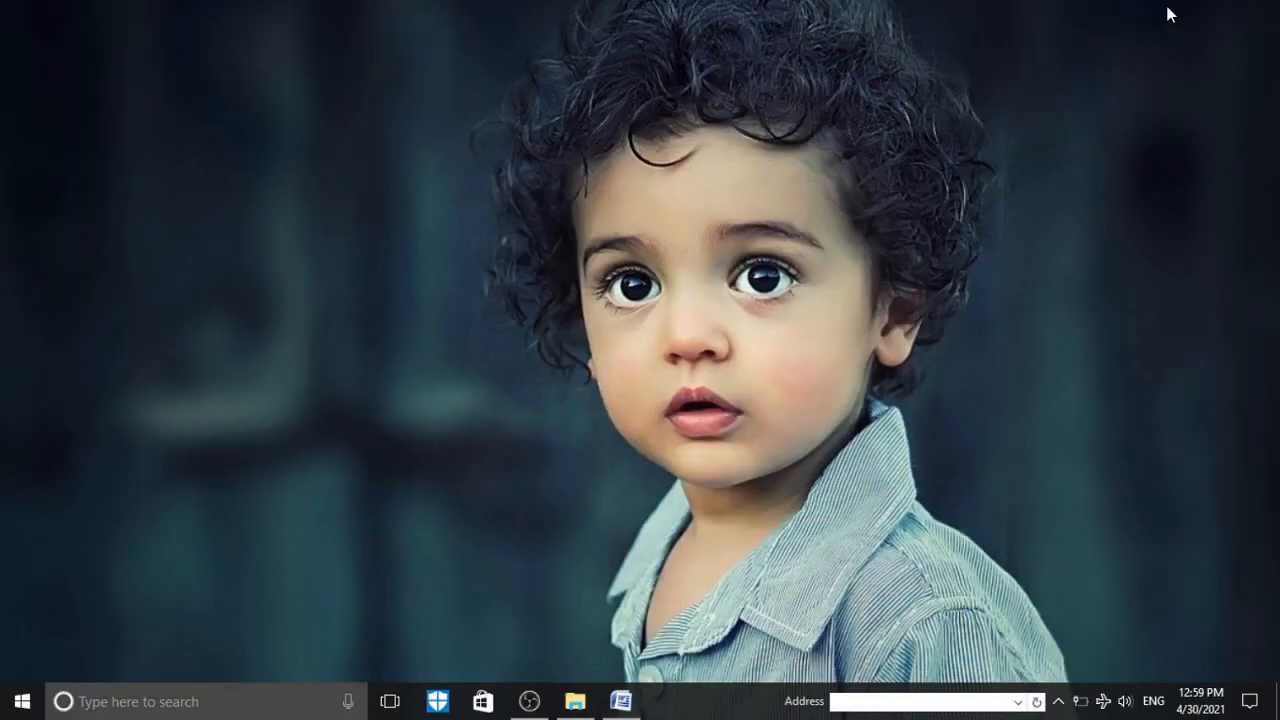
{"action": "left_click", "coordinate": [105, 699]}
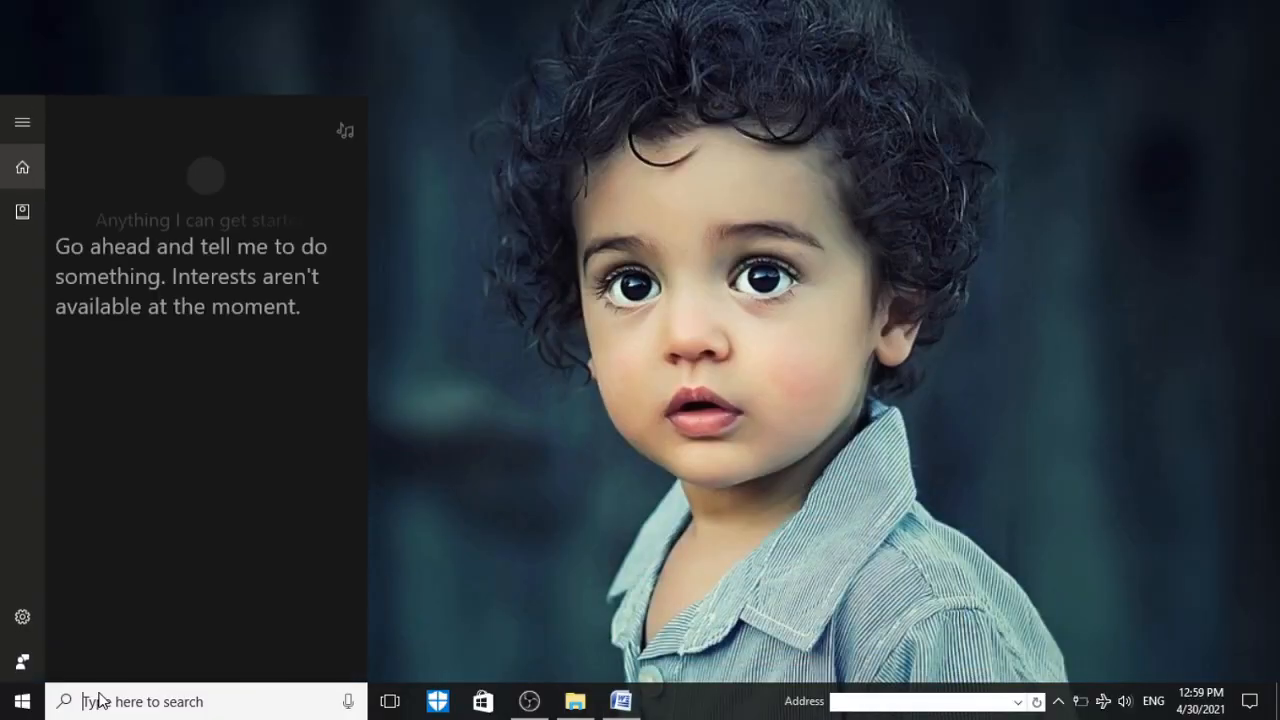
{"action": "type", "text": "winword"}
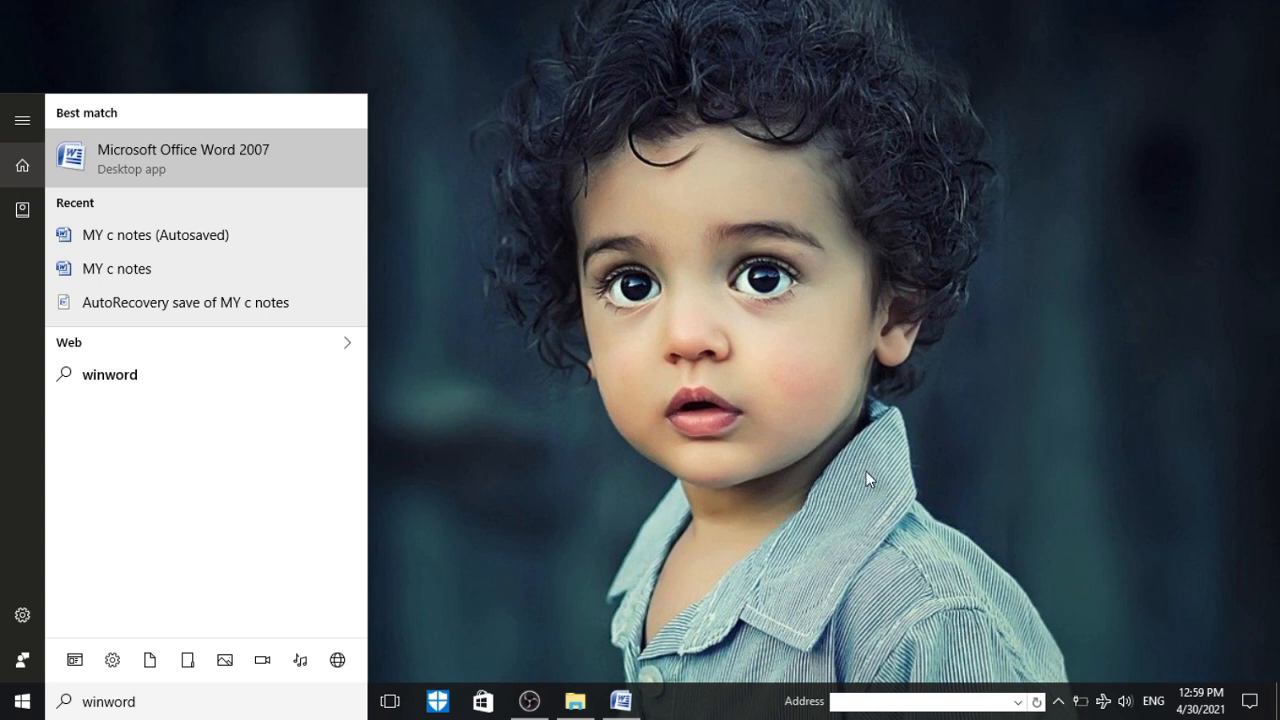
{"action": "key", "text": "Return"}
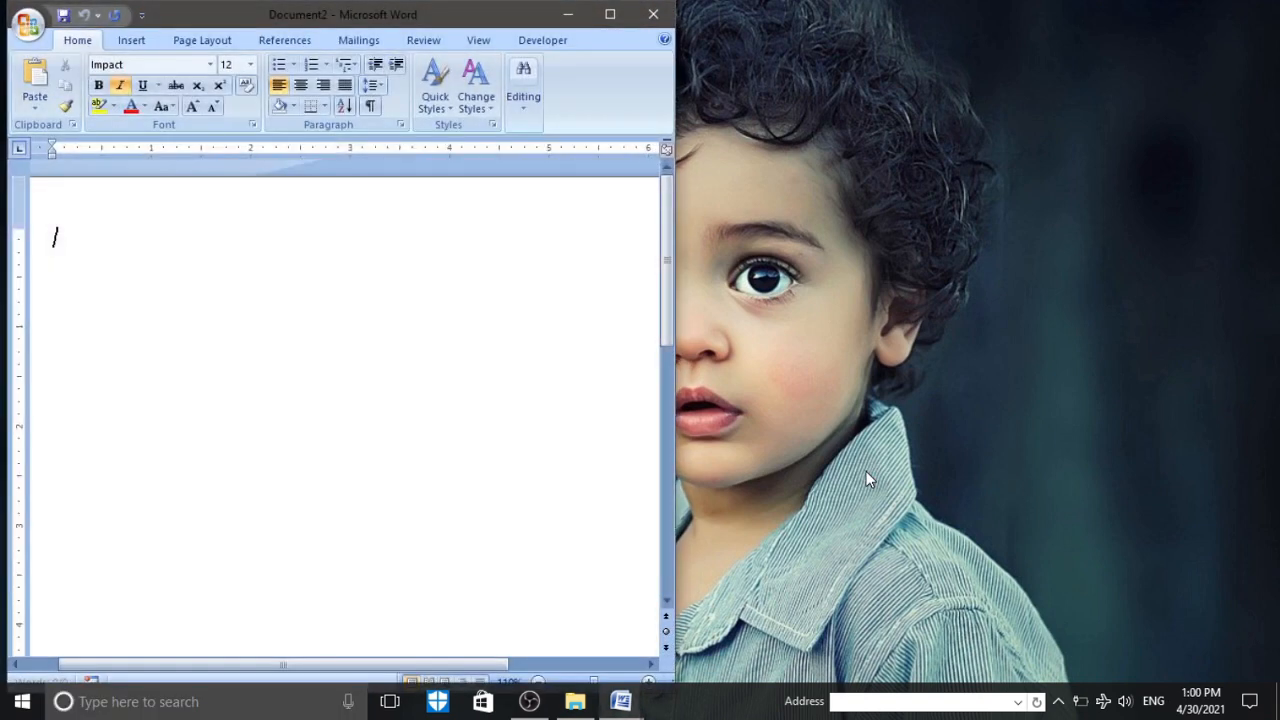
{"action": "left_click", "coordinate": [612, 18]}
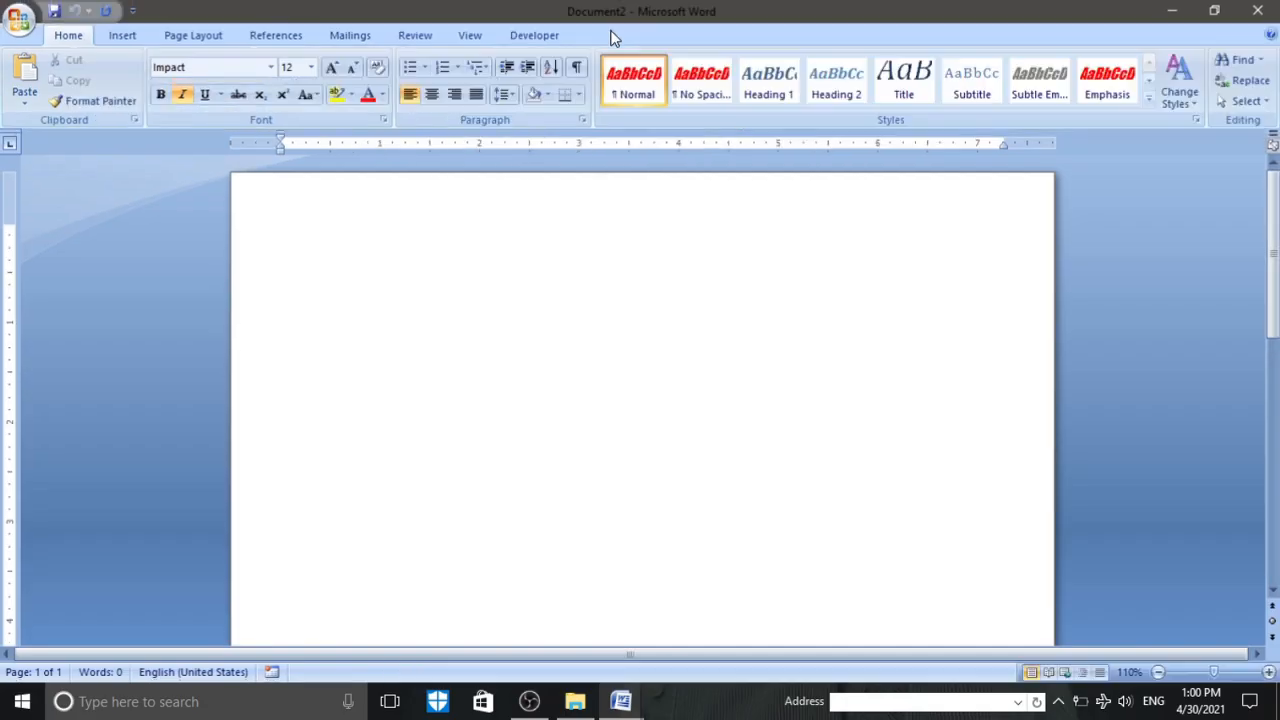
- Enter four short lines of random filler text, starting with "Xfkjsd; fkjskalfjklsafj", in the blank document
{"action": "type", "text": "Xfkjsd;fkjskalljklsafj kl"}
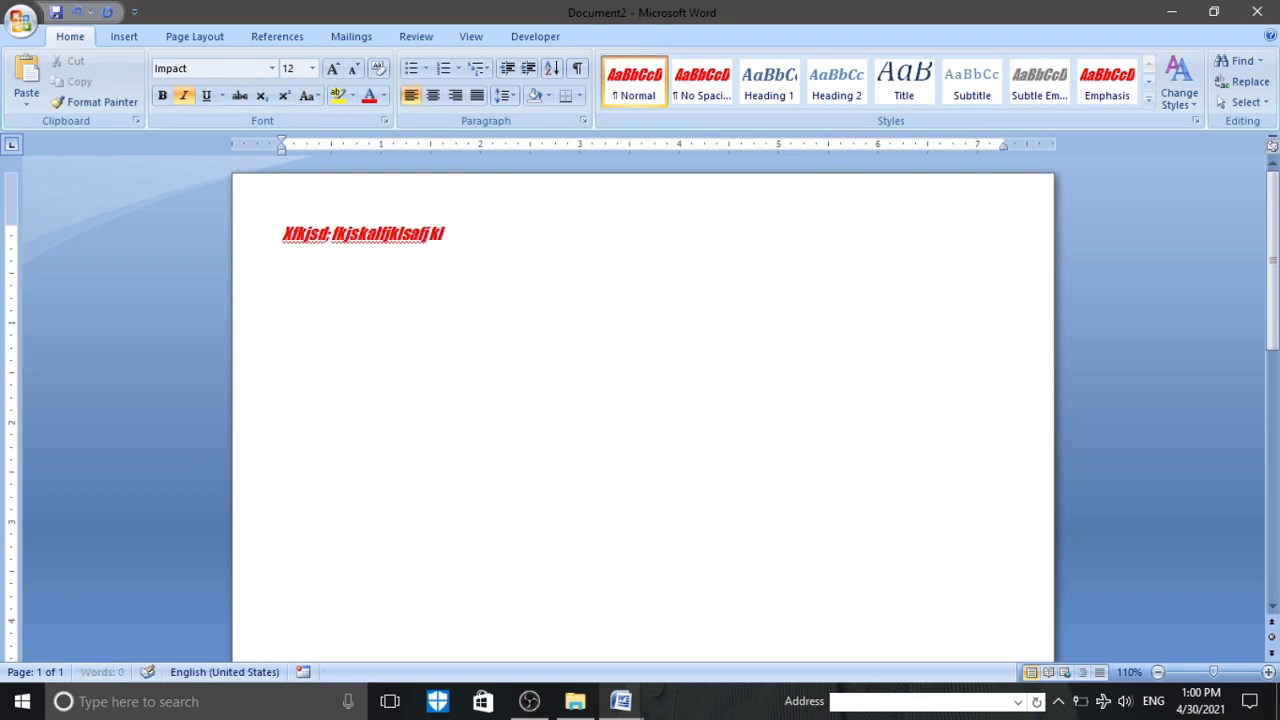
{"action": "type", "text": "sjafk ljskla fjksa"}
{"action": "key", "text": "Return"}
{"action": "type", "text": "Fsalkjsa;fkljlkl"}
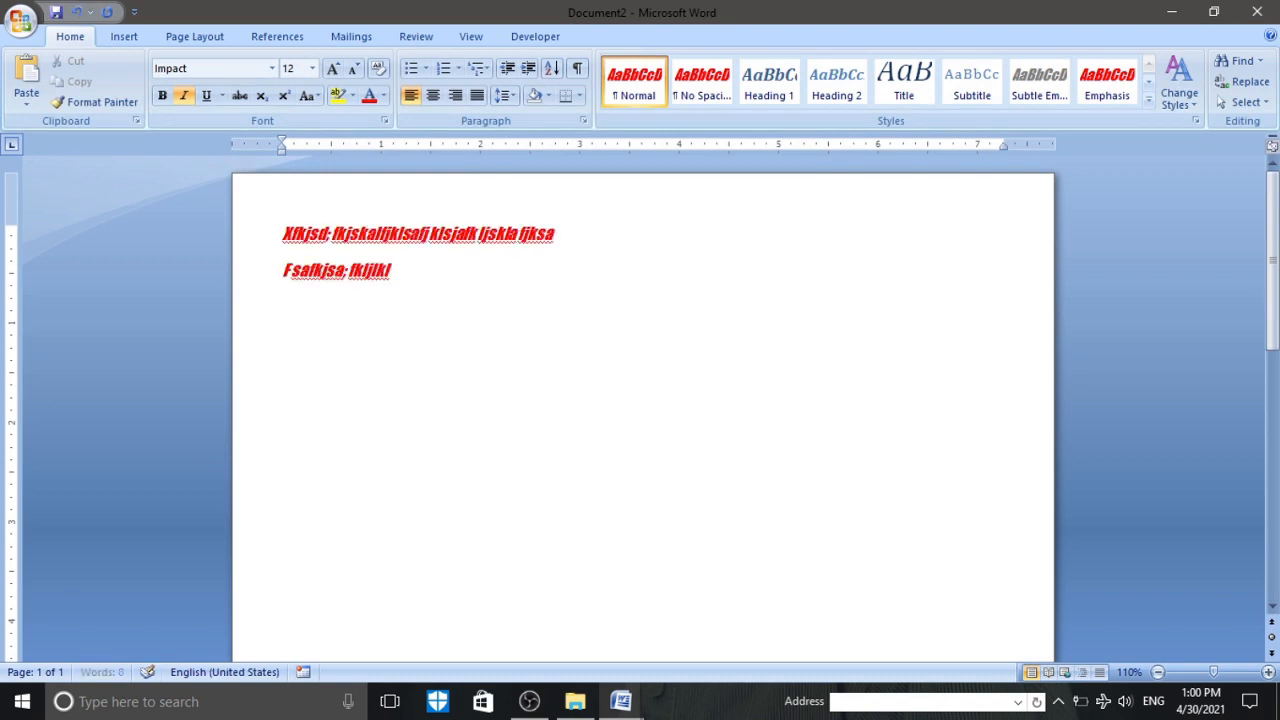
{"action": "type", "text": "sjalsa"}
{"action": "key", "text": "Return"}
{"action": "type", "text": "Fsaklfjsa; klsjaf"}
{"action": "key", "text": "Return"}
{"action": "type", "text": "Sa fksajf"}
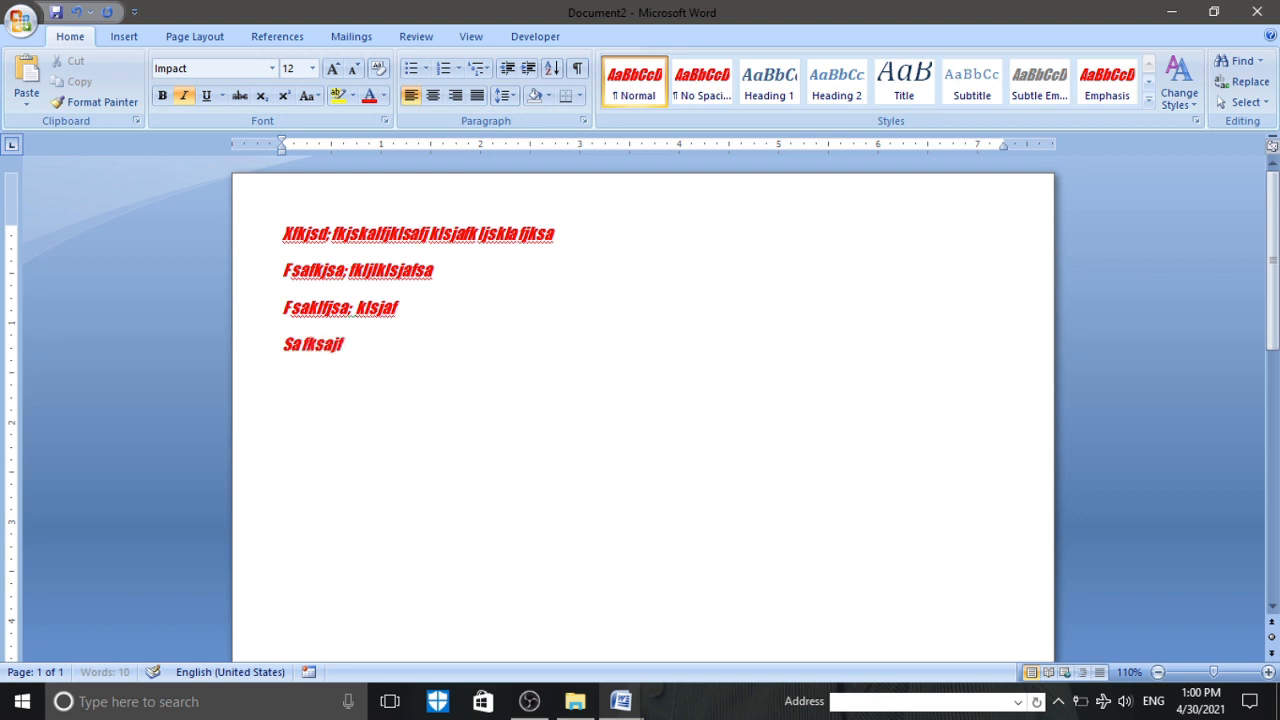
{"action": "type", "text": ";klsfjk js"}
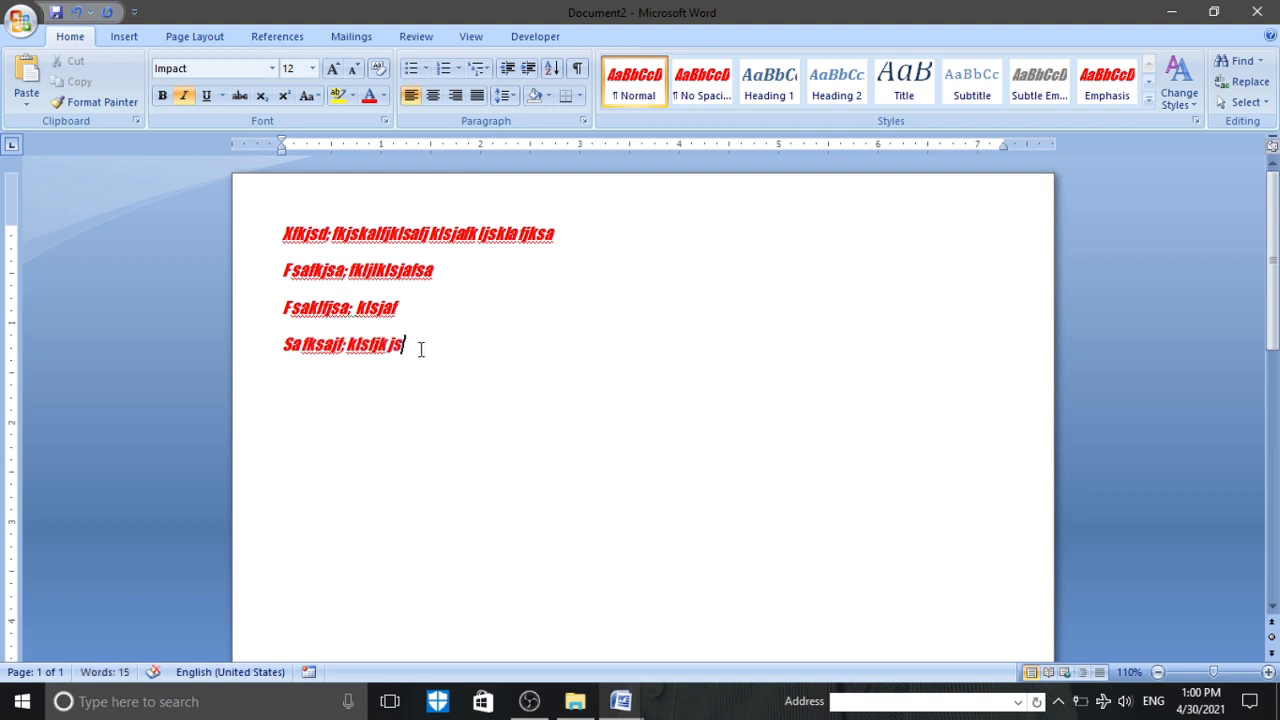
- Format all the filler text as non-italic Calibri (Body), 11 pt, with Automatic font color
{"action": "key", "text": "ctrl+a"}
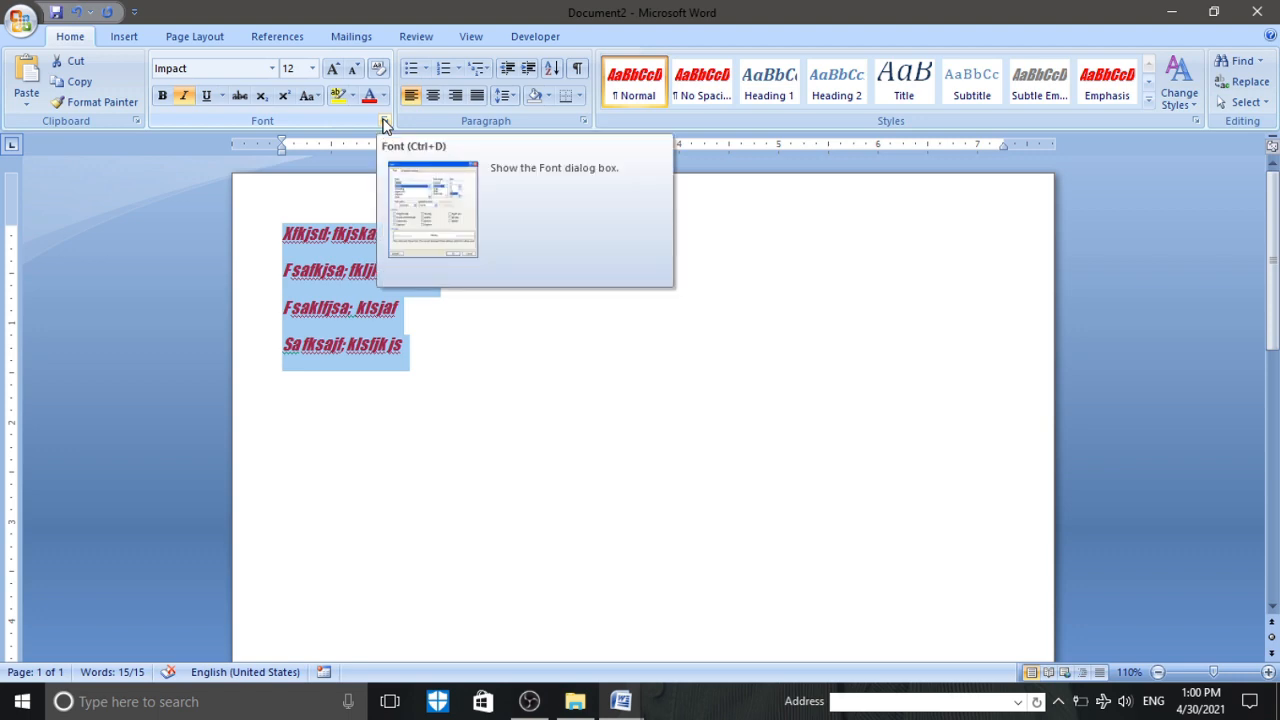
{"action": "left_click", "coordinate": [385, 122]}
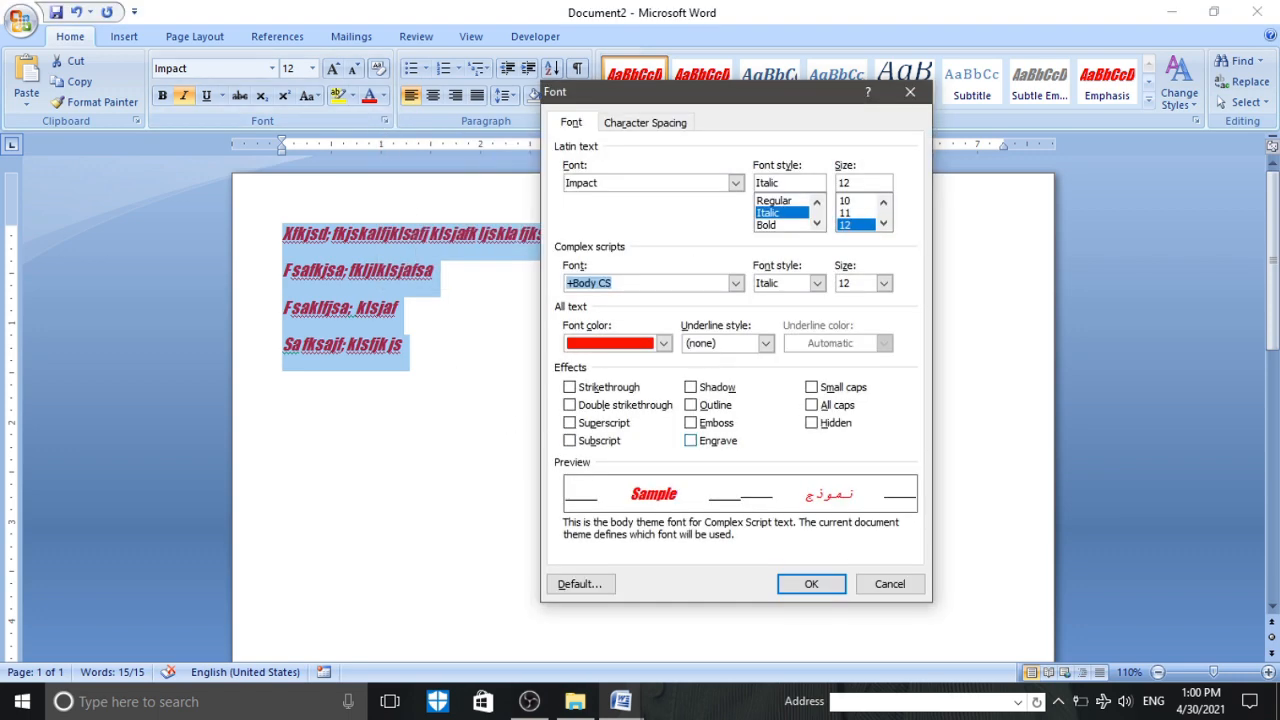
{"action": "left_click", "coordinate": [888, 580]}
{"action": "left_click", "coordinate": [184, 95]}
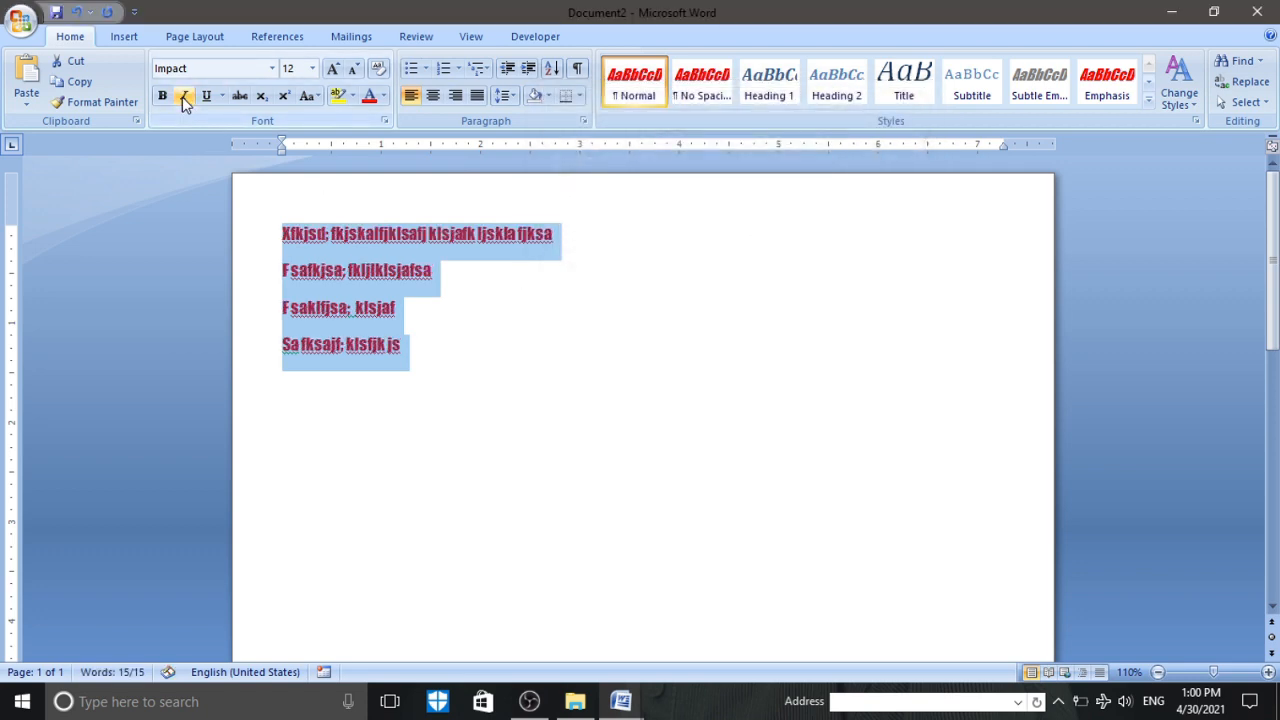
{"action": "left_click", "coordinate": [272, 68]}
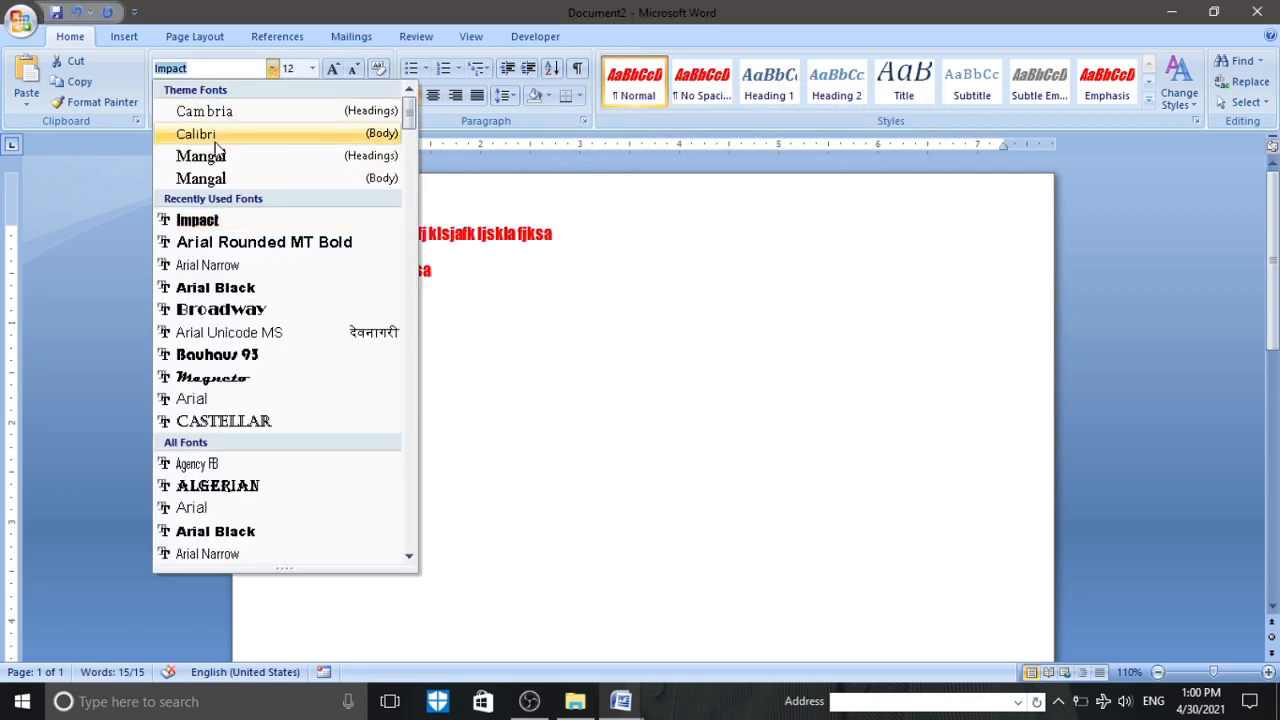
{"action": "left_click", "coordinate": [213, 137]}
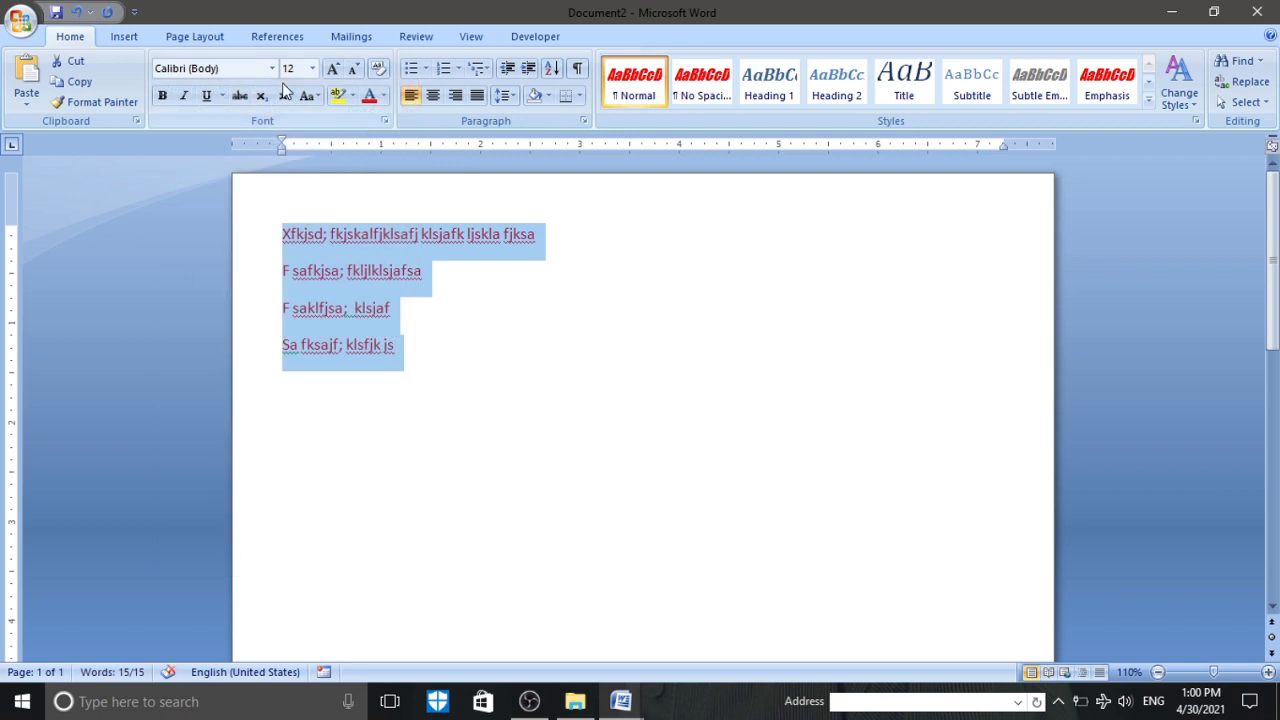
{"action": "left_click", "coordinate": [313, 70]}
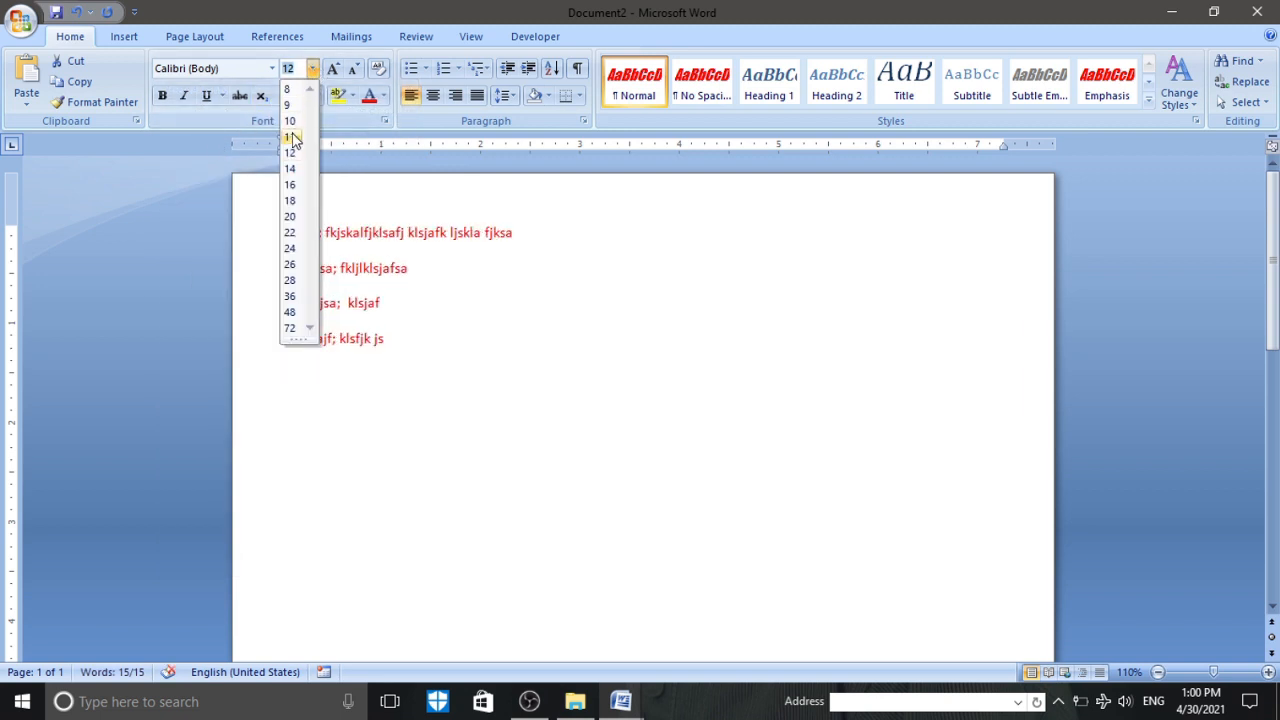
{"action": "left_click", "coordinate": [293, 128]}
{"action": "left_click", "coordinate": [384, 97]}
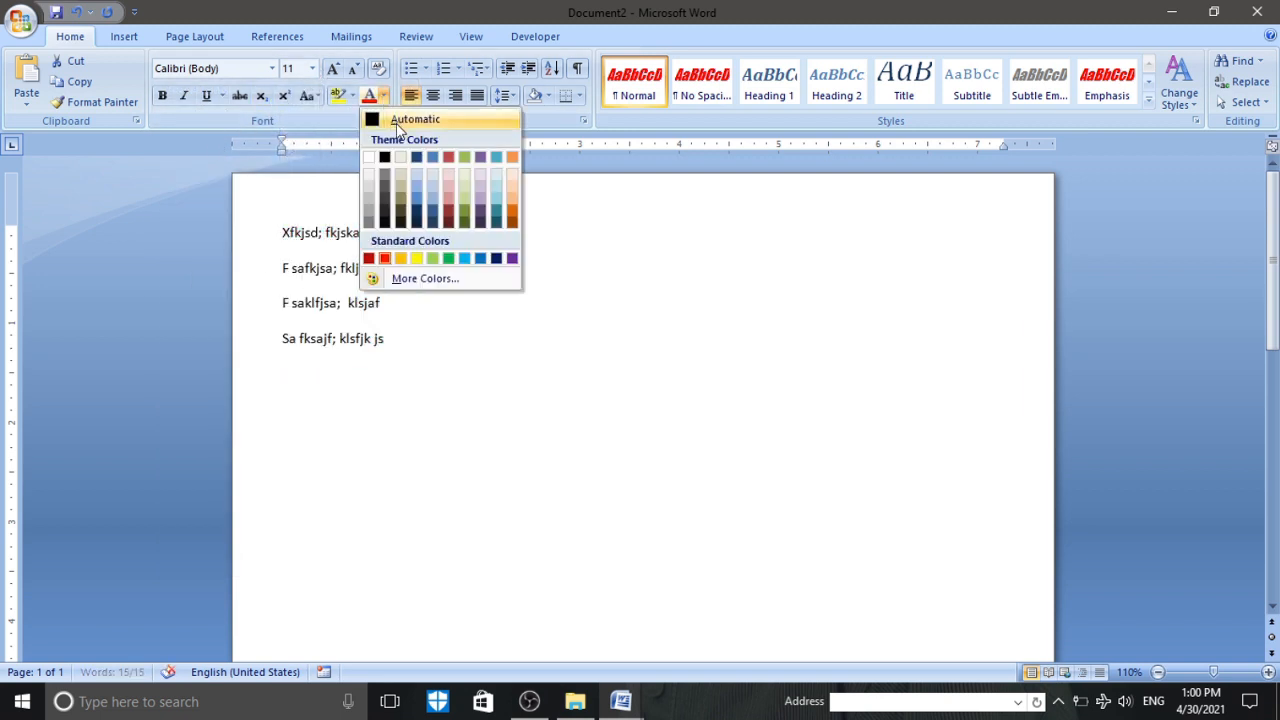
{"action": "left_click", "coordinate": [397, 124]}
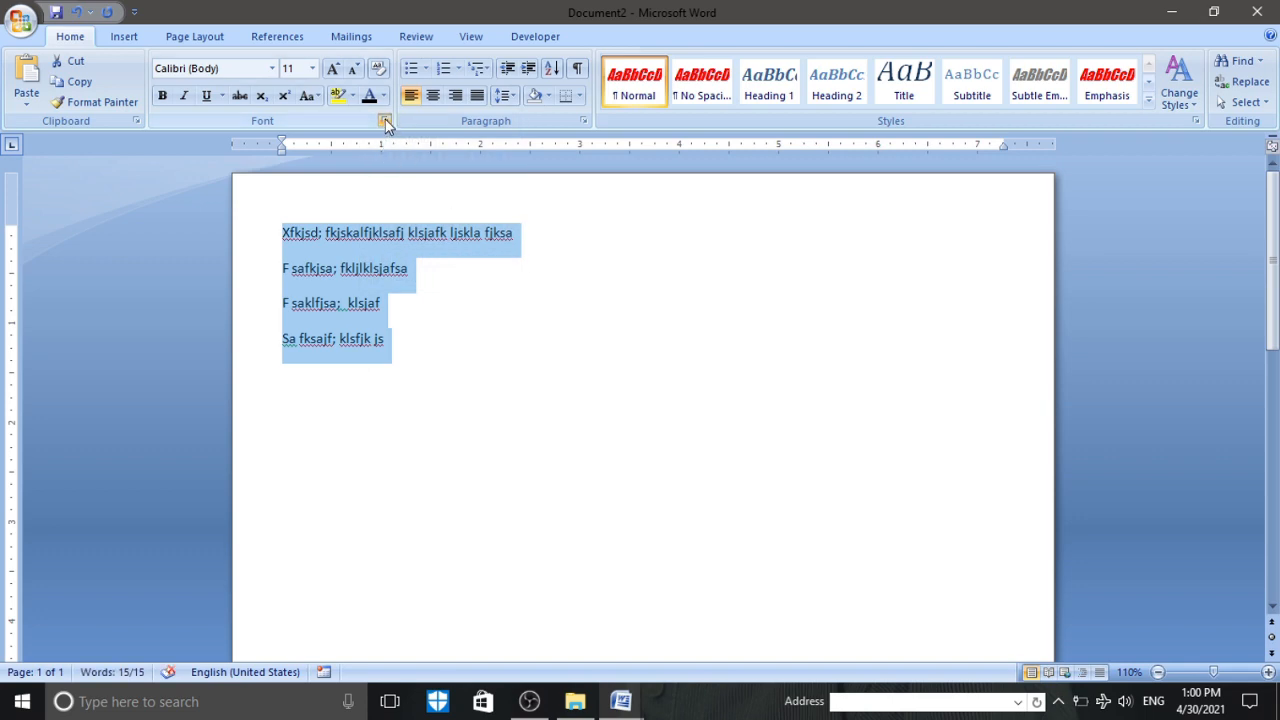
- Make regular +Body at 11 pt the default font for all new documents based on the NORMAL template, clearing italics from the selected text
{"action": "left_click", "coordinate": [384, 121]}
{"action": "left_click", "coordinate": [580, 584]}
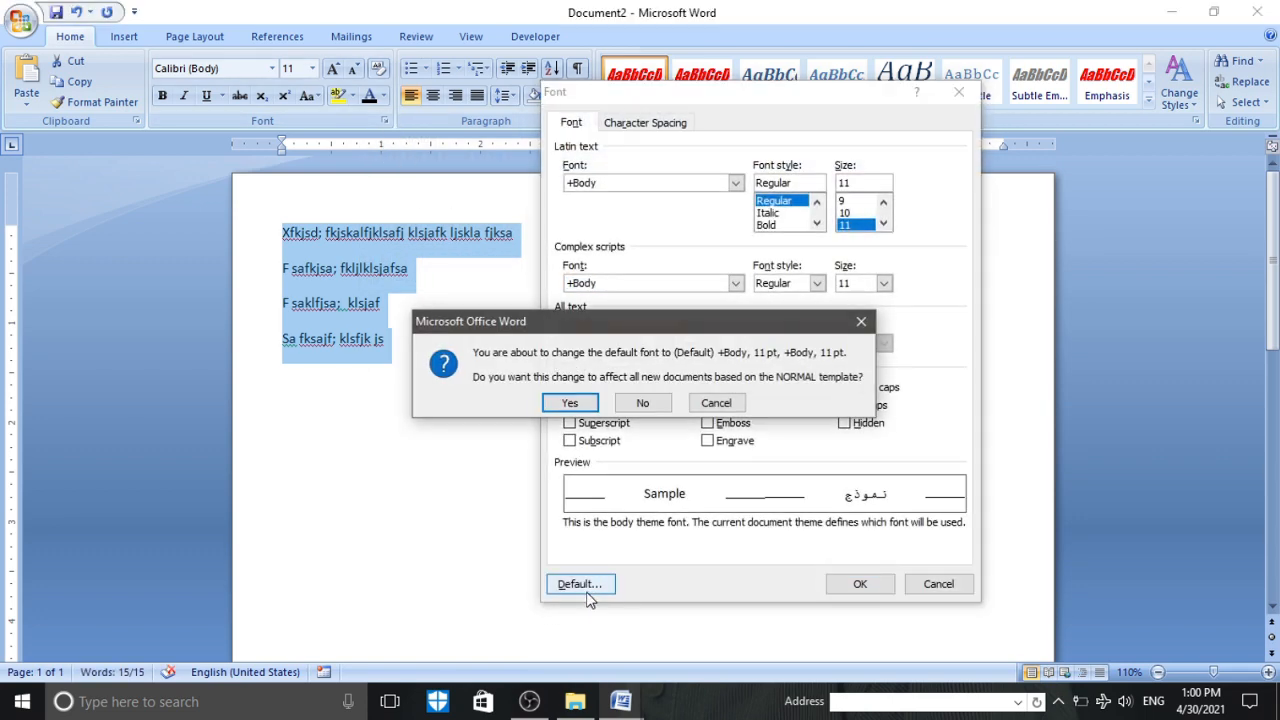
{"action": "left_click", "coordinate": [568, 404]}
{"action": "left_click", "coordinate": [184, 97]}
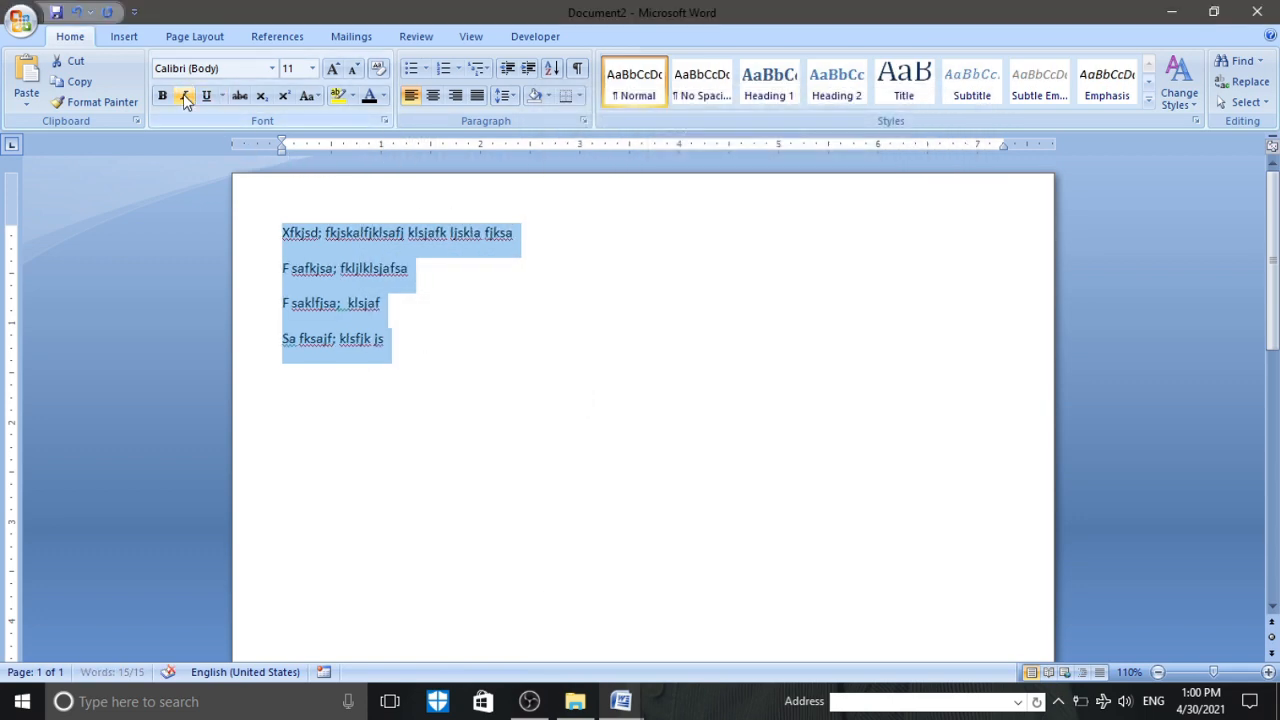
{"action": "left_click", "coordinate": [384, 121]}
{"action": "left_click", "coordinate": [580, 584]}
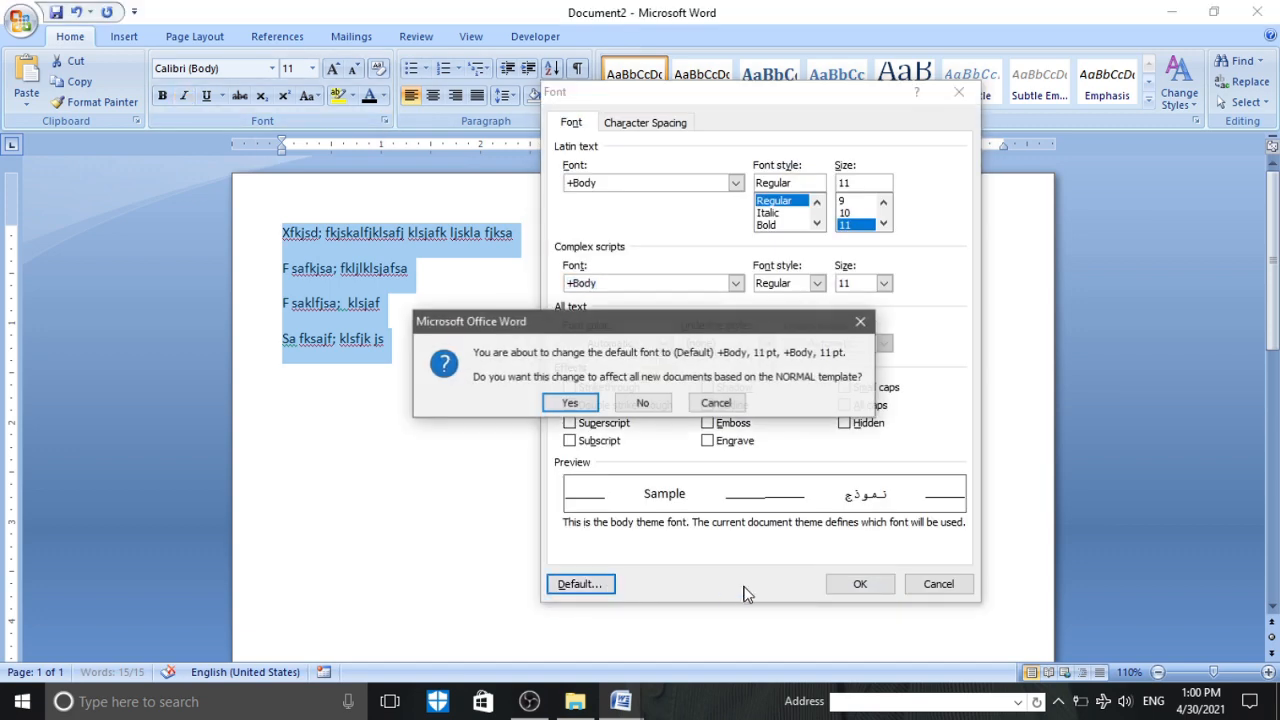
{"action": "left_click", "coordinate": [566, 401]}
{"action": "key", "text": "Right"}
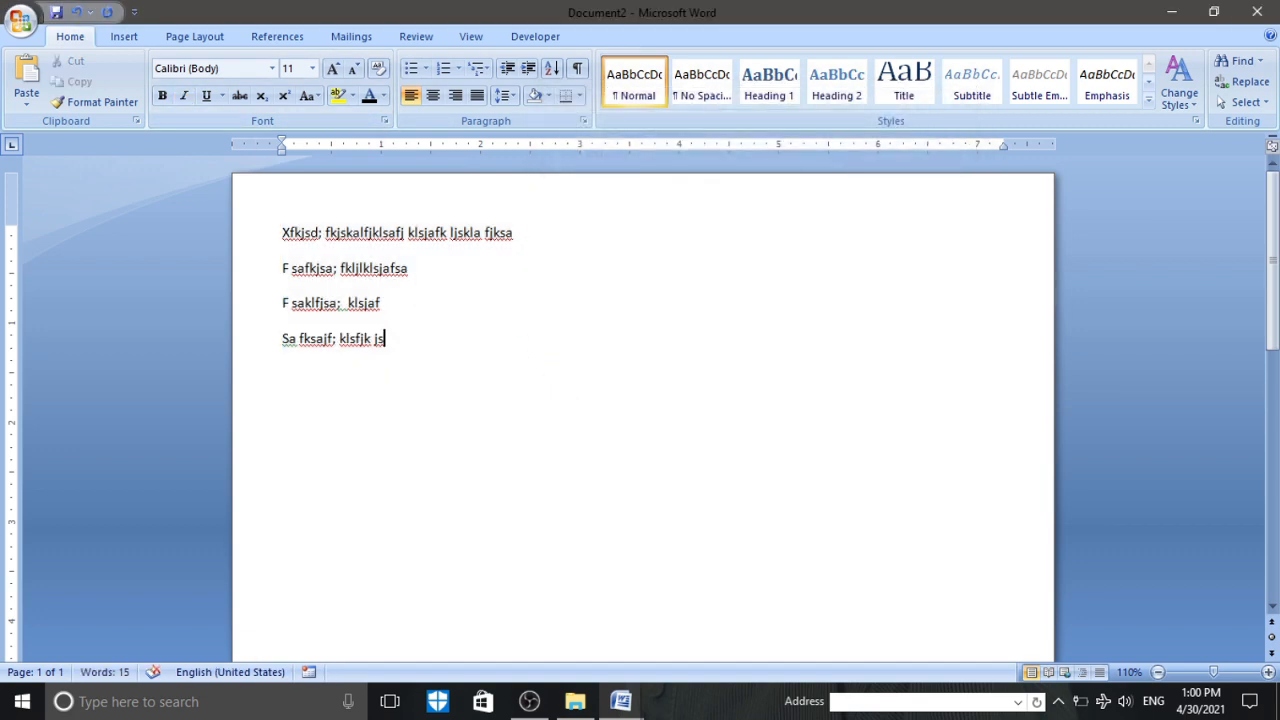
- Close the filler-text document without saving it
{"action": "left_click", "coordinate": [1257, 12]}
{"action": "left_click", "coordinate": [641, 398]}
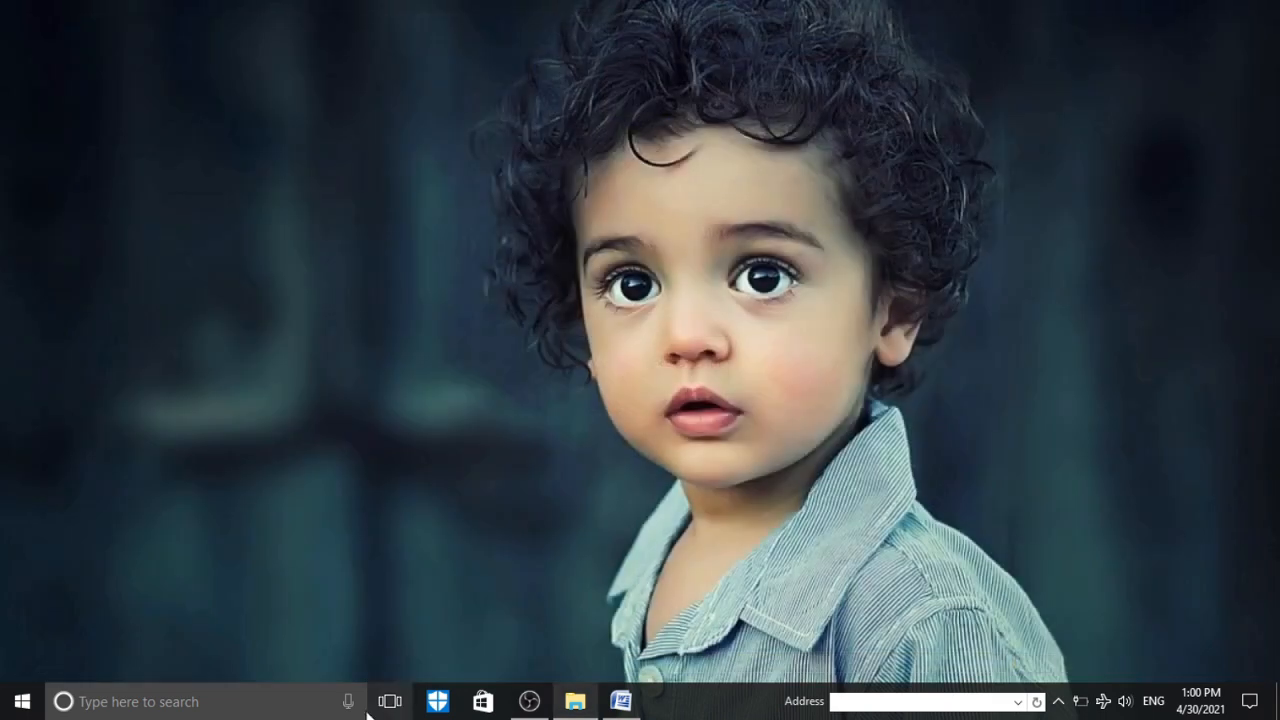
- Launch Word with a new blank document by searching Windows for "winword"
{"action": "left_click", "coordinate": [158, 704]}
{"action": "type", "text": "win"}
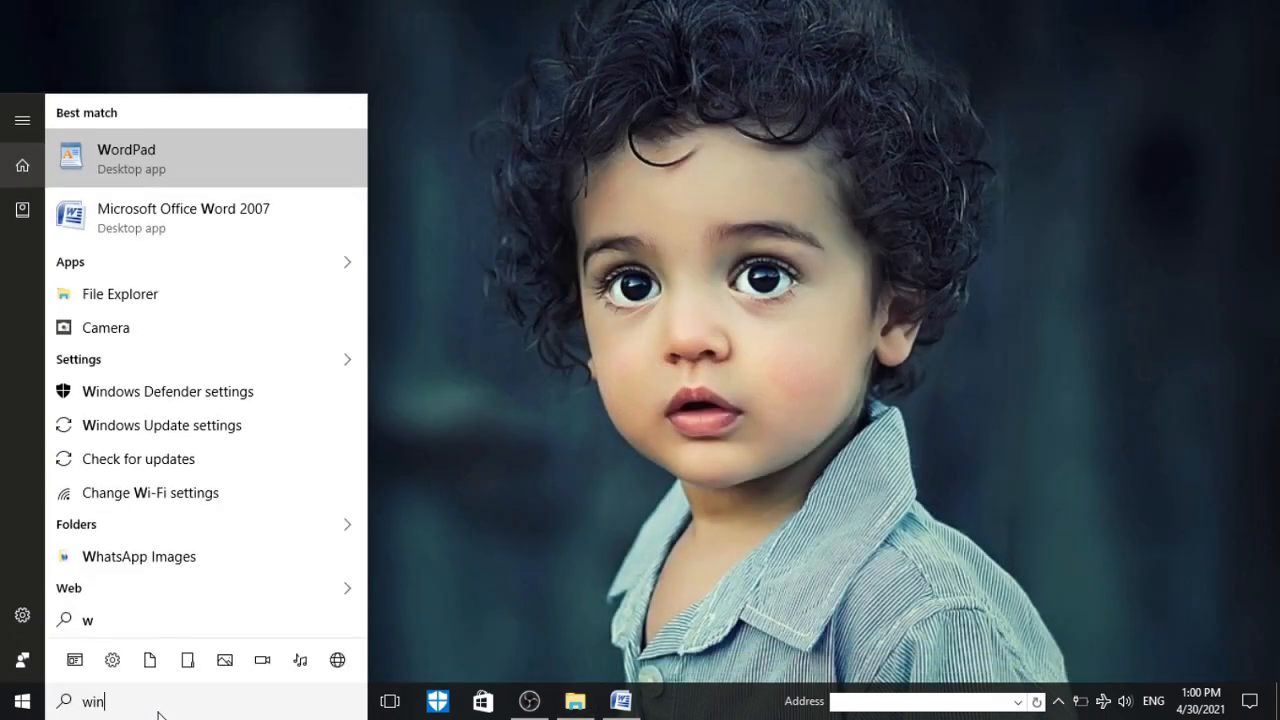
{"action": "type", "text": "word"}
{"action": "key", "text": "Return"}
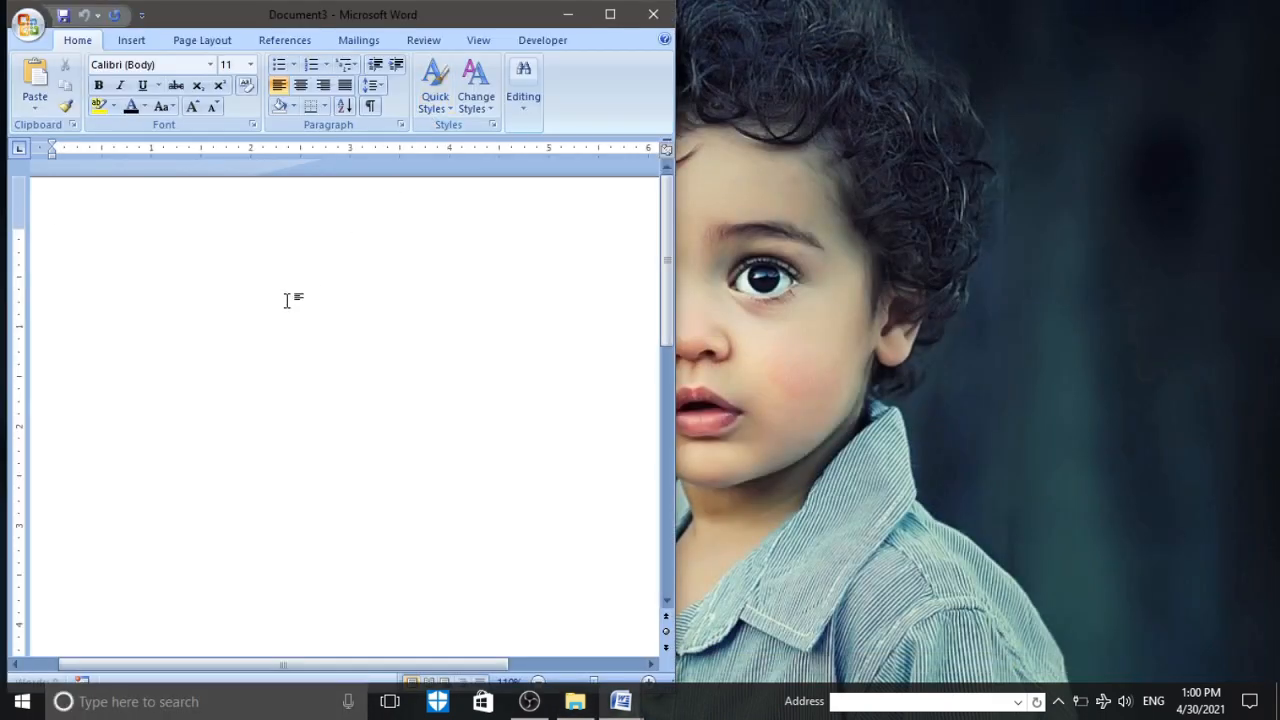
- Enter three lines of random filler text, starting with "Sdfsda fjkl;sdjafkl djsd sakl fjdsklasa", in the new blank document
{"action": "type", "text": "sdf"}
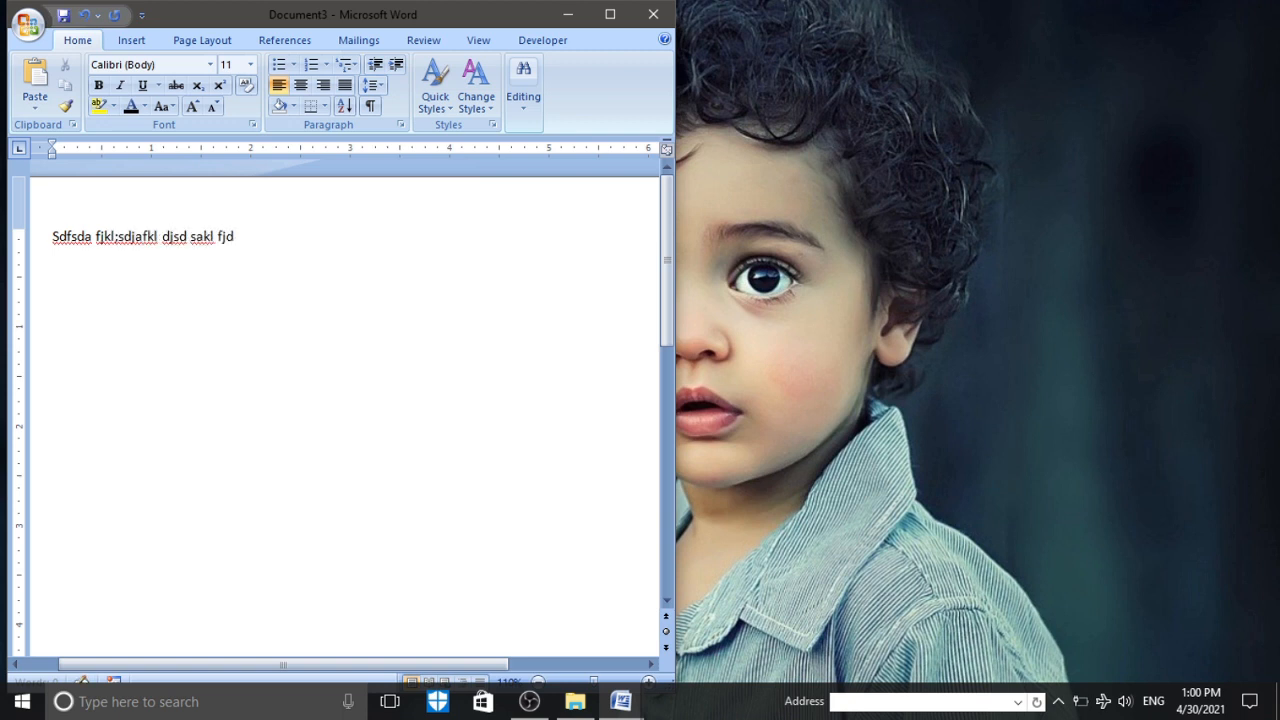
{"action": "type", "text": "jdf;j sdak sajdfljsakld fjkljsdafjk"}
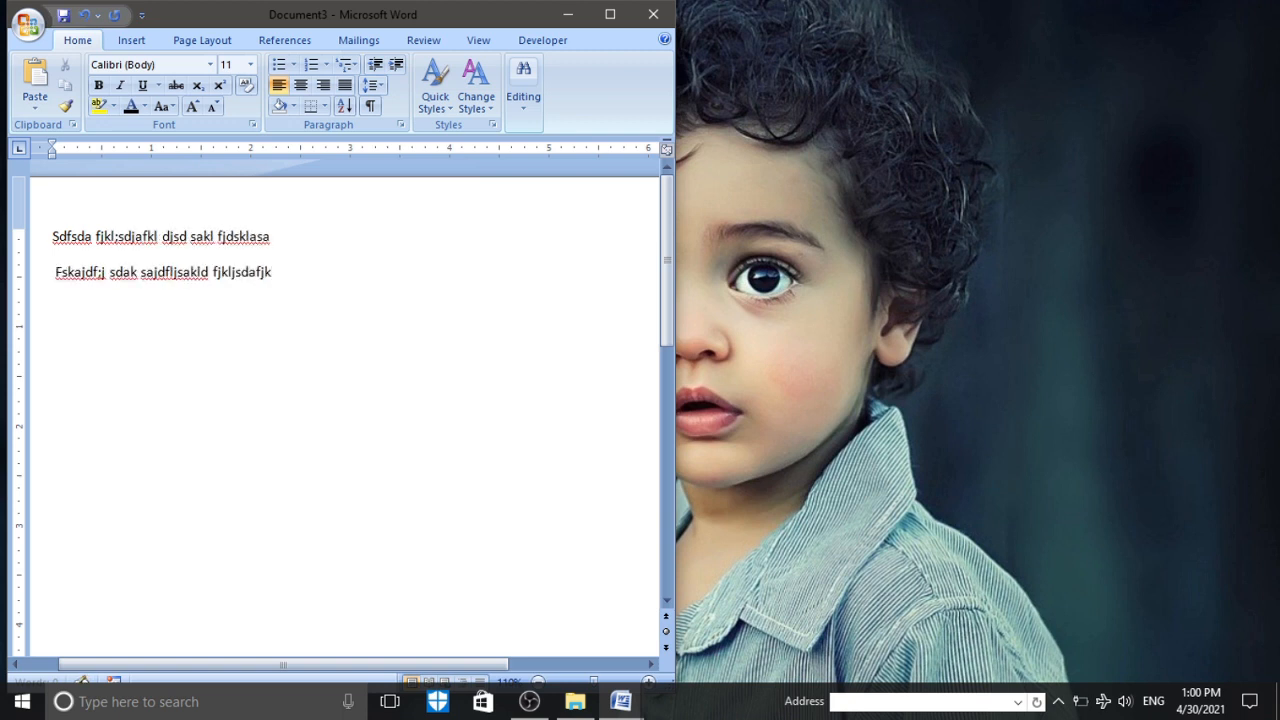
{"action": "type", "text": "sdaf"}
{"action": "key", "text": "Return"}
{"action": "type", "text": "sad f"}
{"action": "type", "text": "sjdaf kl;sjdaf"}
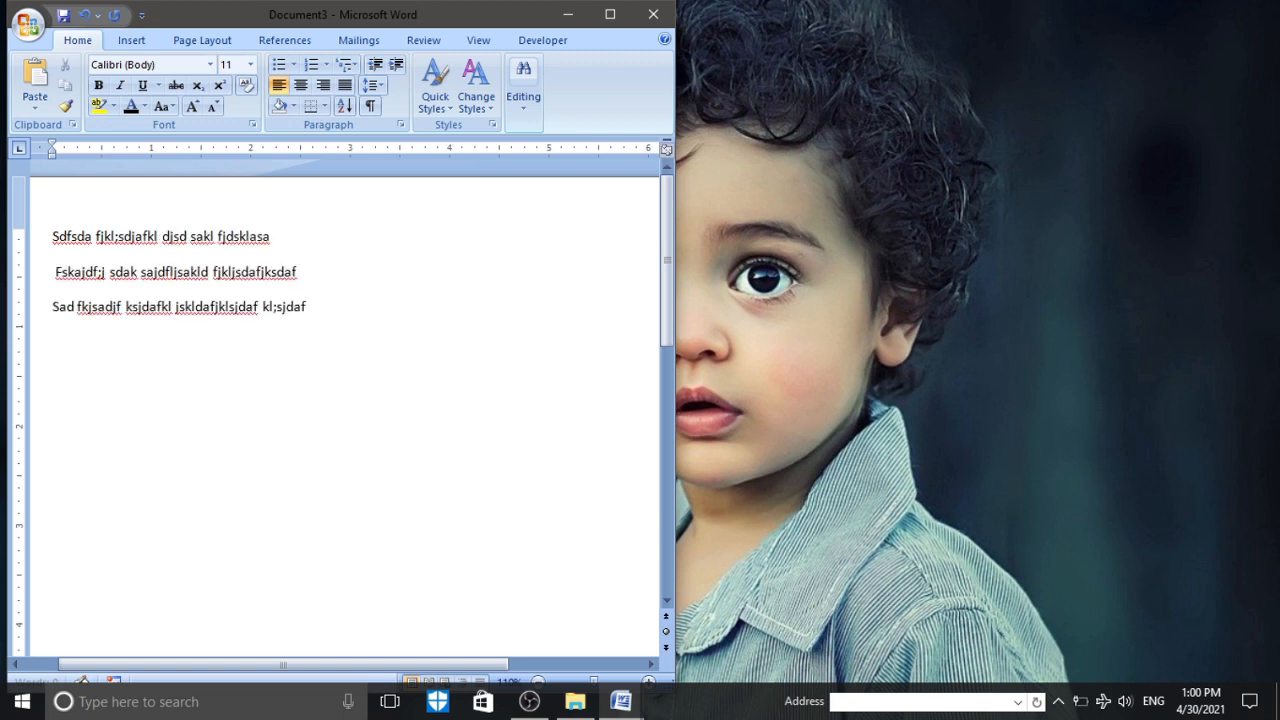
{"action": "key", "text": "Return"}
- Close the filler-text document without saving it and place the cursor in the second paragraph of Document1
{"action": "left_click", "coordinate": [653, 14]}
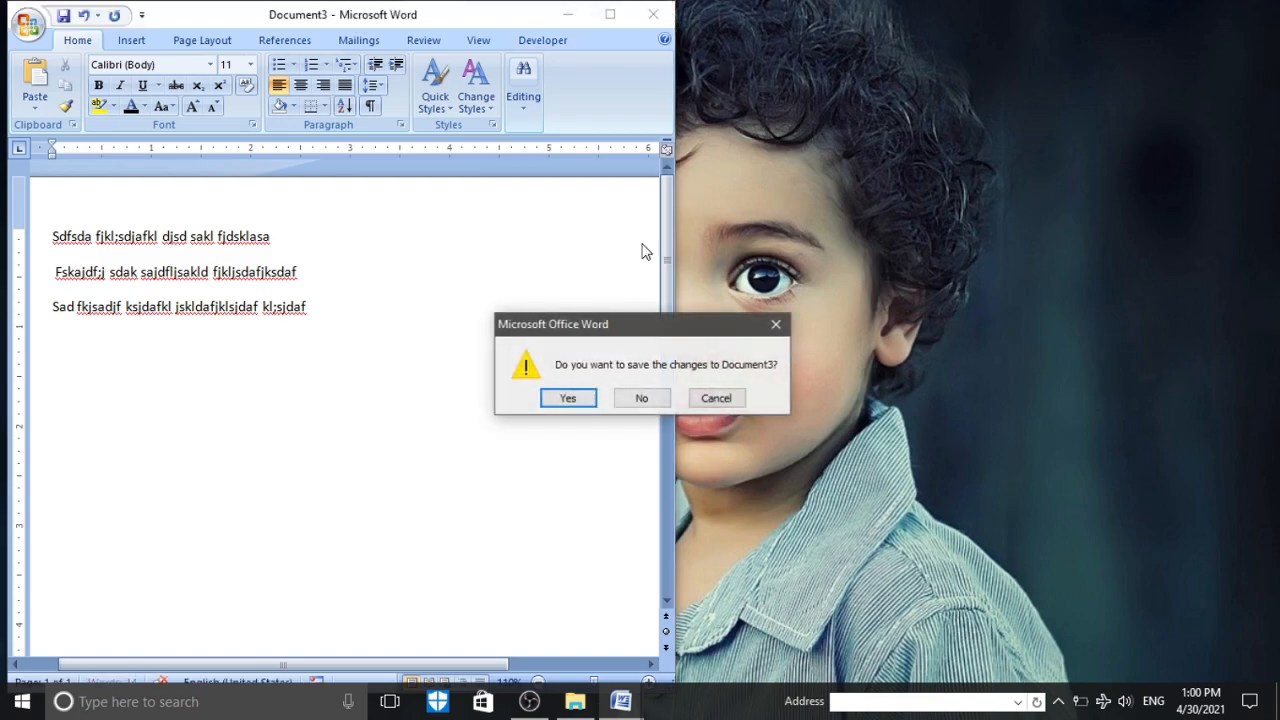
{"action": "left_click", "coordinate": [652, 404]}
{"action": "left_click", "coordinate": [634, 701]}
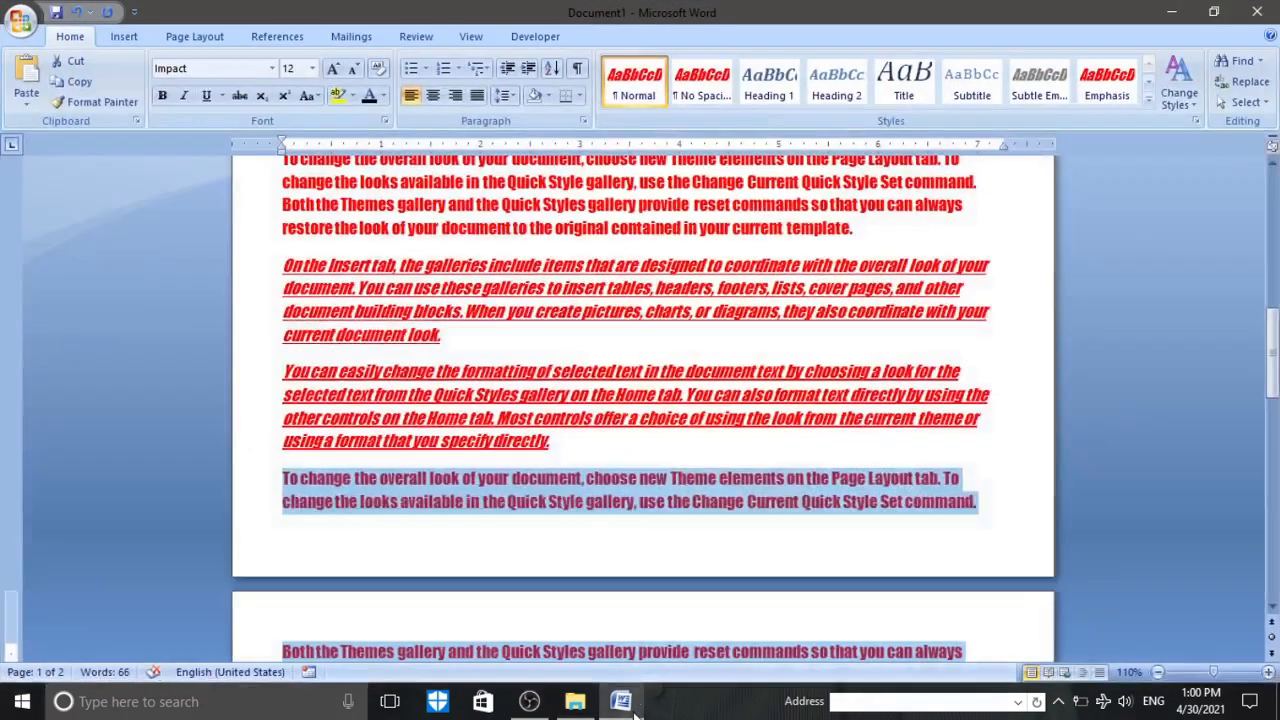
{"action": "scroll", "coordinate": [641, 484], "scroll_direction": "down", "scroll_amount": 5}
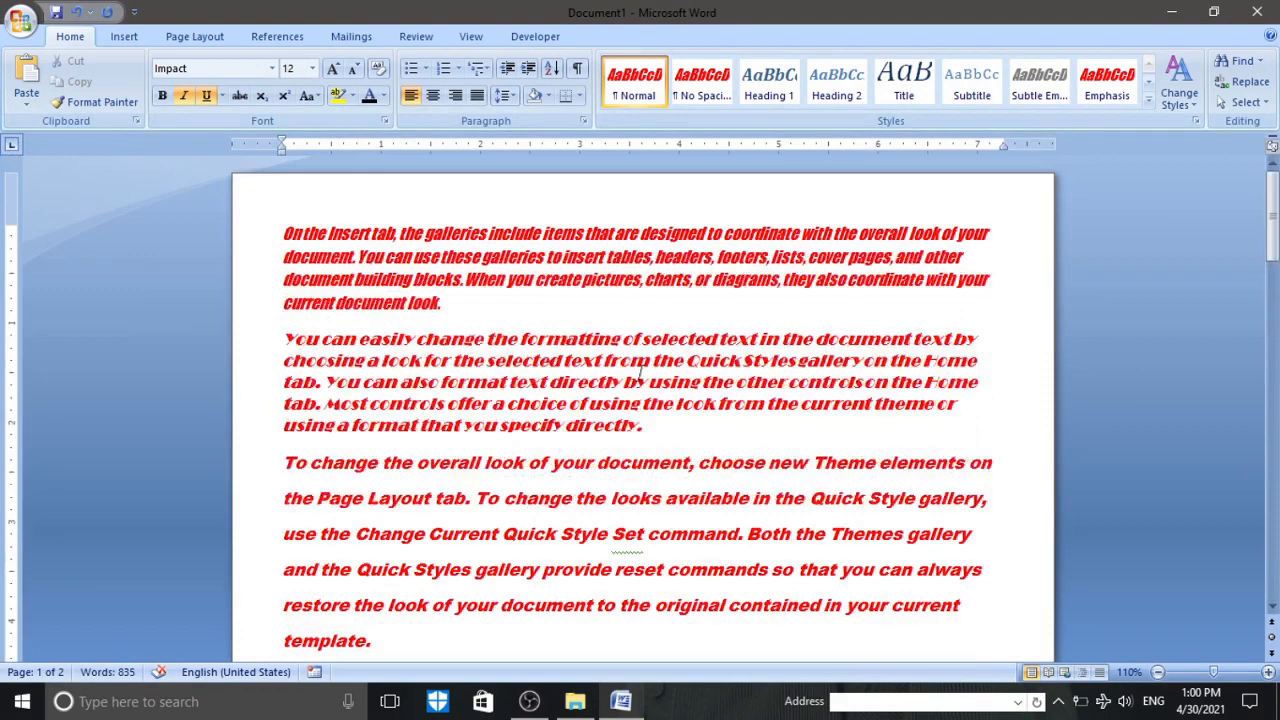
{"action": "left_click", "coordinate": [590, 381]}
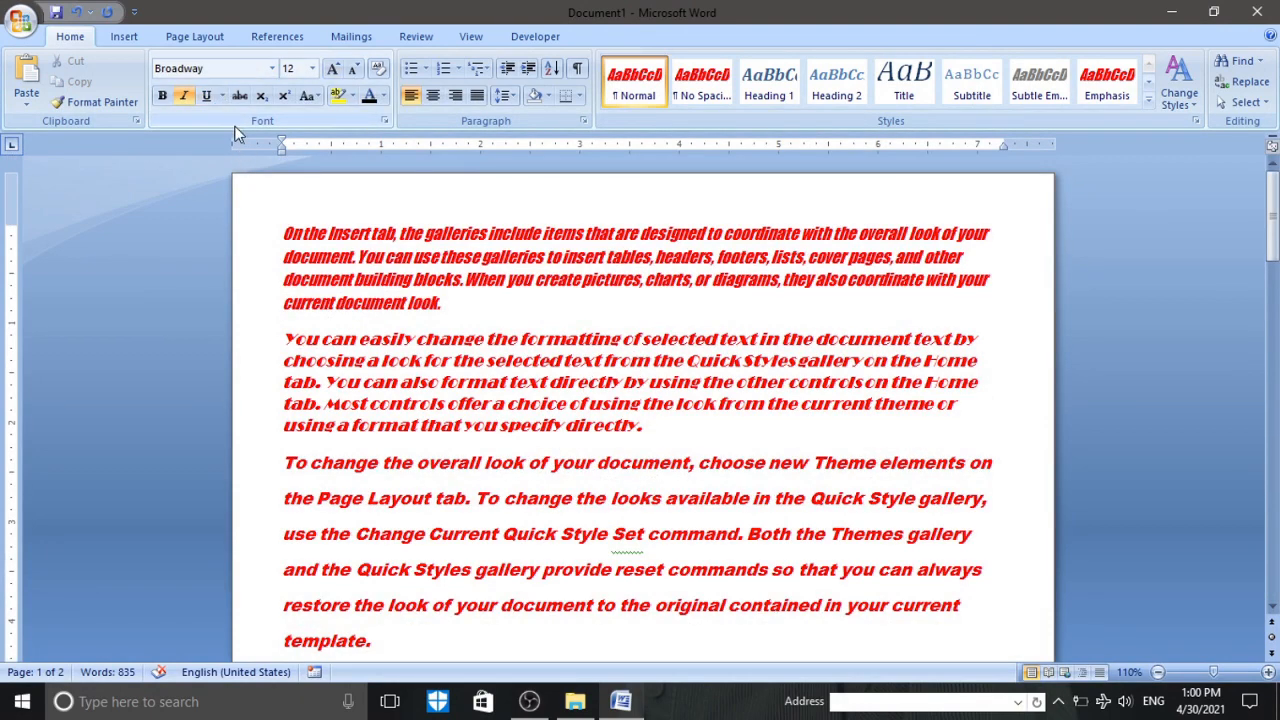